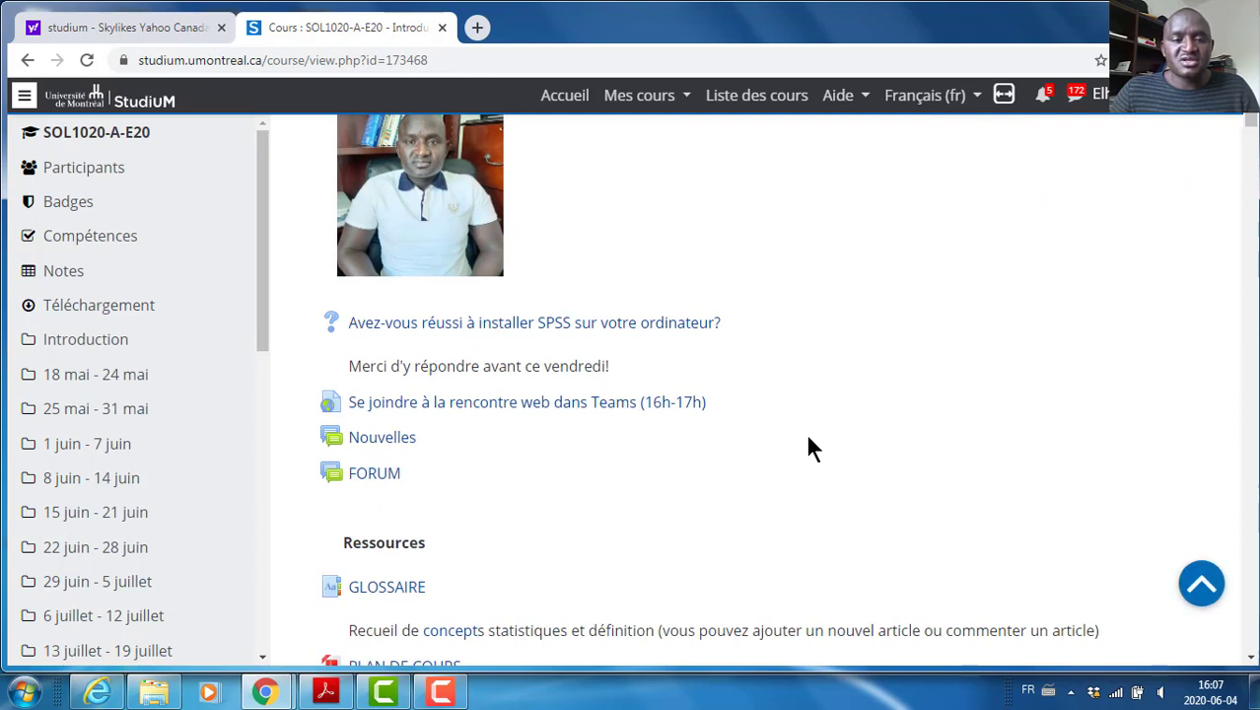
{"action": "scroll", "coordinate": [808, 448], "scroll_direction": "down", "scroll_amount": 4}
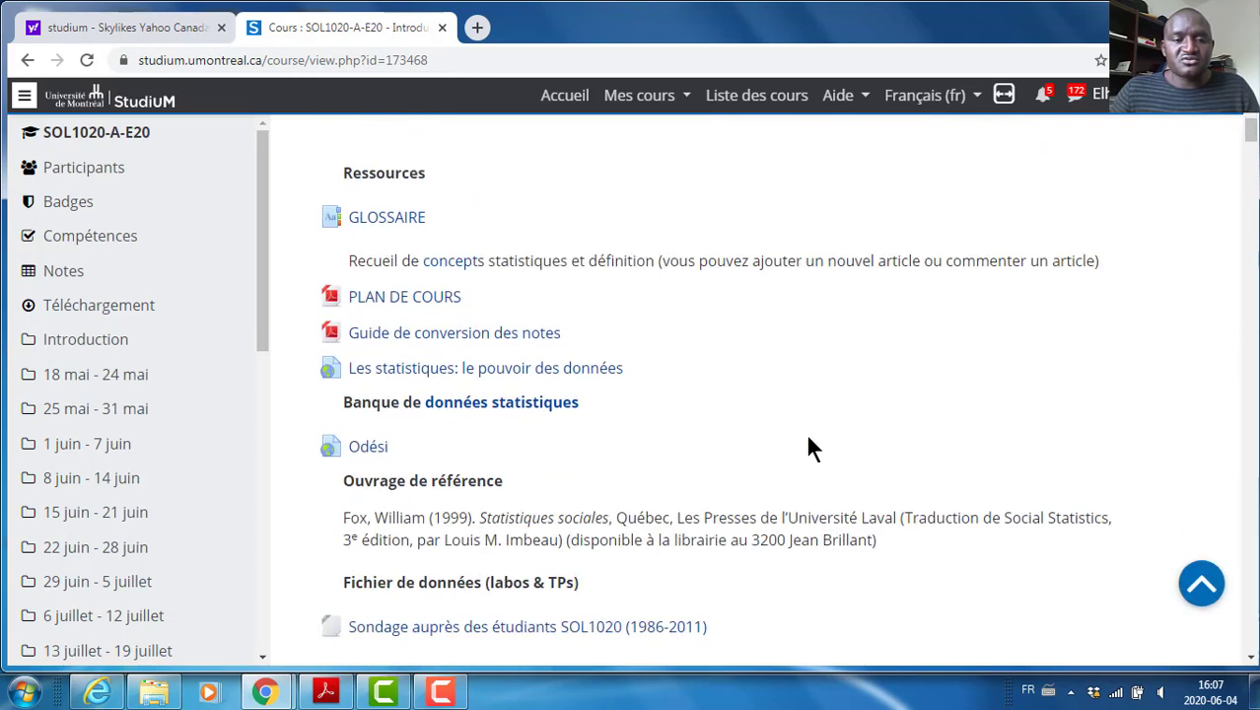
{"action": "scroll", "coordinate": [809, 449], "scroll_direction": "down", "scroll_amount": 2}
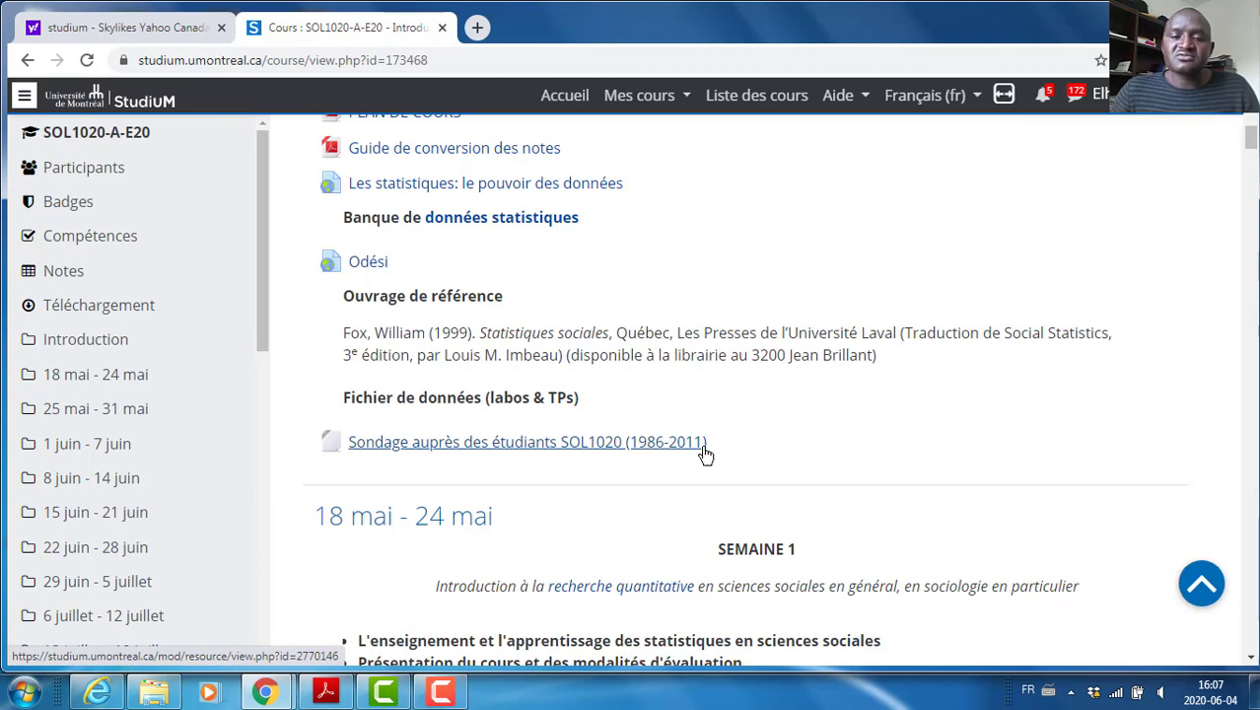
{"action": "left_click", "coordinate": [583, 444]}
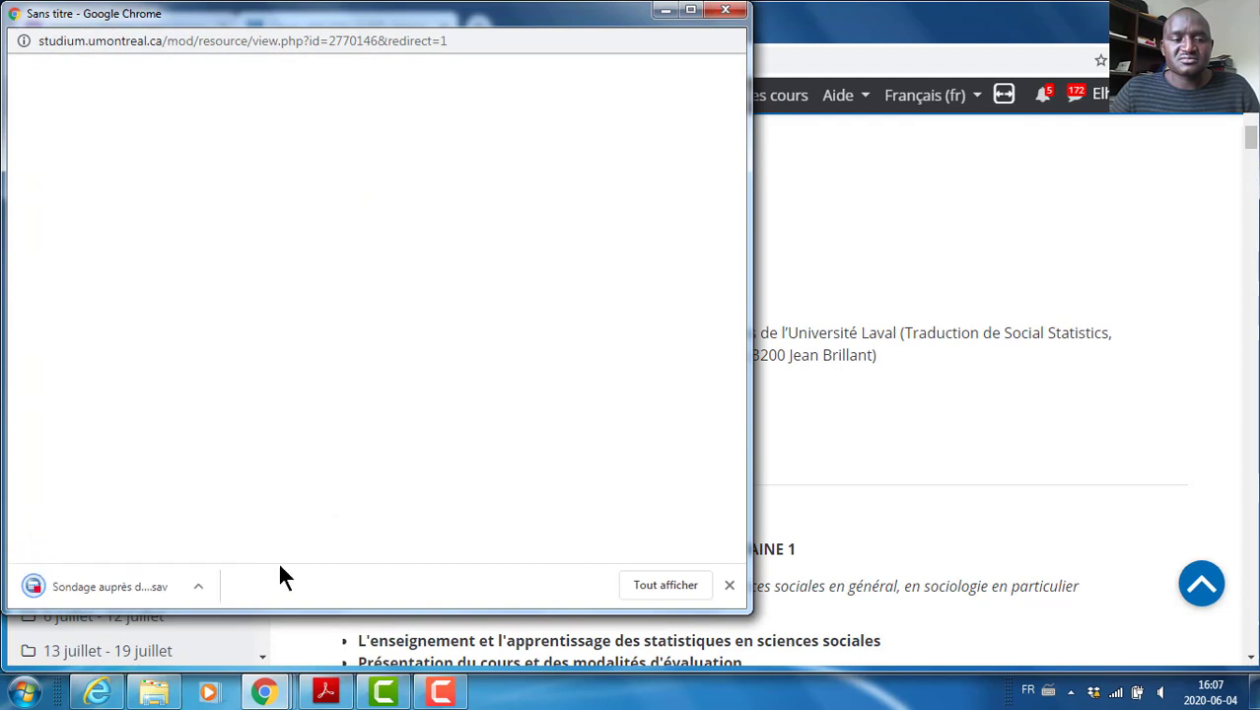
{"action": "left_click", "coordinate": [198, 588]}
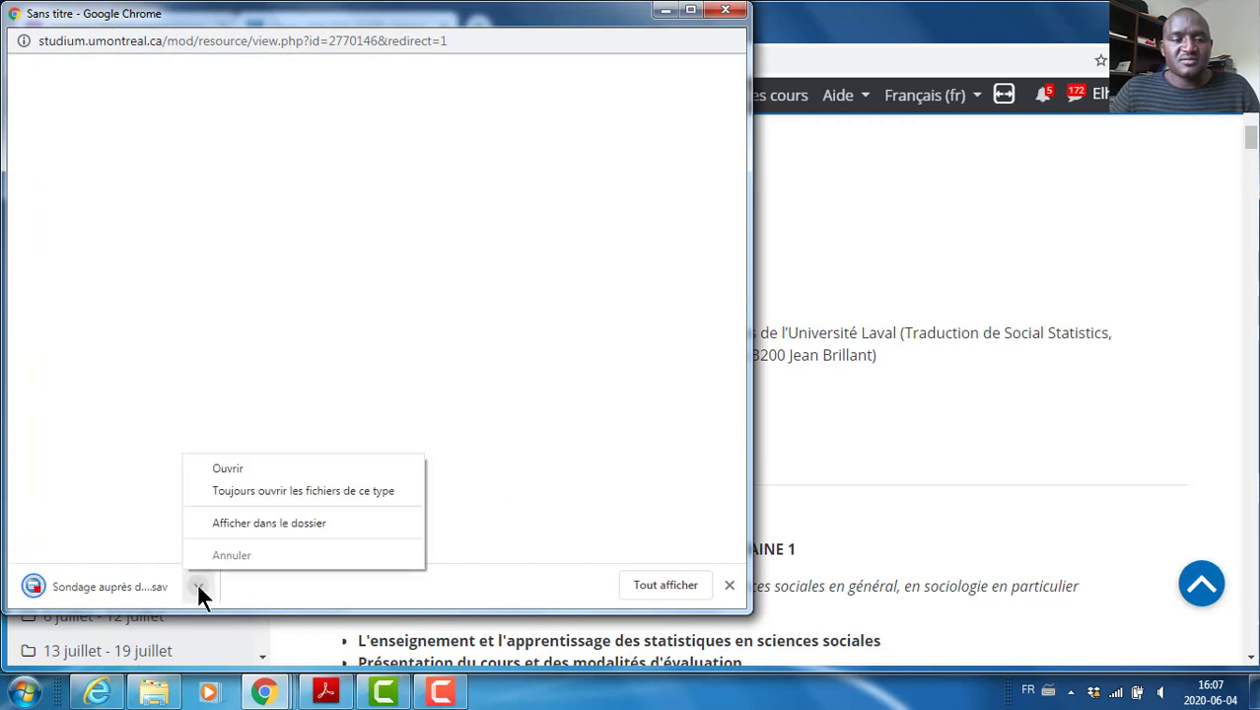
{"action": "left_click", "coordinate": [231, 468]}
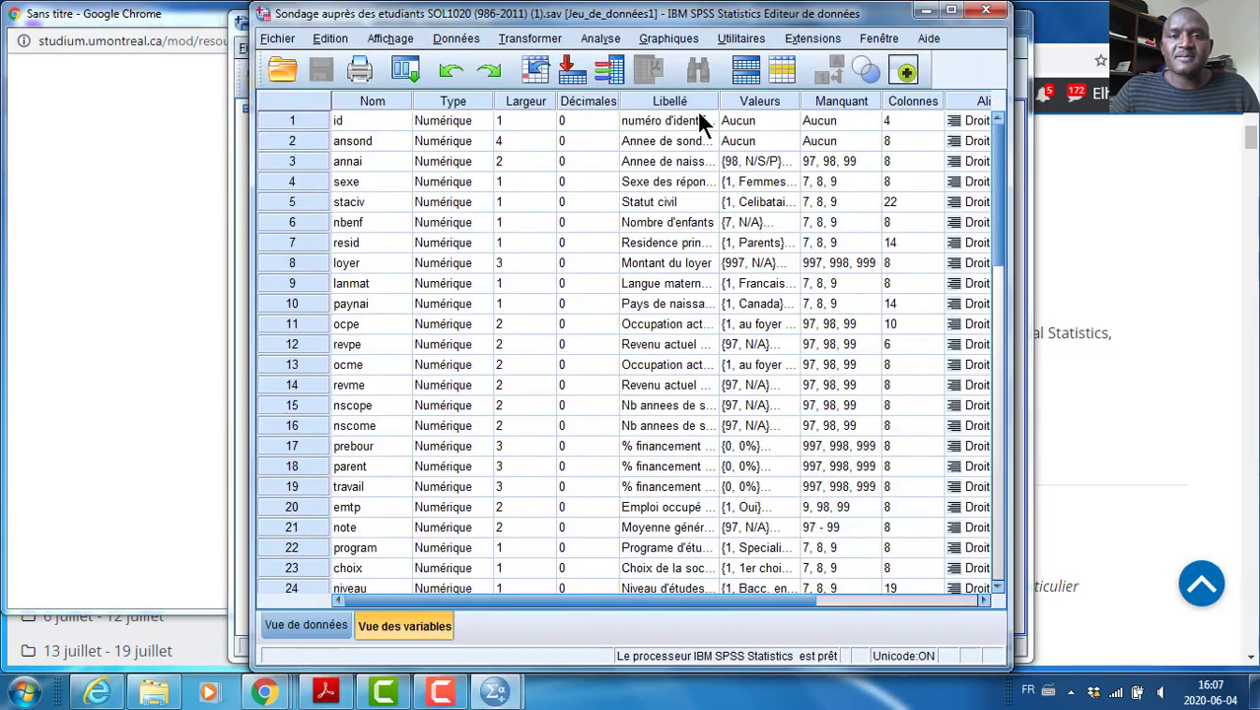
Move the SPSS data editor beside the course page and clear away the output viewer and the blank download window
{"action": "left_click_drag", "start_coordinate": [795, 23], "coordinate": [1053, 22]}
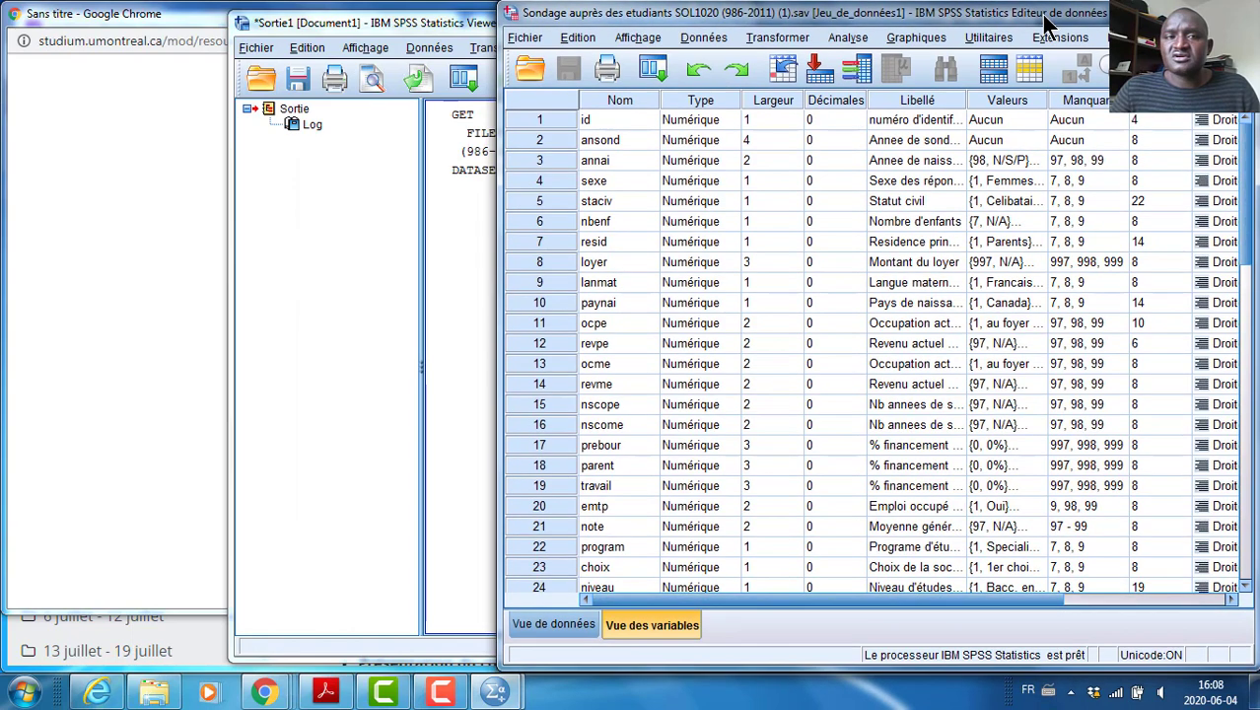
{"action": "left_click", "coordinate": [450, 23]}
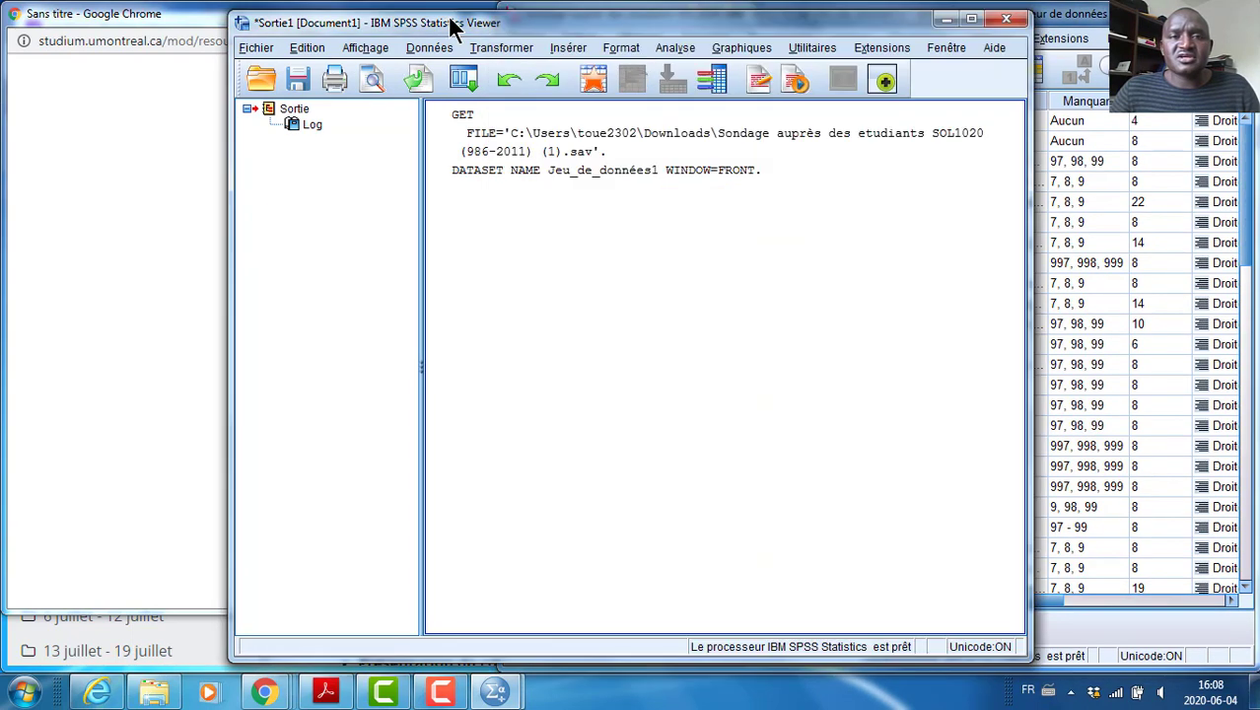
{"action": "left_click", "coordinate": [946, 27]}
{"action": "left_click", "coordinate": [412, 29]}
{"action": "left_click", "coordinate": [663, 20]}
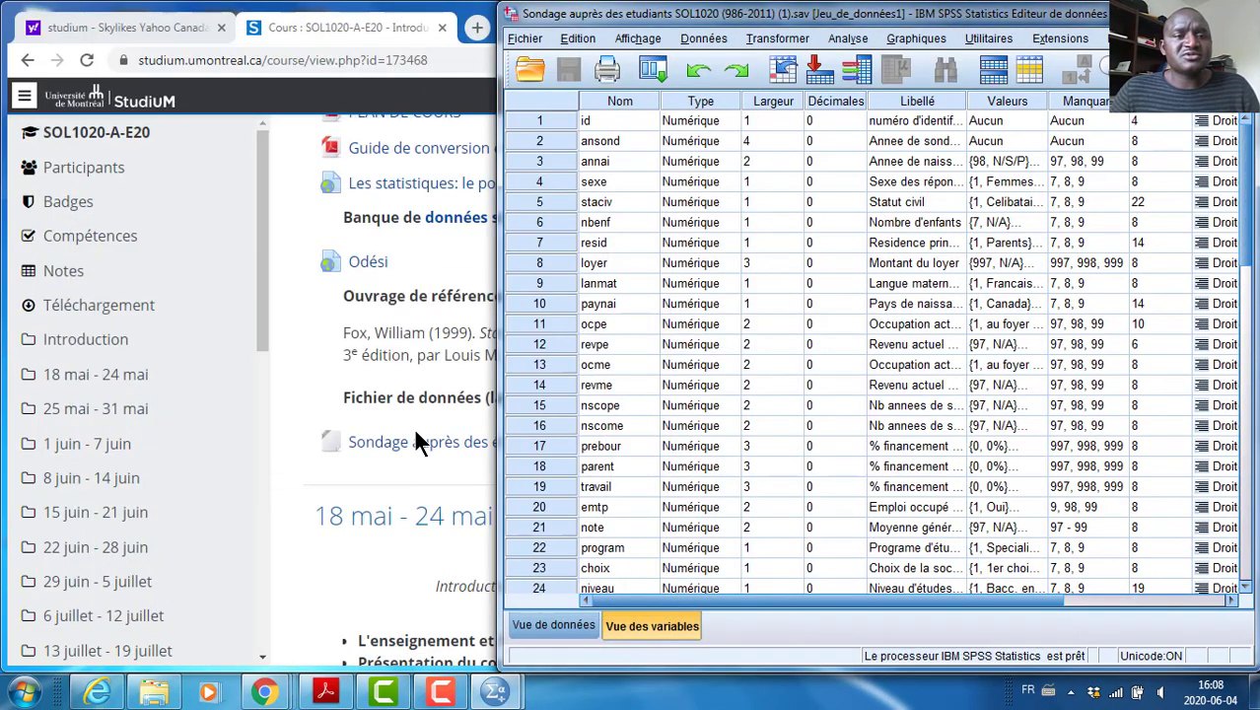
Open the SPSS lab PDF "Décrire les données d'une variable à l'aide des fréquences et des pourcentages" from the 1 juin - 7 juin week
{"action": "left_click", "coordinate": [348, 24]}
{"action": "scroll", "coordinate": [458, 414], "scroll_direction": "down", "scroll_amount": 10}
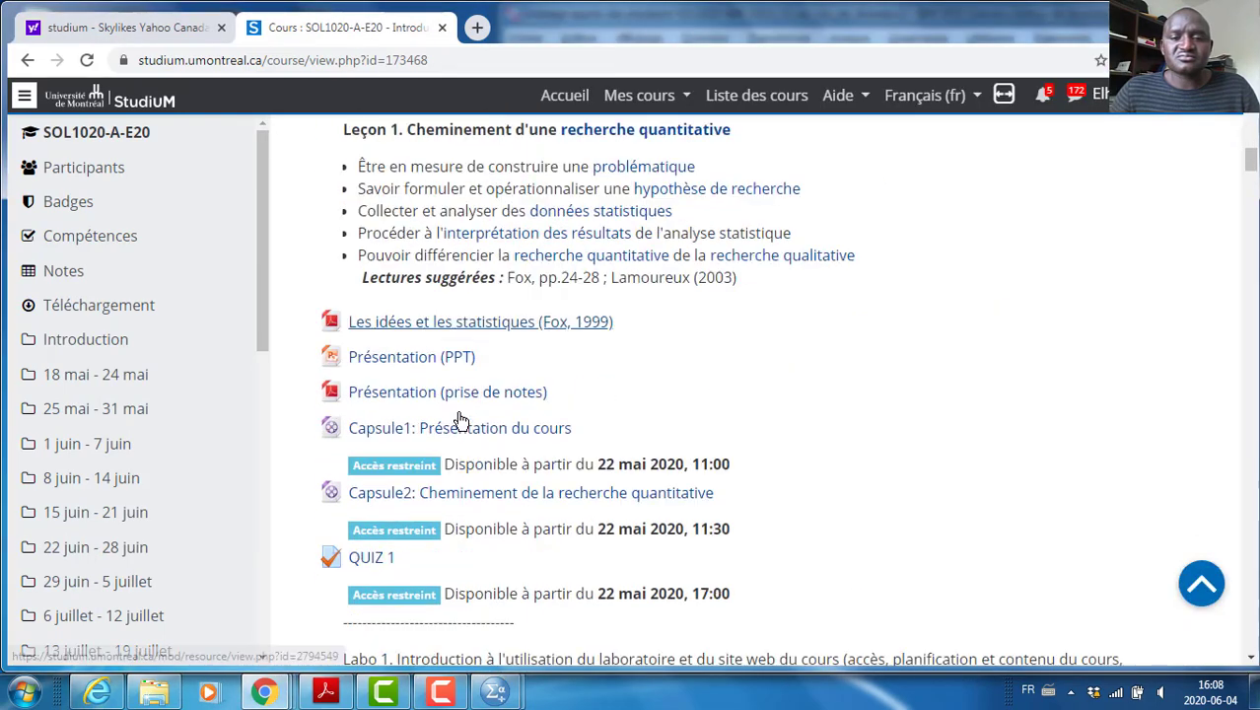
{"action": "scroll", "coordinate": [458, 414], "scroll_direction": "down", "scroll_amount": 12}
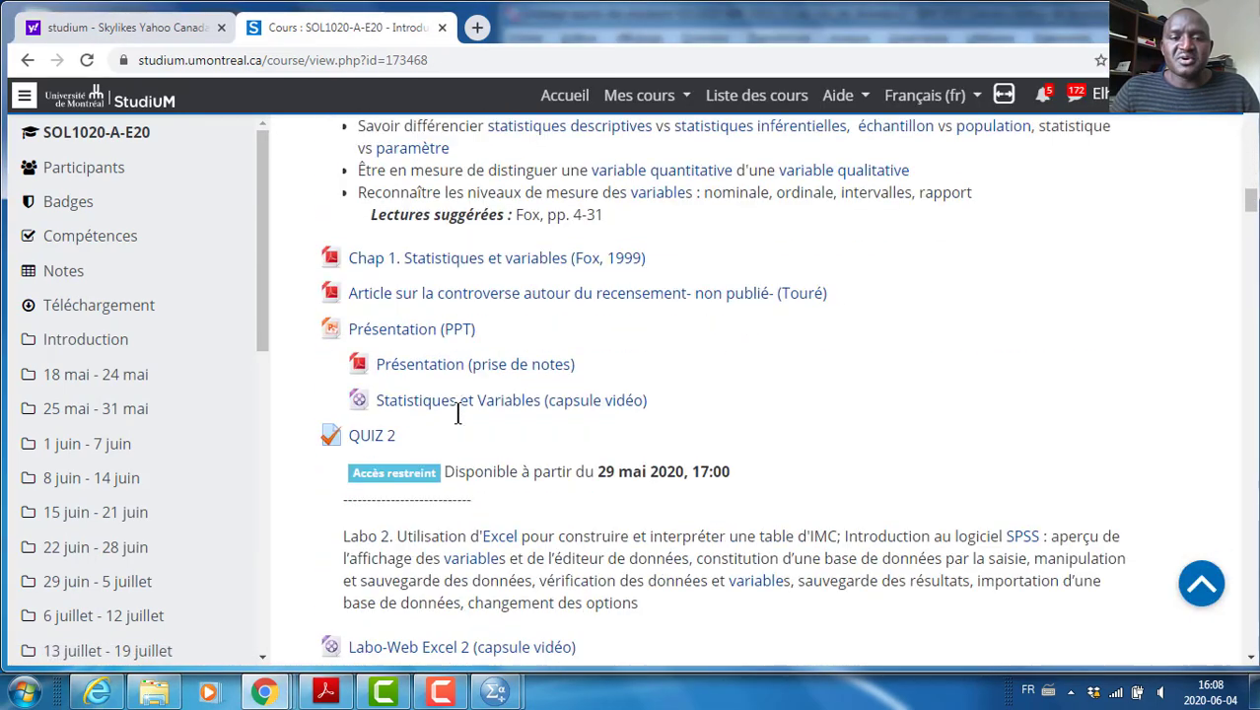
{"action": "scroll", "coordinate": [457, 414], "scroll_direction": "down", "scroll_amount": 6}
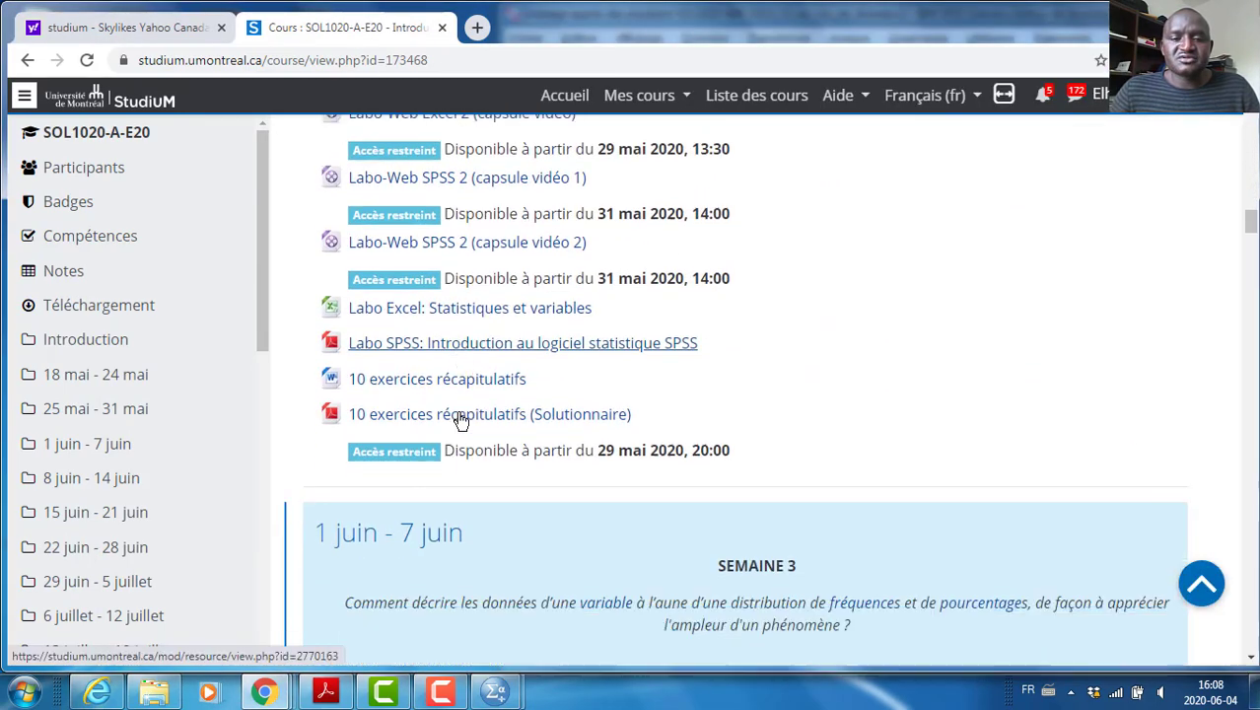
{"action": "scroll", "coordinate": [461, 421], "scroll_direction": "down", "scroll_amount": 6}
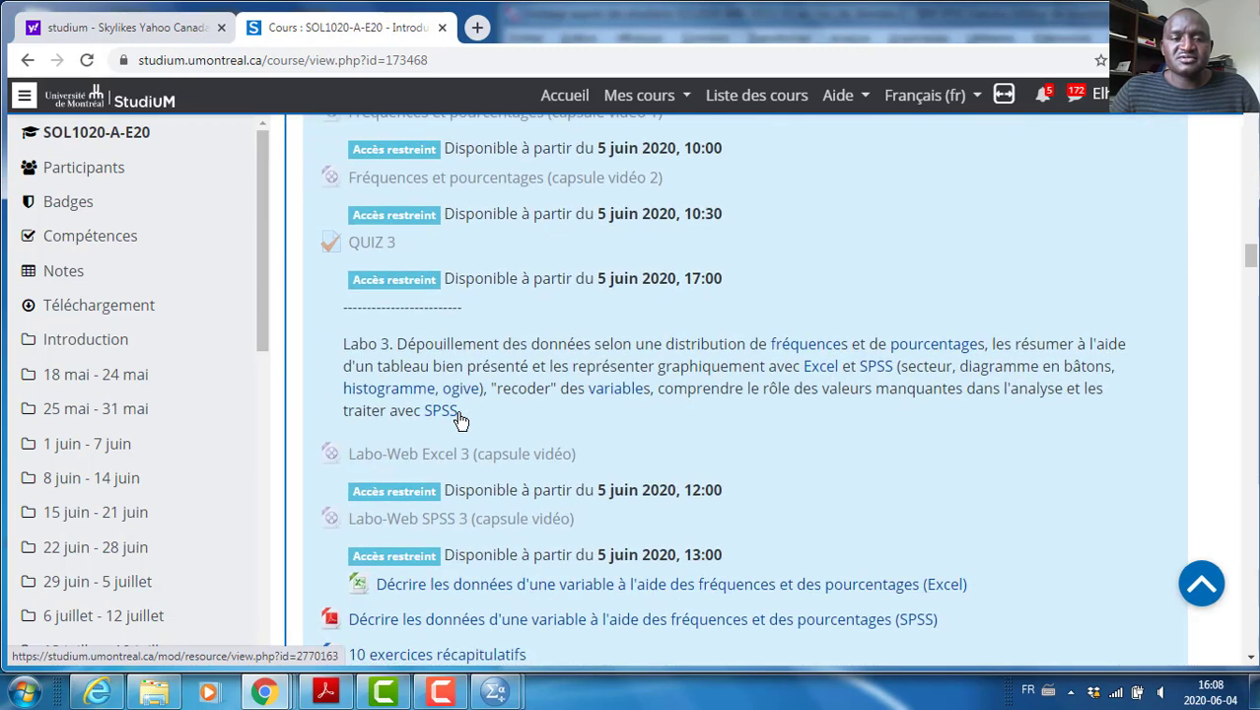
{"action": "scroll", "coordinate": [460, 422], "scroll_direction": "down", "scroll_amount": 2}
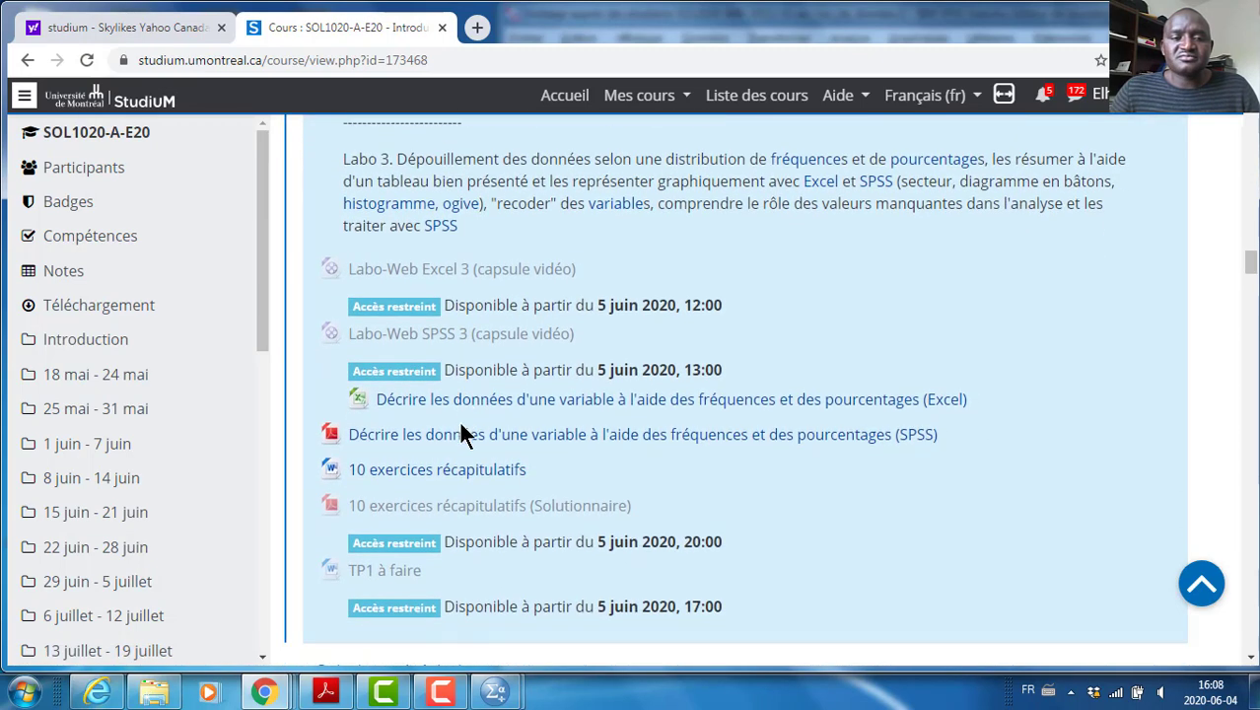
{"action": "left_click", "coordinate": [510, 439]}
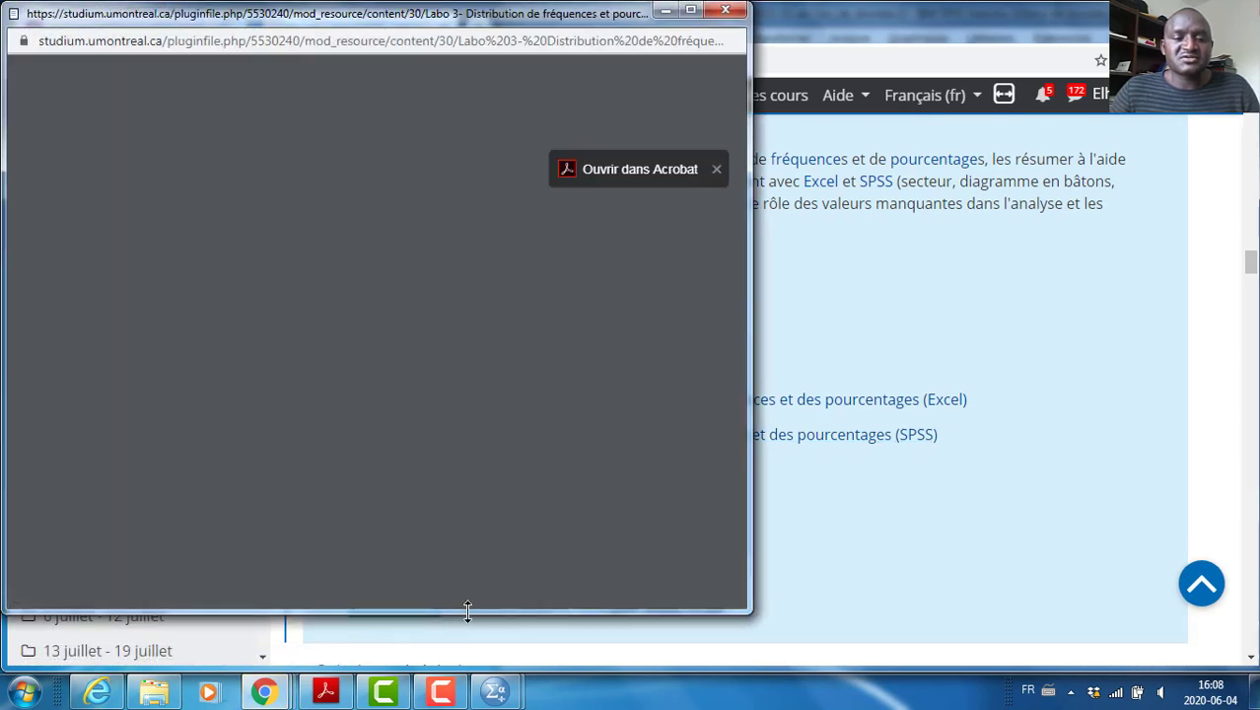
Make the Labo 3 PDF window taller and narrower, center its text, and bring the SPSS data editor up beside it
{"action": "left_click_drag", "start_coordinate": [463, 612], "coordinate": [458, 664]}
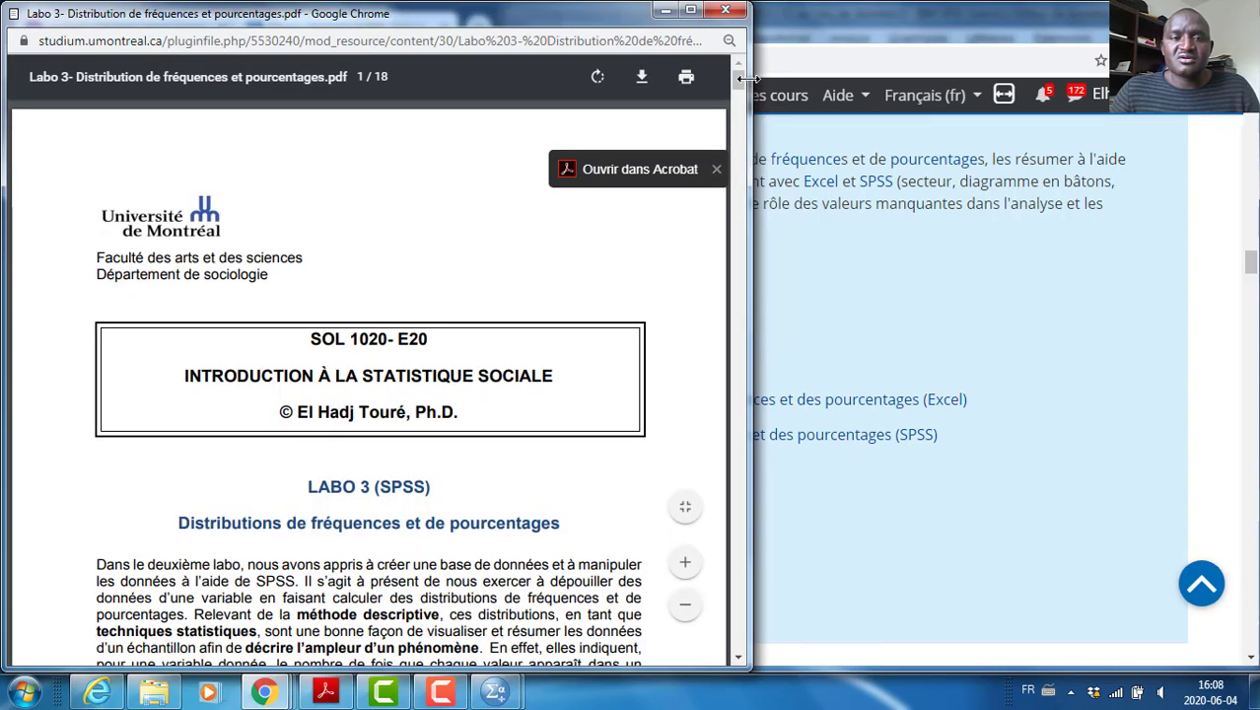
{"action": "left_click_drag", "start_coordinate": [750, 93], "coordinate": [535, 85]}
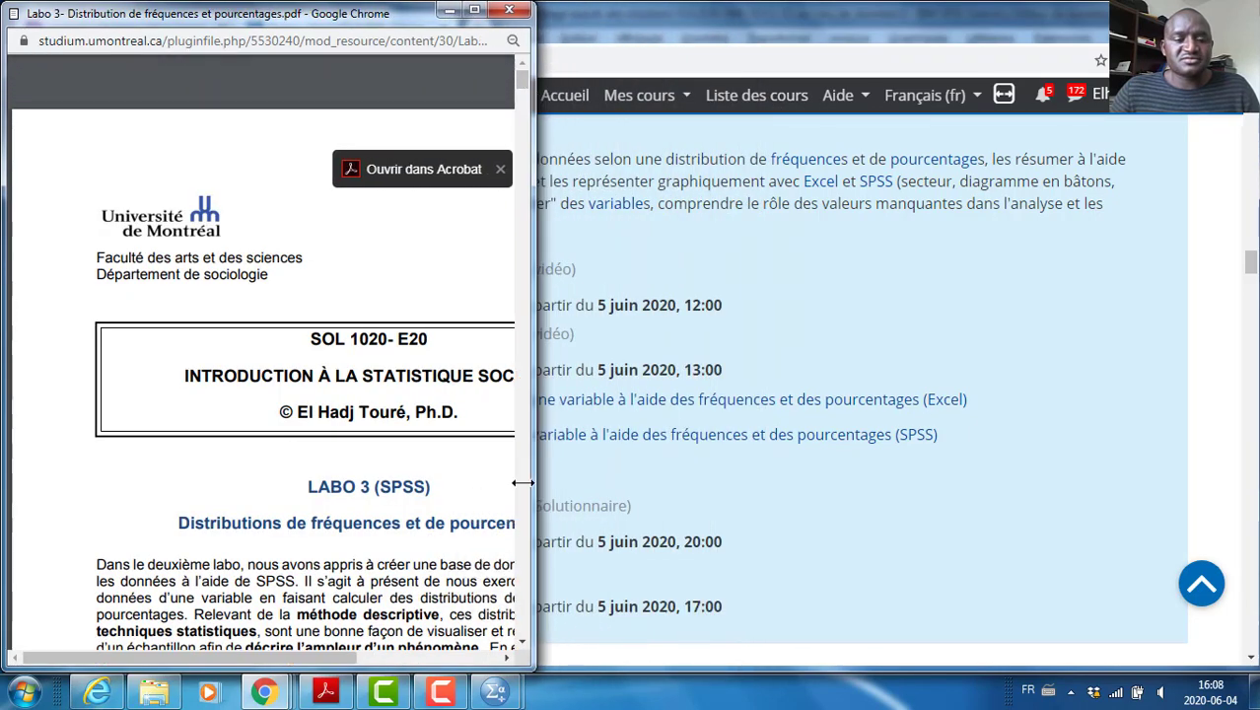
{"action": "left_click_drag", "start_coordinate": [315, 654], "coordinate": [366, 658]}
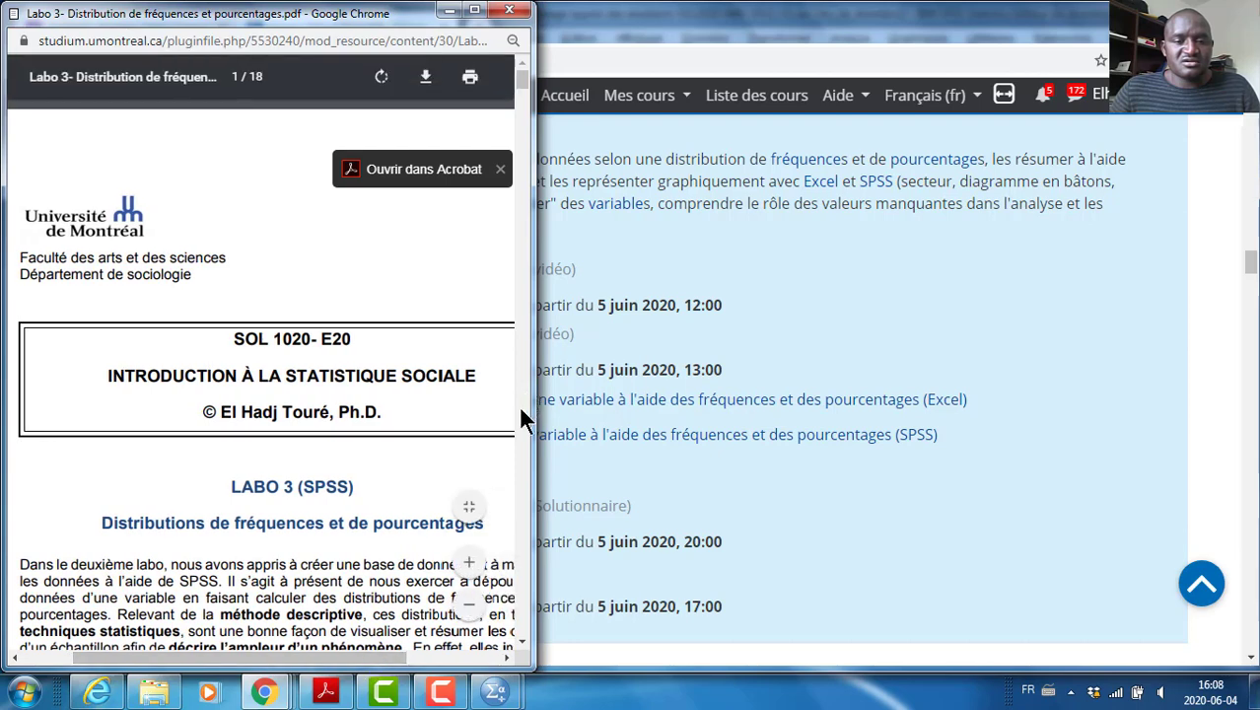
{"action": "mouse_move", "coordinate": [496, 696]}
{"action": "left_click", "coordinate": [590, 589]}
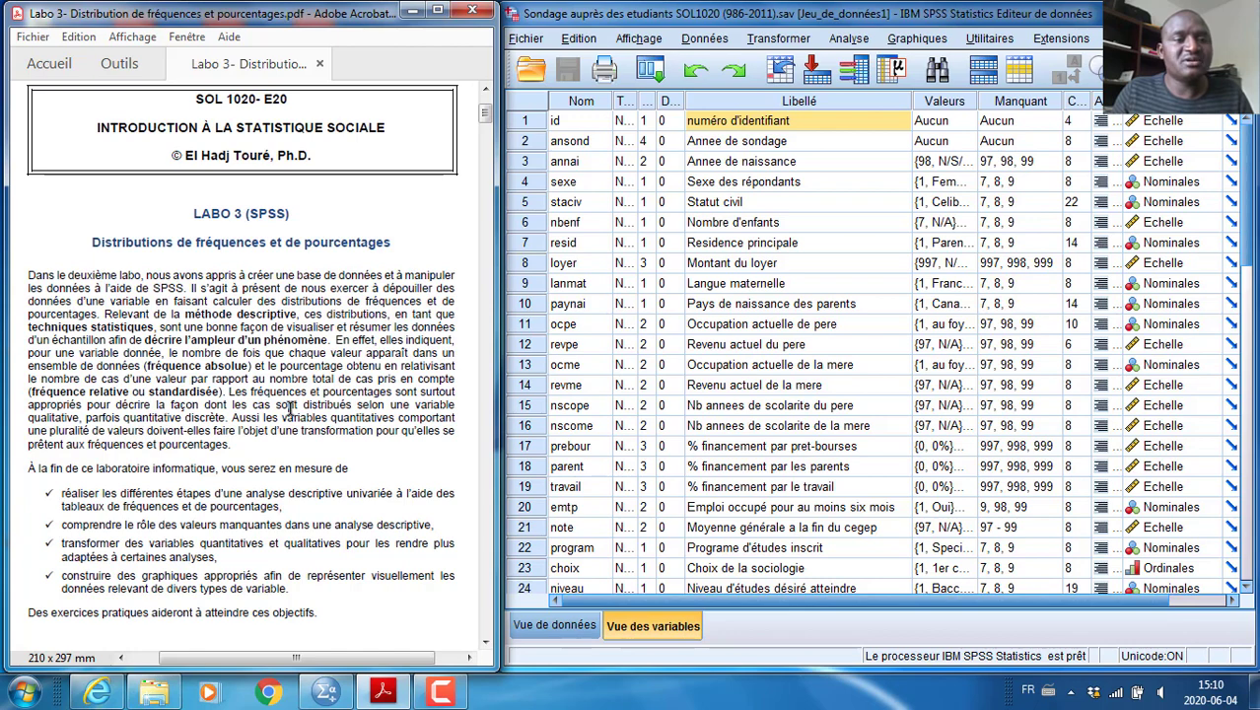
Read the lab instructions through section 1.1, examine the variable information for sexe with the Variables utility, and close it
{"action": "scroll", "coordinate": [291, 409], "scroll_direction": "down", "scroll_amount": 3}
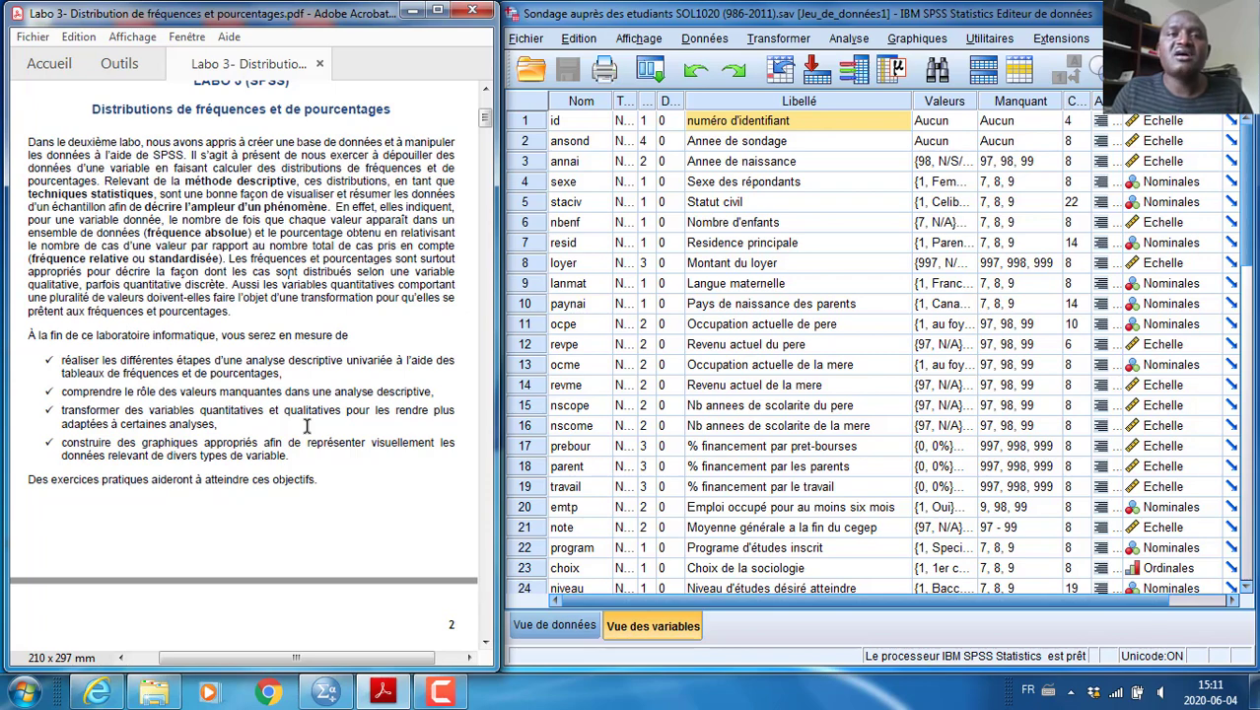
{"action": "scroll", "coordinate": [302, 424], "scroll_direction": "down", "scroll_amount": 8}
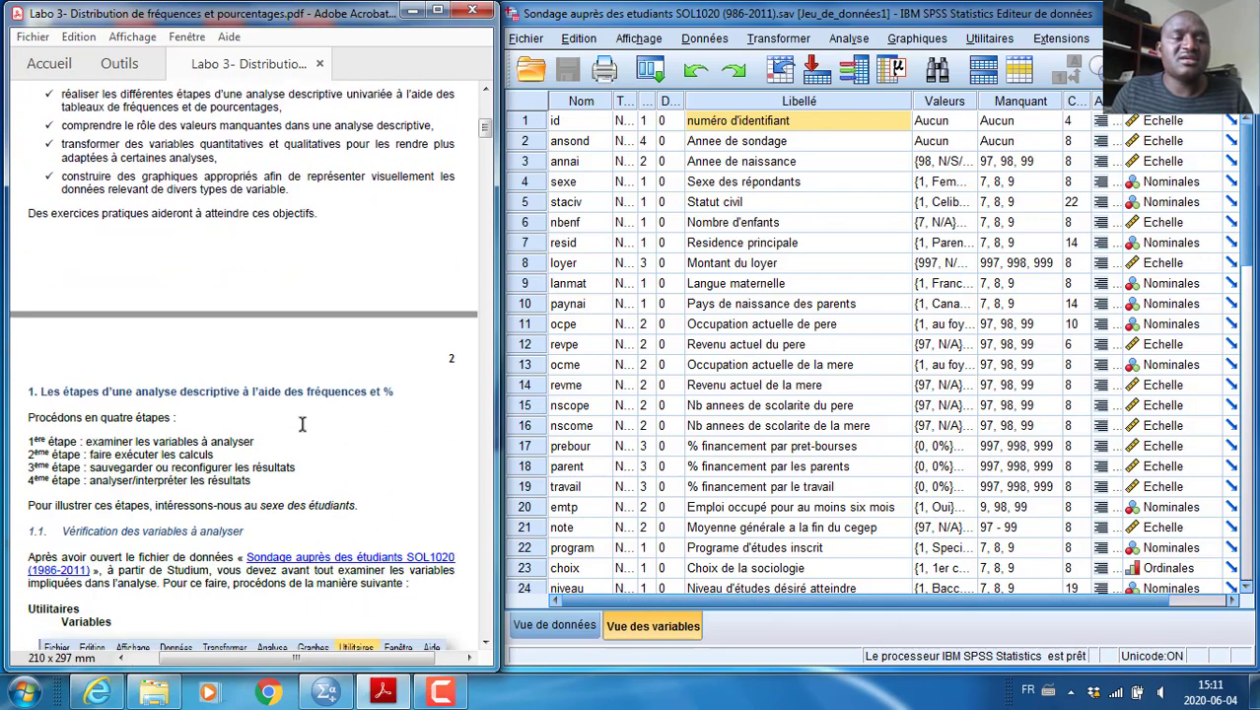
{"action": "scroll", "coordinate": [302, 424], "scroll_direction": "down", "scroll_amount": 1}
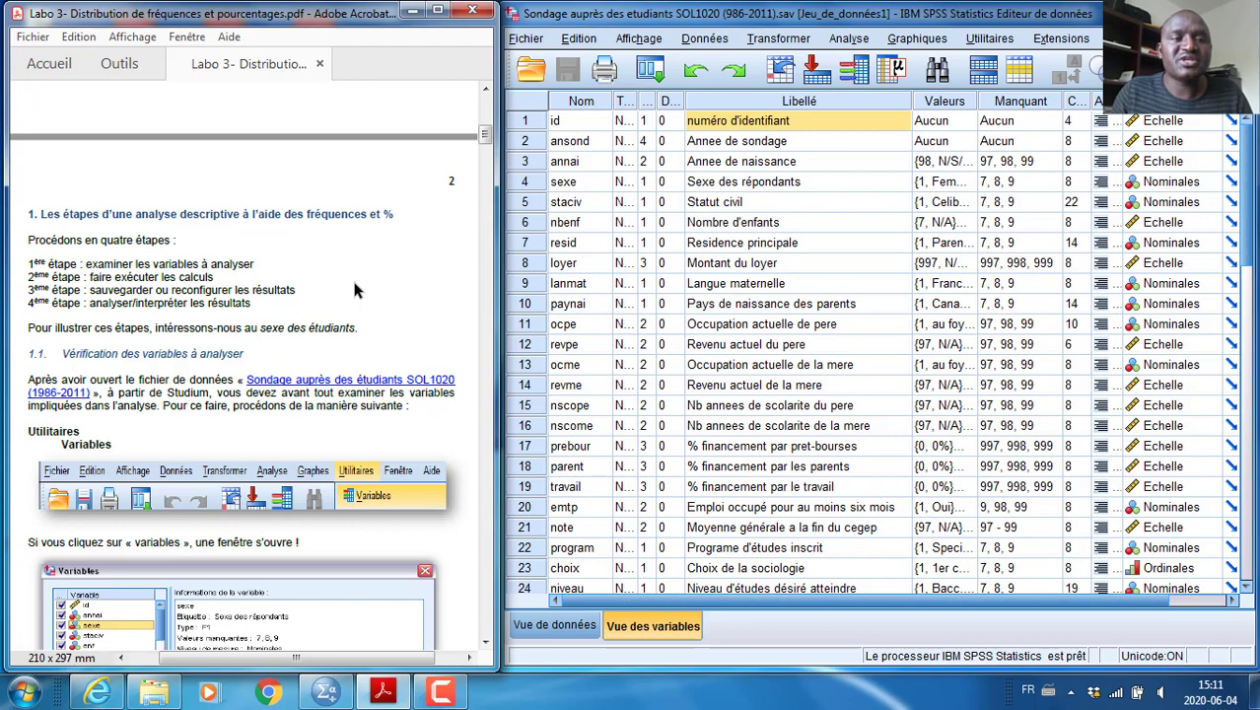
{"action": "scroll", "coordinate": [355, 289], "scroll_direction": "down", "scroll_amount": 3}
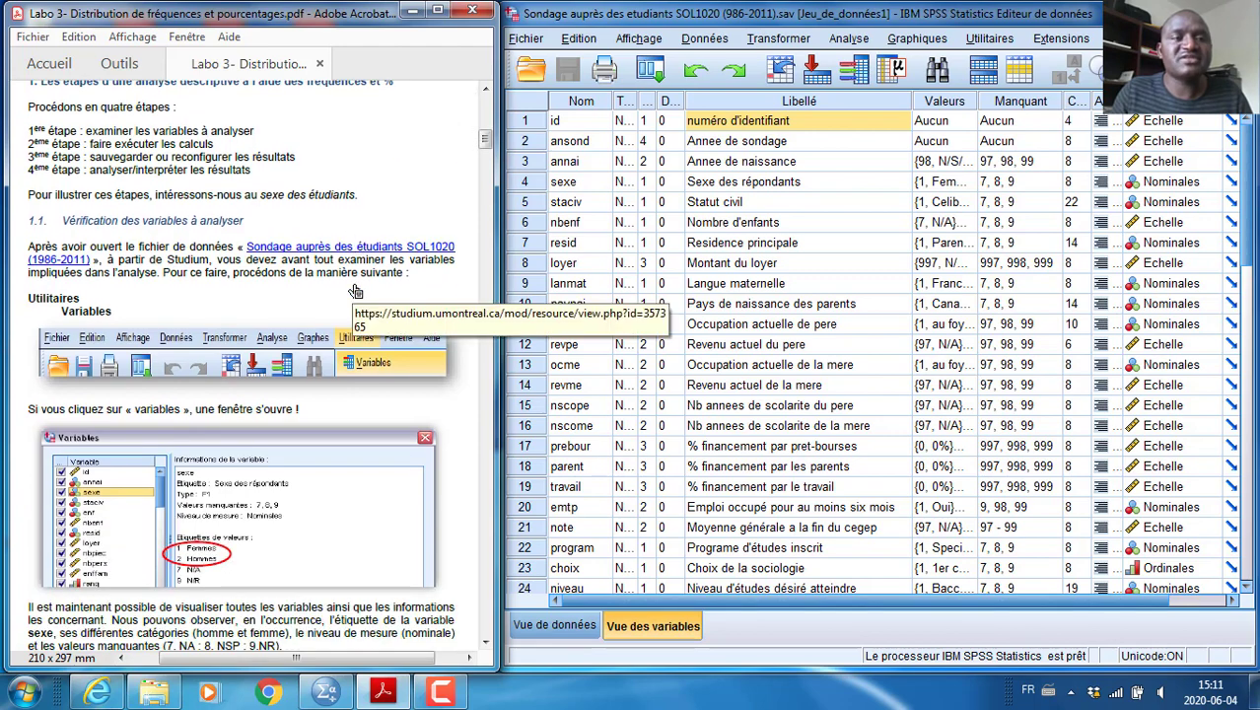
{"action": "scroll", "coordinate": [355, 291], "scroll_direction": "down", "scroll_amount": 1}
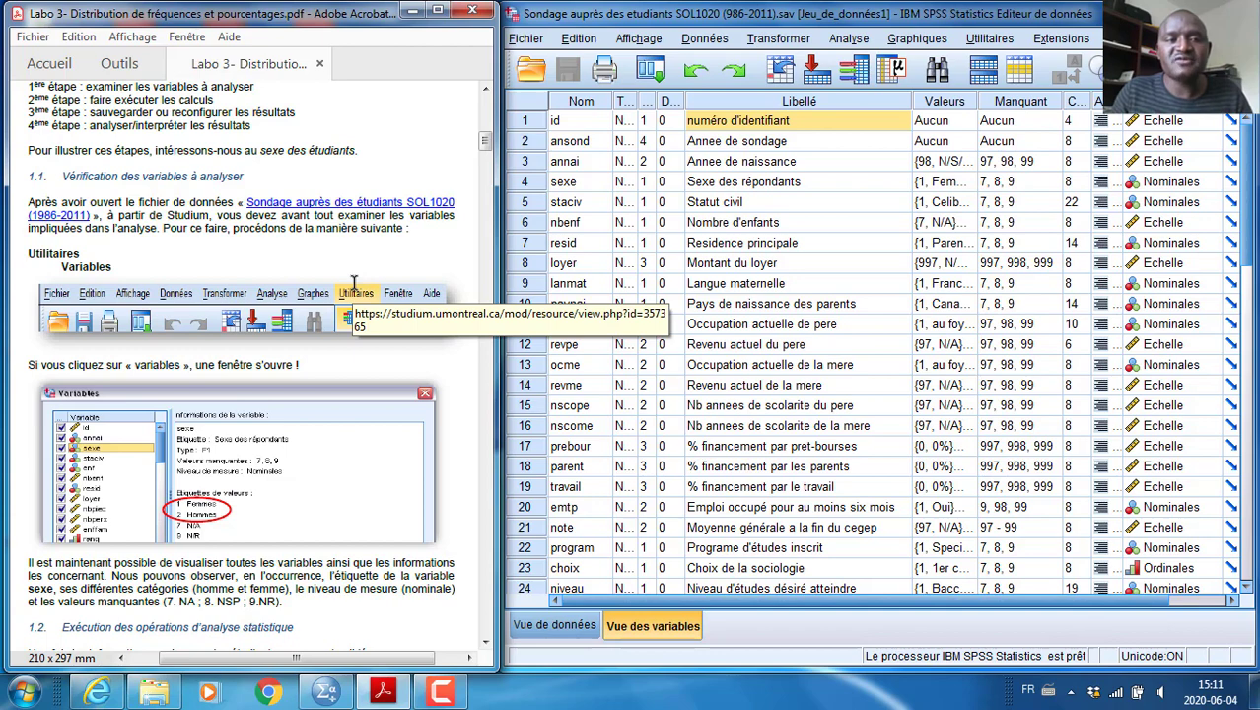
{"action": "scroll", "coordinate": [355, 284], "scroll_direction": "down", "scroll_amount": 1}
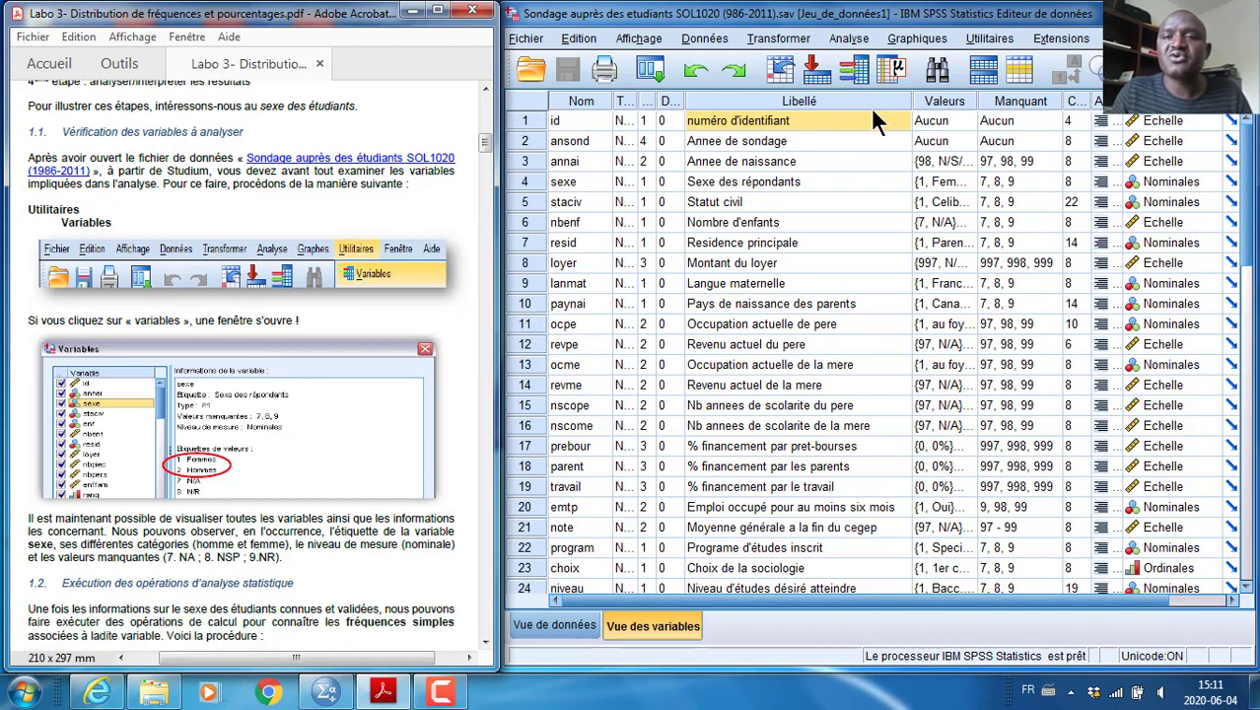
{"action": "left_click", "coordinate": [995, 38]}
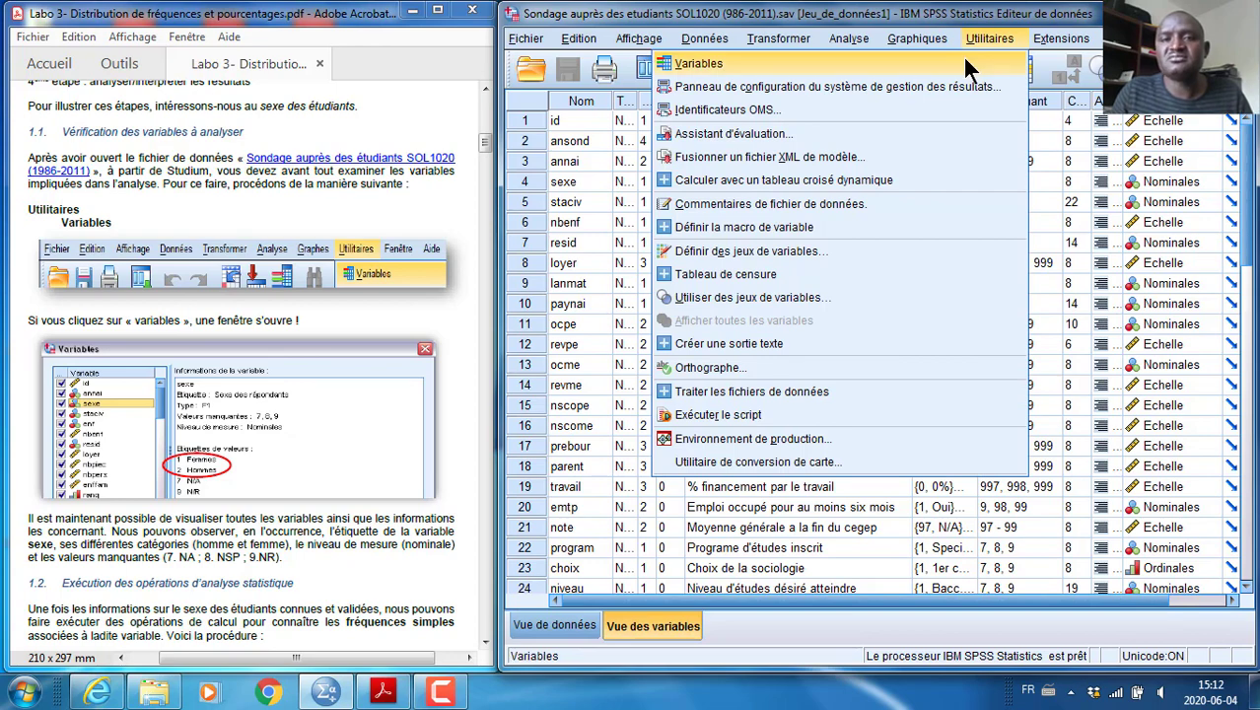
{"action": "left_click", "coordinate": [965, 62]}
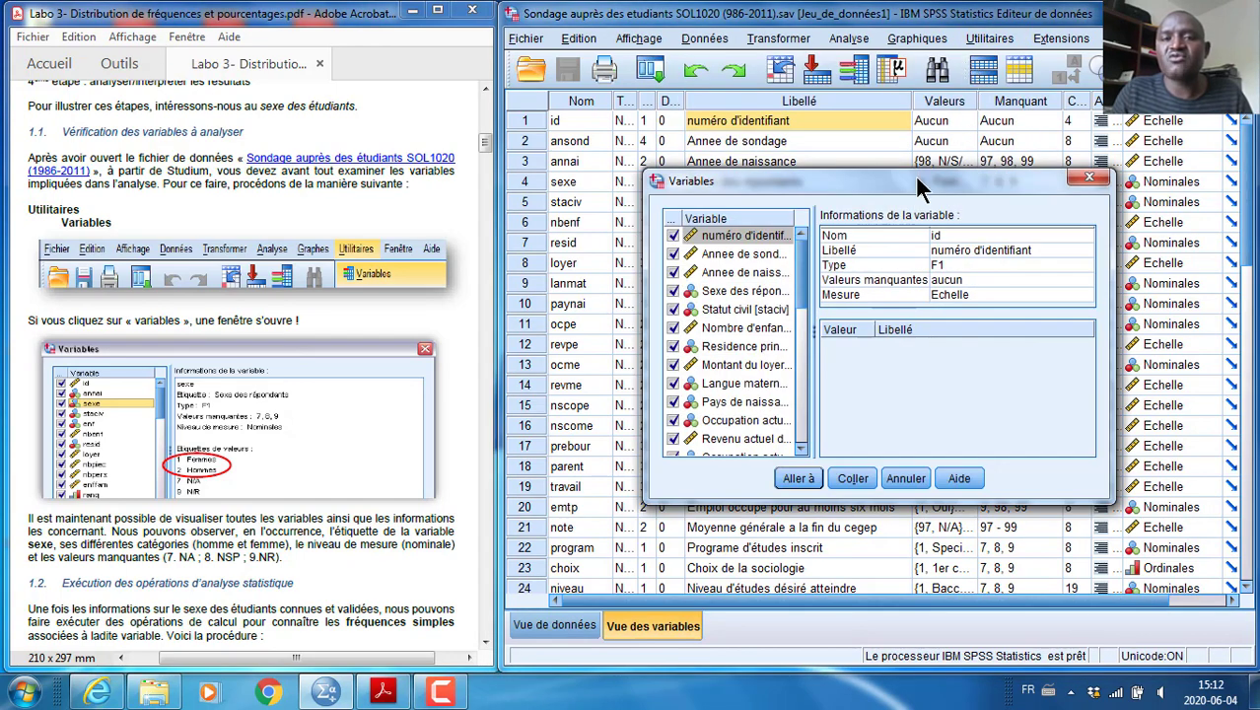
{"action": "left_click_drag", "start_coordinate": [917, 187], "coordinate": [921, 121]}
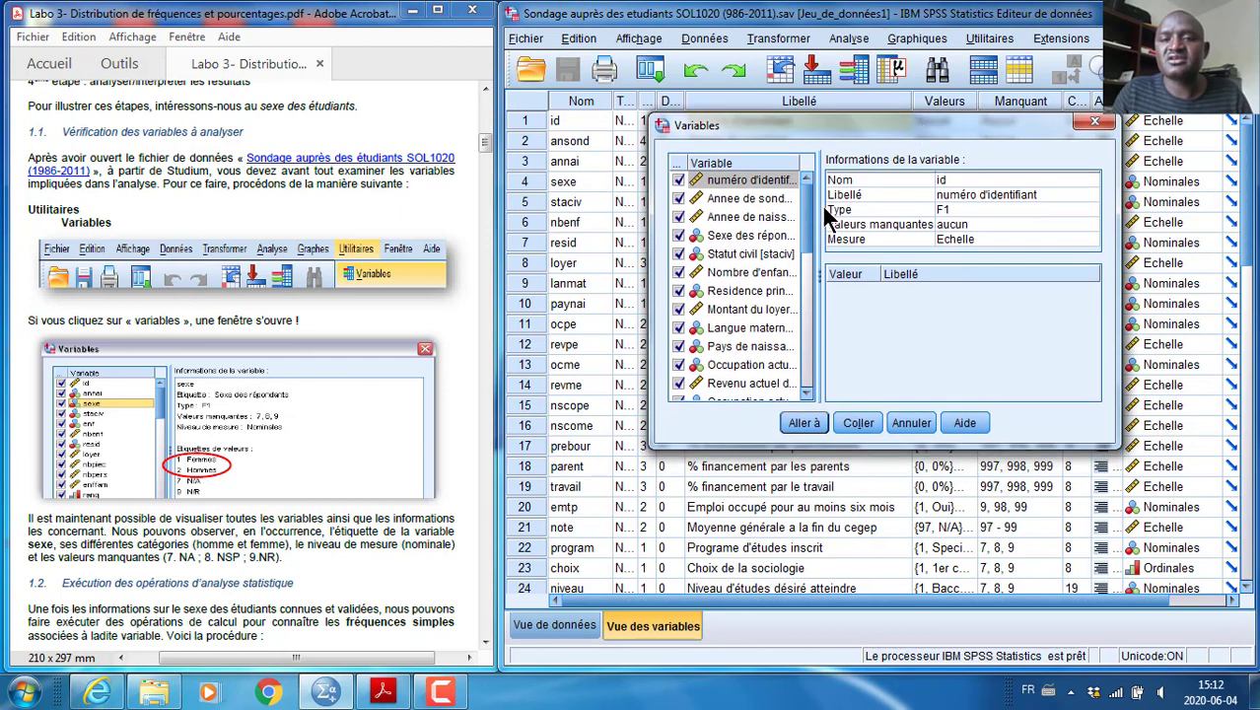
{"action": "left_click_drag", "start_coordinate": [819, 209], "coordinate": [853, 209]}
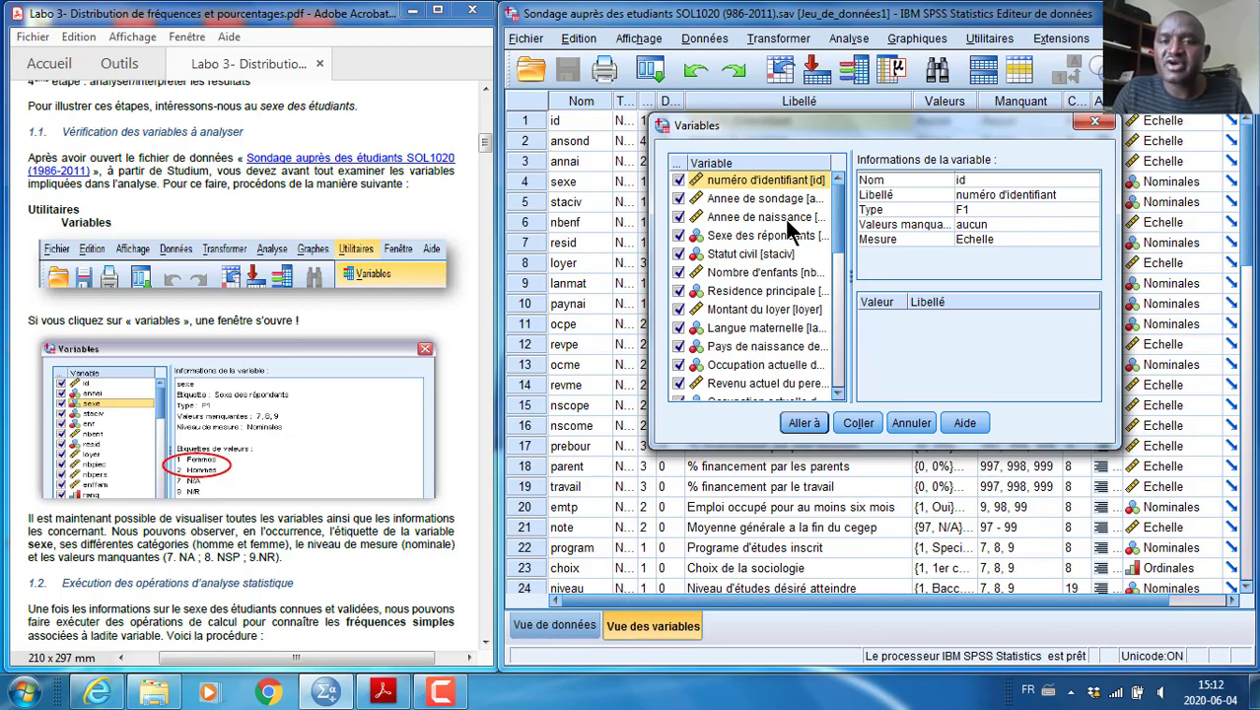
{"action": "left_click", "coordinate": [755, 235]}
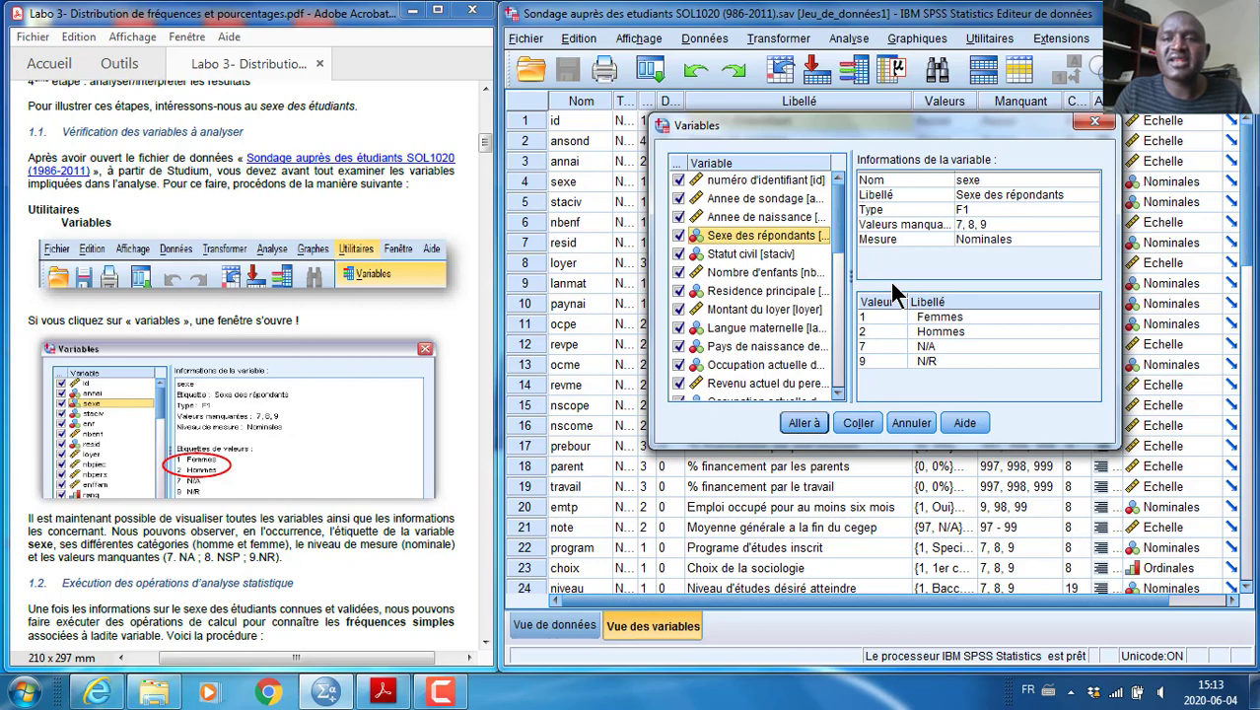
{"action": "left_click", "coordinate": [1095, 120]}
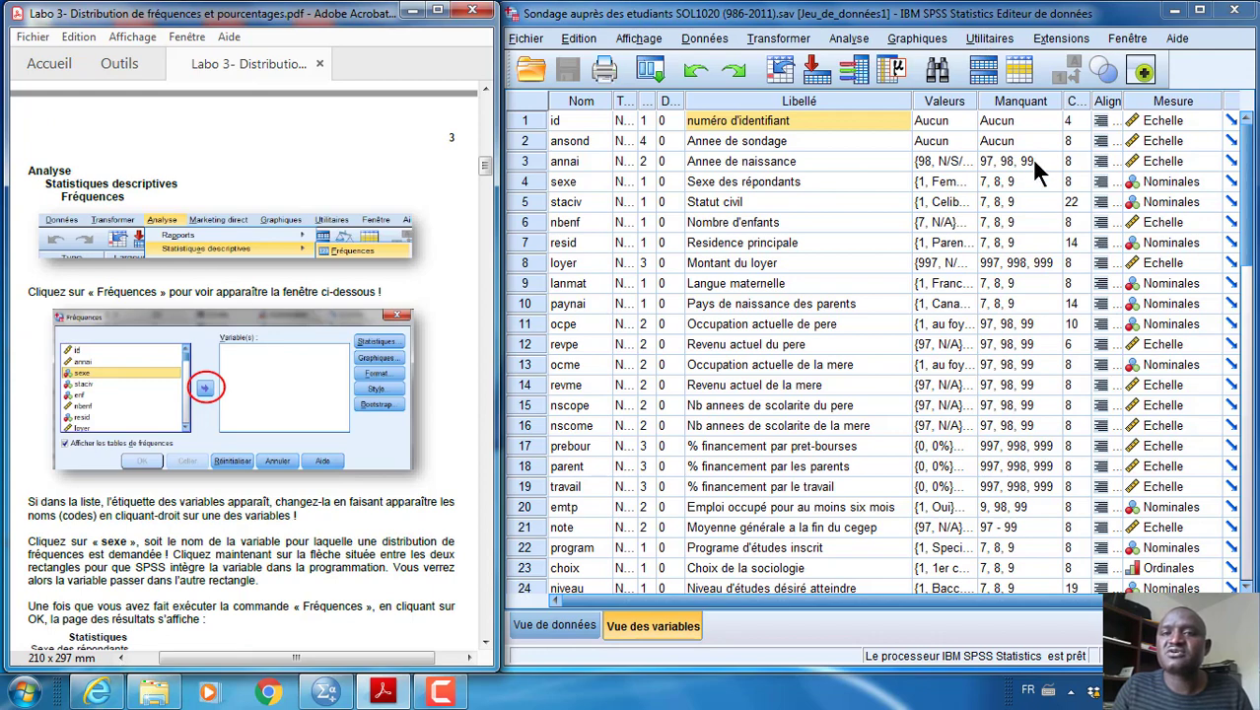
Open the Frequencies analysis, move and widen its dialog, and list the variables by name instead of by label
{"action": "left_click", "coordinate": [863, 41]}
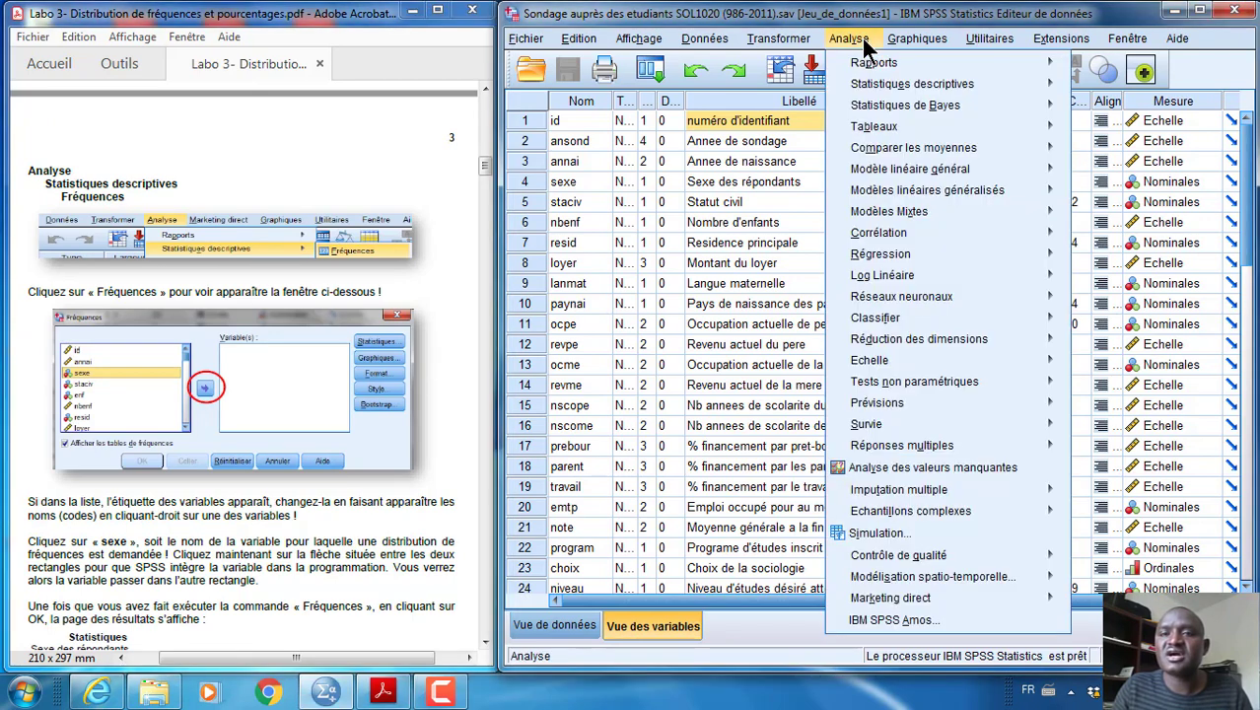
{"action": "mouse_move", "coordinate": [946, 86]}
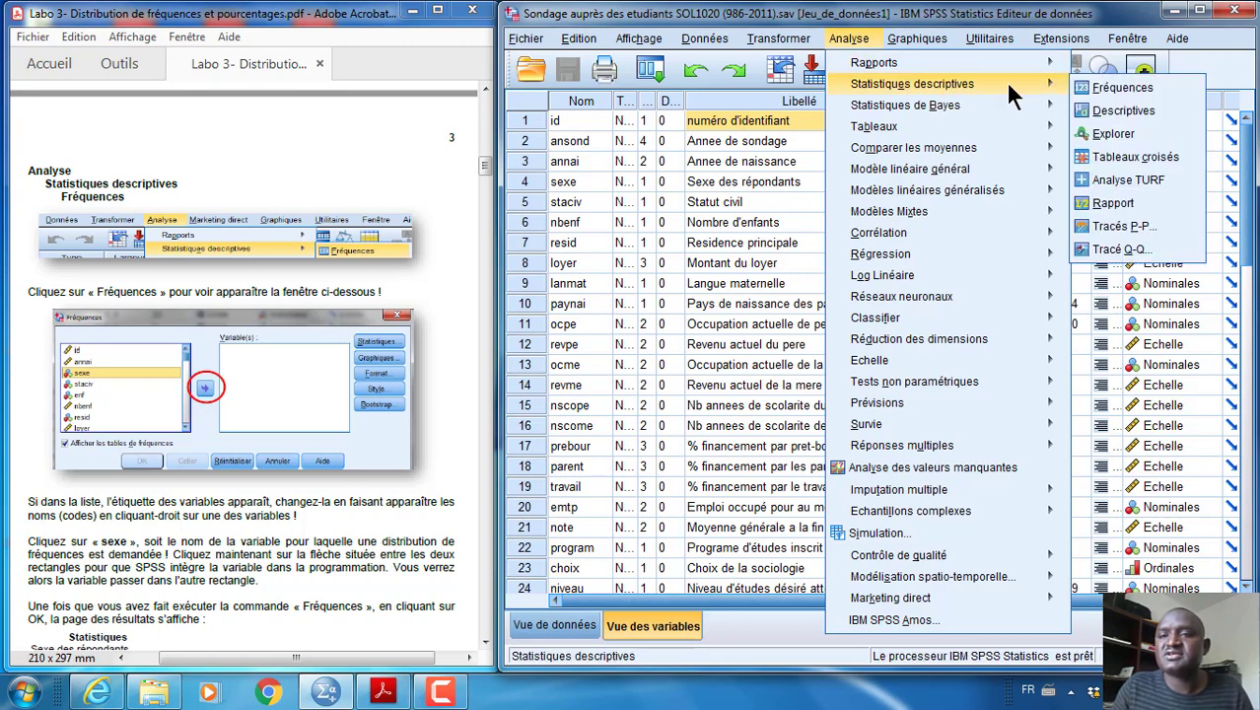
{"action": "left_click", "coordinate": [1120, 86]}
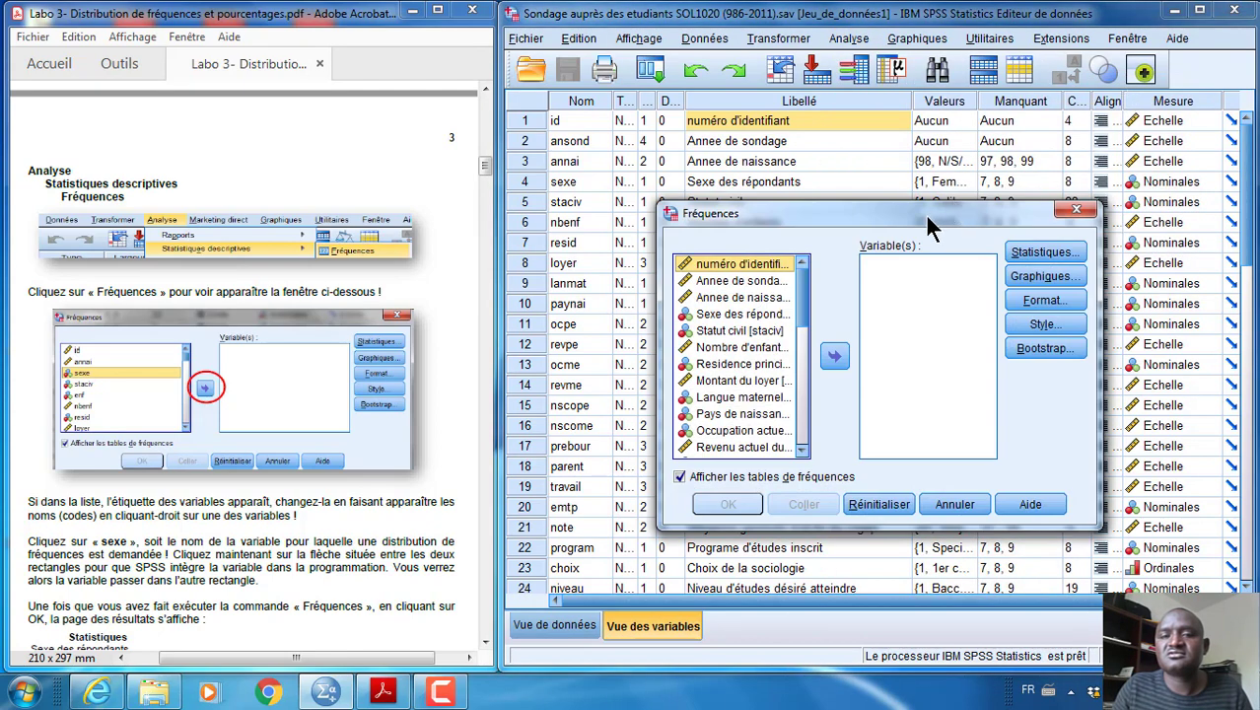
{"action": "left_click_drag", "start_coordinate": [925, 213], "coordinate": [919, 117]}
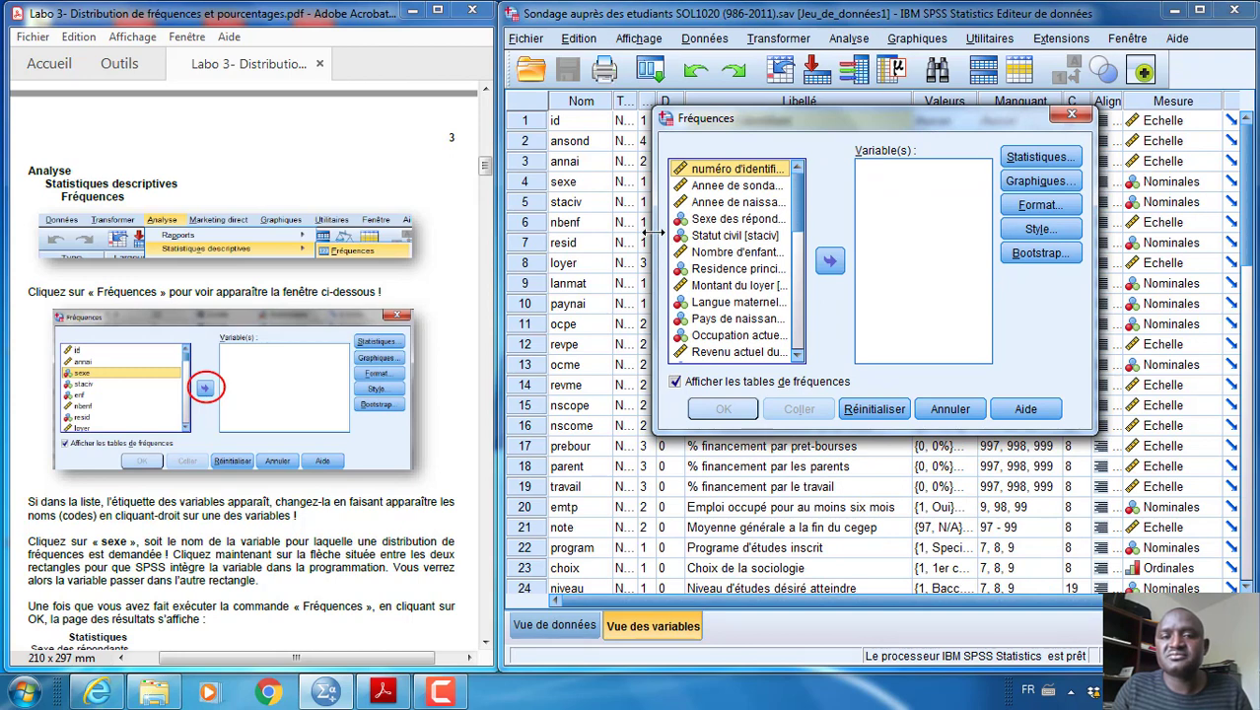
{"action": "left_click_drag", "start_coordinate": [653, 232], "coordinate": [614, 232]}
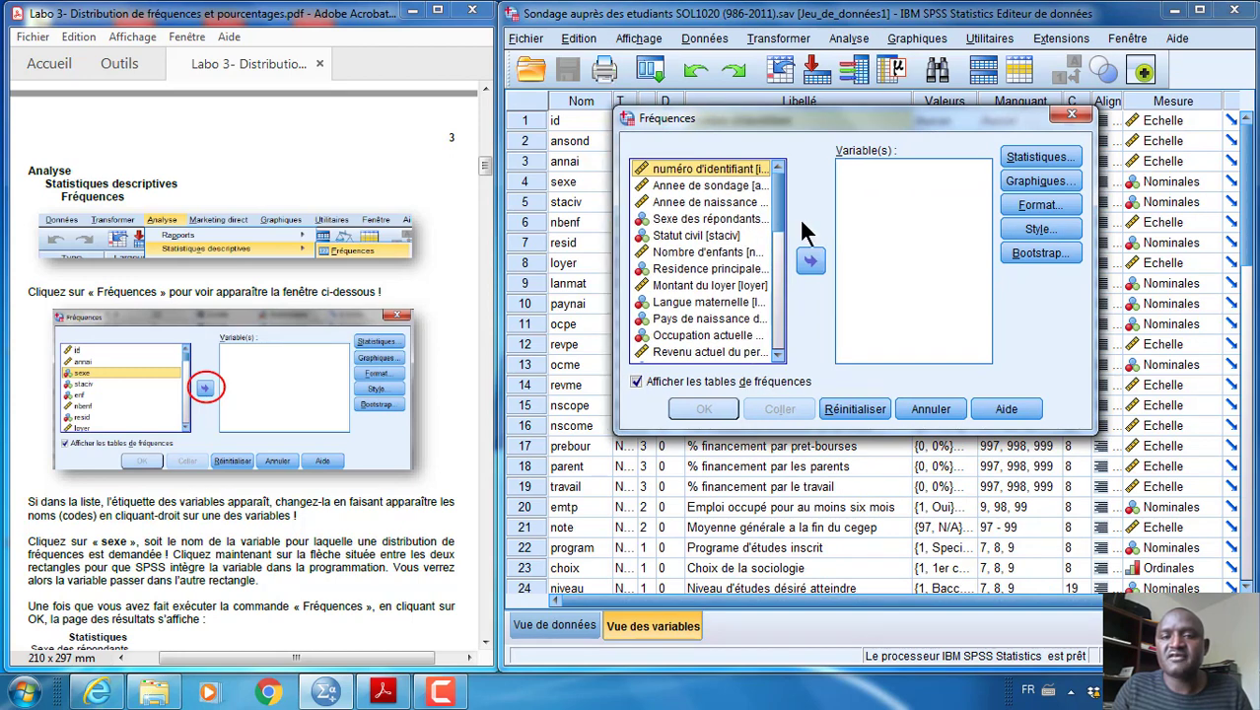
{"action": "right_click", "coordinate": [690, 202]}
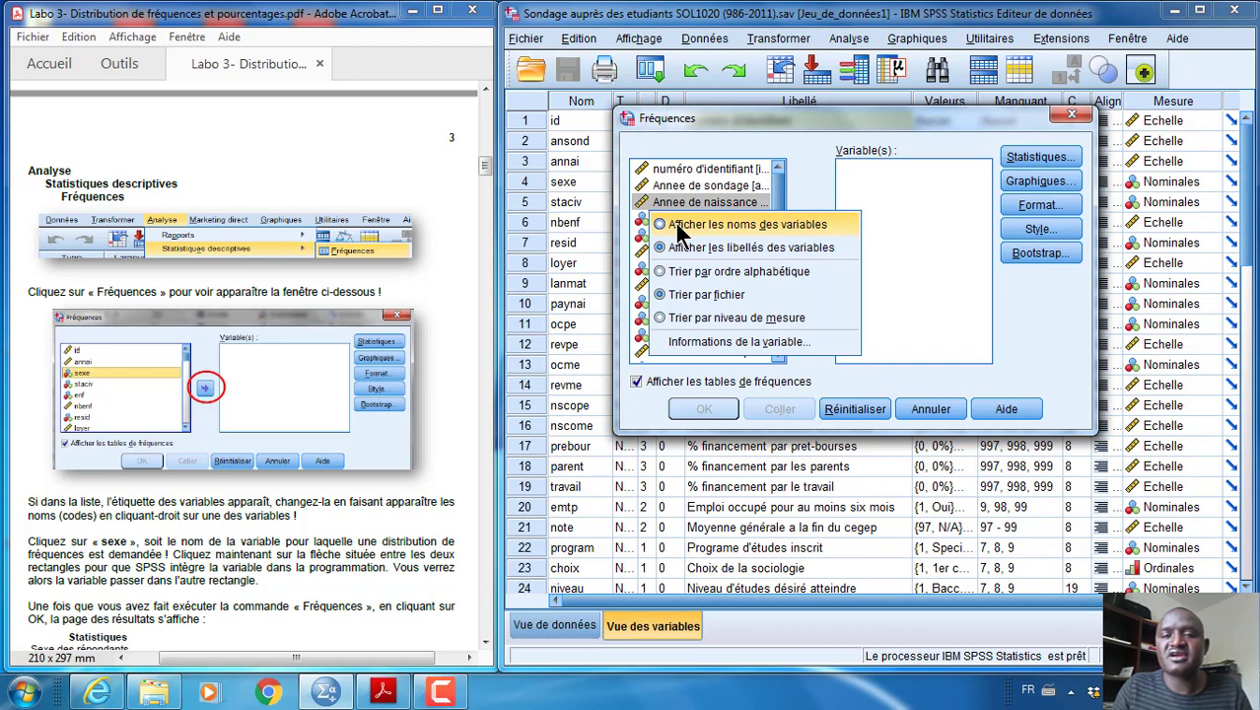
{"action": "left_click", "coordinate": [676, 223]}
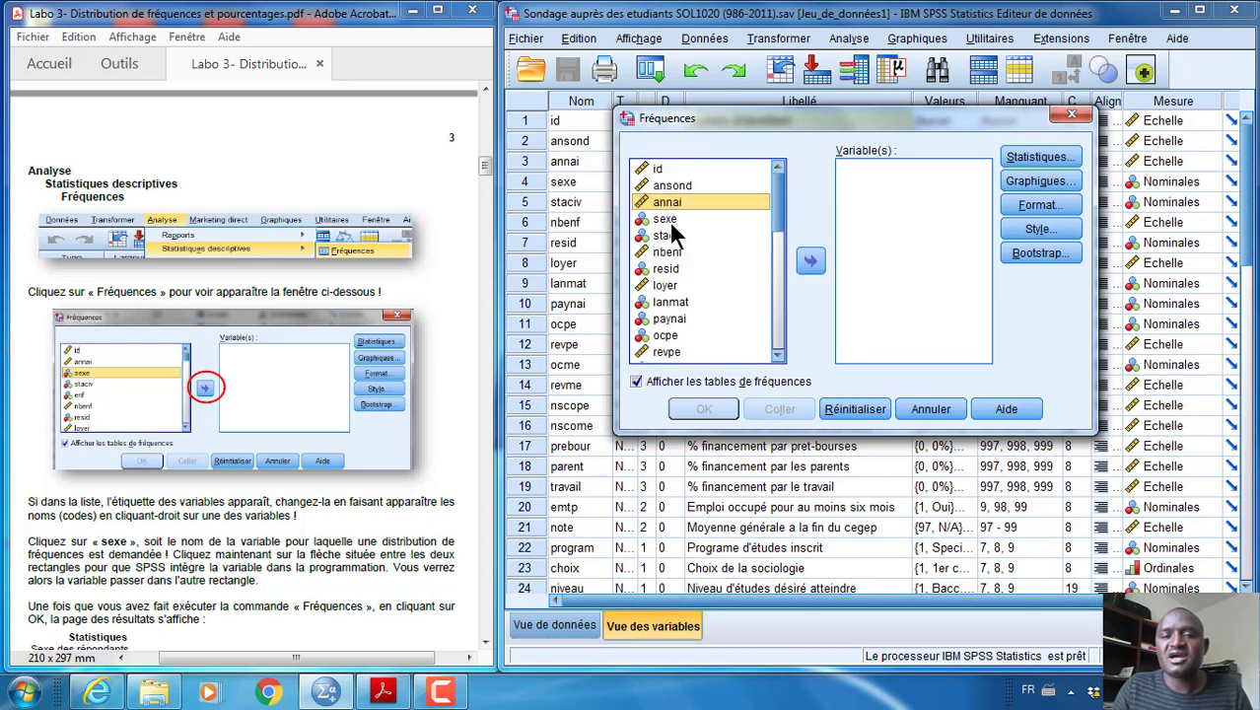
Add sexe to the analysed variables and run the Frequencies analysis with frequency tables displayed
{"action": "left_click", "coordinate": [668, 218]}
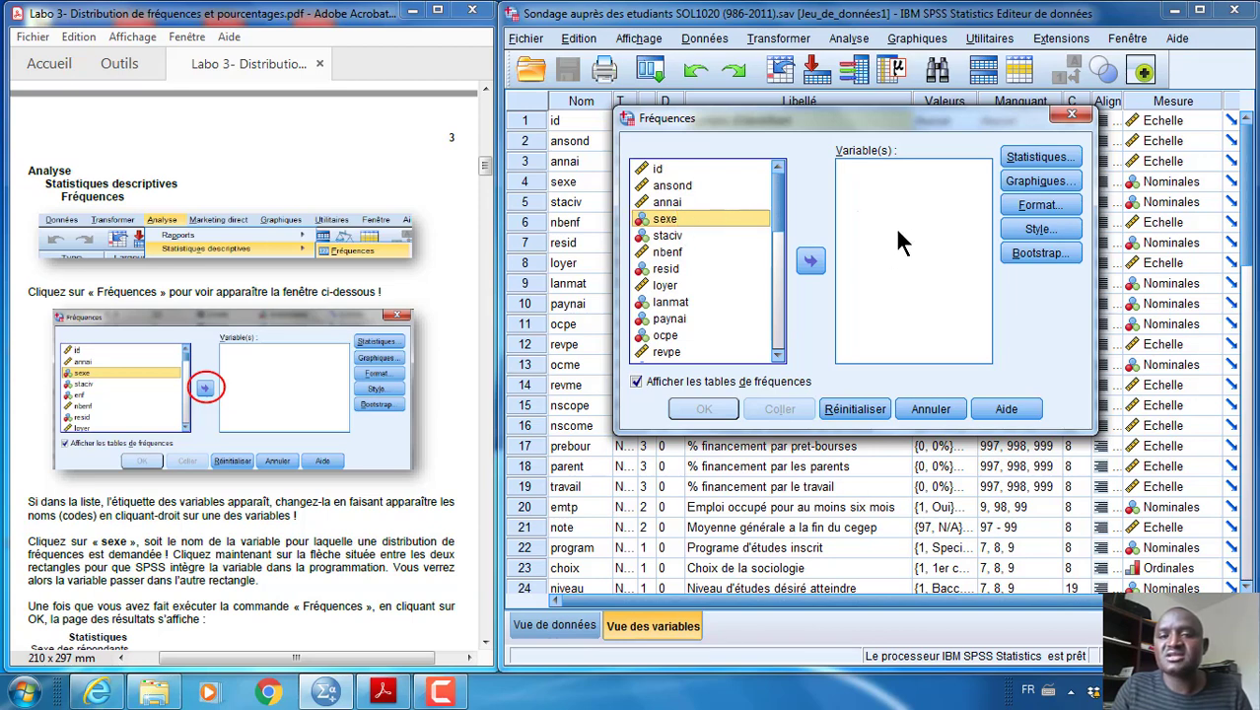
{"action": "left_click", "coordinate": [810, 261]}
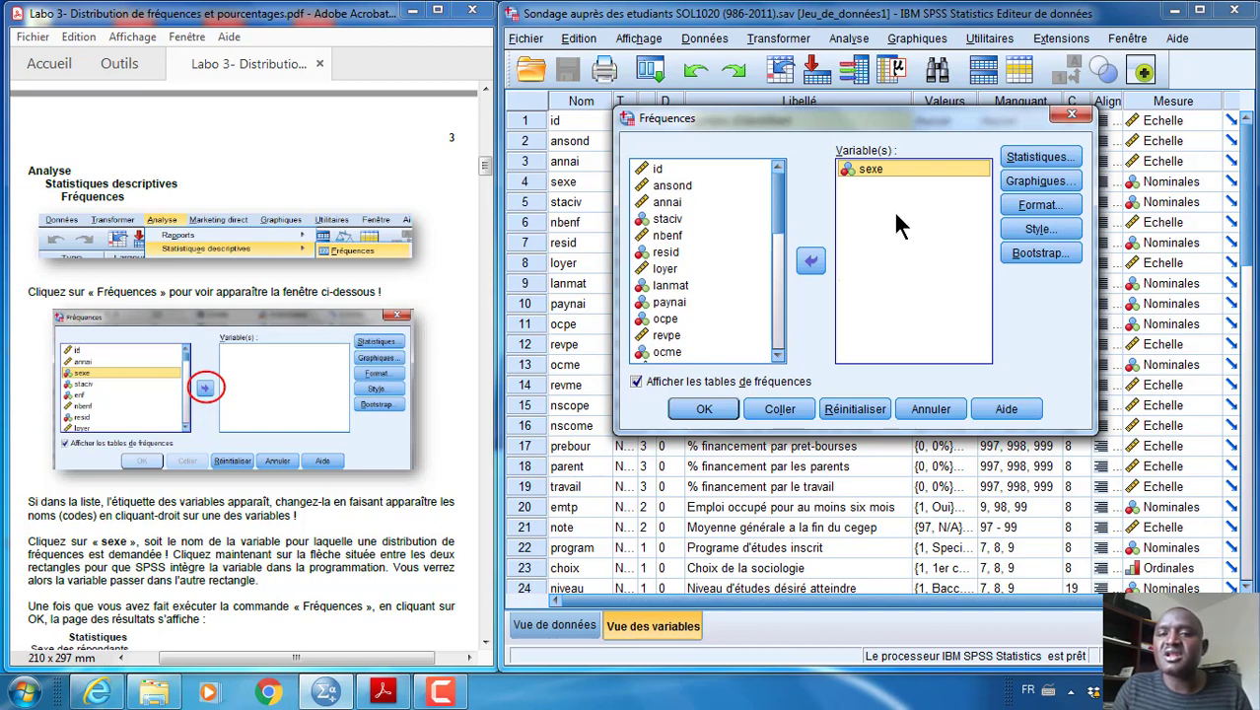
{"action": "left_click", "coordinate": [703, 408]}
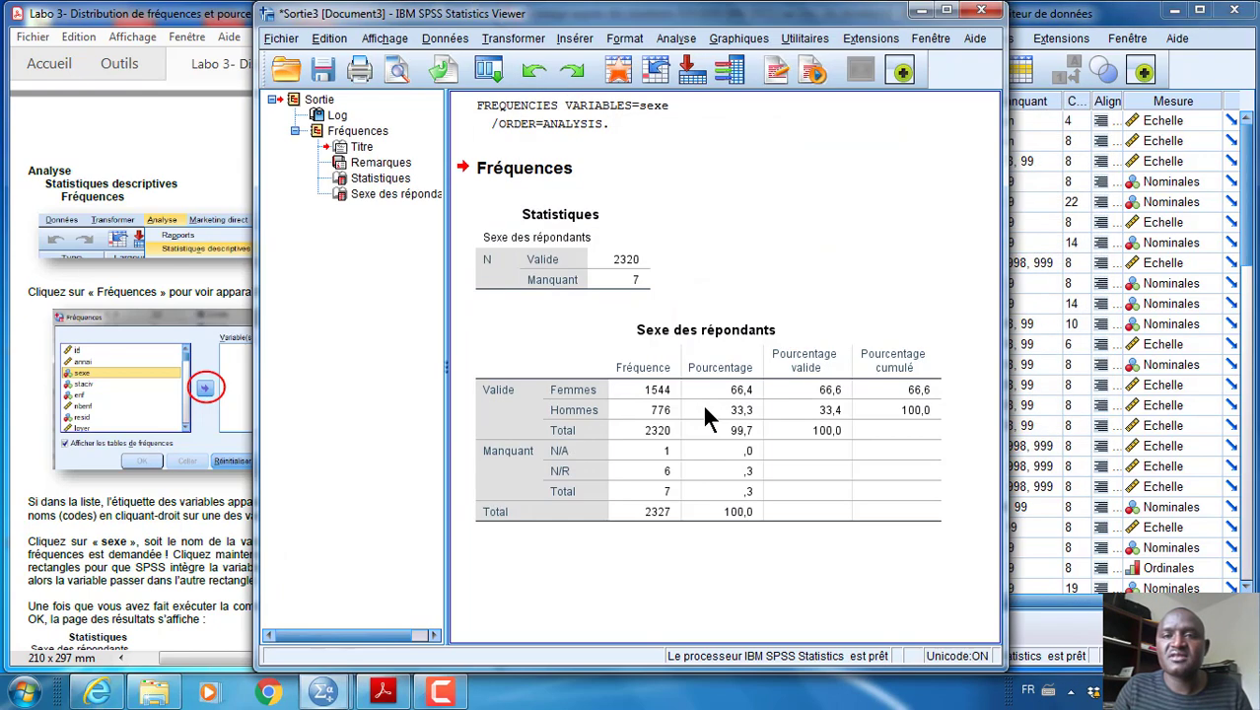
Place the output viewer beside the Labo 3 PDF, collapse its outline pane, and examine the Sexe des répondants frequency table
{"action": "left_click_drag", "start_coordinate": [818, 19], "coordinate": [1070, 23]}
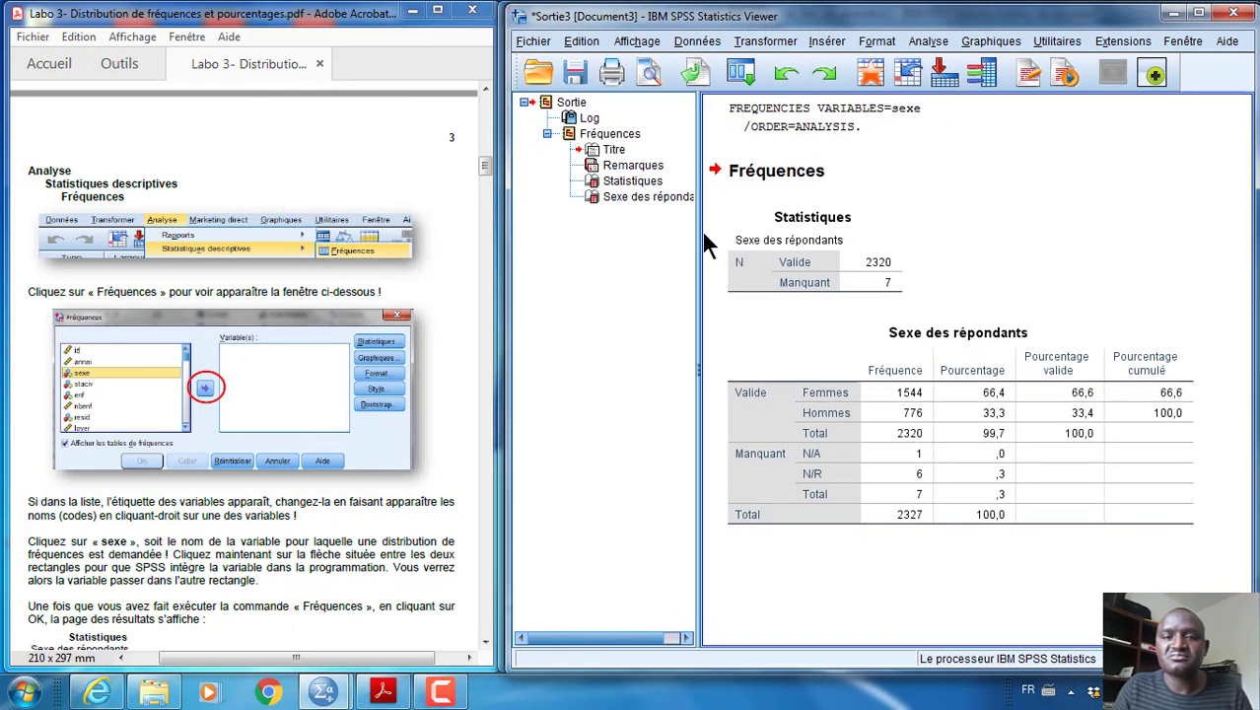
{"action": "left_click_drag", "start_coordinate": [699, 235], "coordinate": [534, 237]}
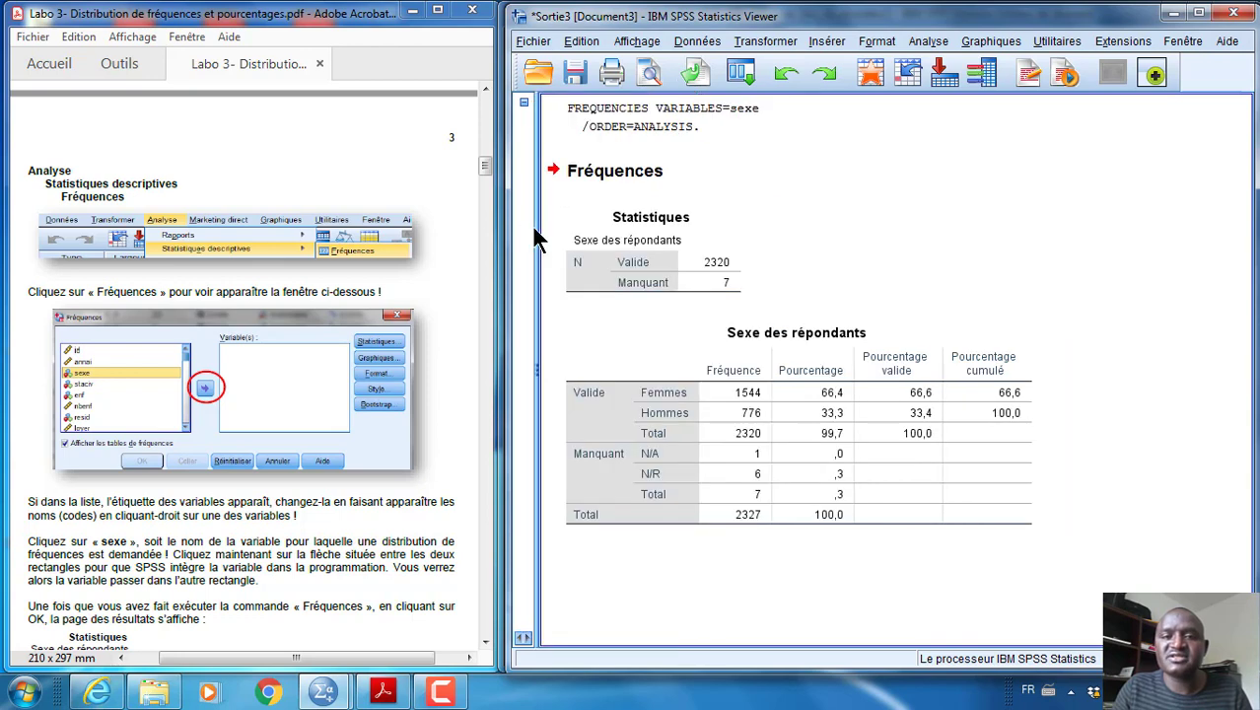
{"action": "left_click", "coordinate": [794, 318]}
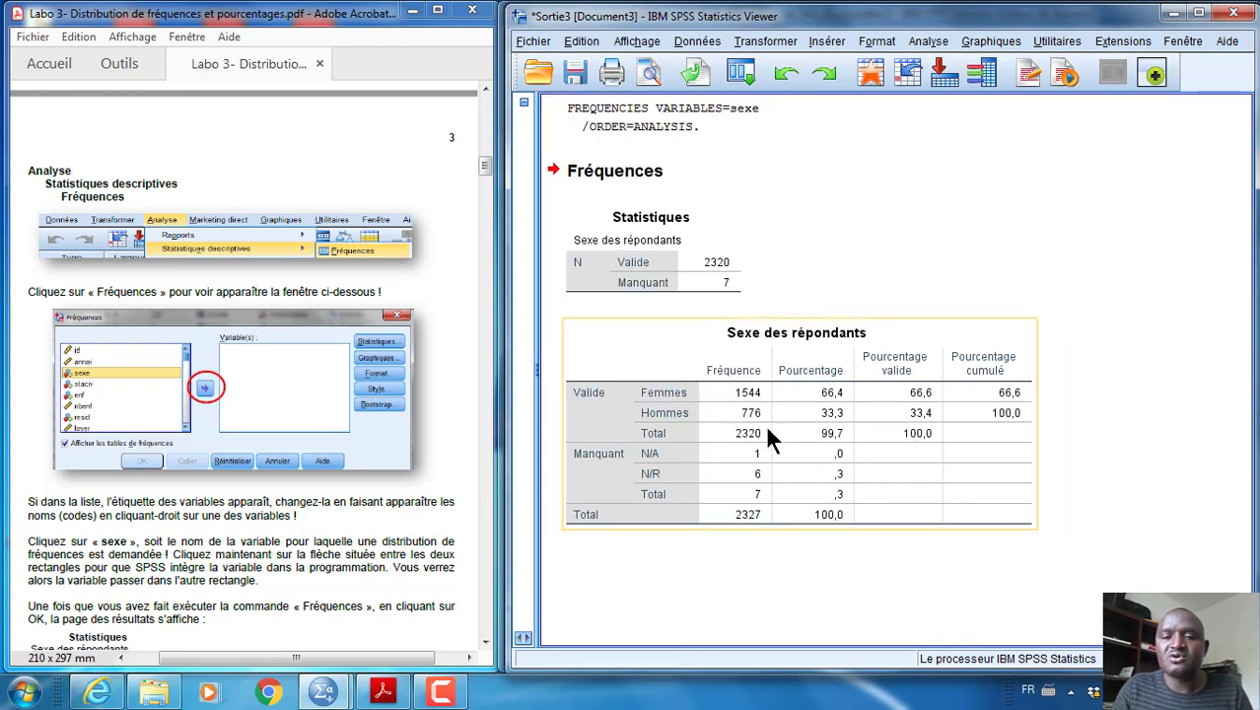
{"action": "left_click", "coordinate": [636, 269]}
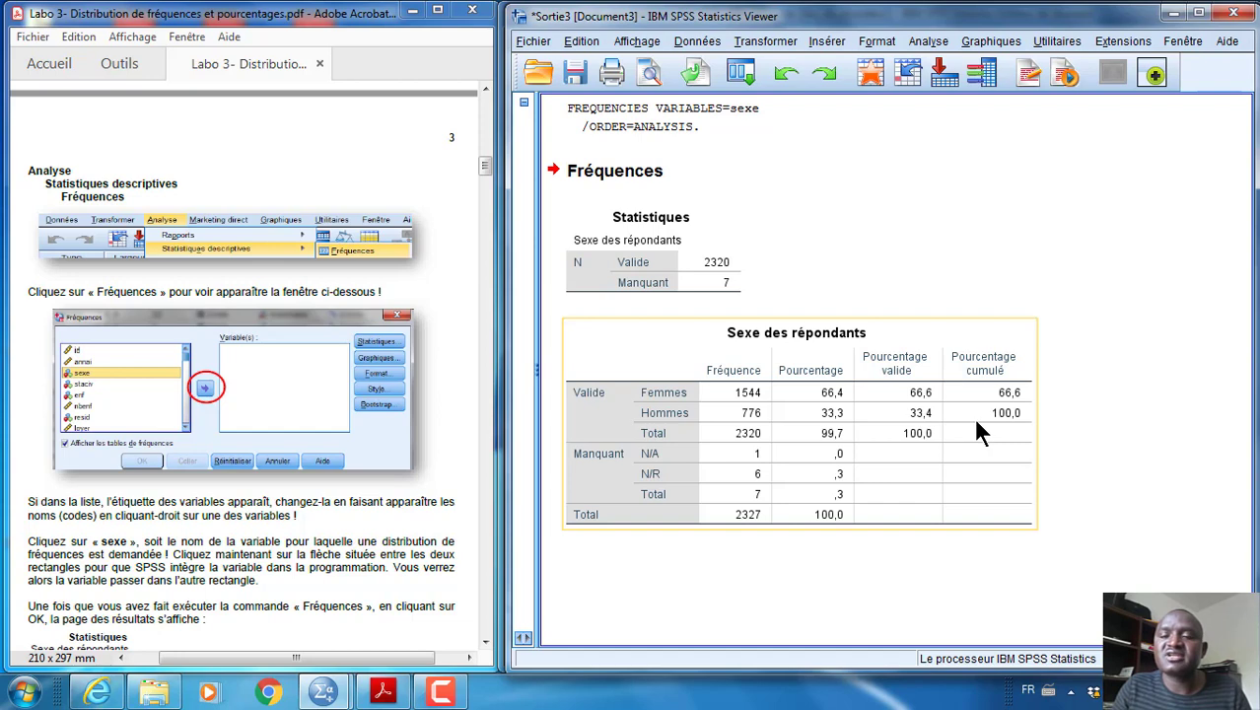
{"action": "left_click", "coordinate": [856, 144]}
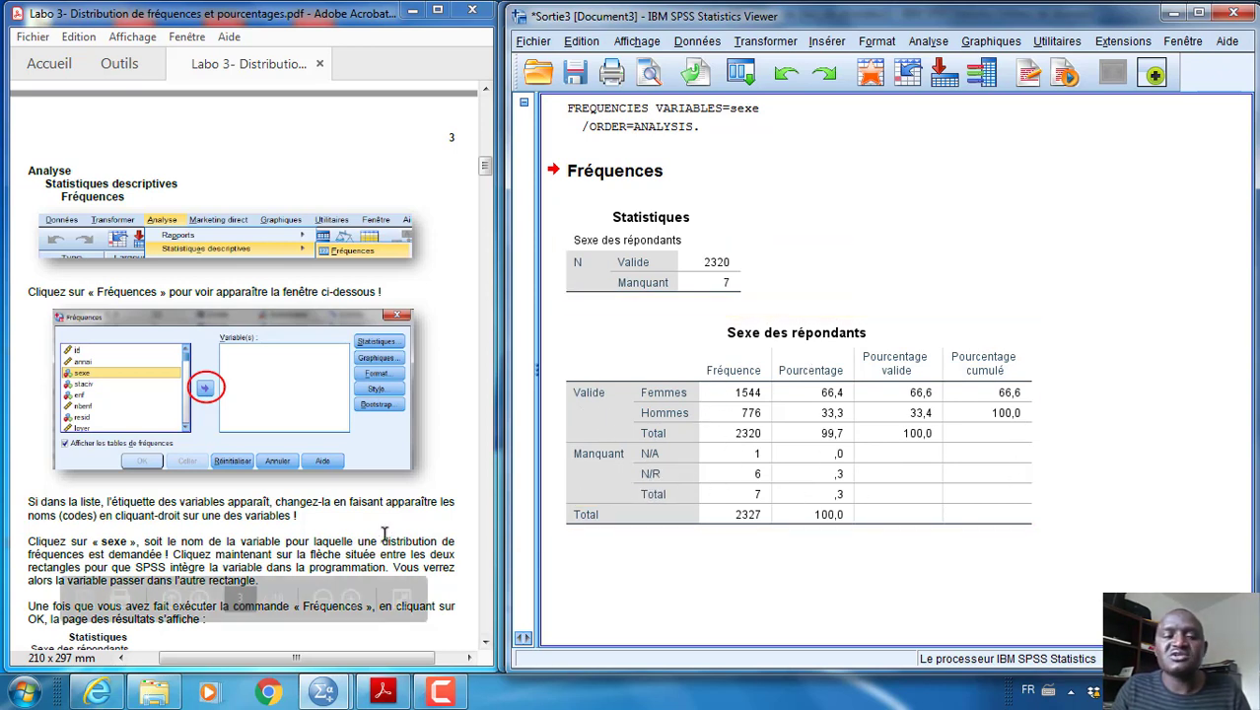
Read the guide's definitions of the frequency table columns and section 1.3, examining Tableau 1's total and its missing-cases note
{"action": "scroll", "coordinate": [377, 530], "scroll_direction": "down", "scroll_amount": 5}
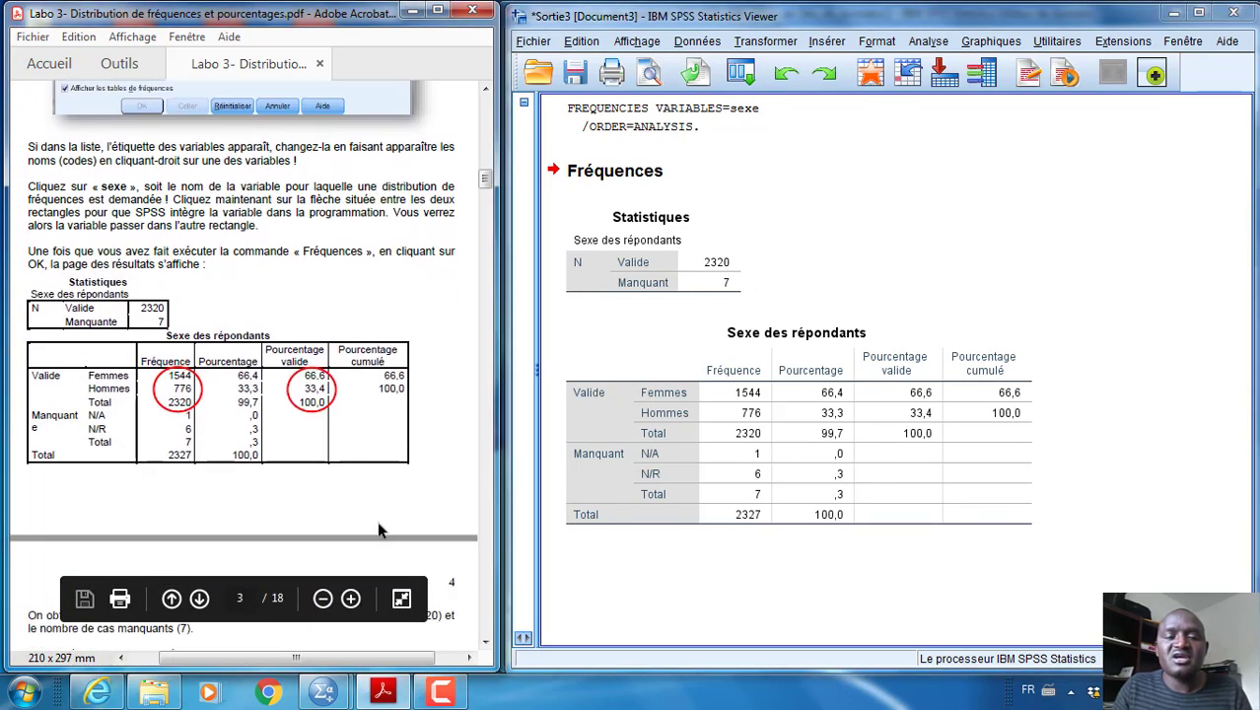
{"action": "scroll", "coordinate": [377, 530], "scroll_direction": "down", "scroll_amount": 5}
{"action": "scroll", "coordinate": [390, 465], "scroll_direction": "down", "scroll_amount": 3}
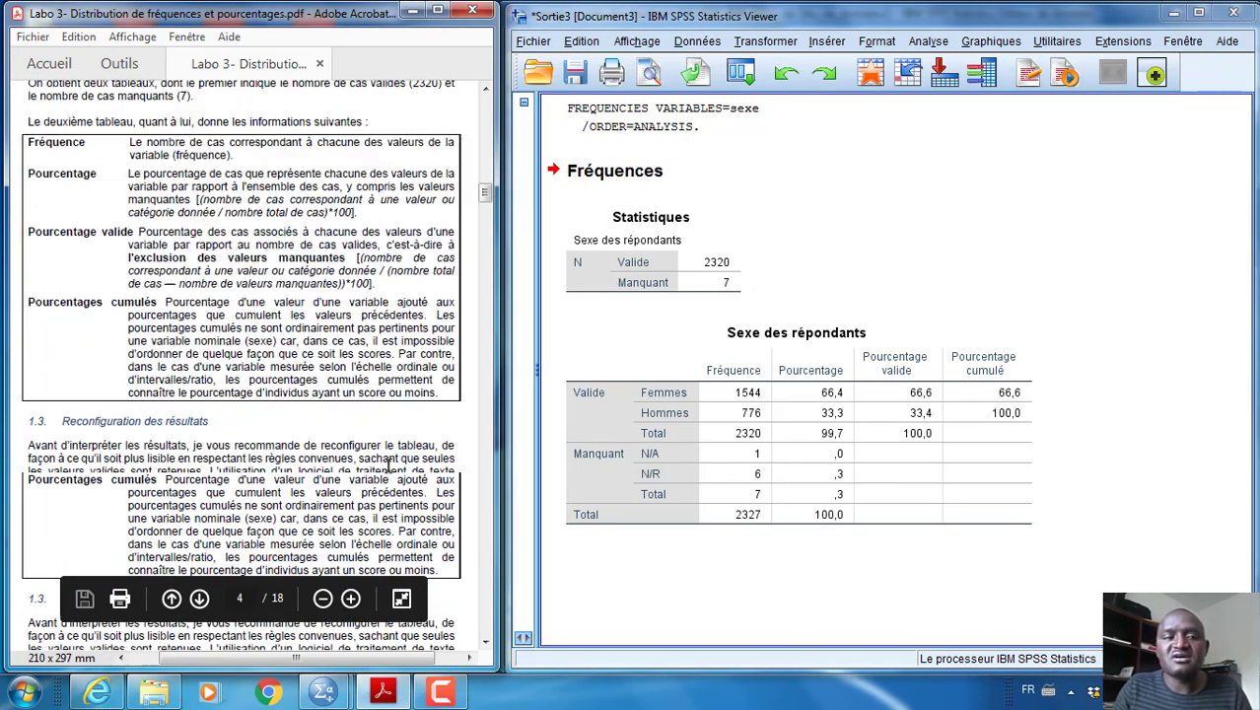
{"action": "scroll", "coordinate": [390, 465], "scroll_direction": "down", "scroll_amount": 3}
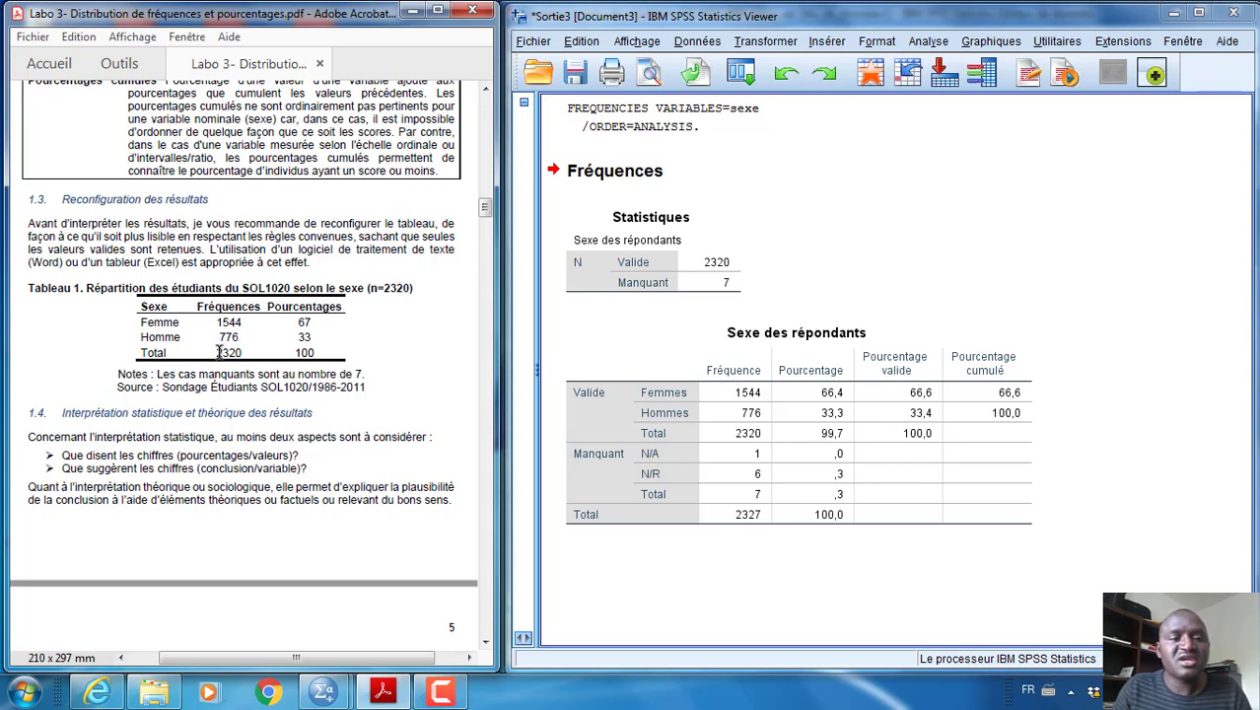
{"action": "left_click_drag", "start_coordinate": [218, 355], "coordinate": [247, 353]}
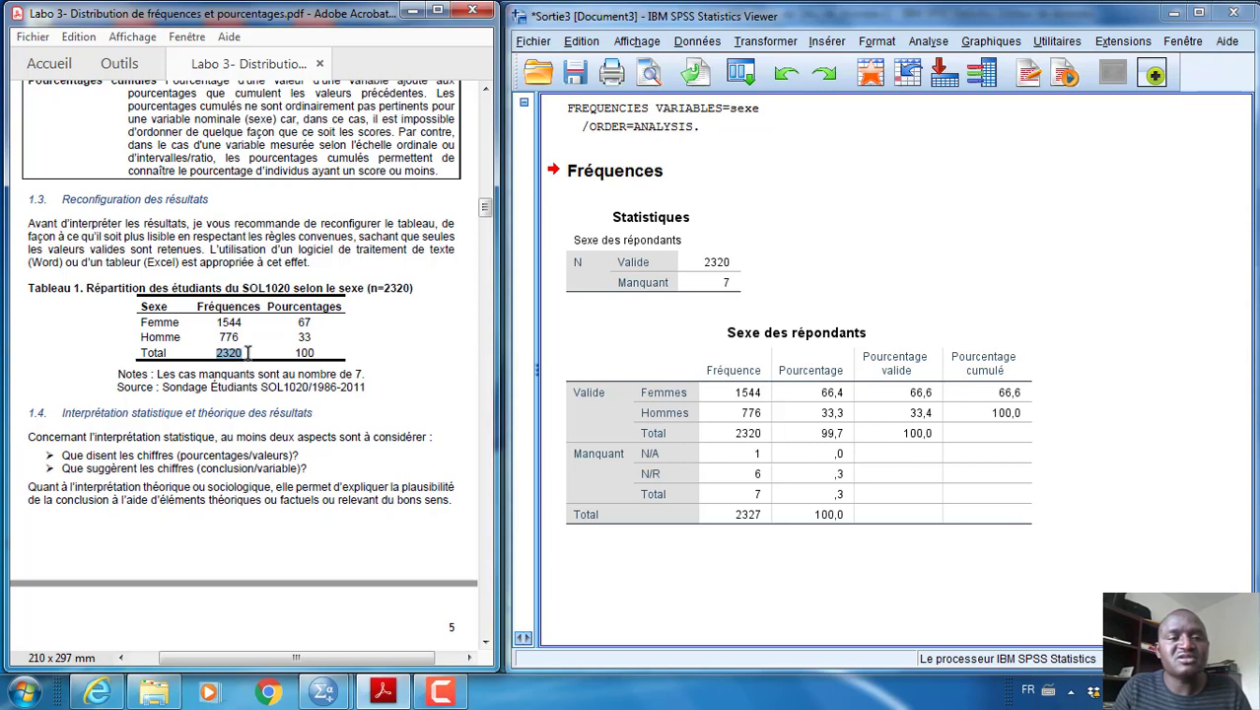
{"action": "left_click", "coordinate": [385, 388]}
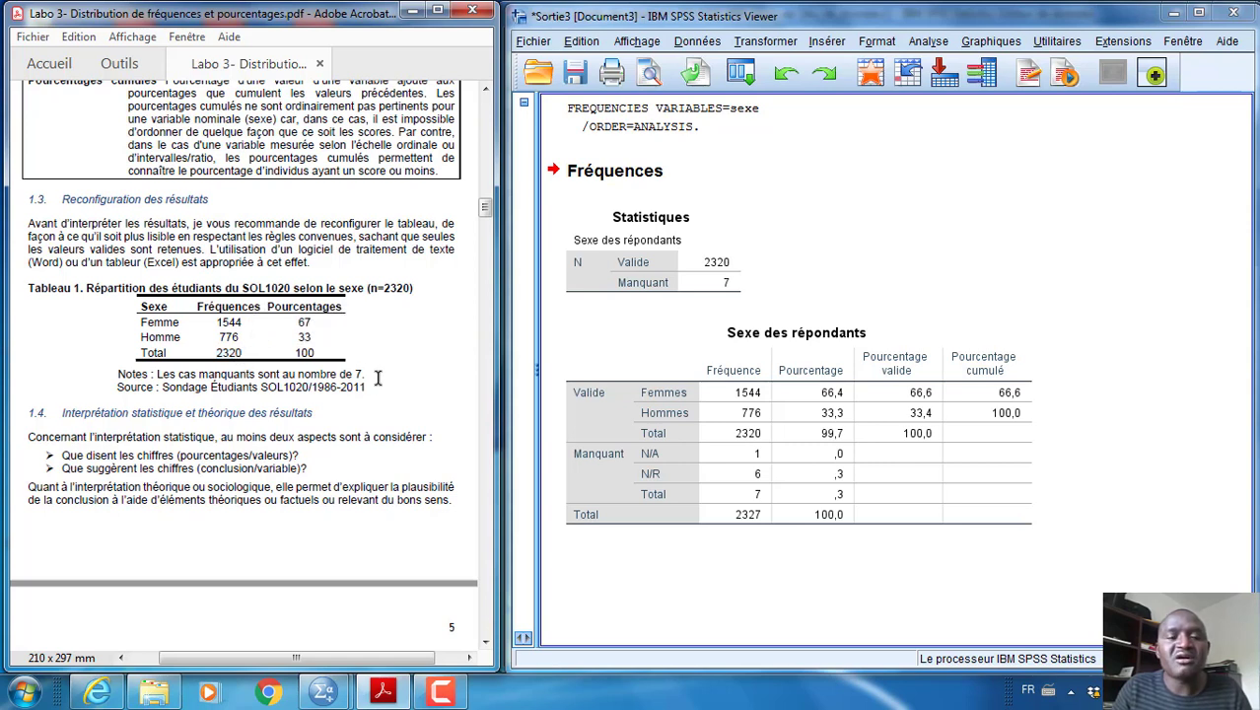
{"action": "left_click_drag", "start_coordinate": [367, 374], "coordinate": [119, 376]}
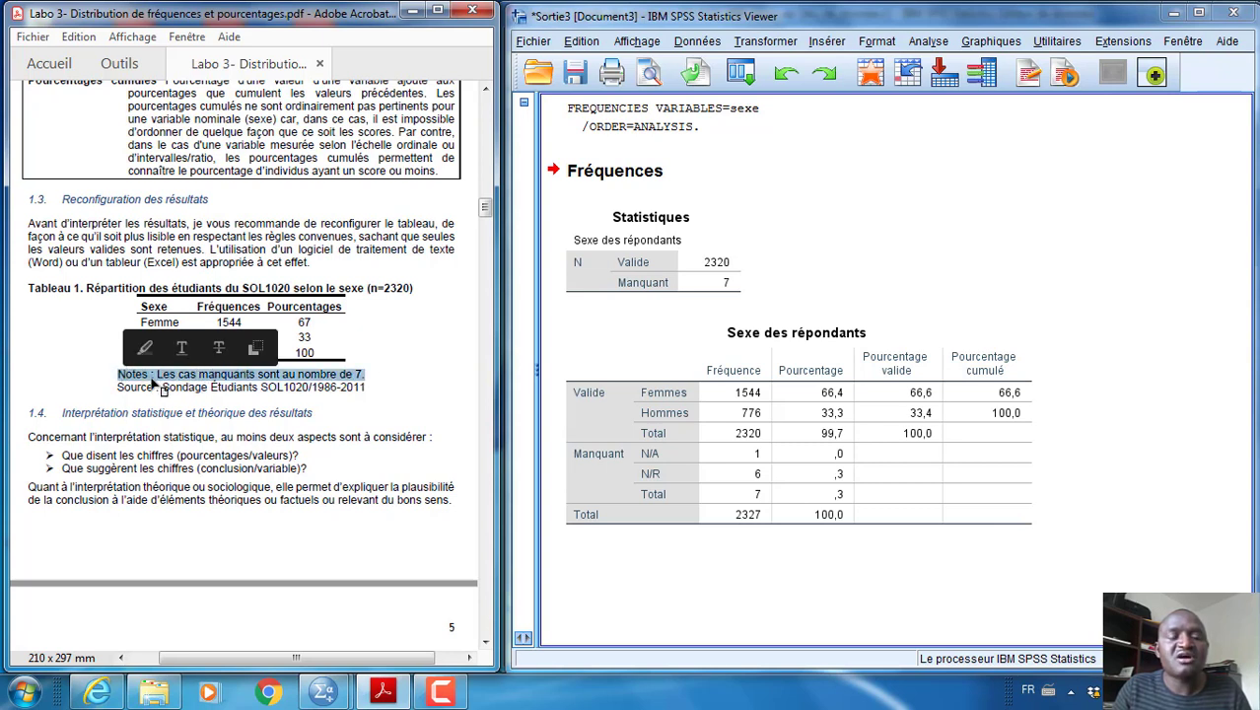
{"action": "left_click", "coordinate": [330, 391]}
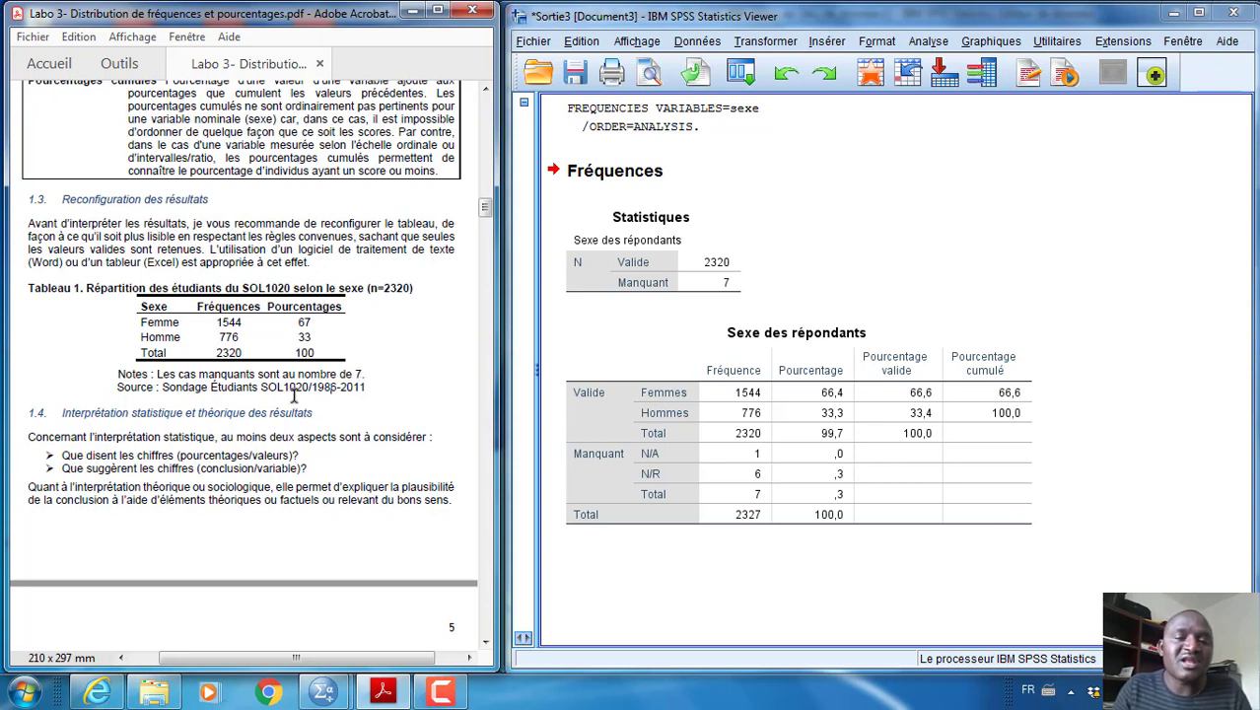
Read section 1.4 on the statistical and theoretical interpretation of the results, dismissing the Windows color scheme prompt
{"action": "scroll", "coordinate": [268, 357], "scroll_direction": "down", "scroll_amount": 1}
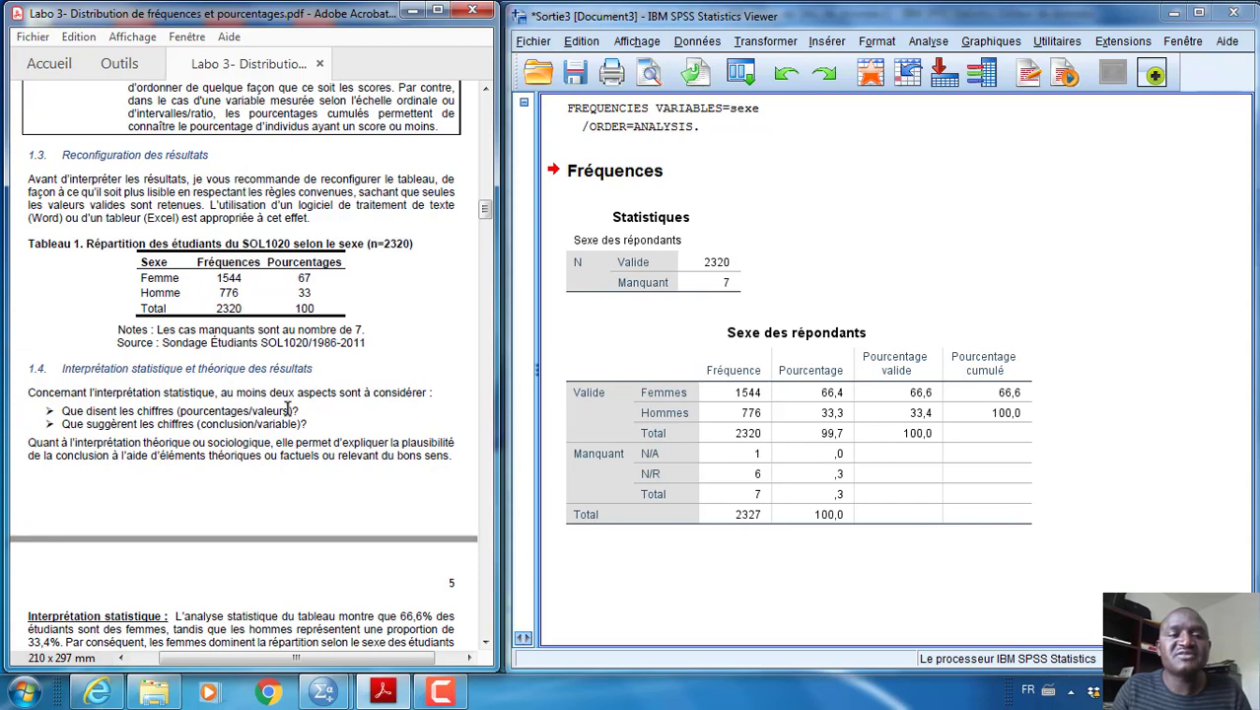
{"action": "scroll", "coordinate": [297, 440], "scroll_direction": "down", "scroll_amount": 3}
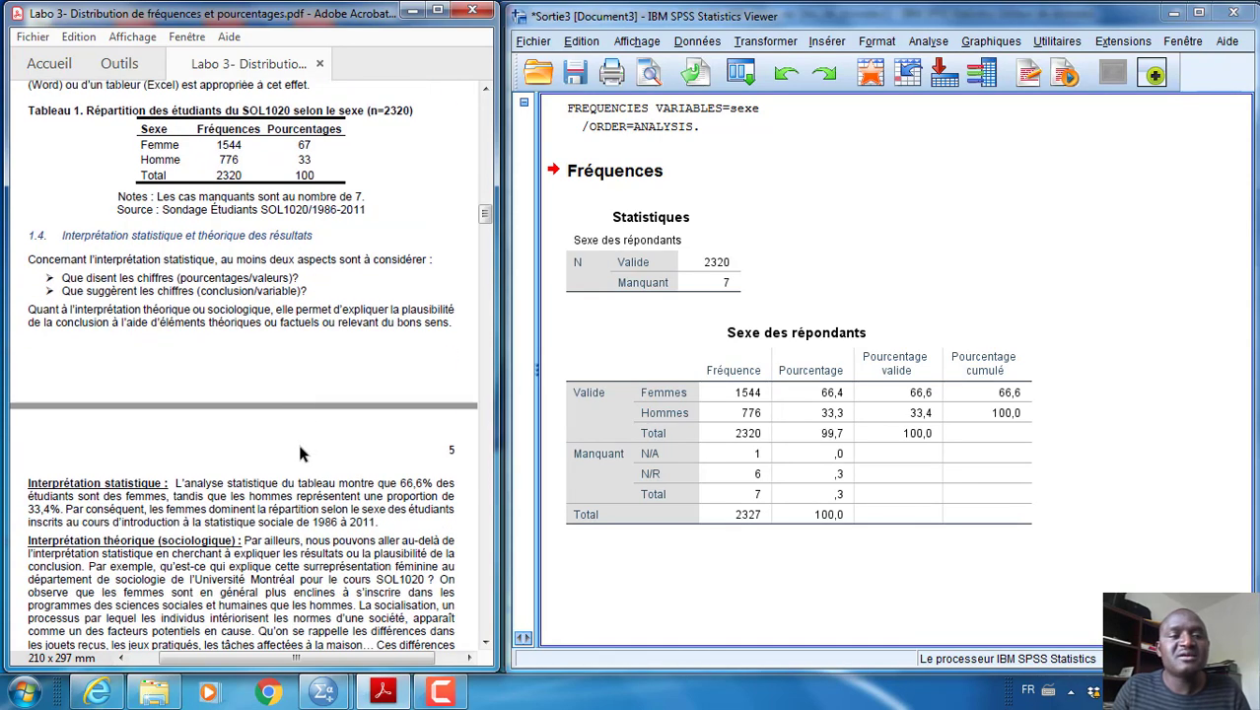
{"action": "scroll", "coordinate": [297, 440], "scroll_direction": "down", "scroll_amount": 5}
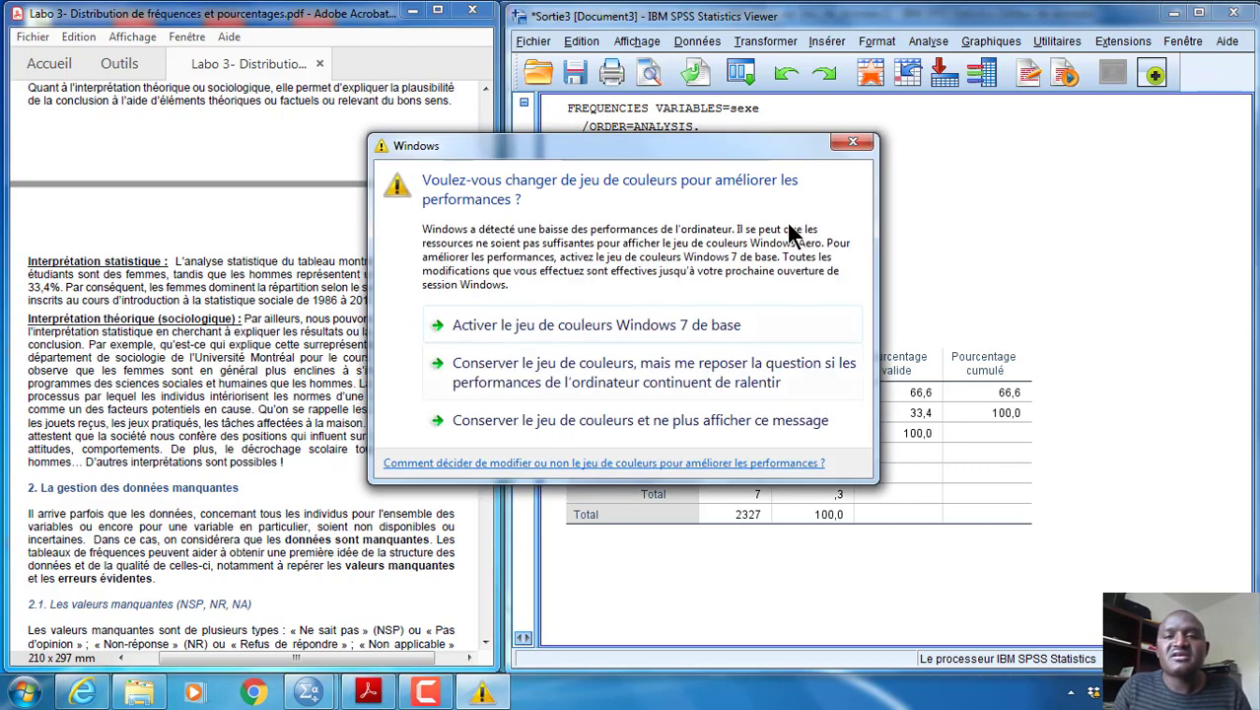
{"action": "left_click", "coordinate": [853, 144]}
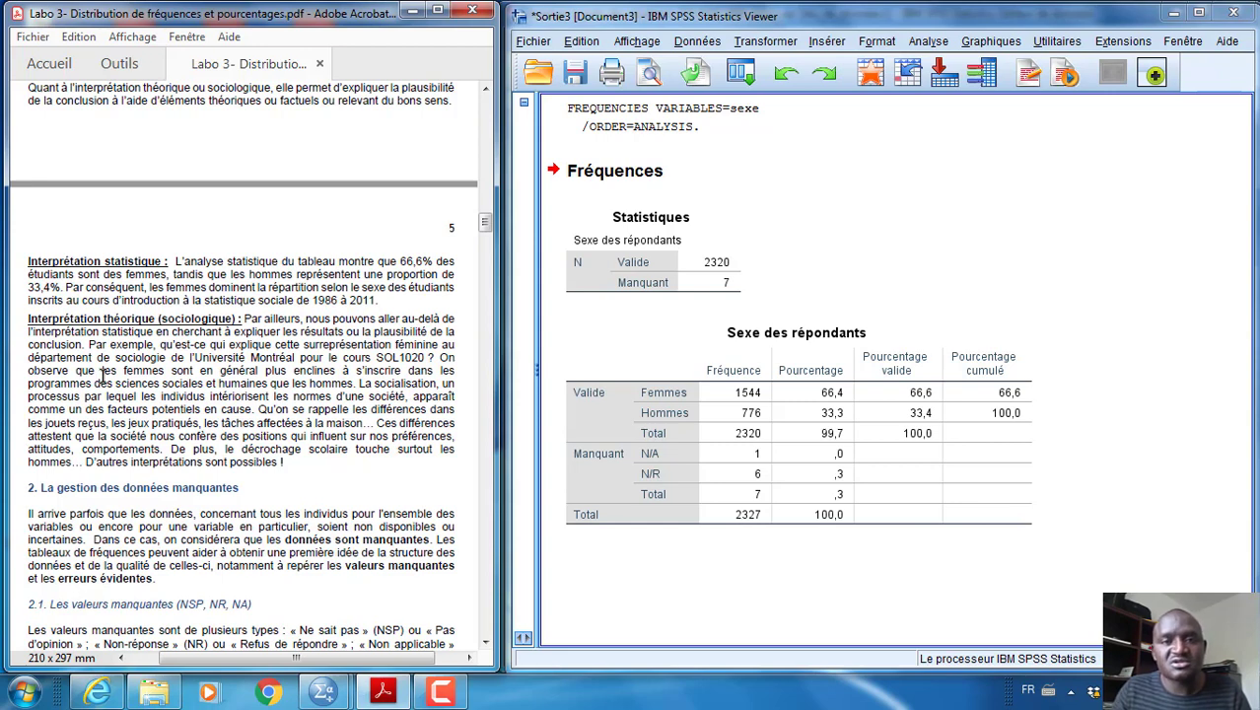
{"action": "left_click", "coordinate": [855, 143]}
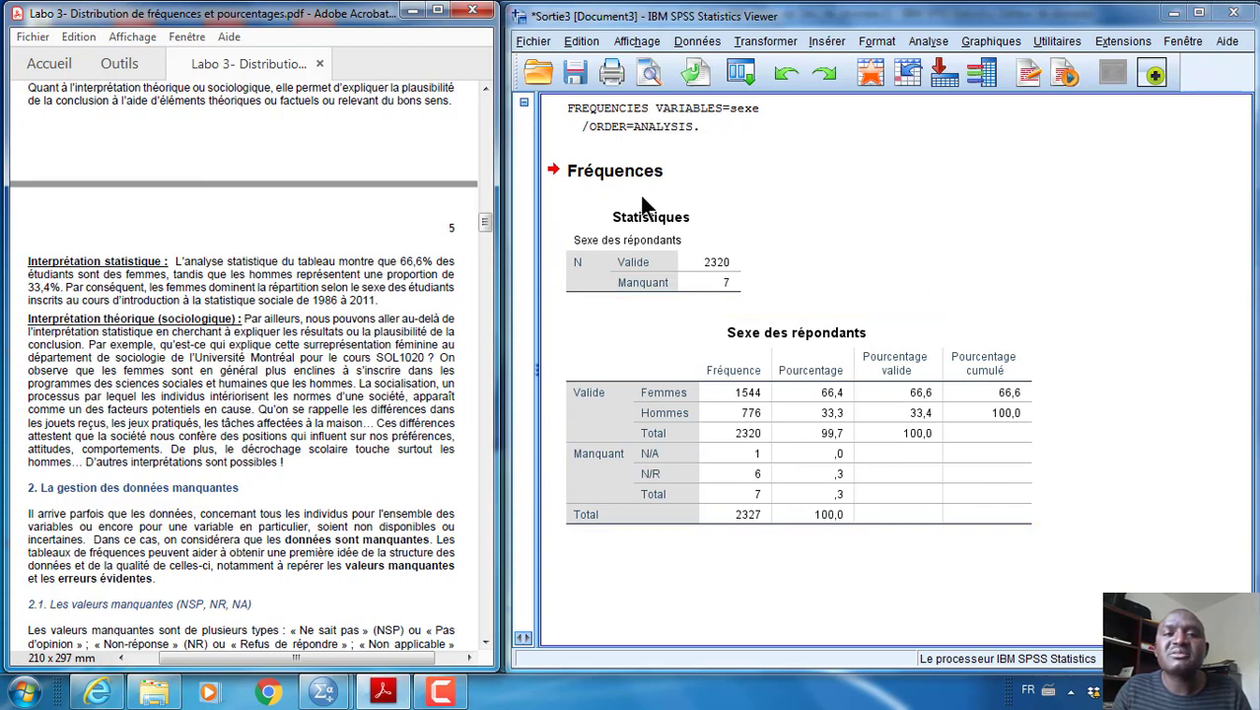
{"action": "left_click", "coordinate": [641, 367]}
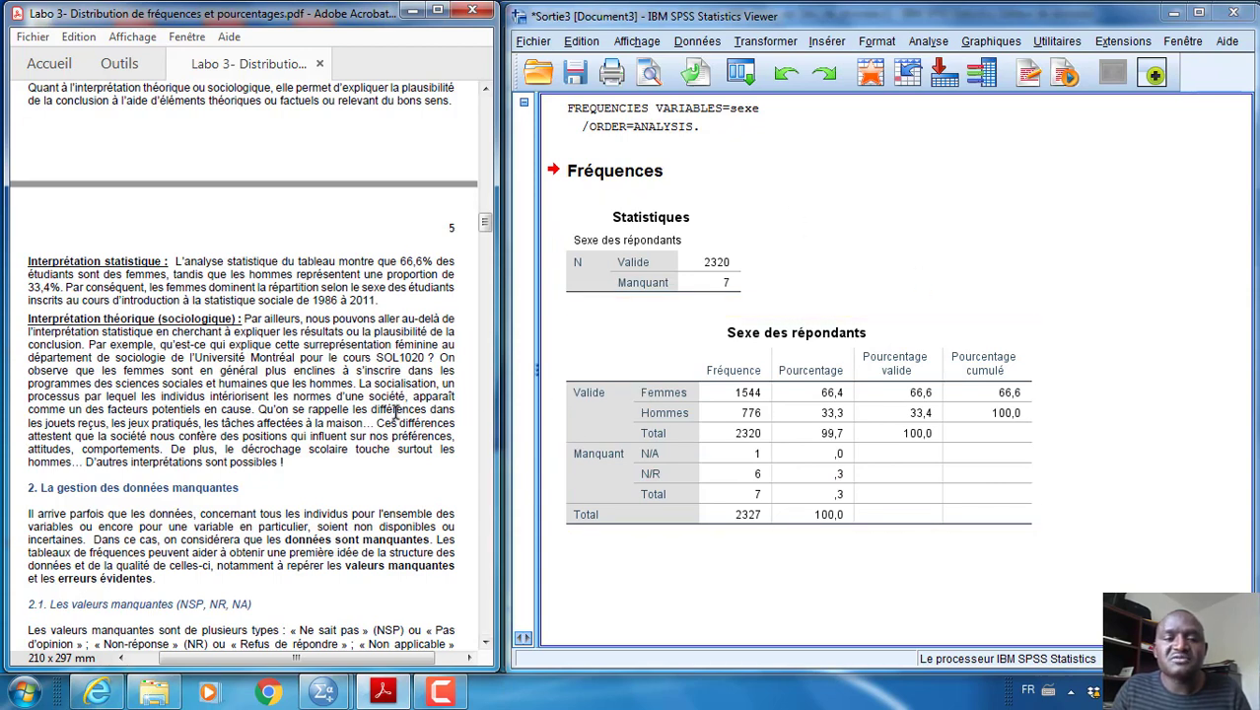
Read section 2 of the guide on managing missing data, covering missing values in the sexe table and obvious errors
{"action": "scroll", "coordinate": [395, 412], "scroll_direction": "down", "scroll_amount": 5}
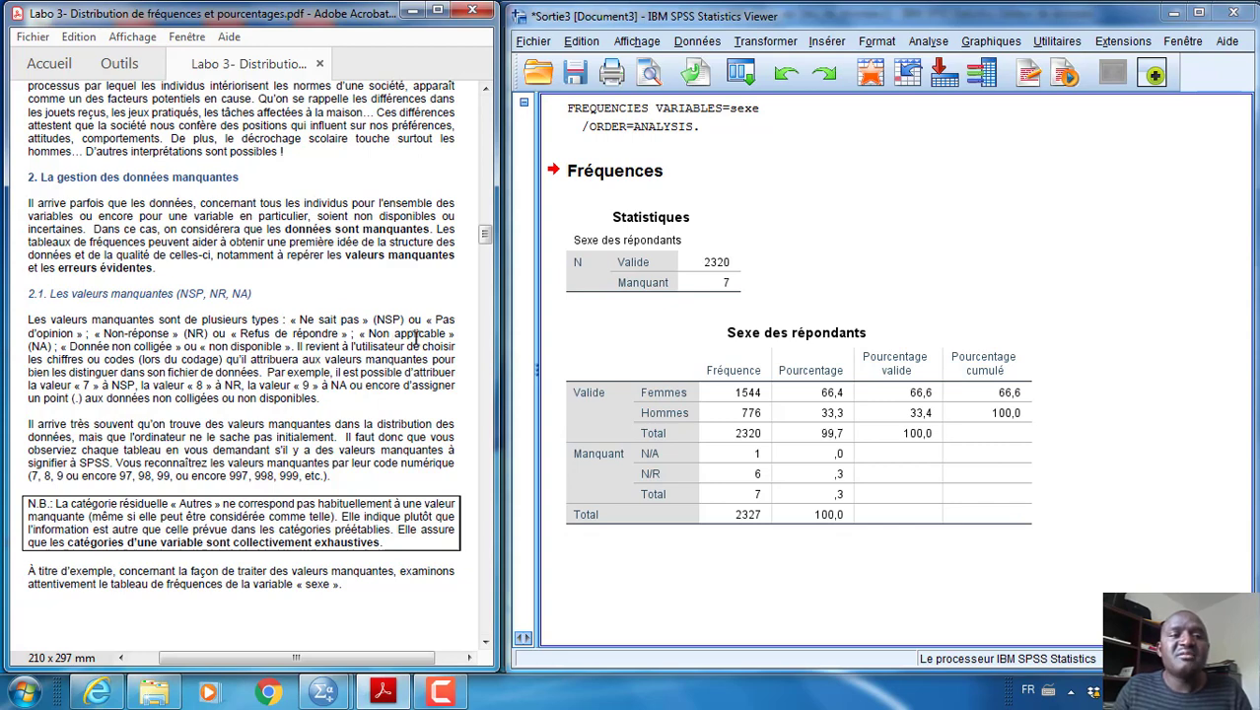
{"action": "scroll", "coordinate": [416, 338], "scroll_direction": "down", "scroll_amount": 1}
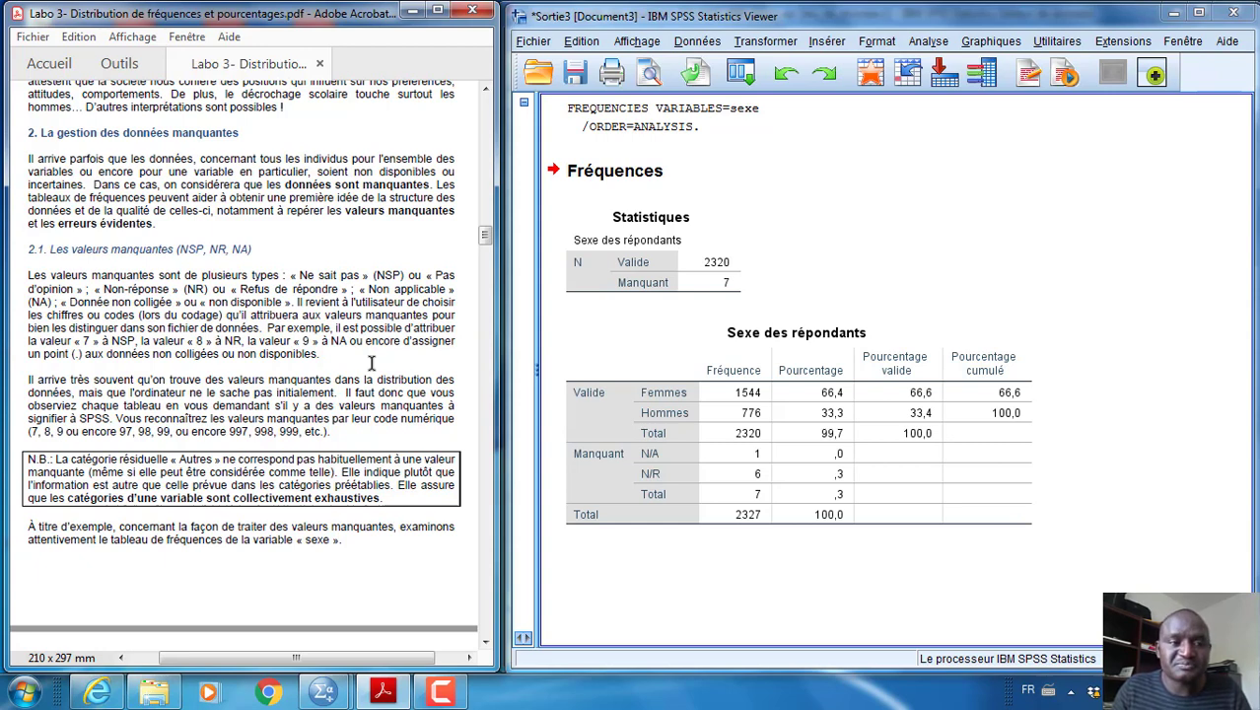
{"action": "scroll", "coordinate": [372, 363], "scroll_direction": "down", "scroll_amount": 5}
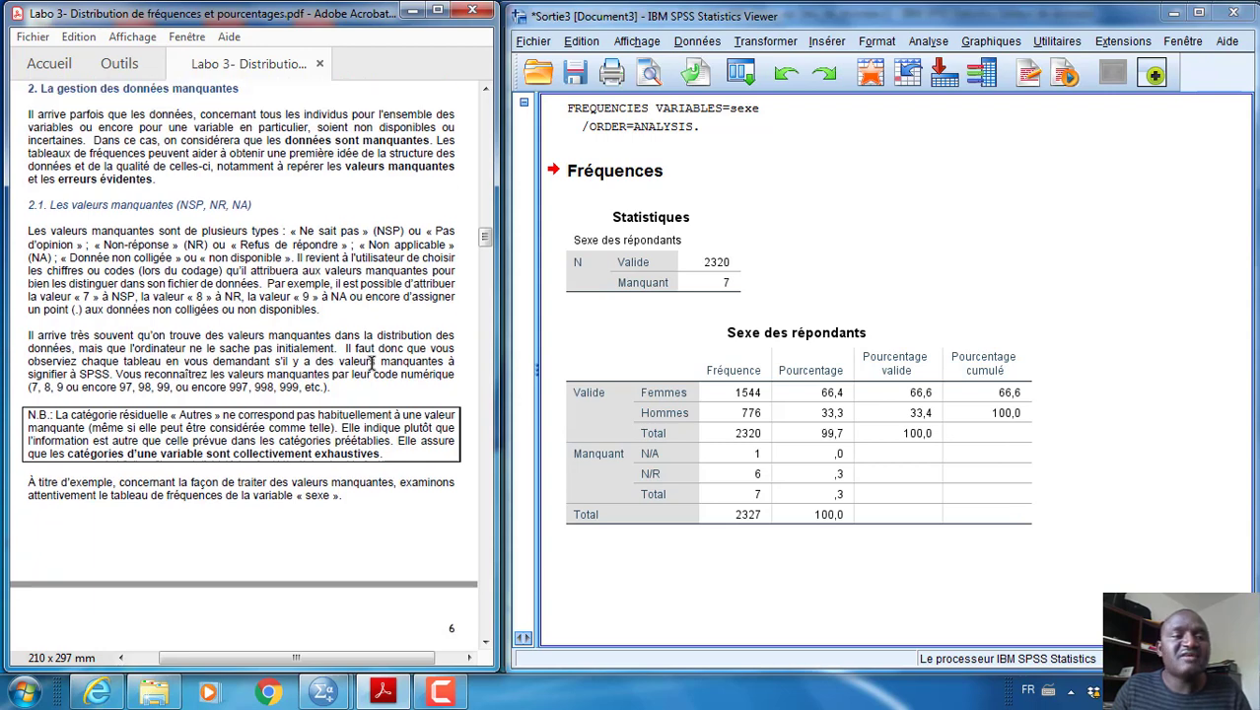
{"action": "scroll", "coordinate": [372, 362], "scroll_direction": "up", "scroll_amount": 3}
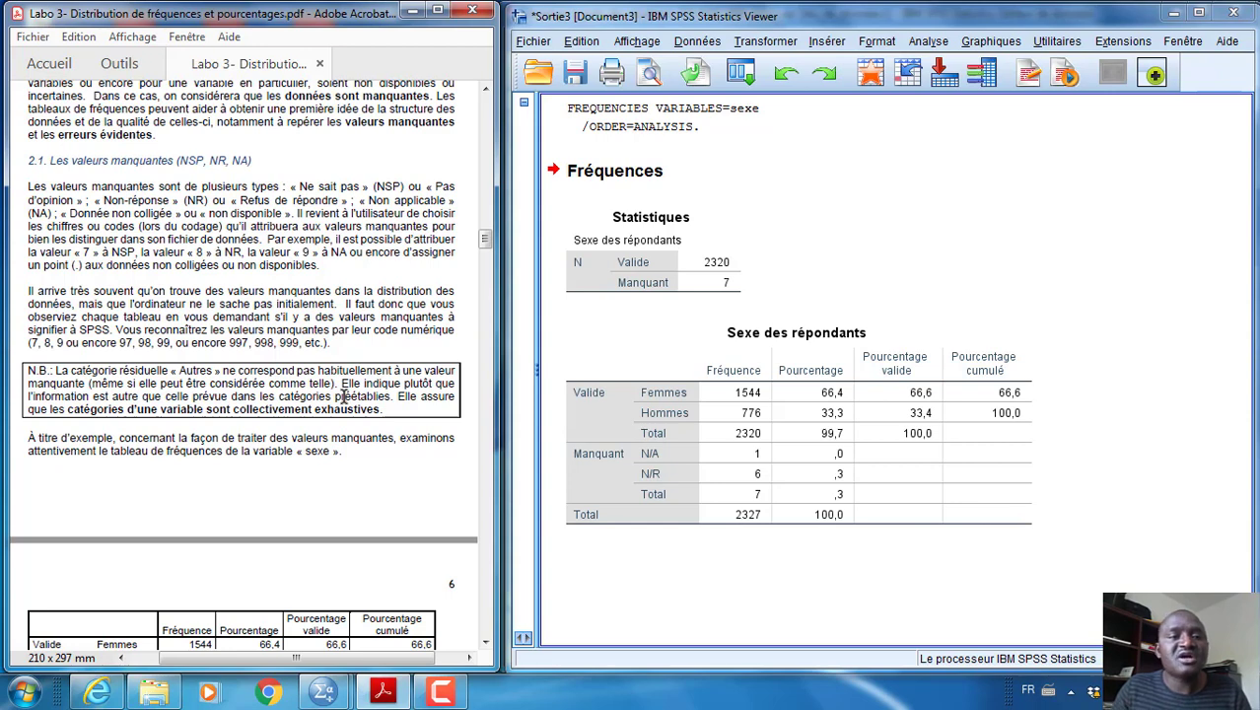
{"action": "scroll", "coordinate": [356, 391], "scroll_direction": "down", "scroll_amount": 2}
{"action": "scroll", "coordinate": [357, 391], "scroll_direction": "down", "scroll_amount": 3}
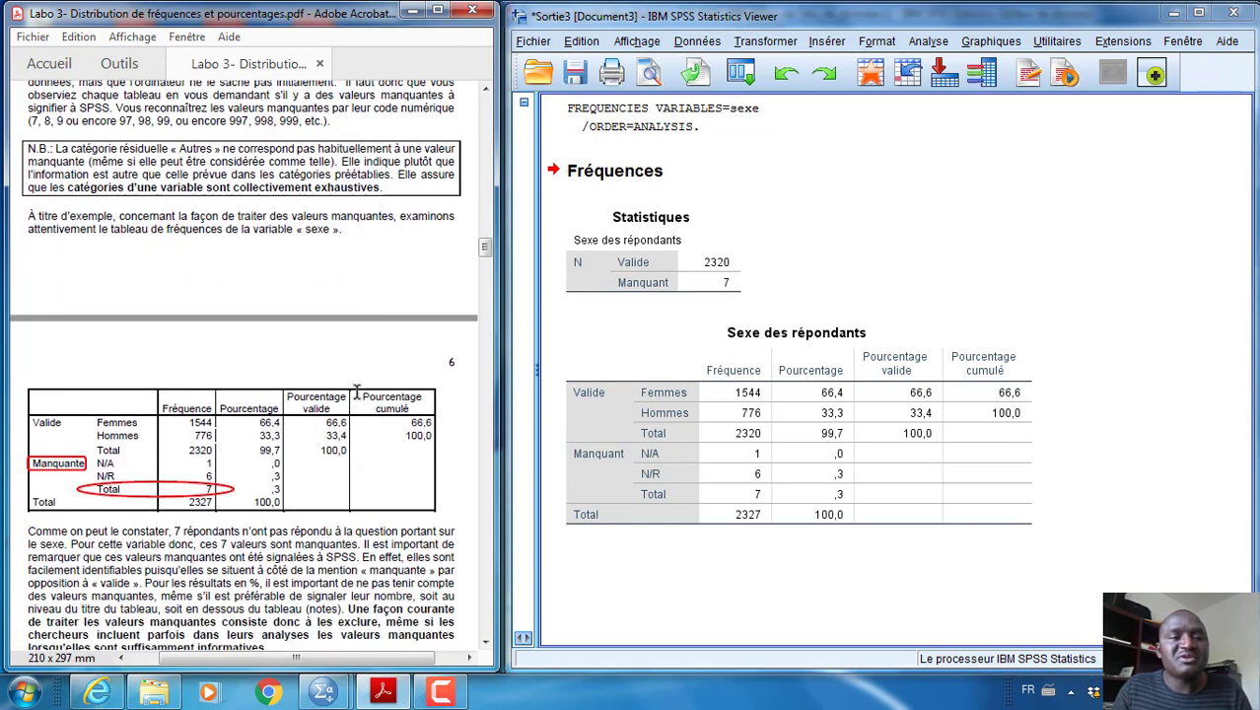
{"action": "scroll", "coordinate": [357, 392], "scroll_direction": "down", "scroll_amount": 3}
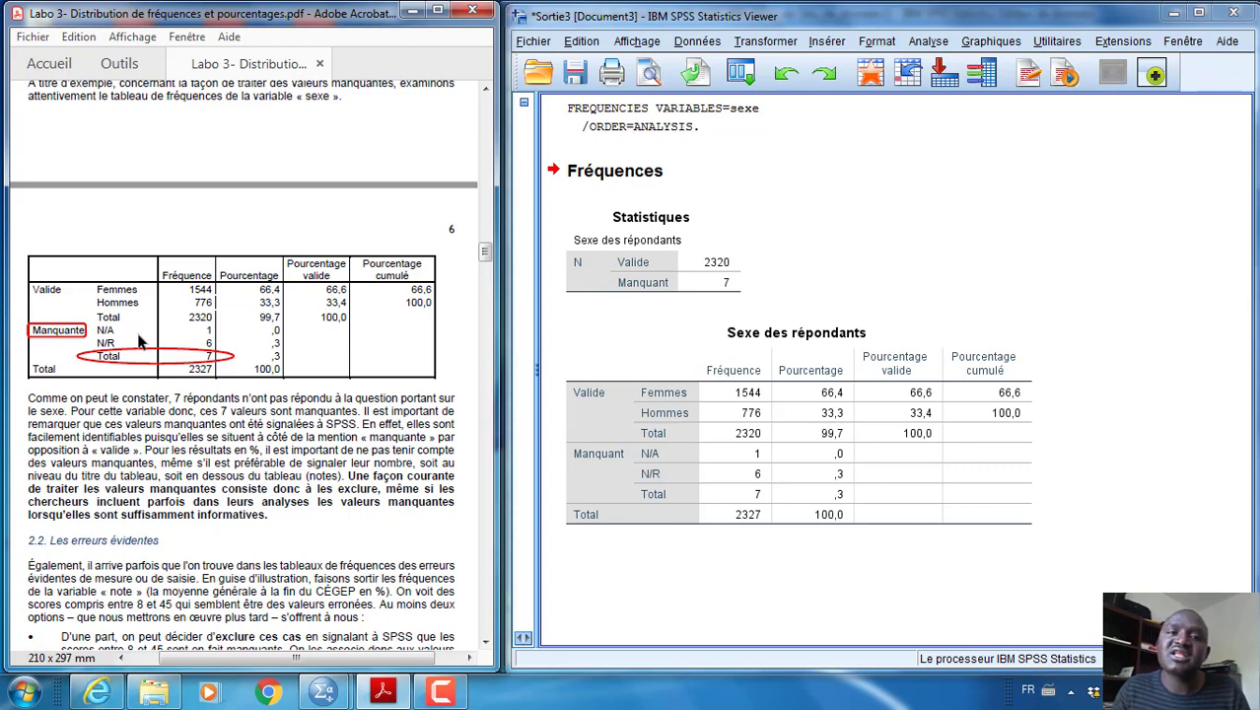
{"action": "scroll", "coordinate": [139, 340], "scroll_direction": "down", "scroll_amount": 5}
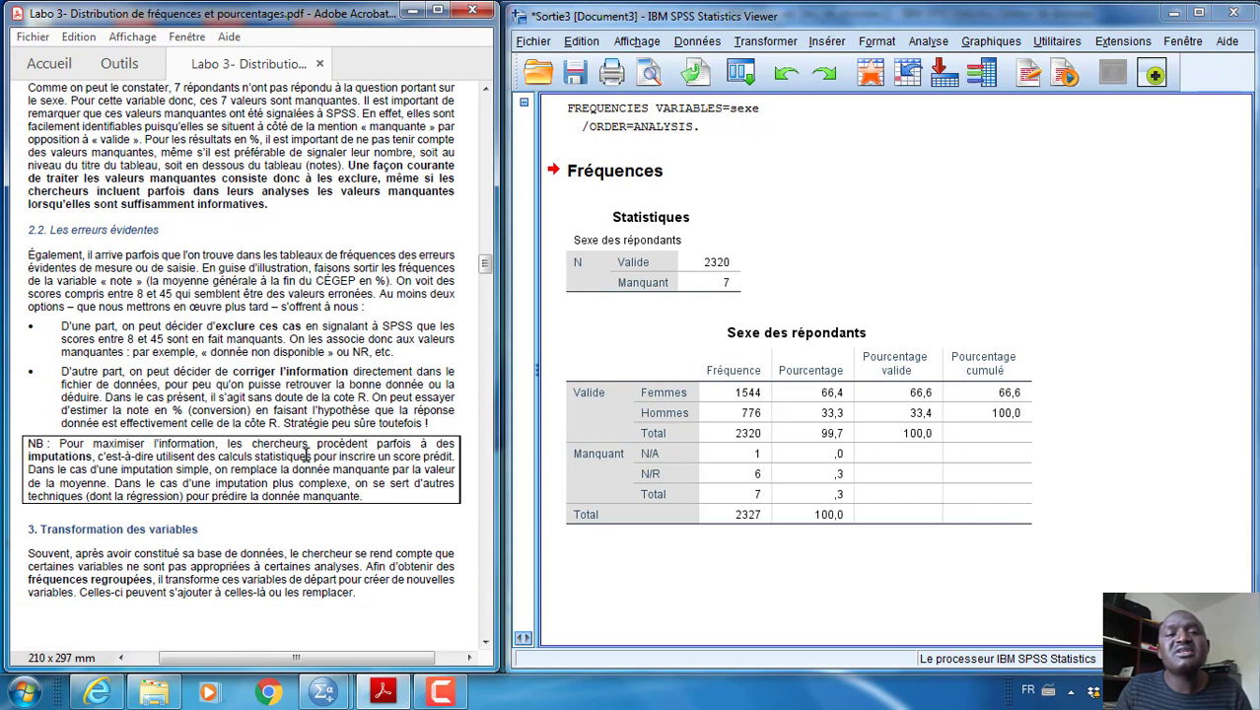
Start a new Frequencies analysis and add the variable note to the variables to analyse
{"action": "scroll", "coordinate": [307, 455], "scroll_direction": "down", "scroll_amount": 1}
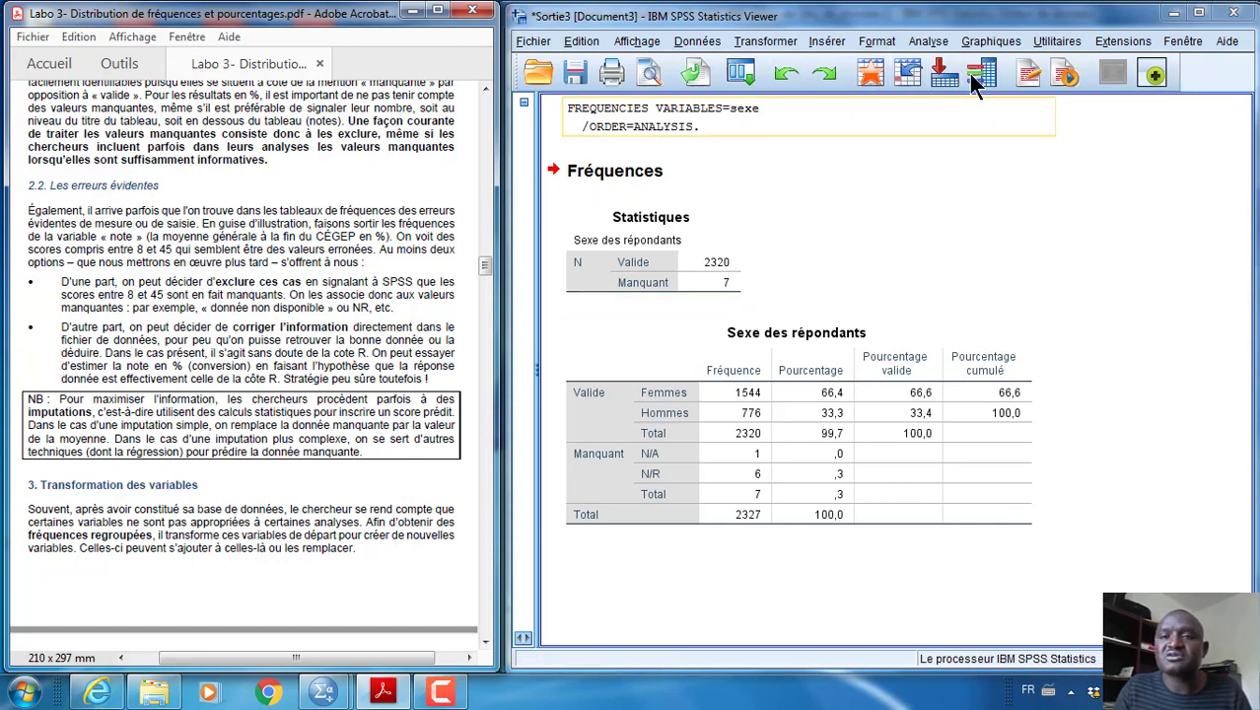
{"action": "left_click", "coordinate": [929, 41]}
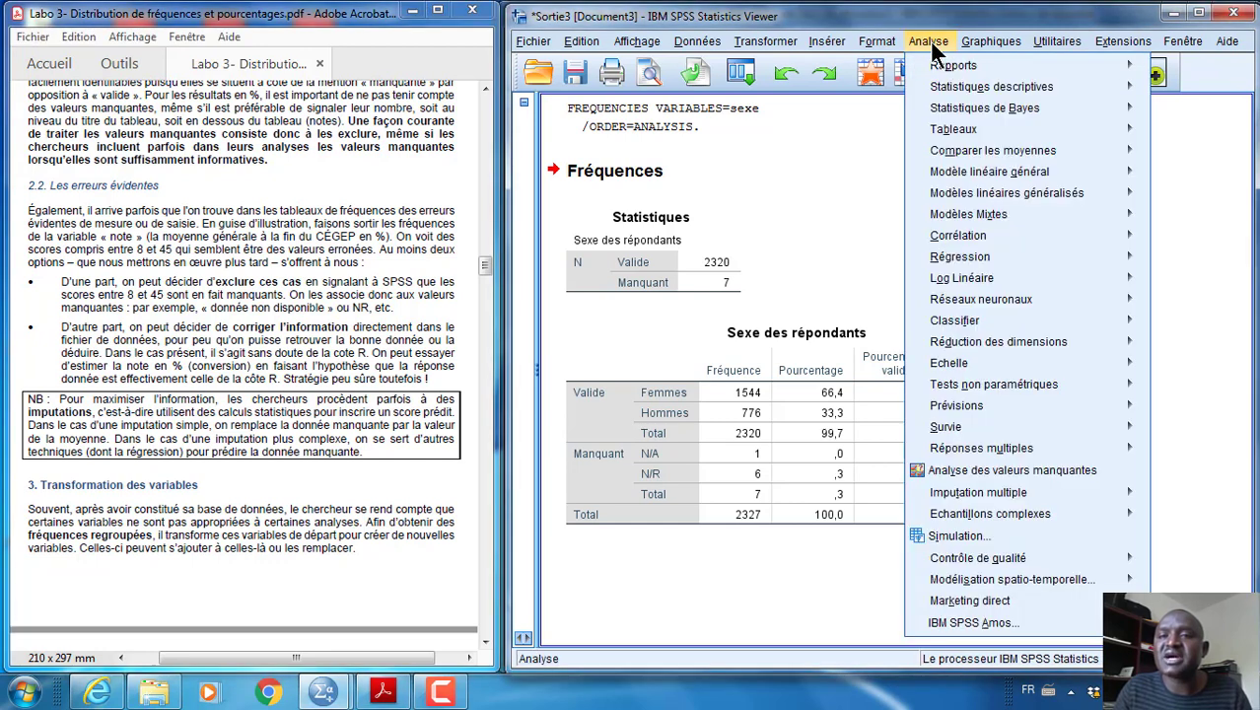
{"action": "mouse_move", "coordinate": [944, 89]}
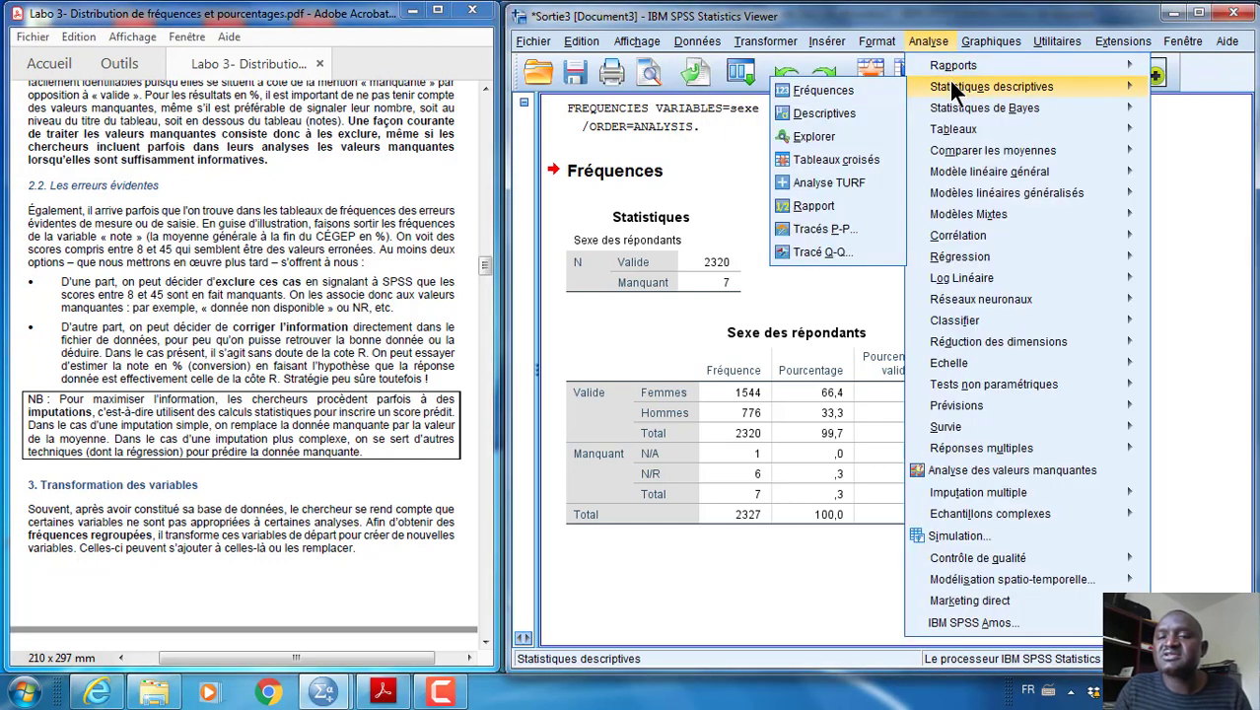
{"action": "left_click", "coordinate": [835, 92]}
{"action": "left_click", "coordinate": [728, 228]}
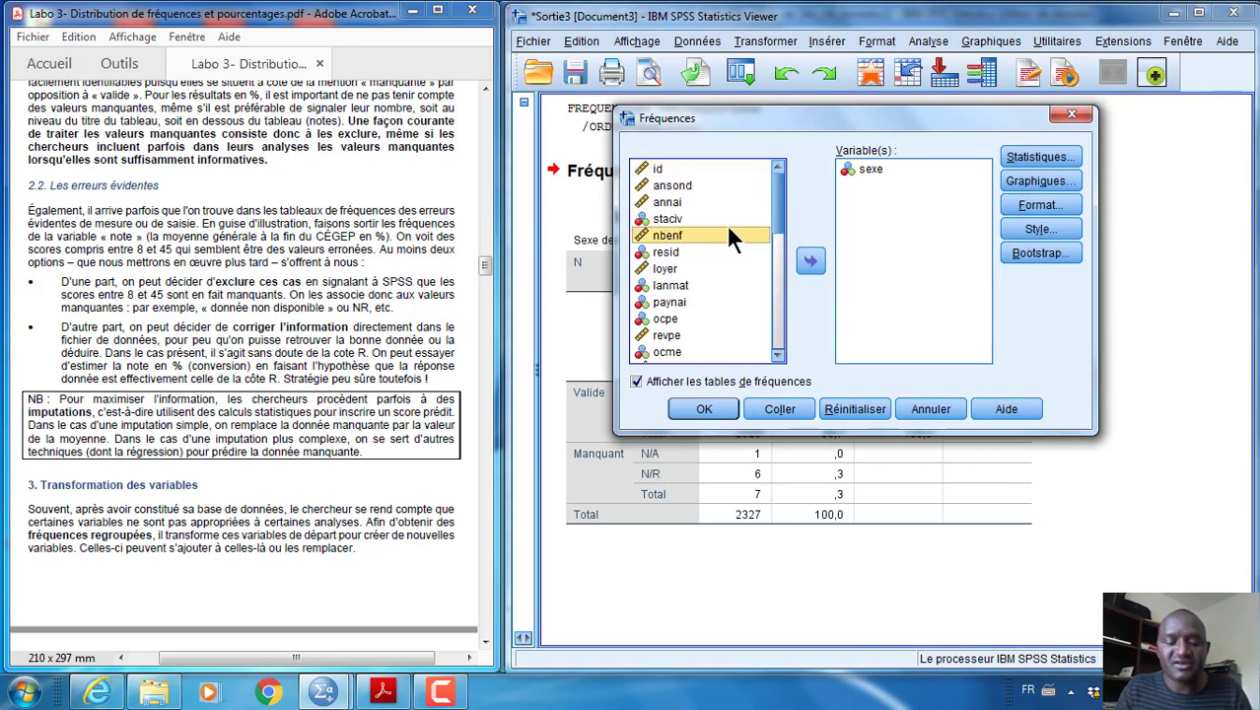
{"action": "key", "text": "n"}
{"action": "key", "text": "n"}
{"action": "key", "text": "n"}
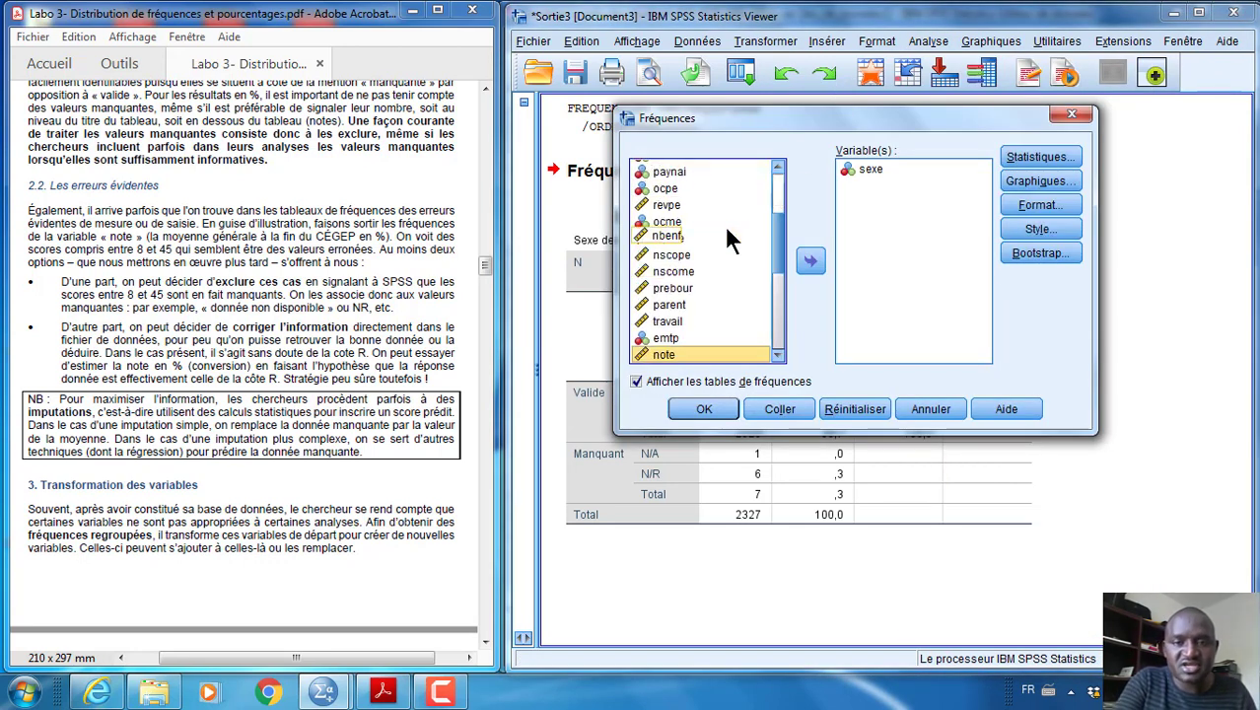
{"action": "scroll", "coordinate": [726, 239], "scroll_direction": "down", "scroll_amount": 5}
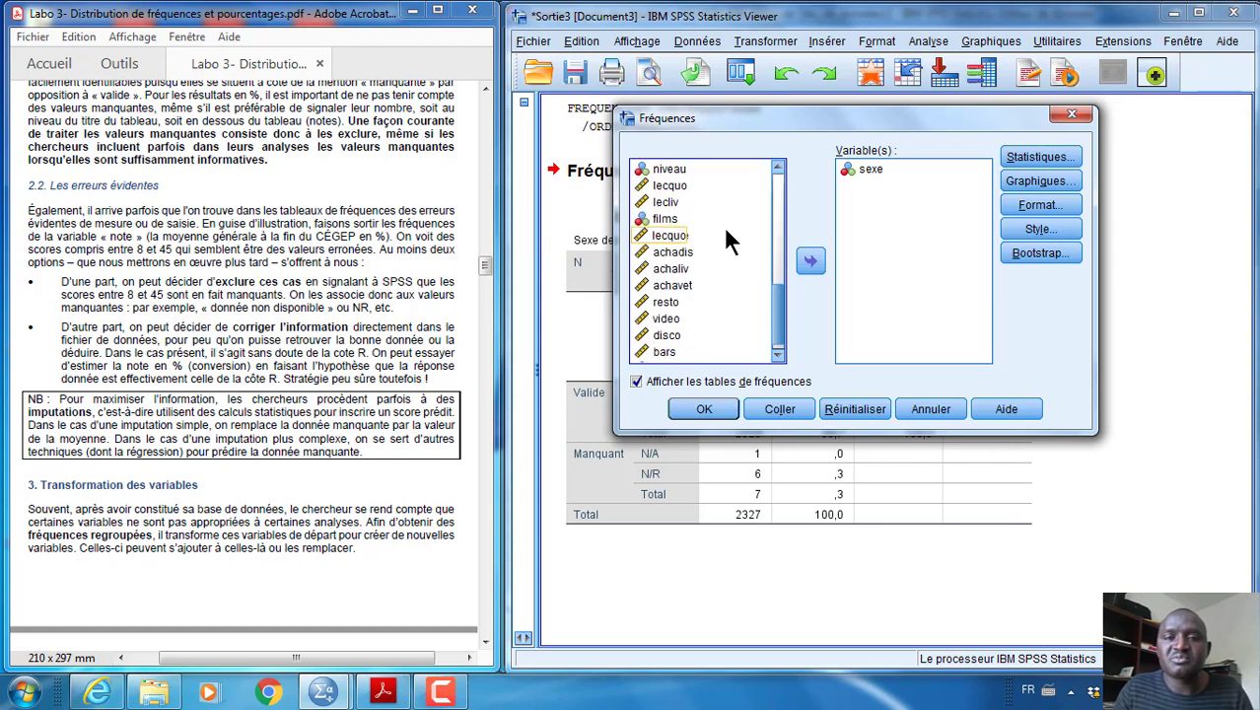
{"action": "scroll", "coordinate": [725, 225], "scroll_direction": "up", "scroll_amount": 2}
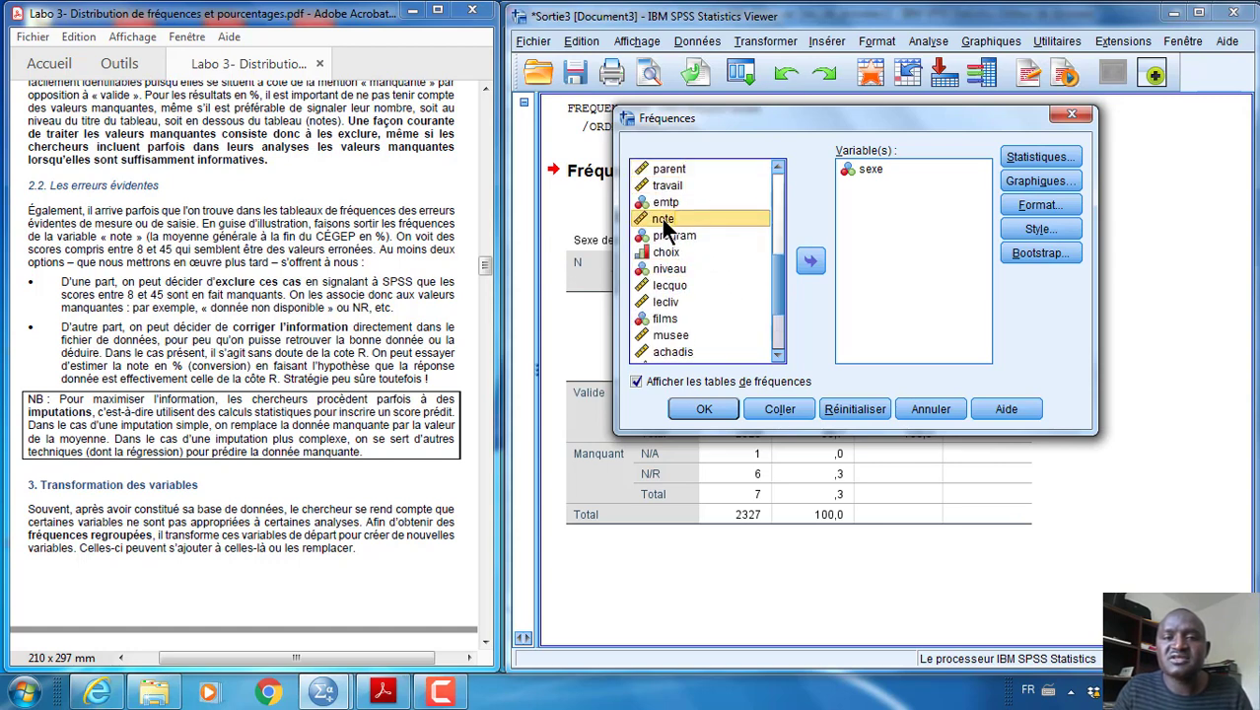
{"action": "left_click", "coordinate": [810, 262]}
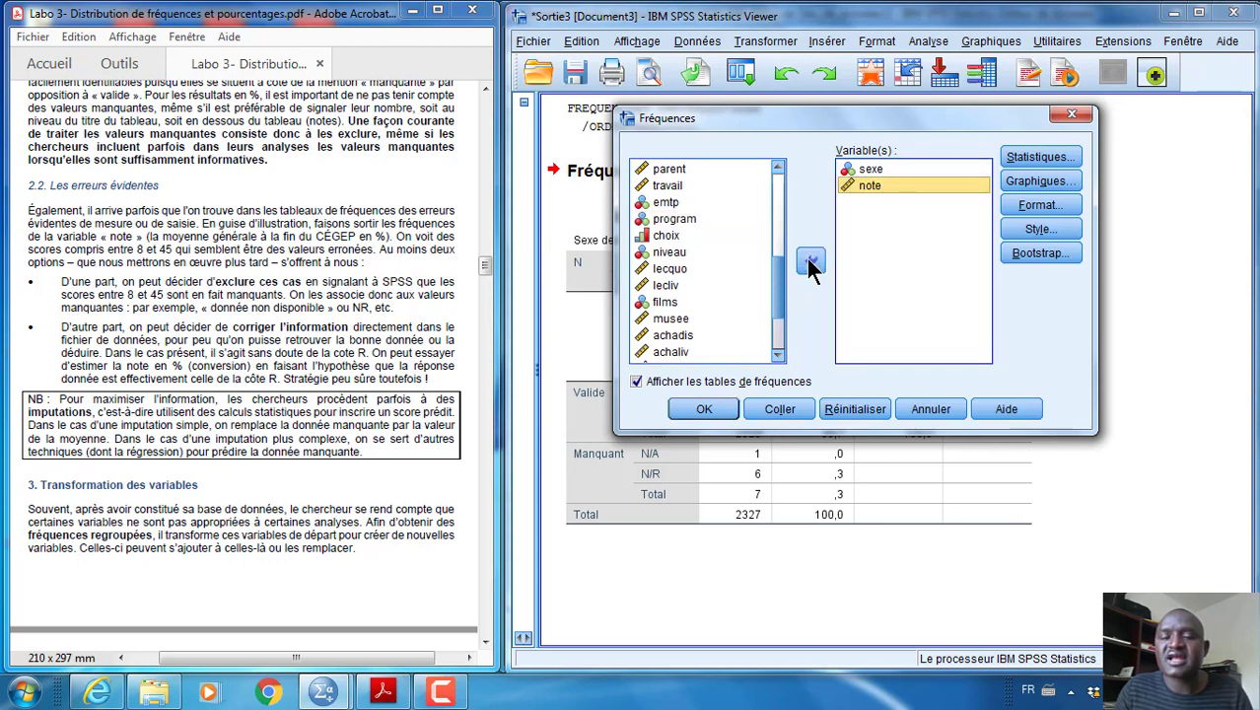
Remove sexe from the variables to analyse and generate the frequency table for note alone
{"action": "left_click", "coordinate": [869, 169]}
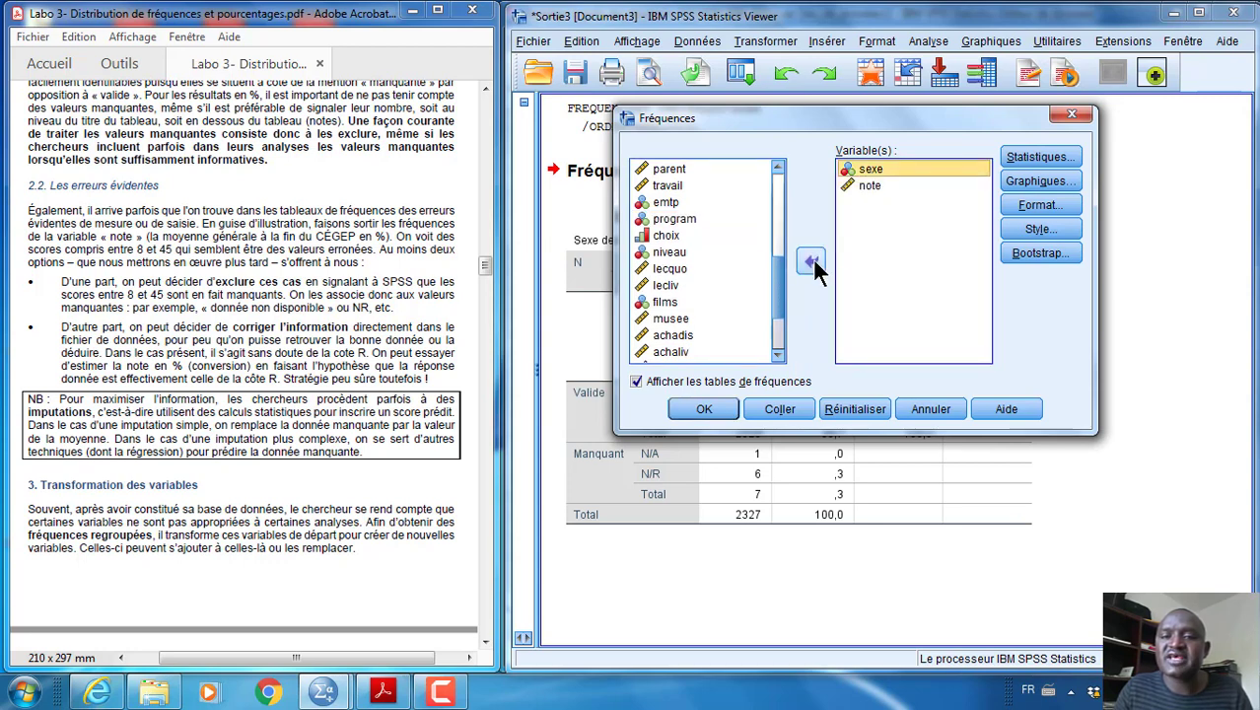
{"action": "left_click", "coordinate": [811, 262]}
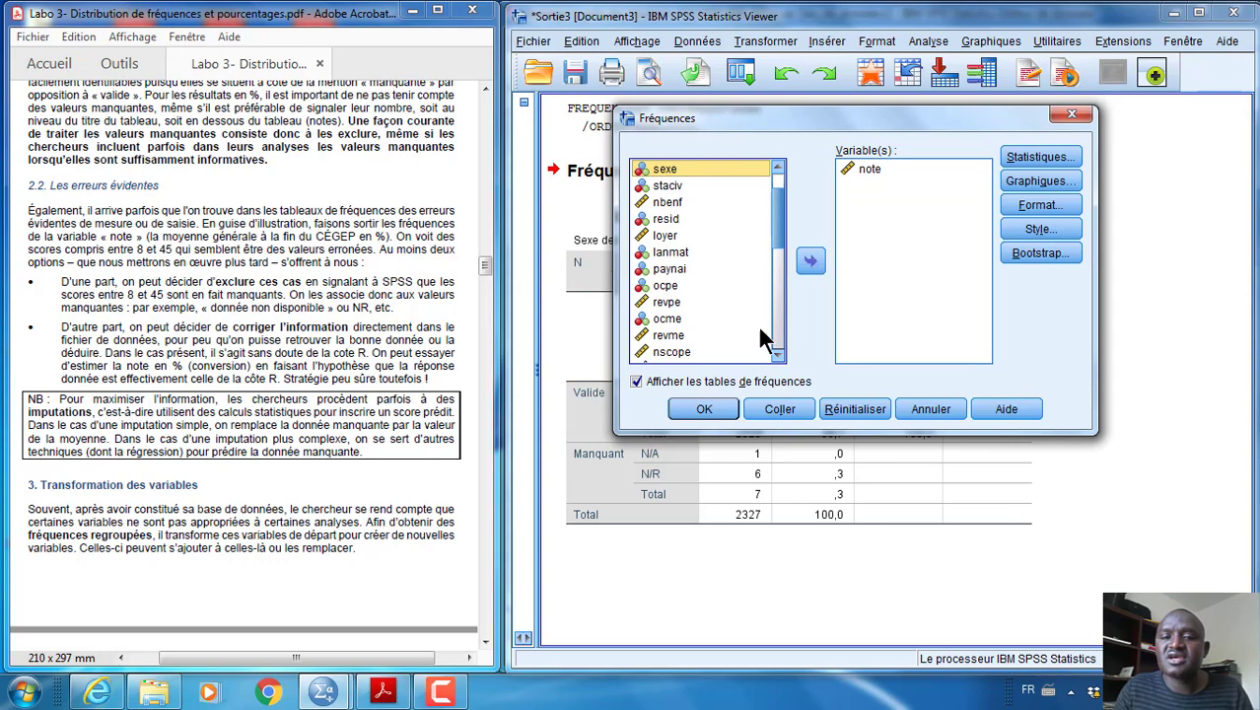
{"action": "left_click", "coordinate": [714, 405]}
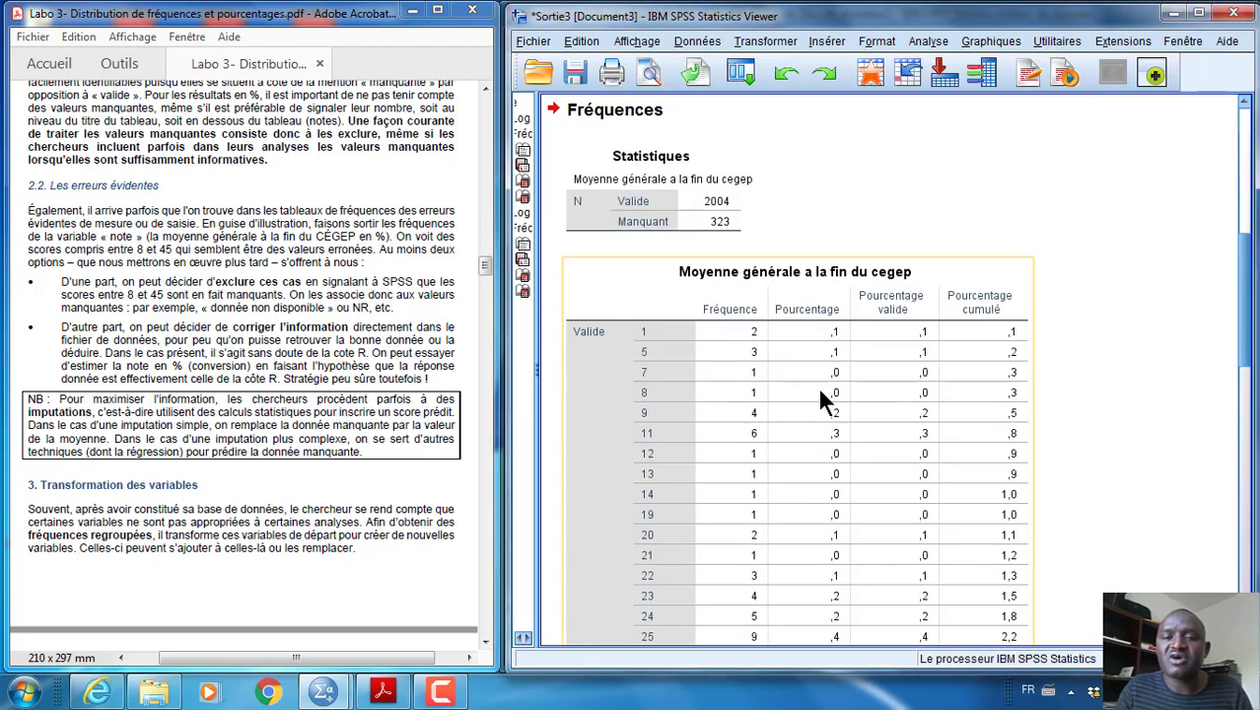
Examine the low scores in the Moyenne générale a la fin du cegep frequency table for obviously erroneous values
{"action": "scroll", "coordinate": [815, 390], "scroll_direction": "down", "scroll_amount": 2}
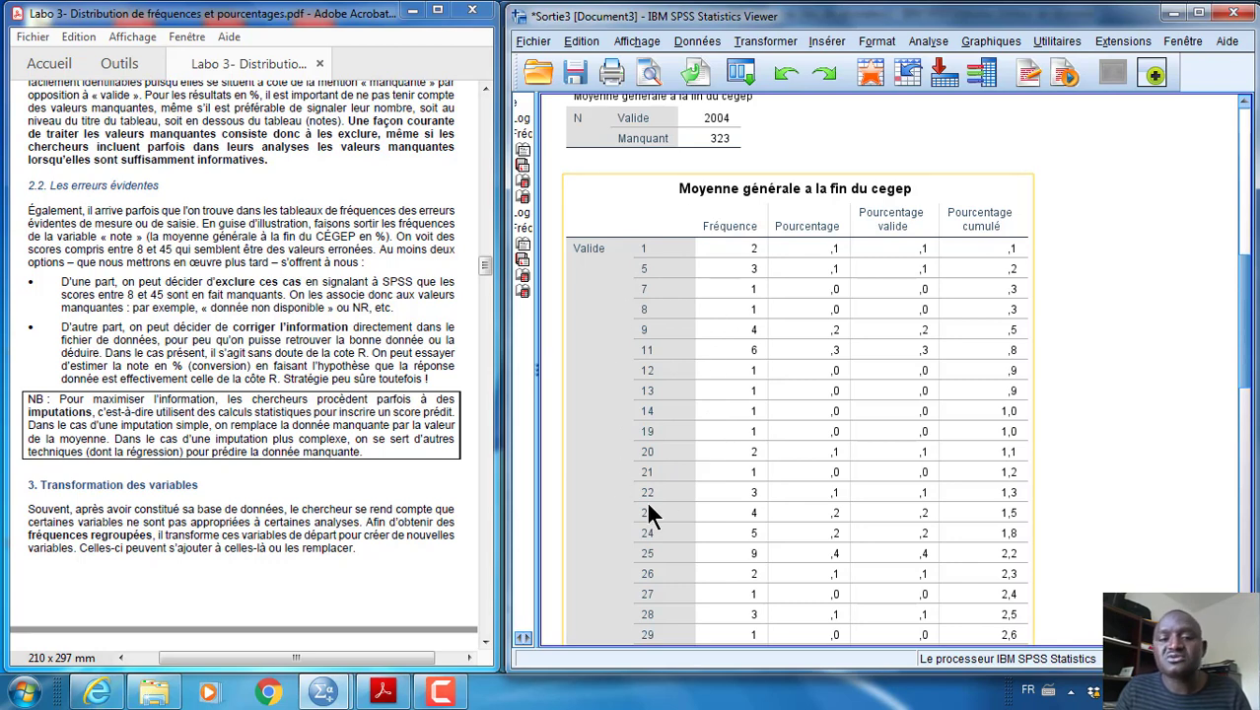
{"action": "scroll", "coordinate": [650, 513], "scroll_direction": "down", "scroll_amount": 5}
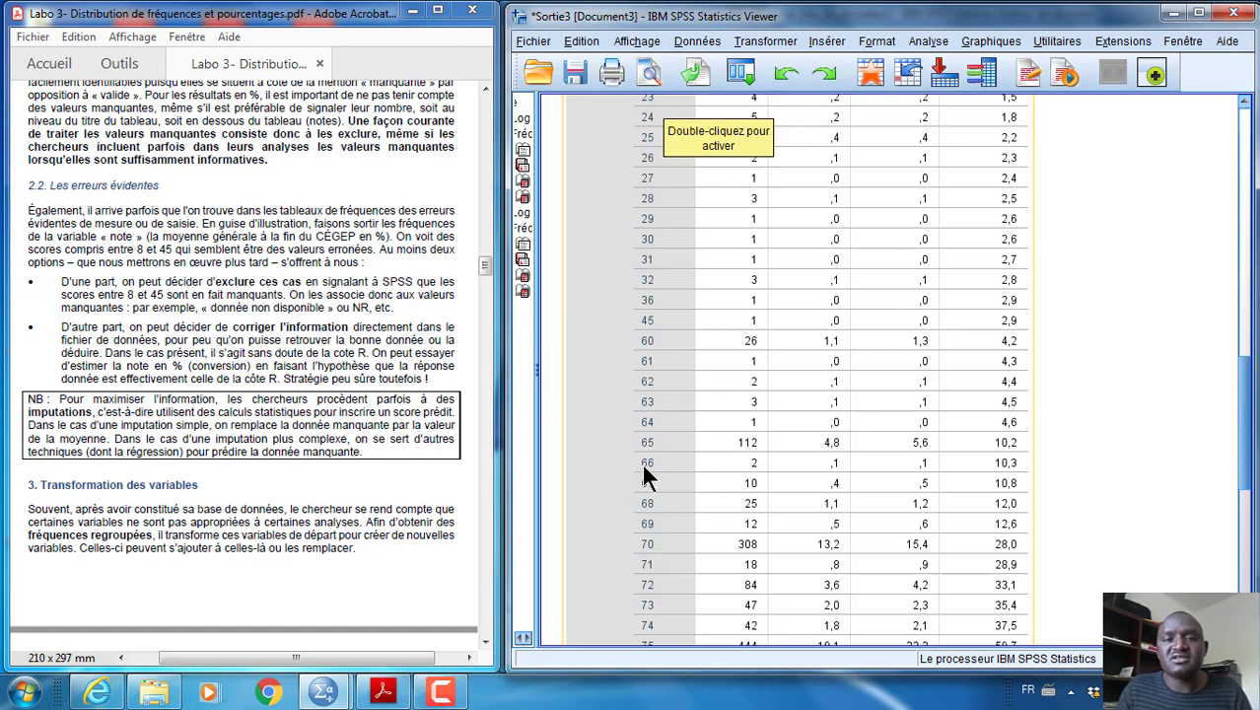
{"action": "scroll", "coordinate": [656, 444], "scroll_direction": "up", "scroll_amount": 6}
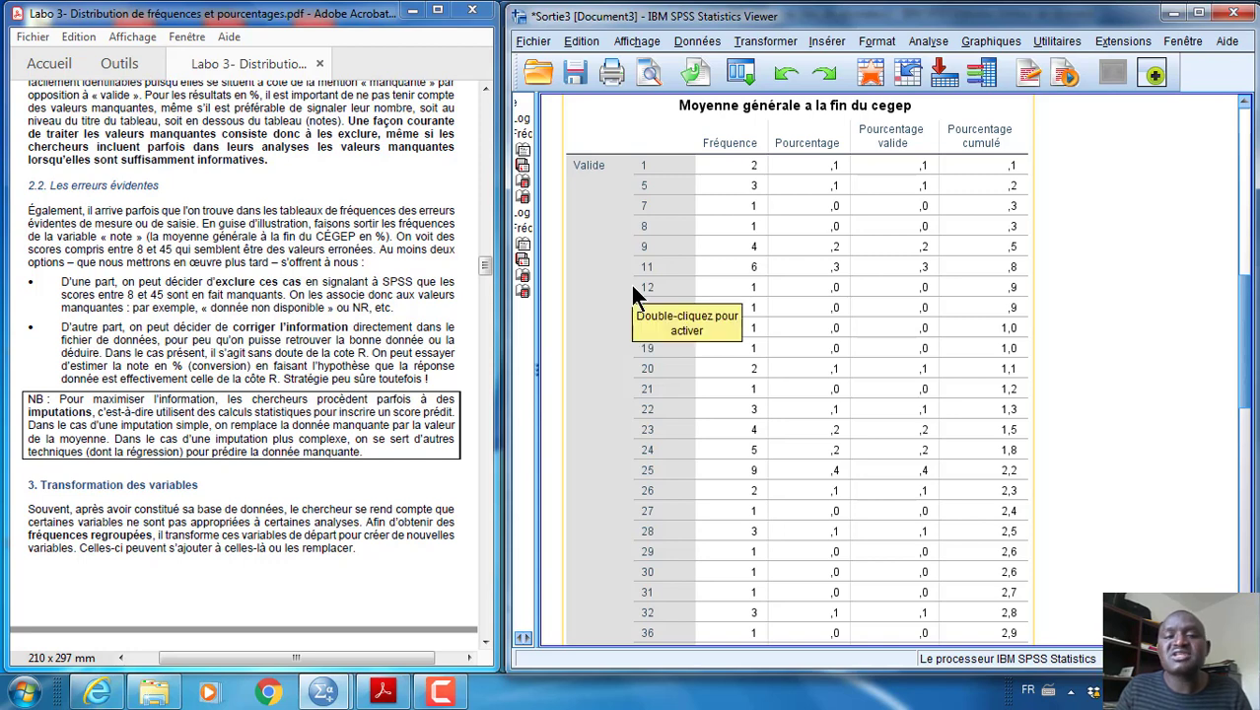
{"action": "scroll", "coordinate": [662, 273], "scroll_direction": "down", "scroll_amount": 2}
{"action": "scroll", "coordinate": [664, 301], "scroll_direction": "up", "scroll_amount": 2}
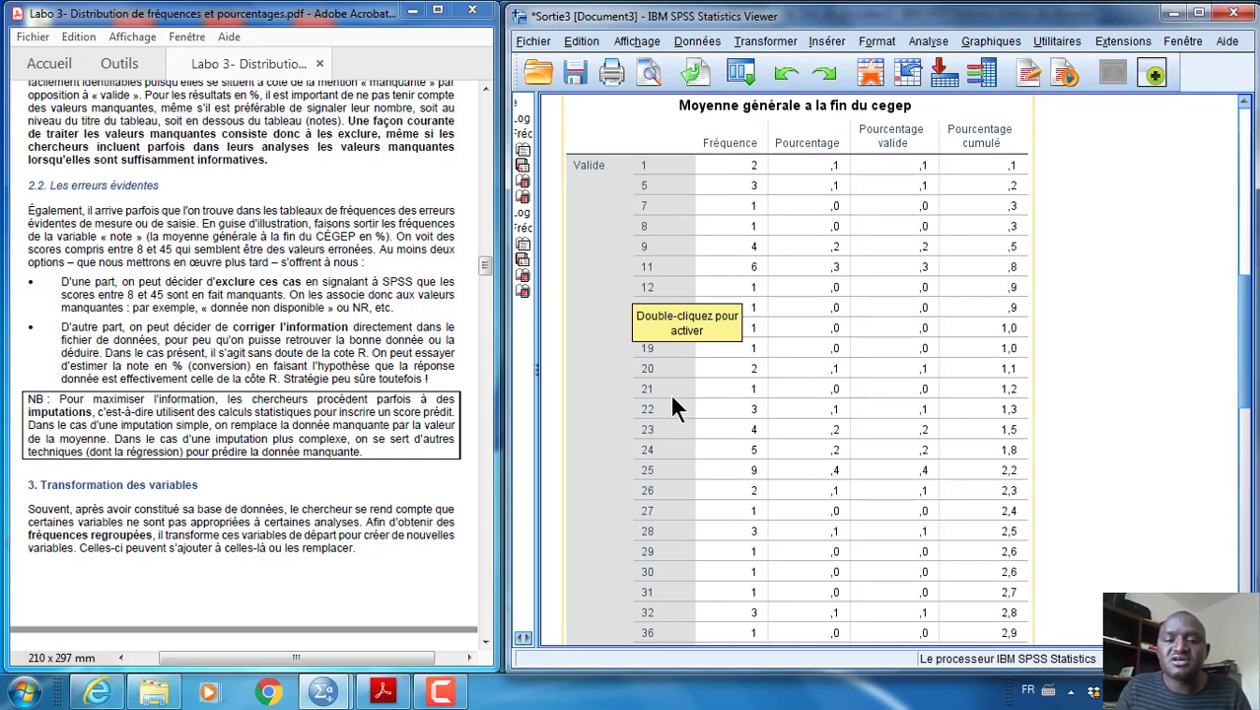
{"action": "scroll", "coordinate": [675, 407], "scroll_direction": "down", "scroll_amount": 5}
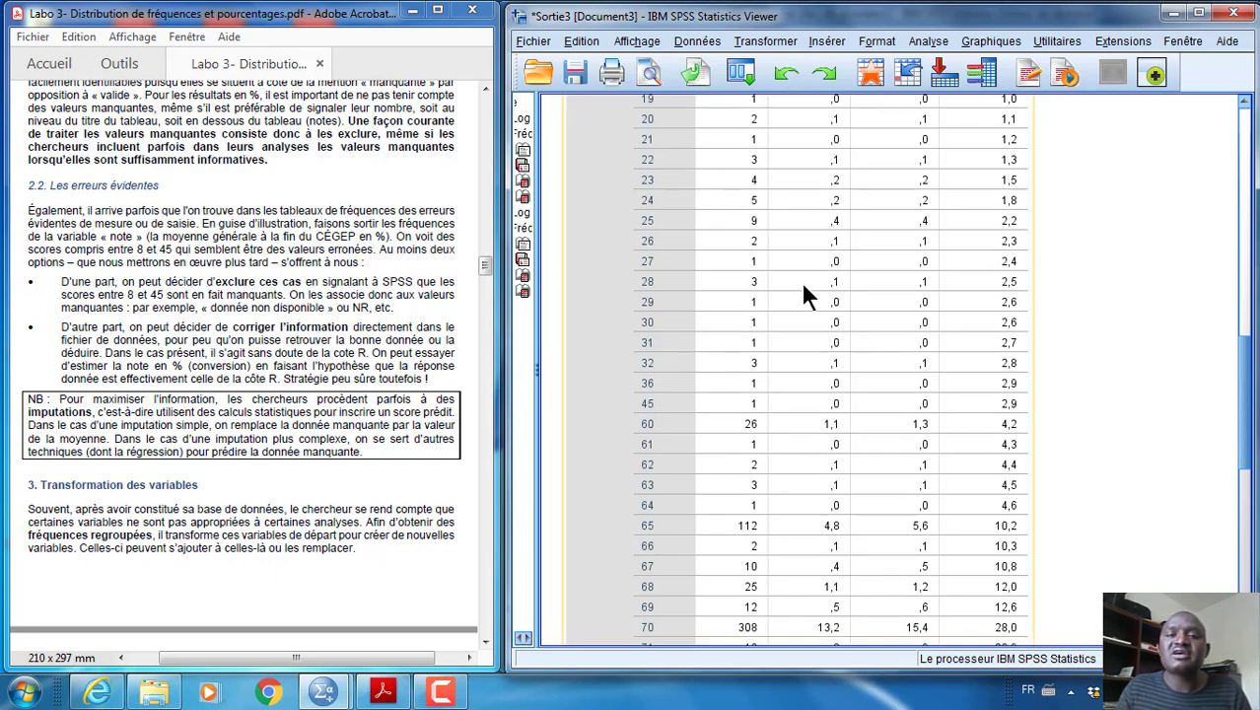
Read the guide's note on imputations, section 3 on transforming variables, and section 3.1 on regrouping niveau into Niveau_2
{"action": "left_click", "coordinate": [359, 323]}
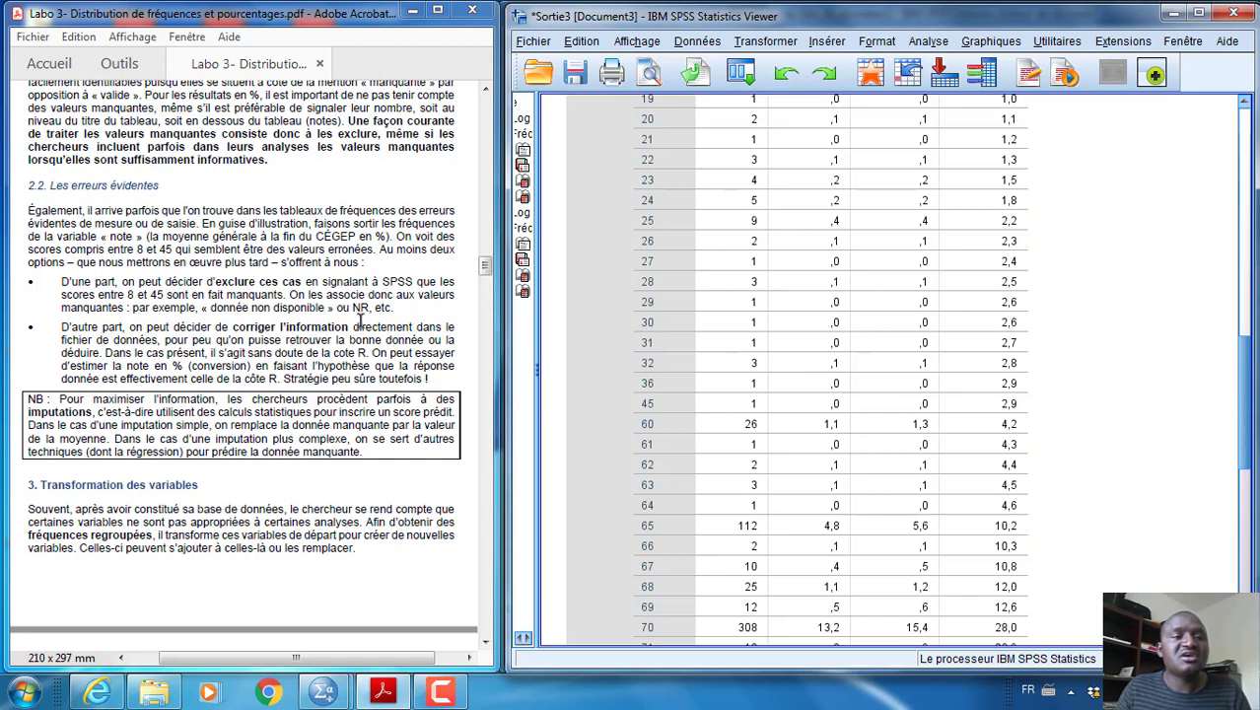
{"action": "scroll", "coordinate": [360, 322], "scroll_direction": "down", "scroll_amount": 4}
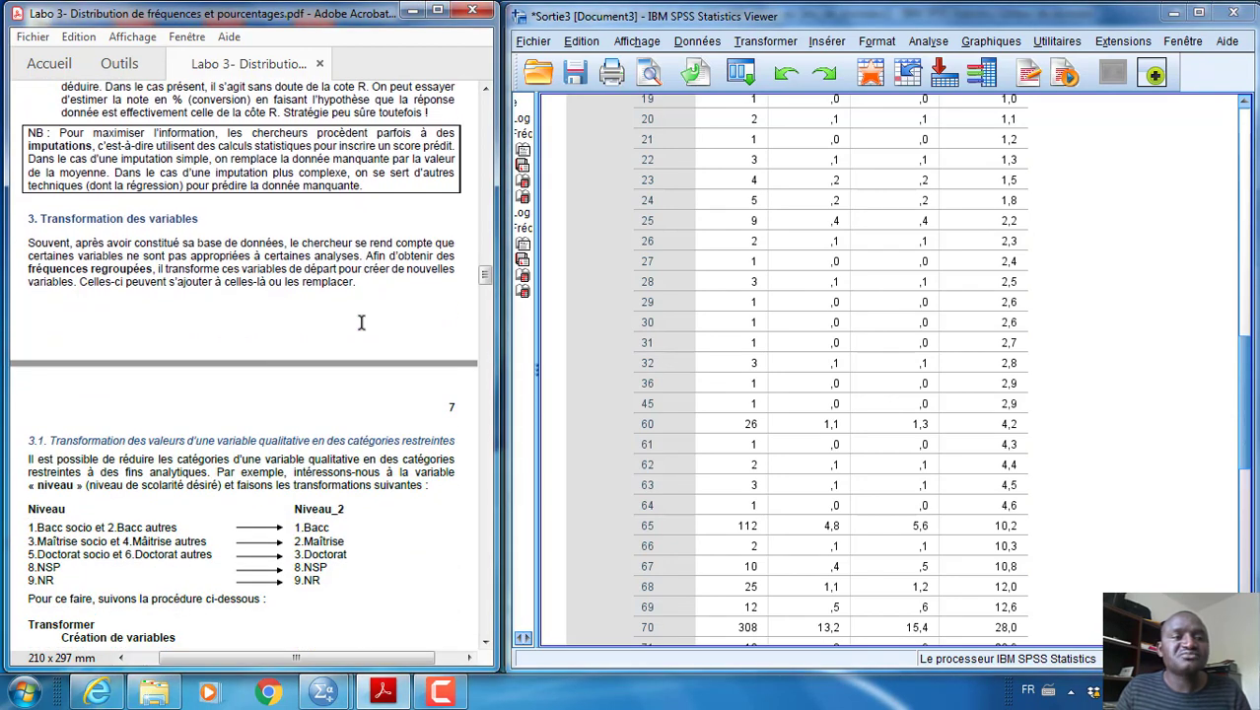
{"action": "scroll", "coordinate": [361, 323], "scroll_direction": "down", "scroll_amount": 1}
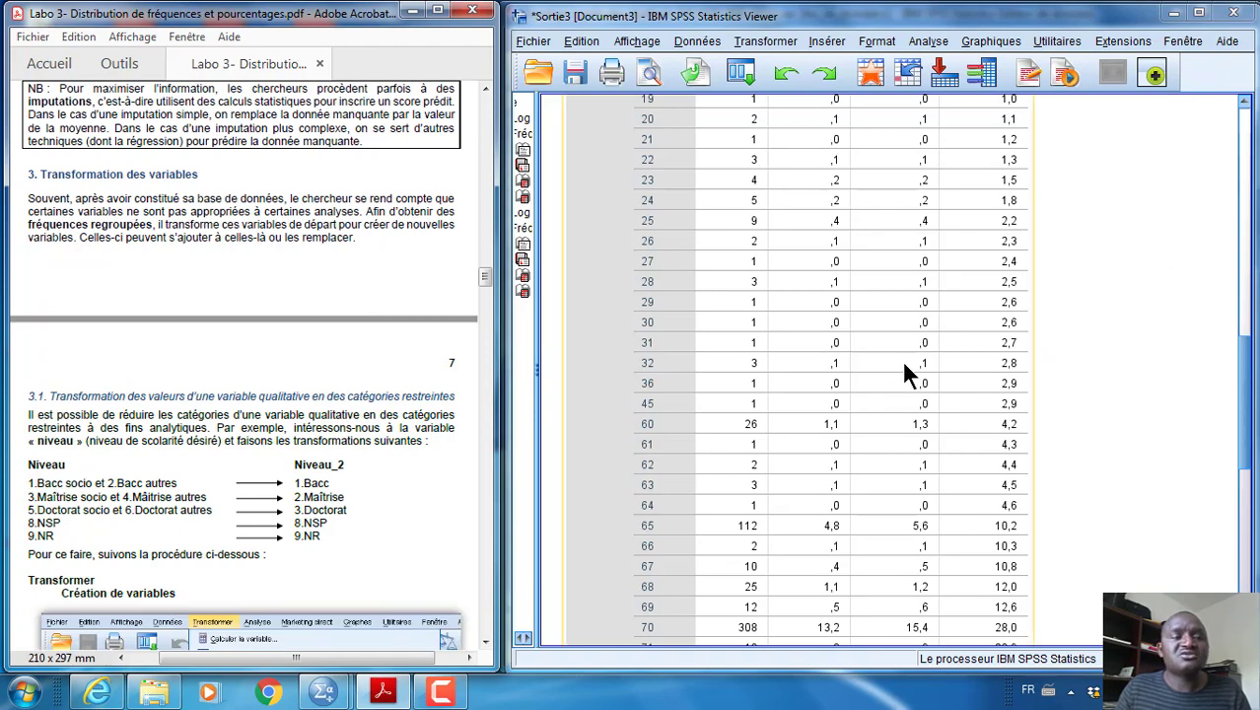
{"action": "scroll", "coordinate": [902, 363], "scroll_direction": "up", "scroll_amount": 5}
{"action": "scroll", "coordinate": [410, 334], "scroll_direction": "down", "scroll_amount": 5}
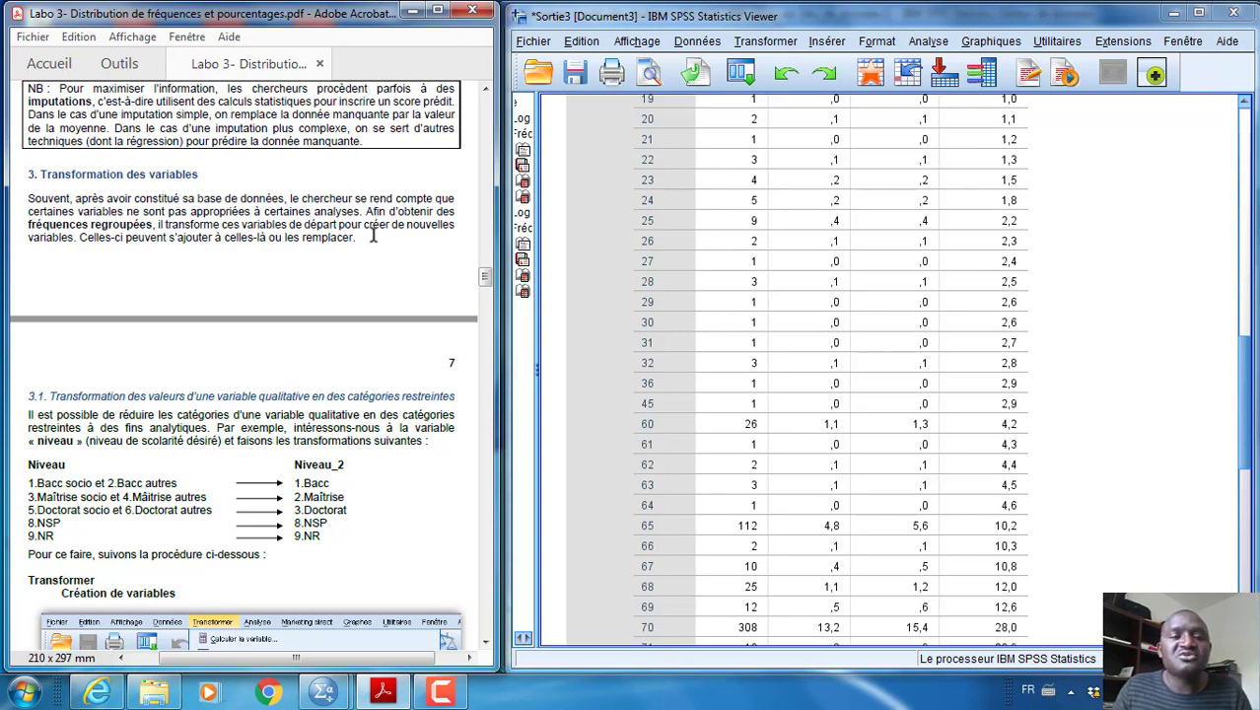
{"action": "scroll", "coordinate": [374, 237], "scroll_direction": "down", "scroll_amount": 5}
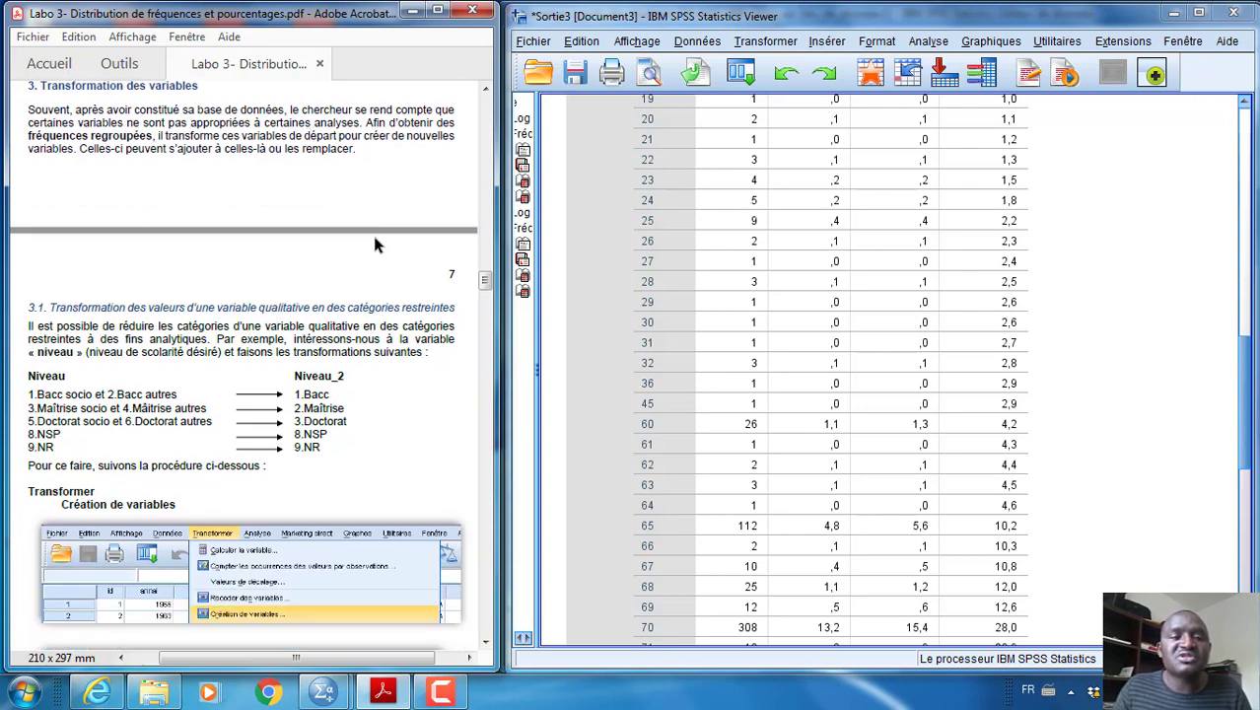
{"action": "scroll", "coordinate": [374, 238], "scroll_direction": "up", "scroll_amount": 6}
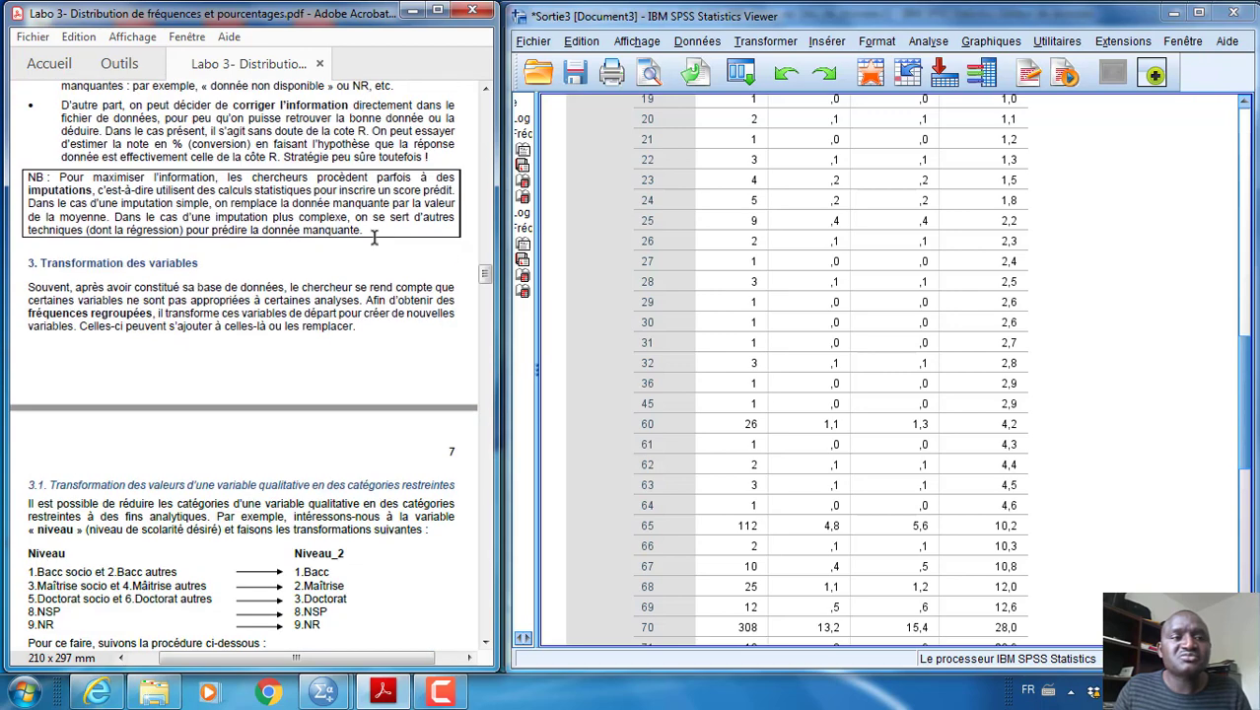
{"action": "scroll", "coordinate": [326, 235], "scroll_direction": "down", "scroll_amount": 7}
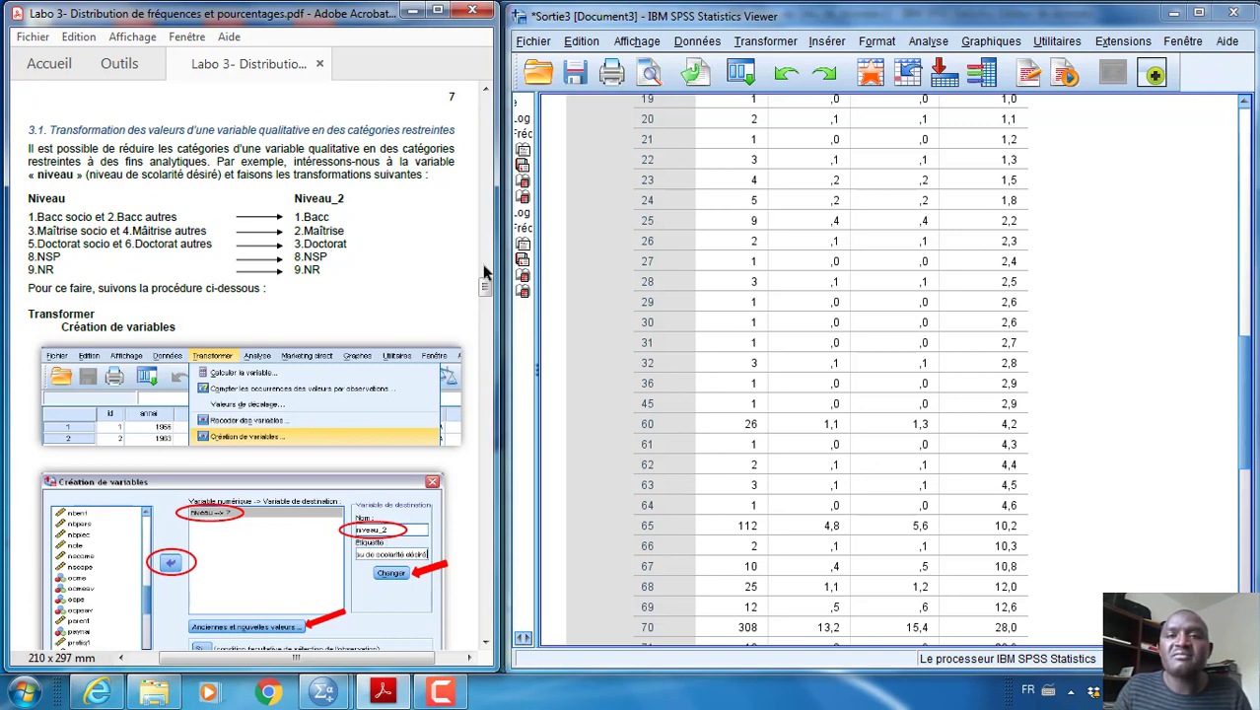
Display the information window for the dataset's variables, widen it and reposition it over the output
{"action": "left_click", "coordinate": [1061, 40]}
{"action": "mouse_move", "coordinate": [991, 40]}
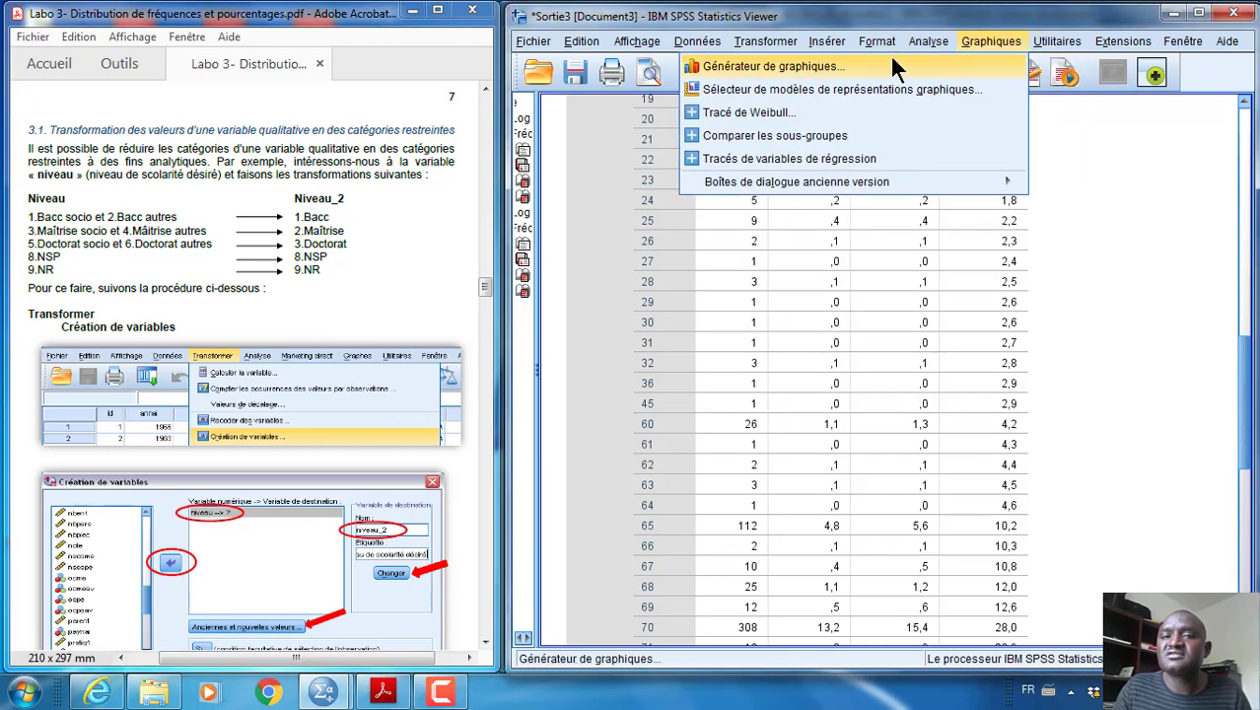
{"action": "mouse_move", "coordinate": [1052, 40]}
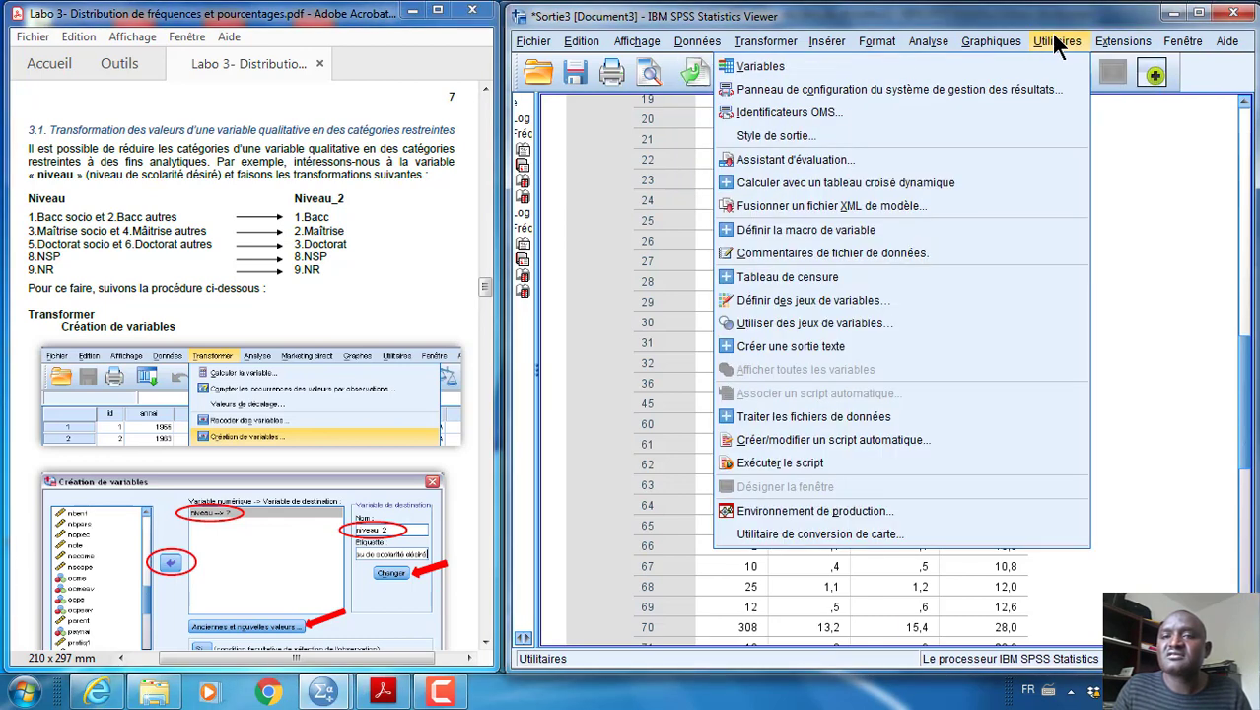
{"action": "left_click", "coordinate": [992, 62]}
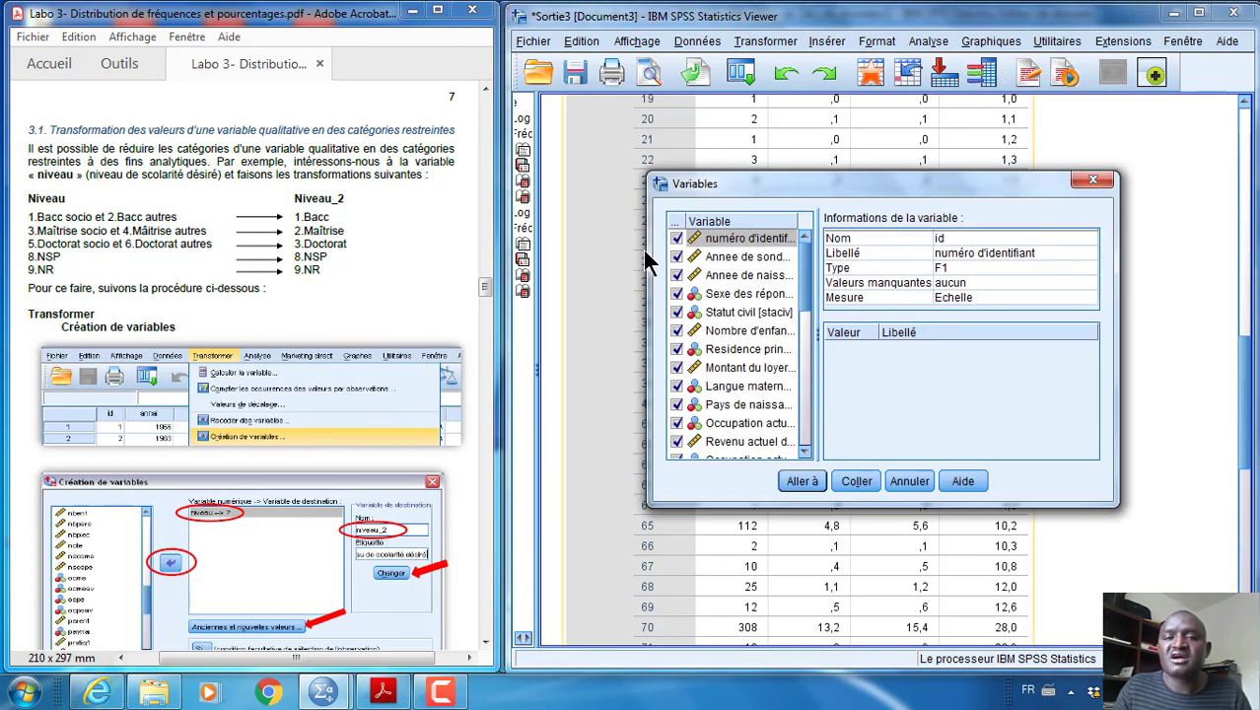
{"action": "left_click_drag", "start_coordinate": [645, 250], "coordinate": [590, 251]}
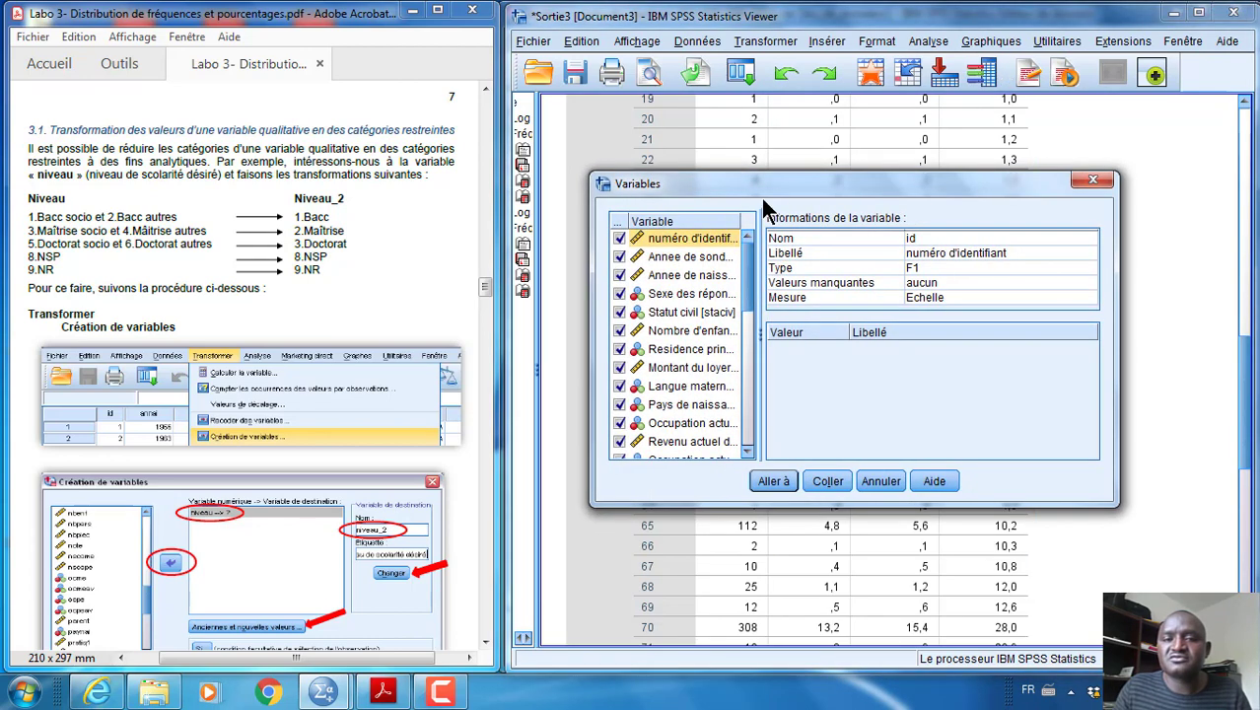
{"action": "left_click_drag", "start_coordinate": [791, 182], "coordinate": [835, 131]}
Look up the value labels and missing values of the variable niveau, and close the variable information
{"action": "left_click", "coordinate": [741, 265]}
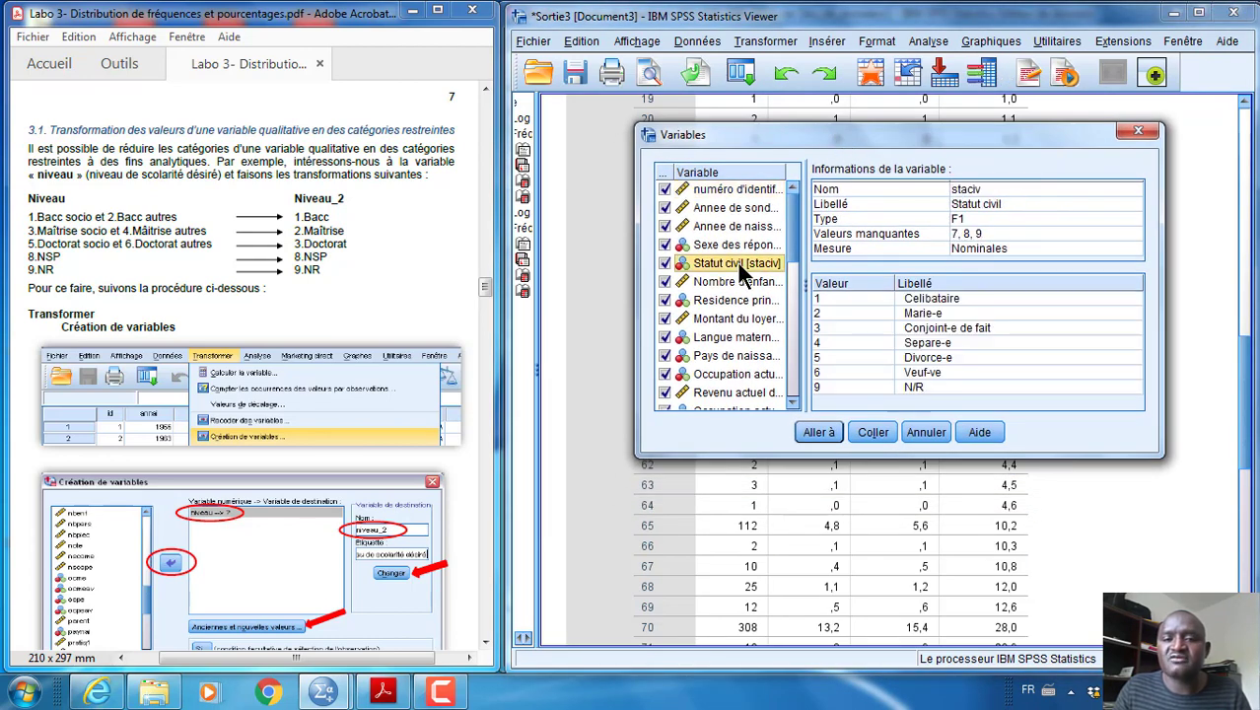
{"action": "scroll", "coordinate": [739, 296], "scroll_direction": "down", "scroll_amount": 2}
{"action": "scroll", "coordinate": [739, 296], "scroll_direction": "down", "scroll_amount": 2}
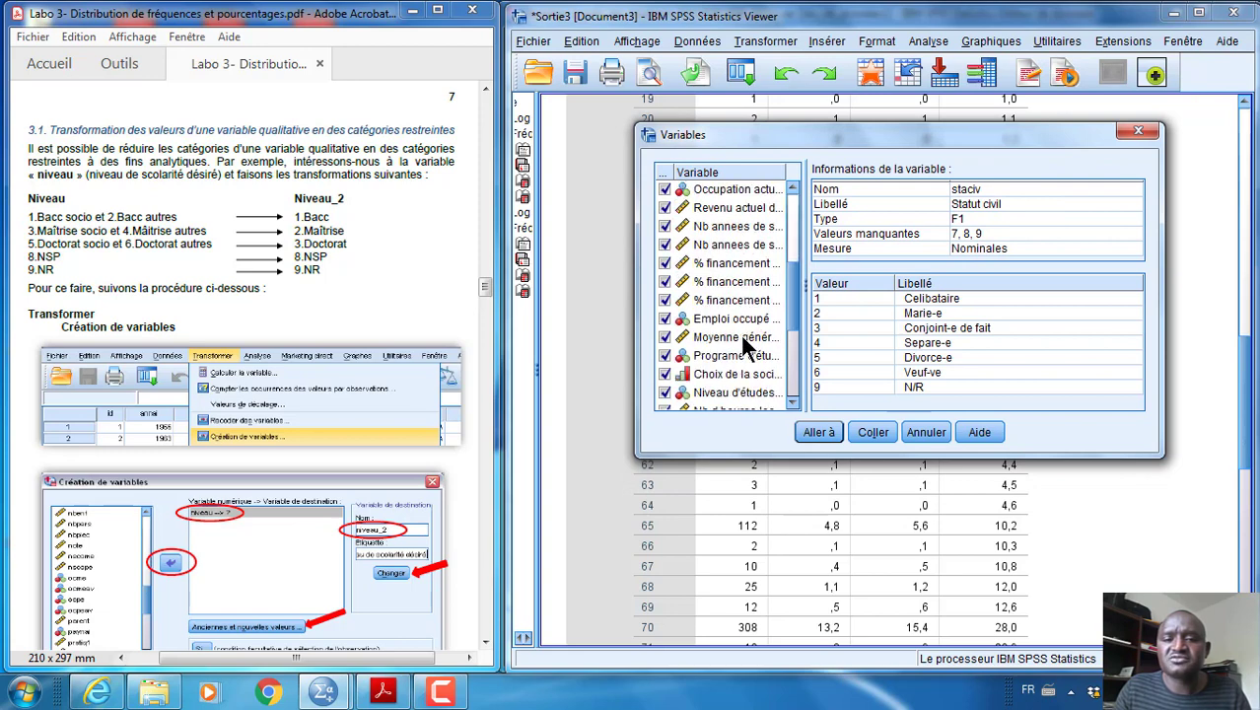
{"action": "left_click", "coordinate": [725, 393]}
{"action": "scroll", "coordinate": [751, 322], "scroll_direction": "down", "scroll_amount": 3}
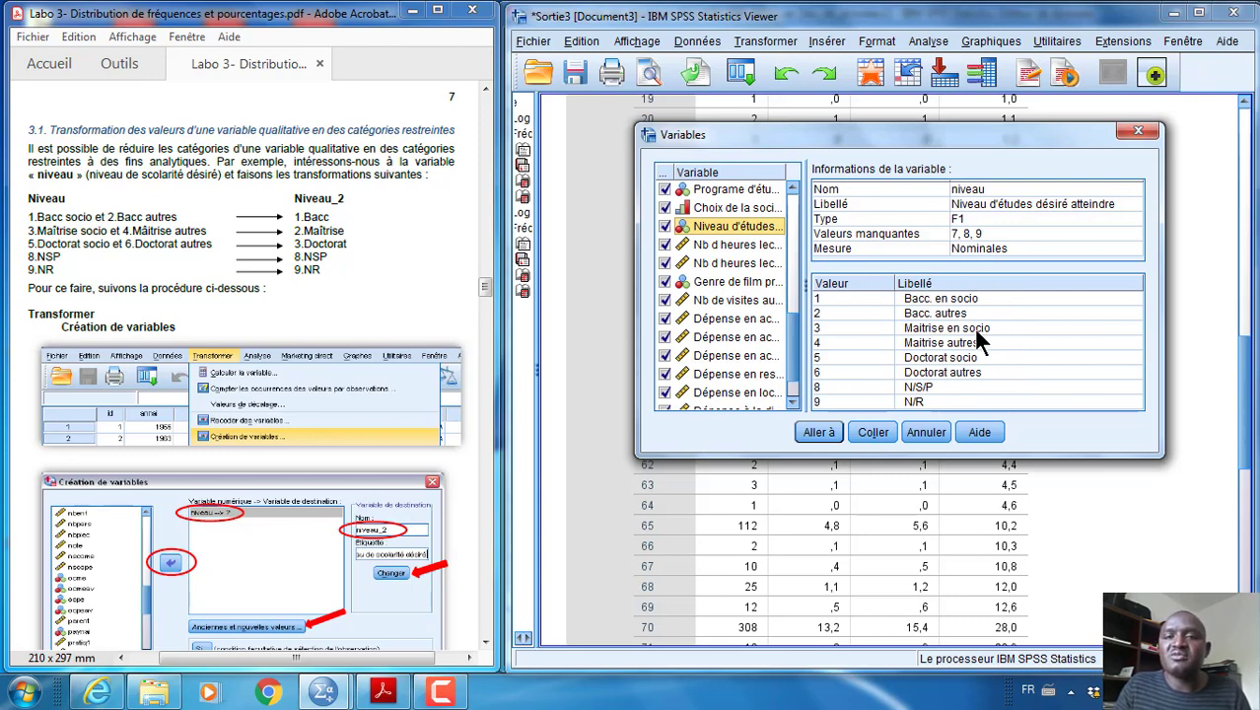
{"action": "left_click", "coordinate": [1139, 134]}
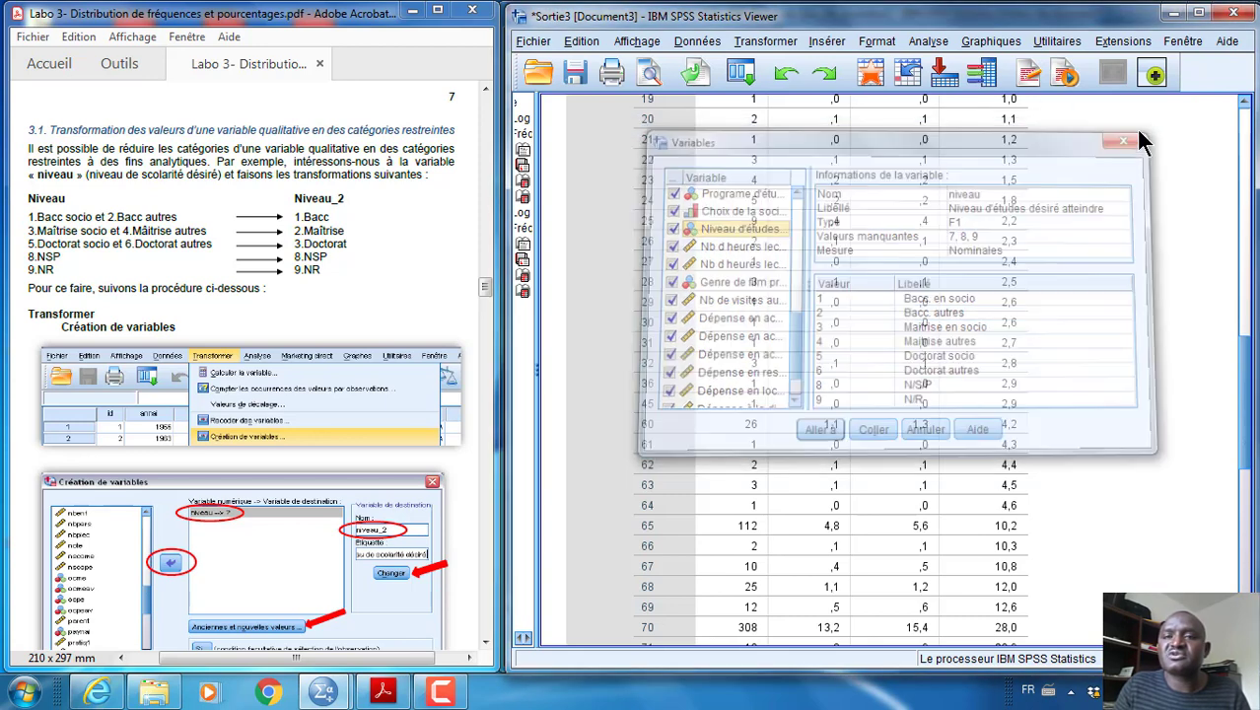
Open the Frequencies analysis and remove note from the analysed variables
{"action": "left_click", "coordinate": [929, 42]}
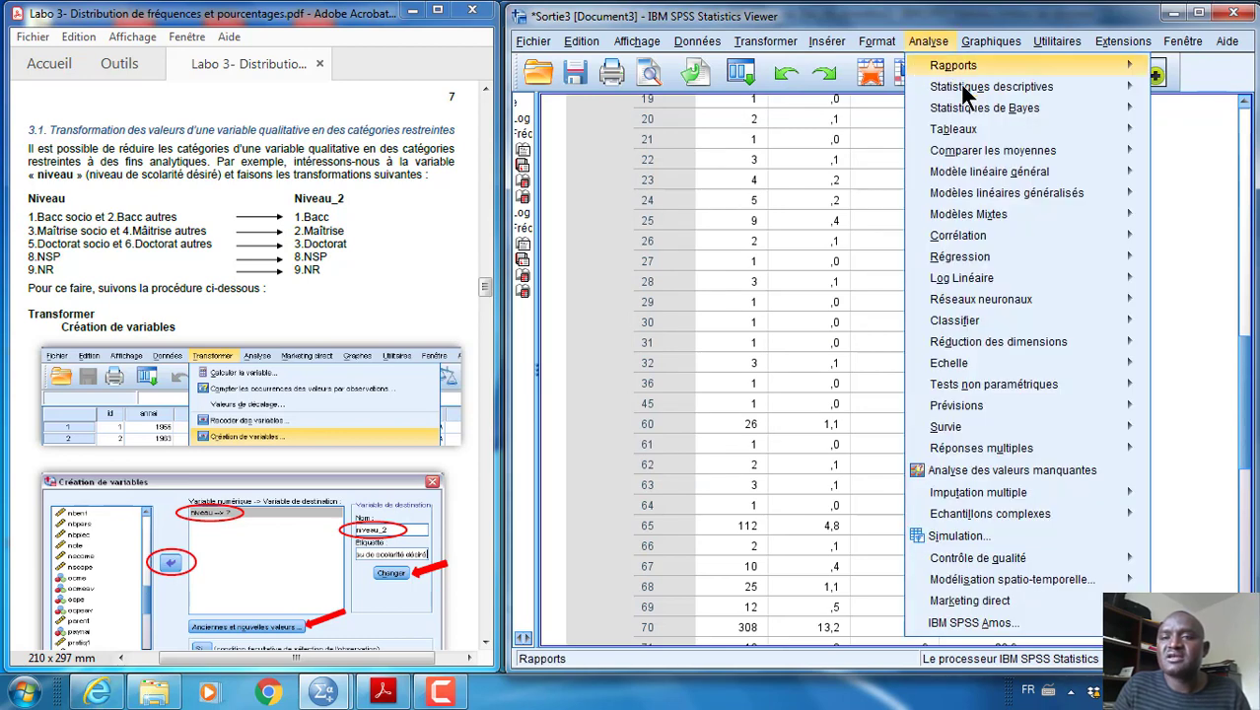
{"action": "mouse_move", "coordinate": [963, 86]}
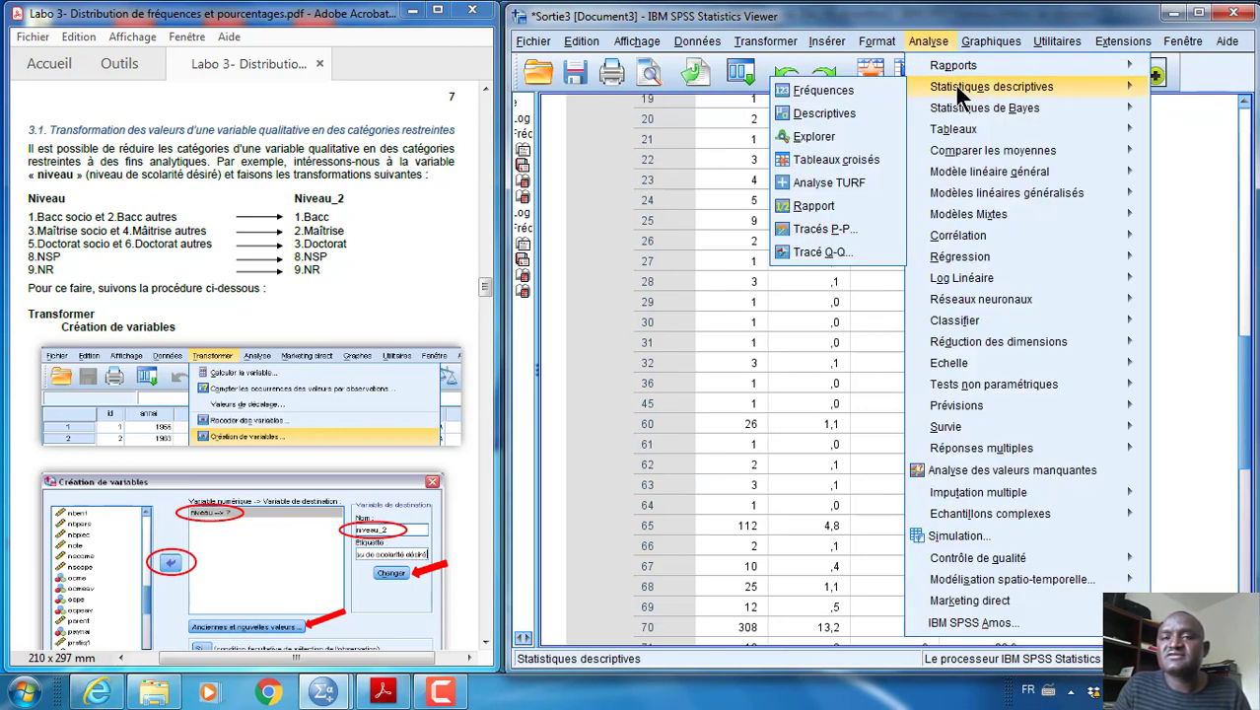
{"action": "left_click", "coordinate": [850, 89]}
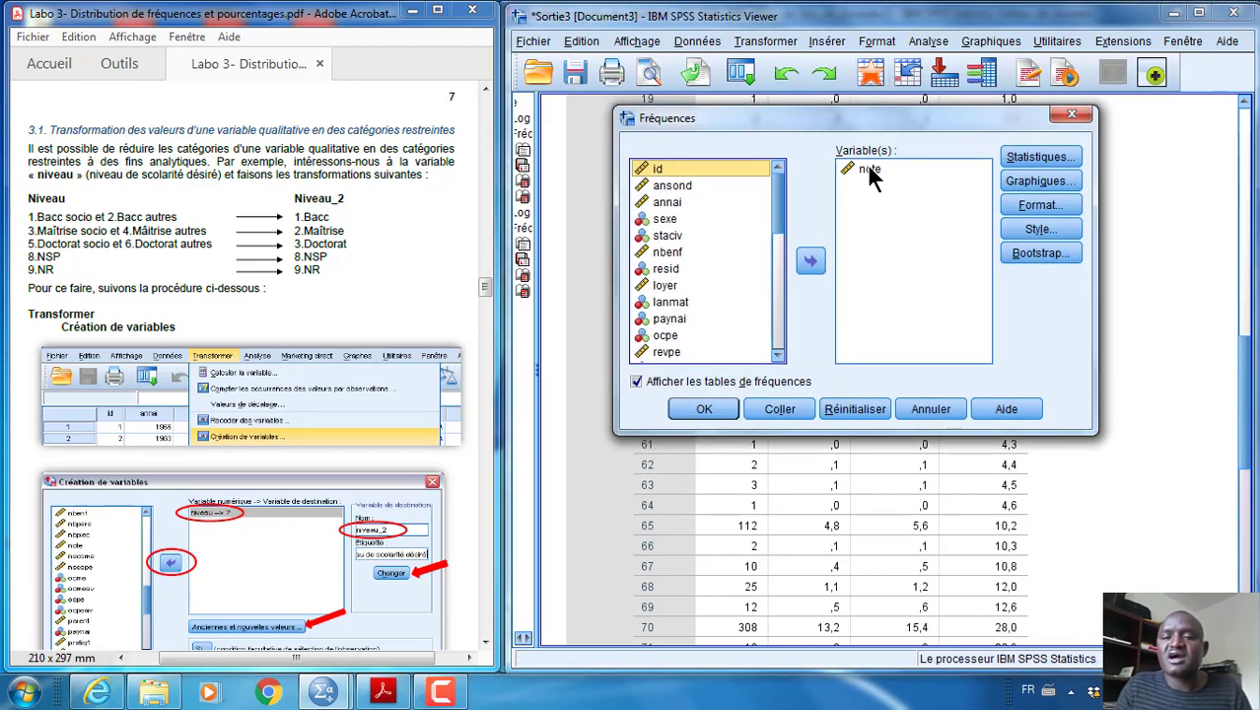
{"action": "left_click", "coordinate": [868, 170]}
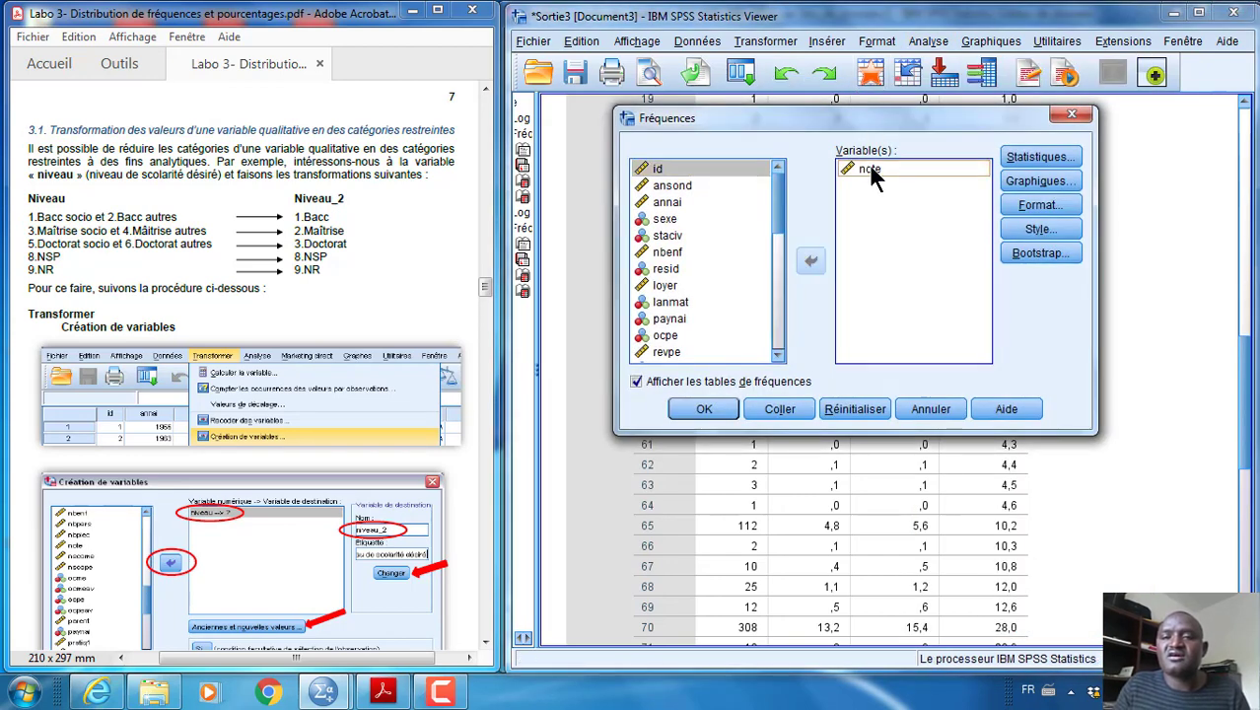
{"action": "left_click", "coordinate": [812, 265]}
Add niveau to the analysed variables and generate its frequency table
{"action": "left_click", "coordinate": [713, 291]}
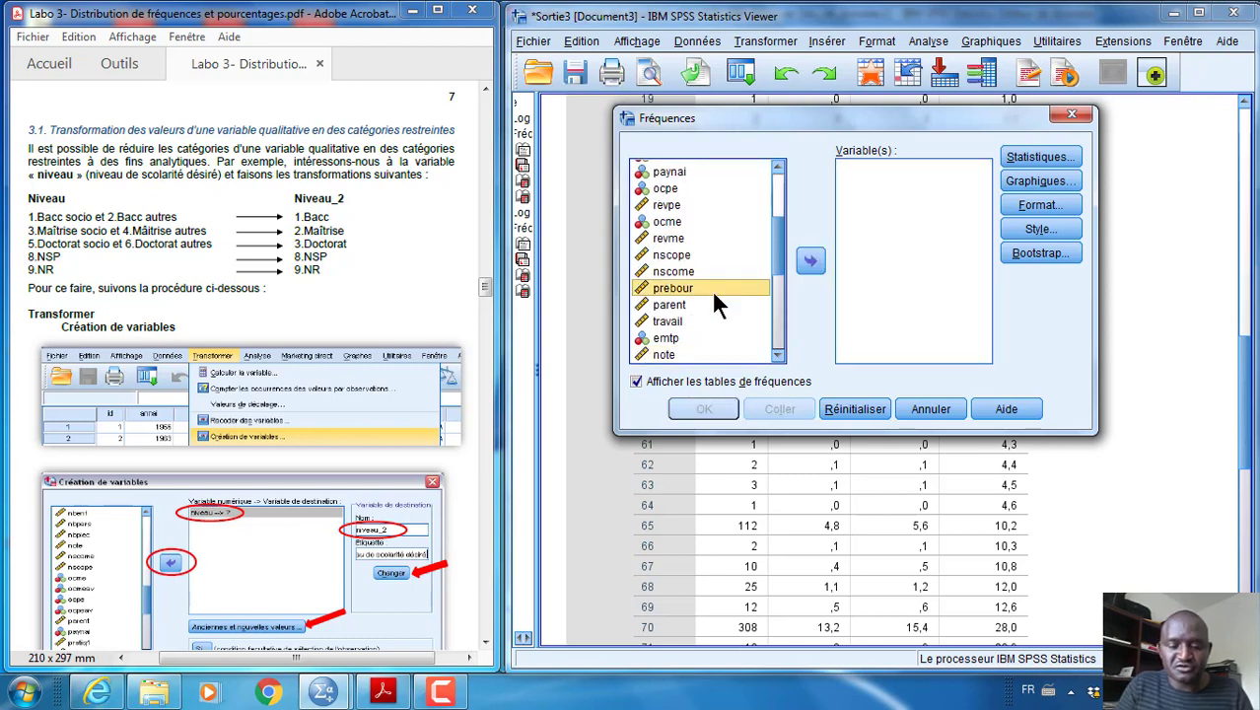
{"action": "key", "text": "n"}
{"action": "key", "text": "n"}
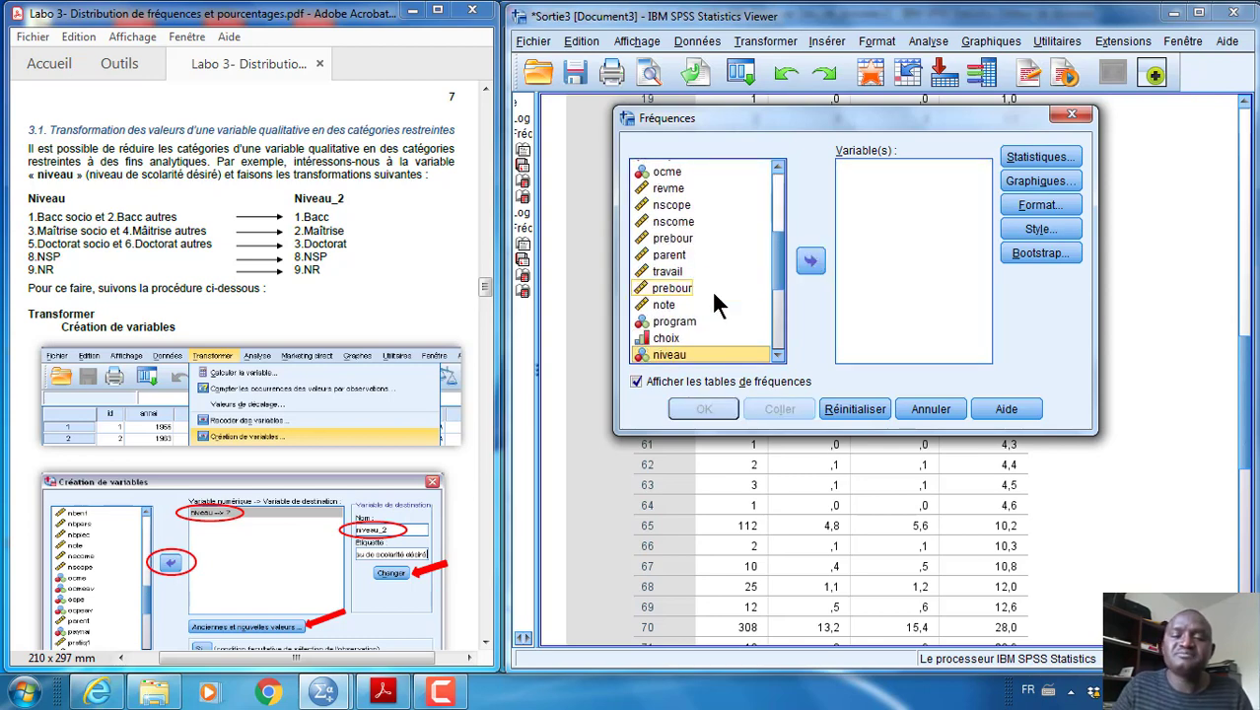
{"action": "scroll", "coordinate": [711, 289], "scroll_direction": "down", "scroll_amount": 4}
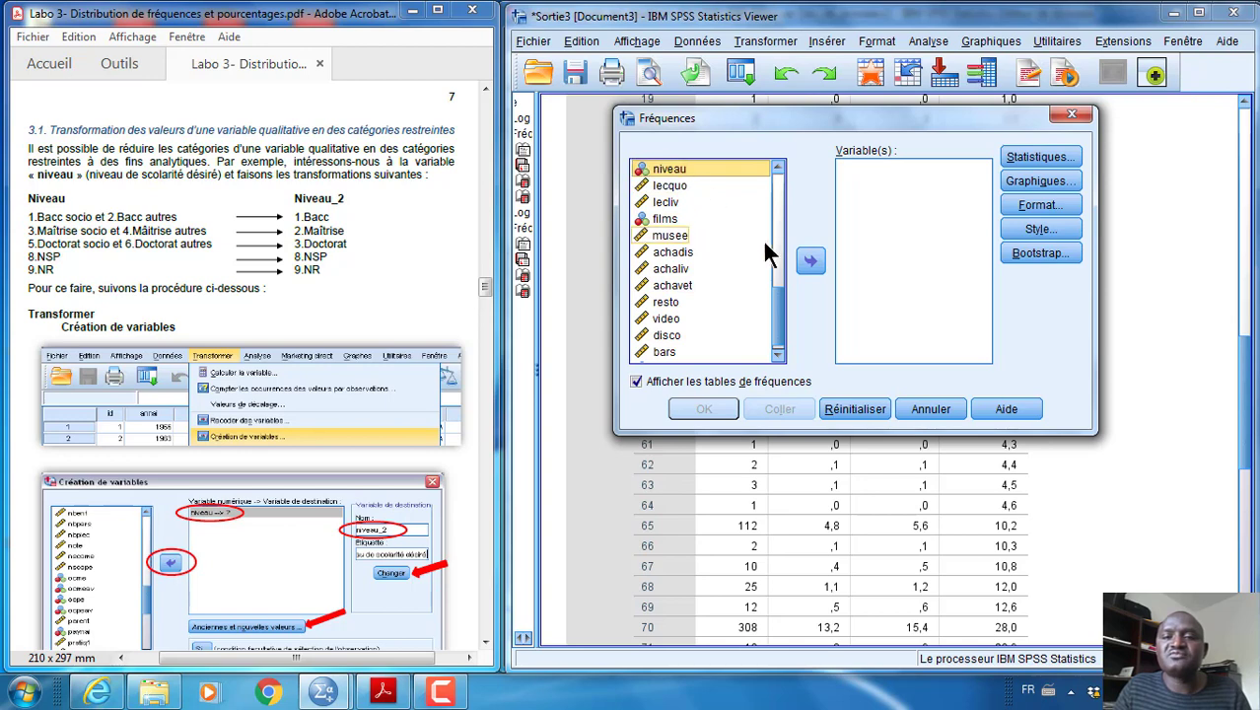
{"action": "left_click", "coordinate": [809, 262]}
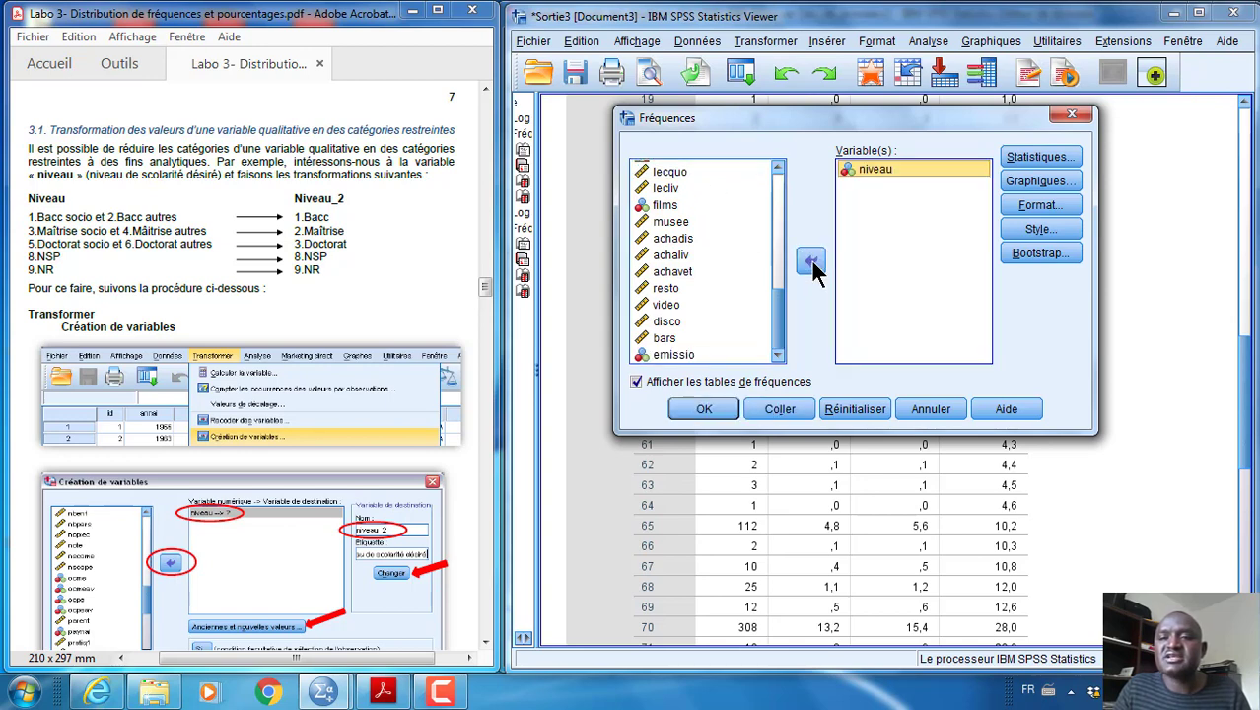
{"action": "left_click", "coordinate": [714, 402]}
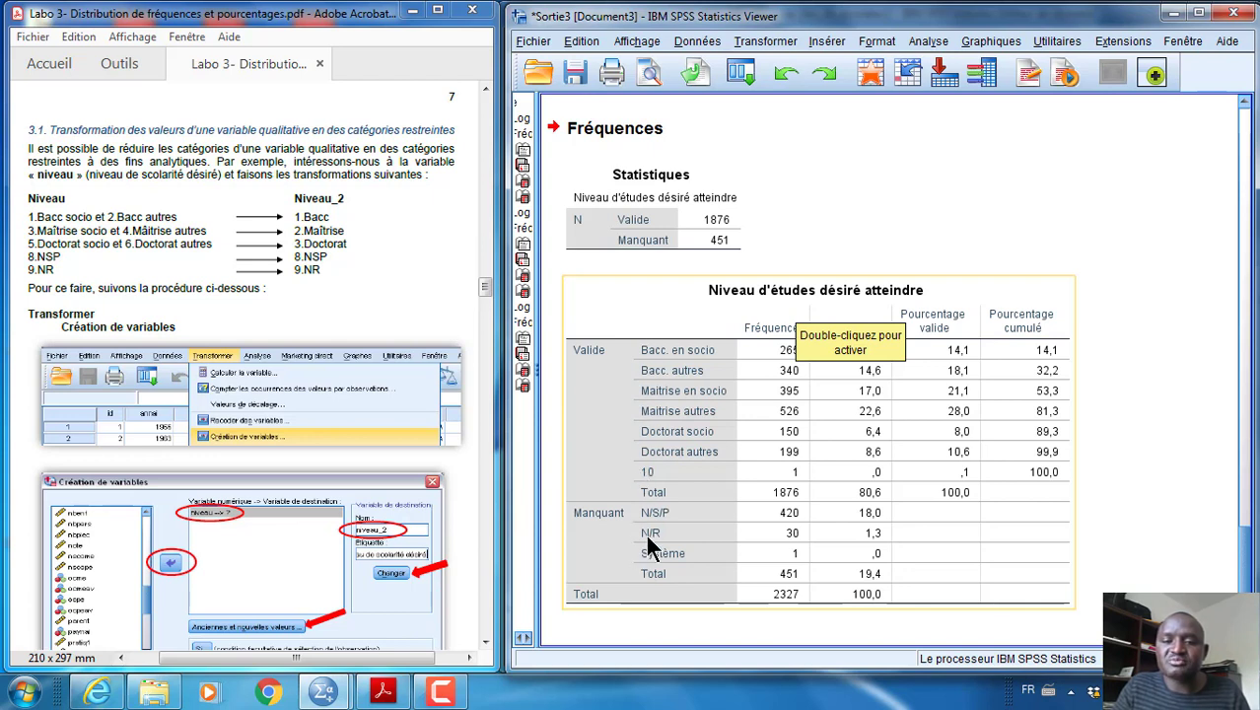
In the output options, set the outline labels to Noms et libellés for variables and Valeurs et libellés for variable values
{"action": "left_click", "coordinate": [582, 41]}
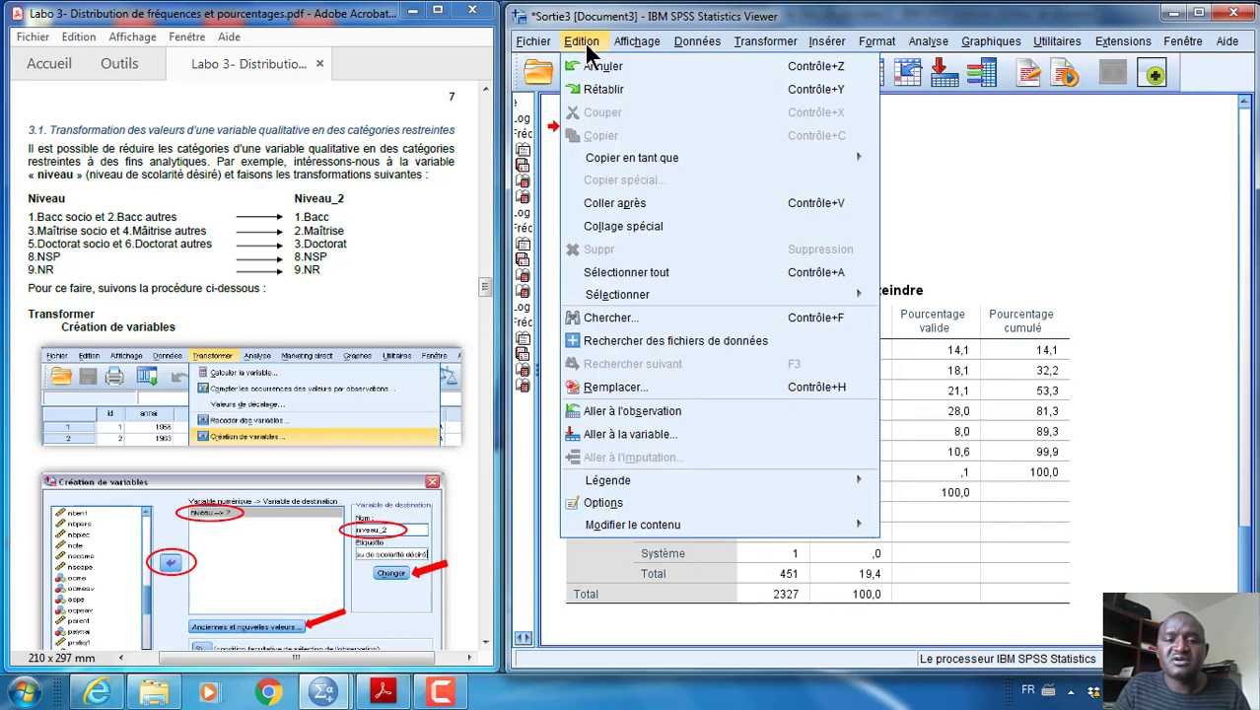
{"action": "left_click", "coordinate": [619, 502]}
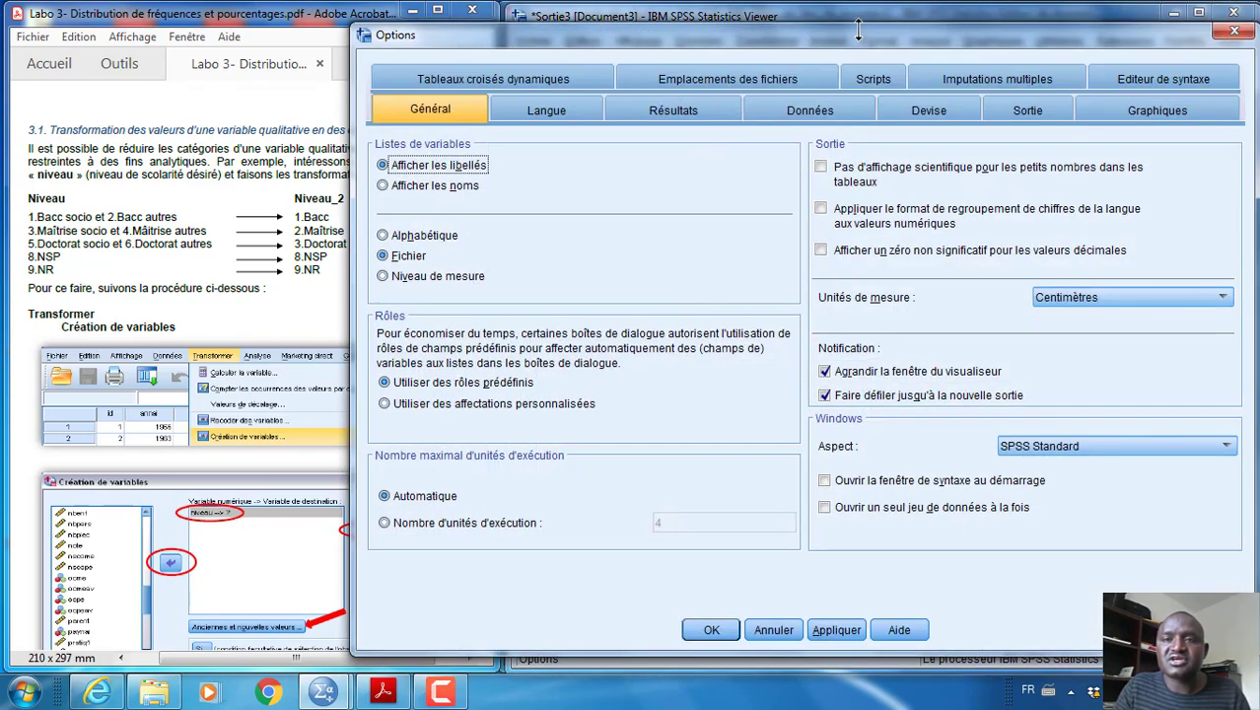
{"action": "left_click_drag", "start_coordinate": [860, 36], "coordinate": [859, 26]}
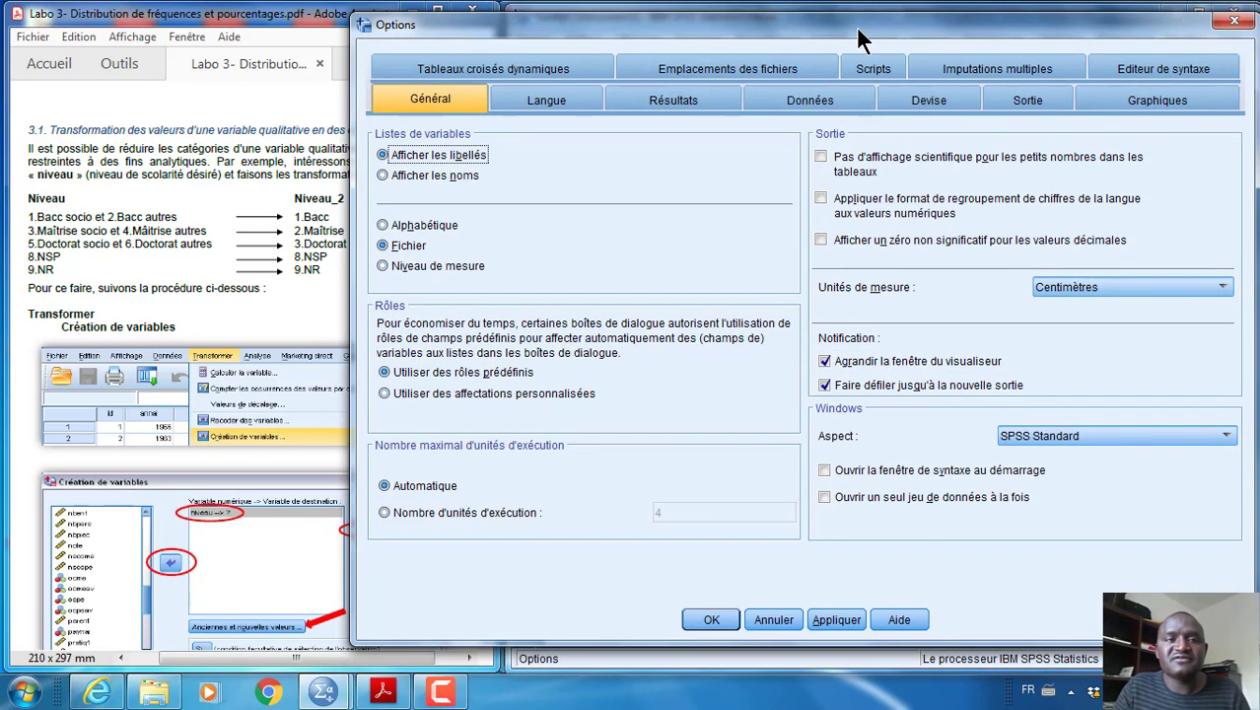
{"action": "left_click", "coordinate": [1047, 96]}
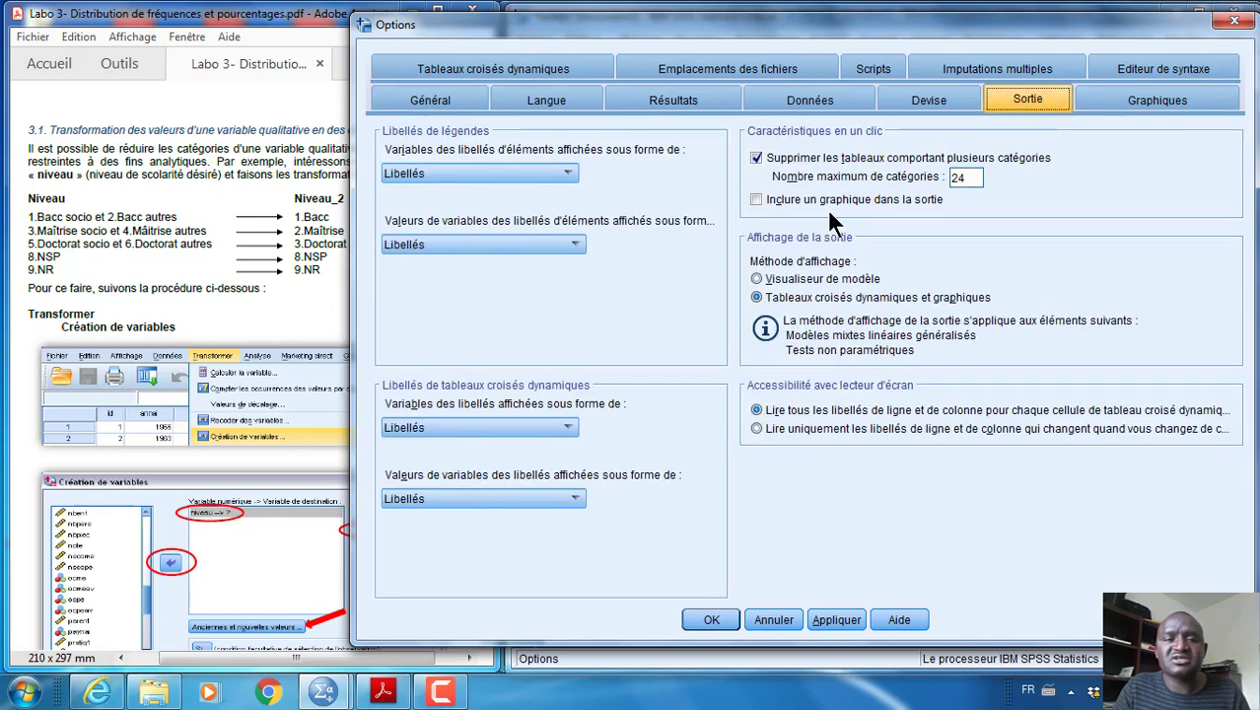
{"action": "left_click", "coordinate": [554, 176]}
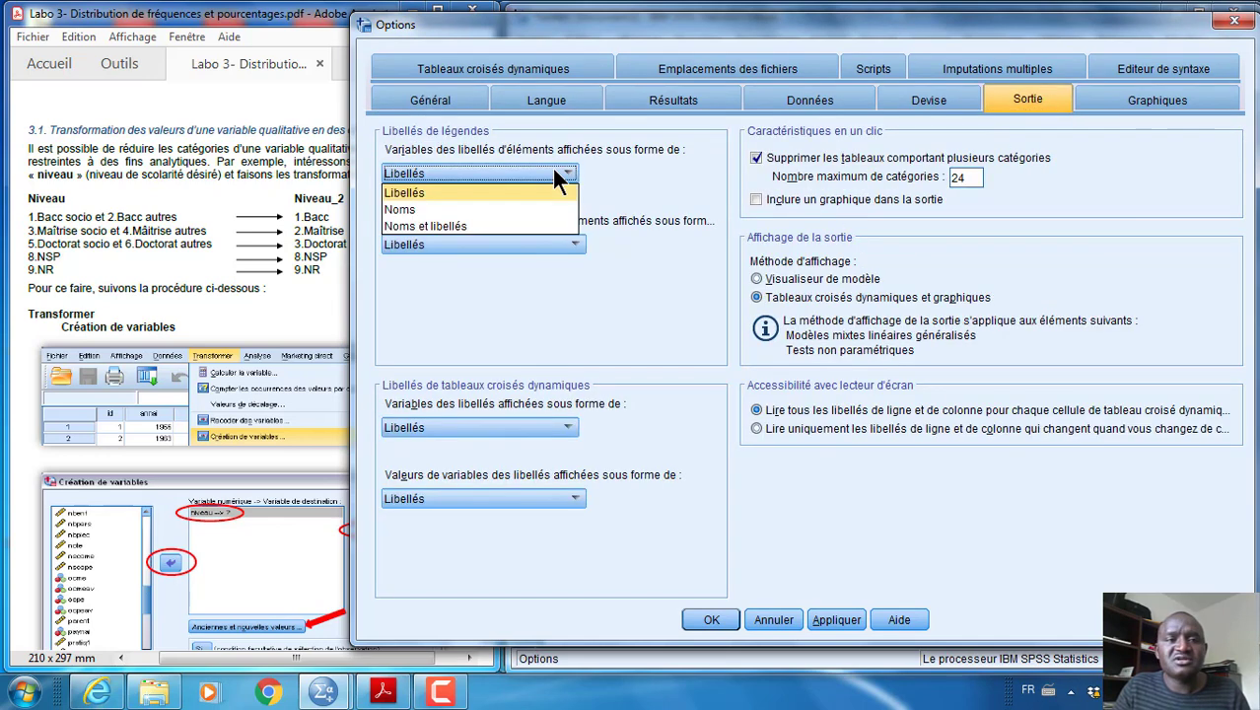
{"action": "left_click", "coordinate": [485, 222]}
{"action": "left_click", "coordinate": [500, 247]}
{"action": "left_click", "coordinate": [465, 294]}
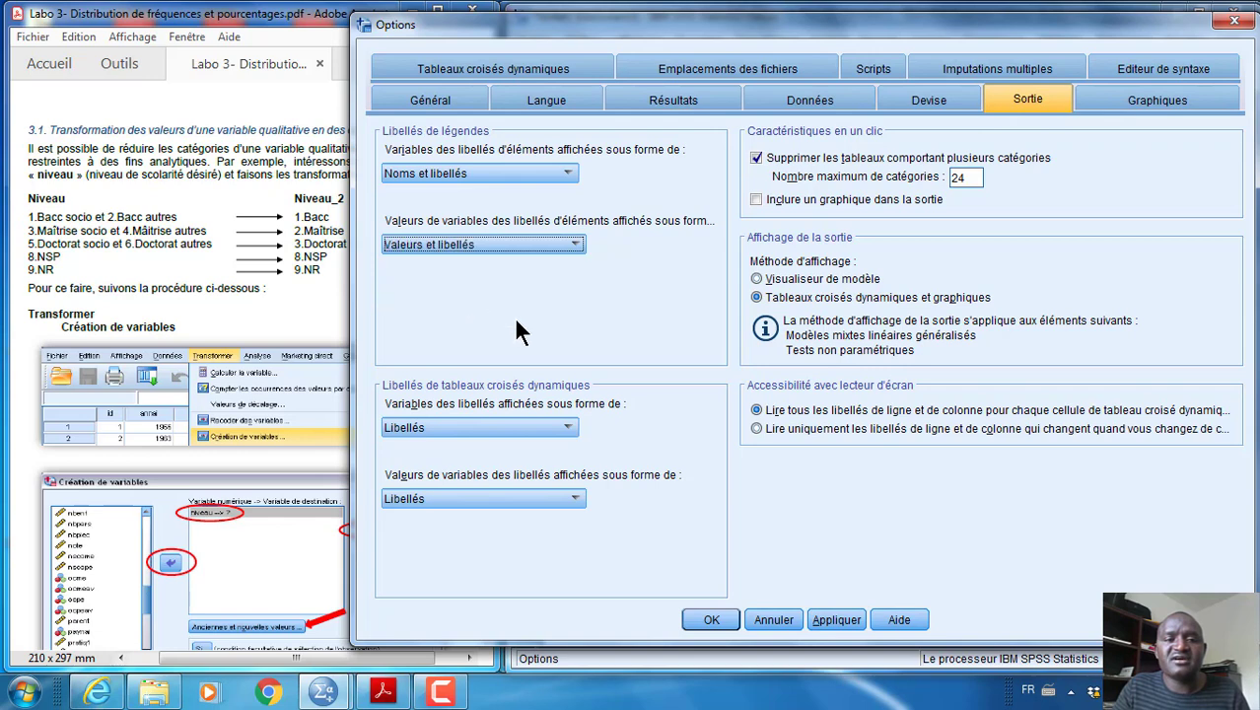
Set the pivot table labels to Noms et libellés for variables and Valeurs et libellés for values, and apply the options
{"action": "left_click", "coordinate": [552, 433]}
{"action": "left_click", "coordinate": [512, 480]}
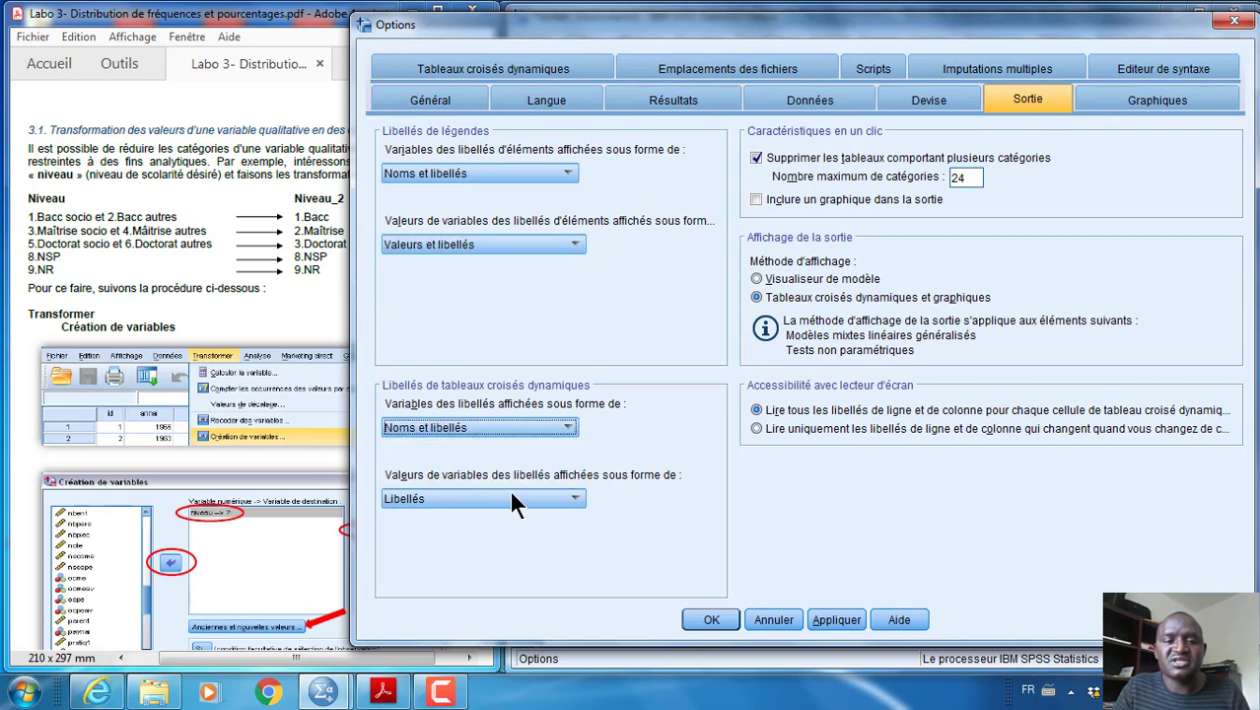
{"action": "left_click", "coordinate": [509, 498]}
{"action": "left_click", "coordinate": [469, 551]}
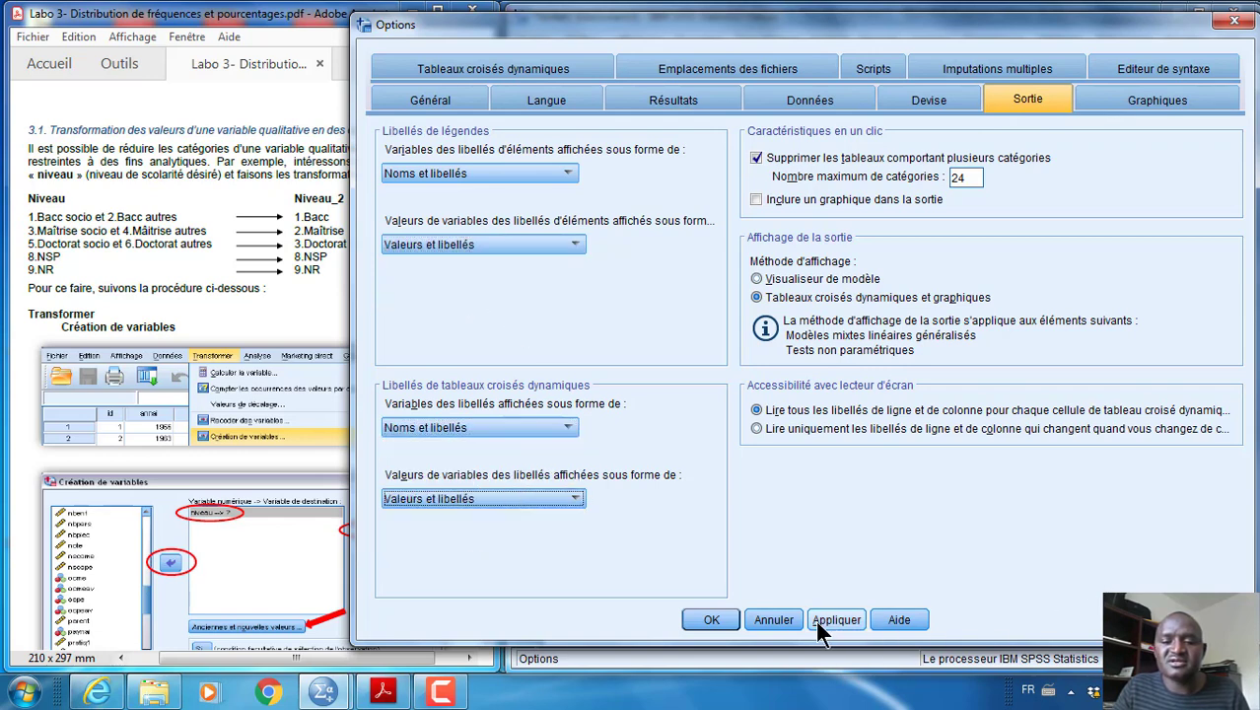
{"action": "left_click", "coordinate": [712, 619]}
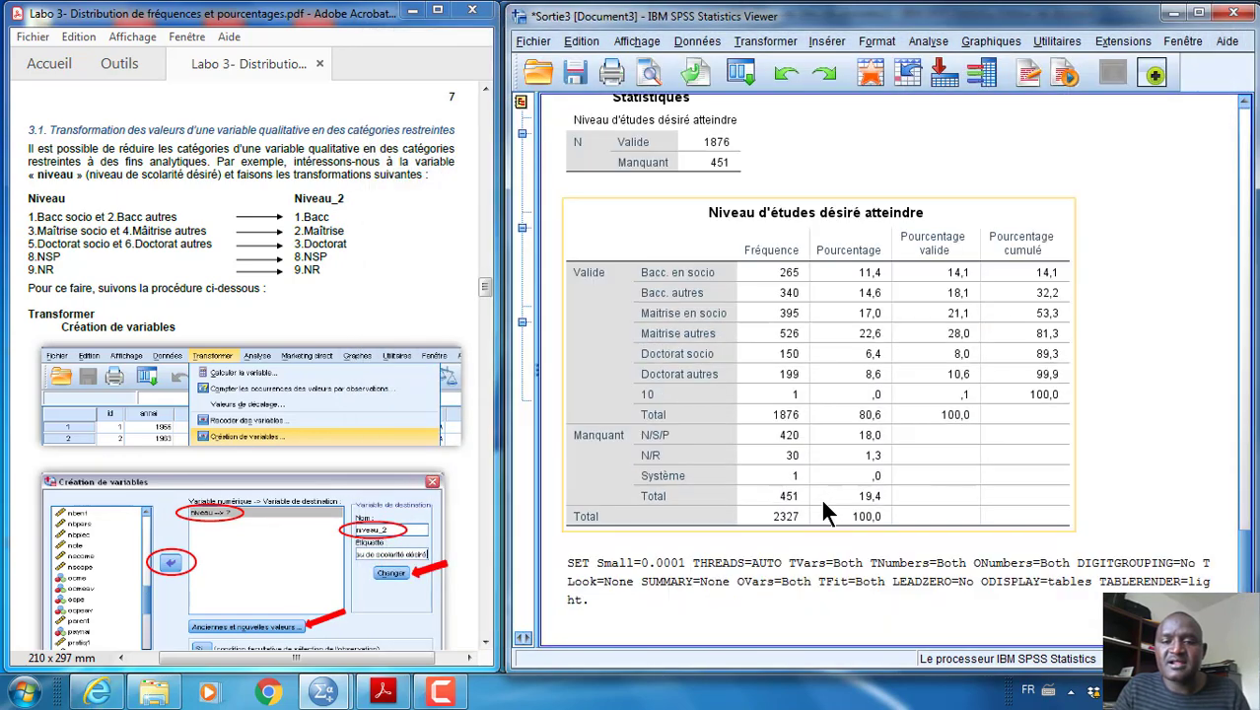
Rerun the frequency table for niveau with the new label options
{"action": "left_click", "coordinate": [929, 44]}
{"action": "mouse_move", "coordinate": [954, 87]}
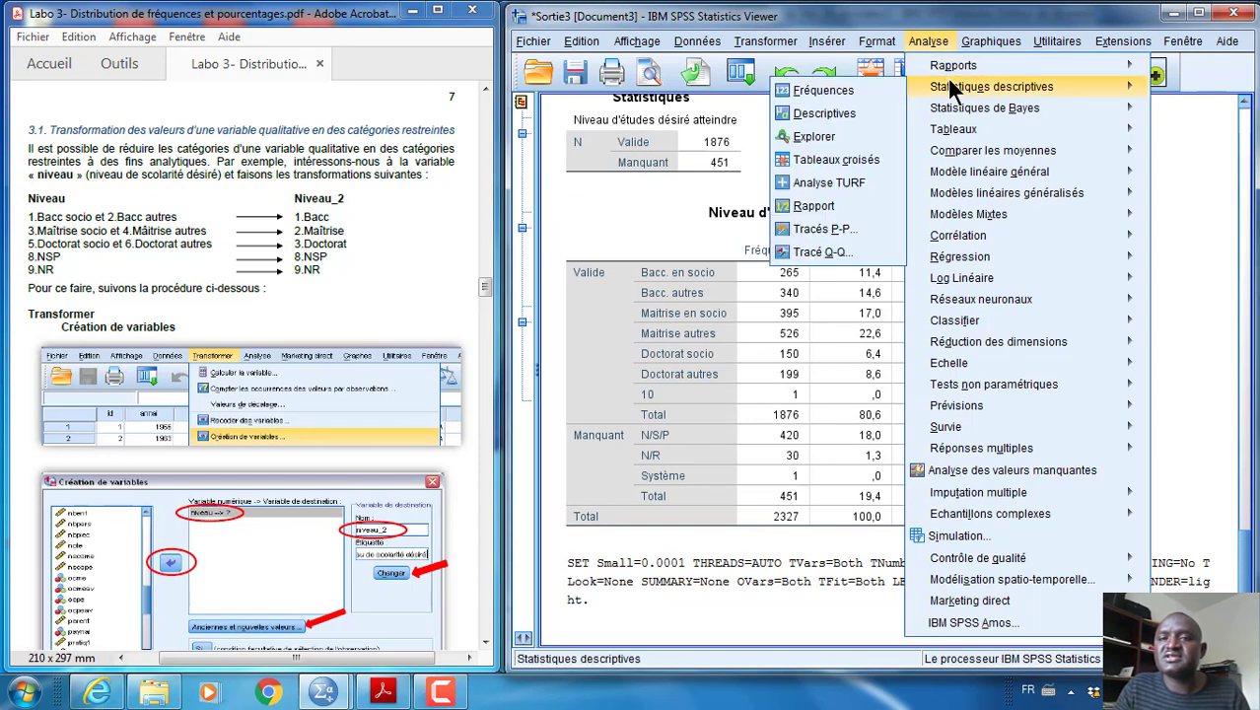
{"action": "left_click", "coordinate": [854, 88]}
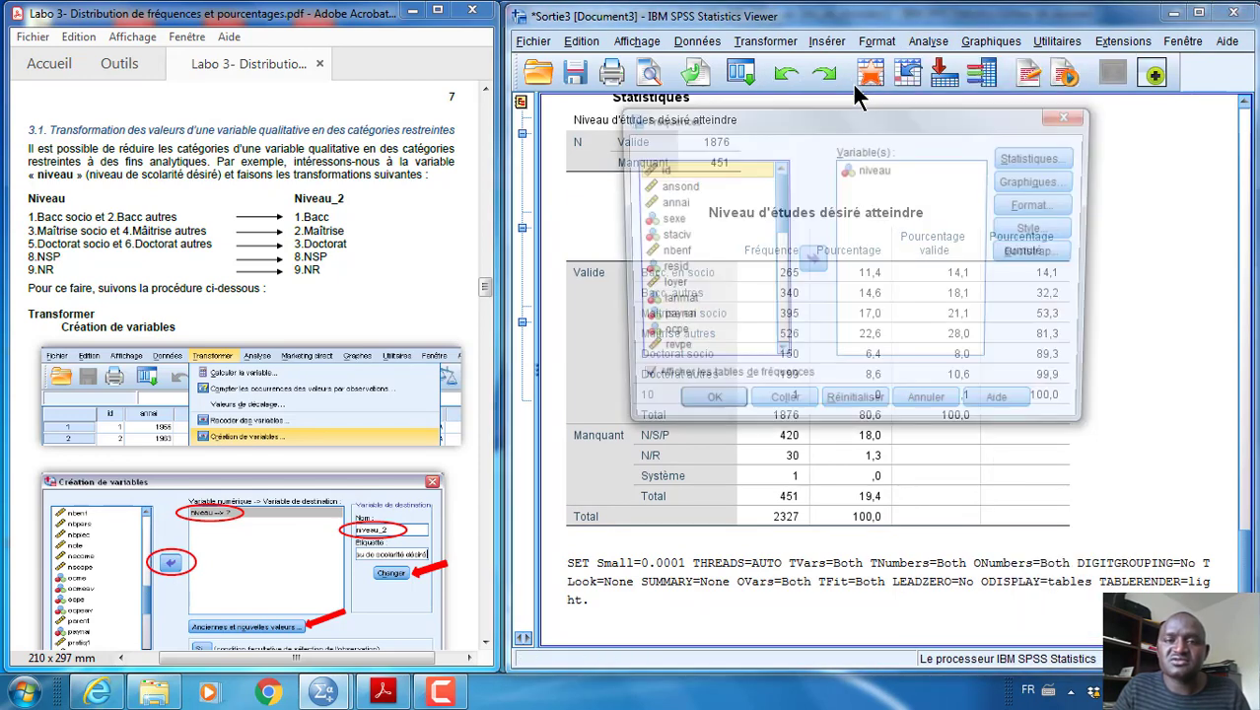
{"action": "left_click", "coordinate": [704, 408]}
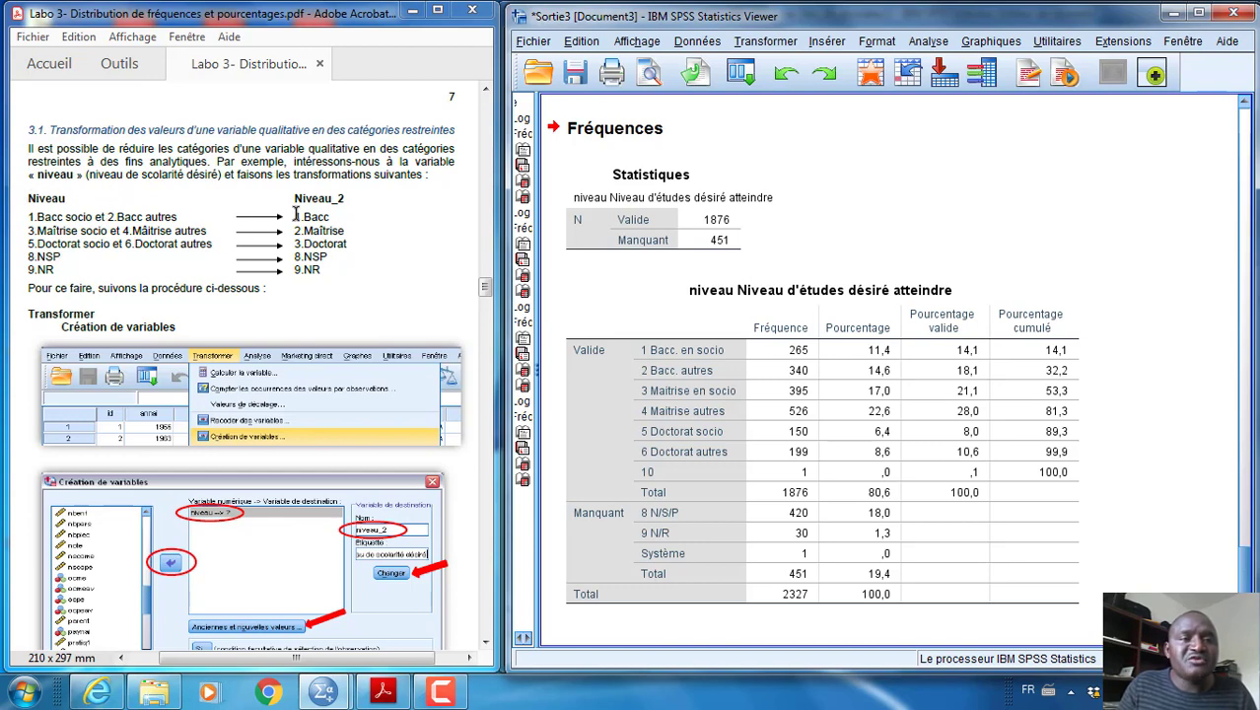
Consult the guide's Niveau_2 procedure, open Création de variables, and move the dialog up over the output
{"action": "left_click_drag", "start_coordinate": [296, 198], "coordinate": [357, 198]}
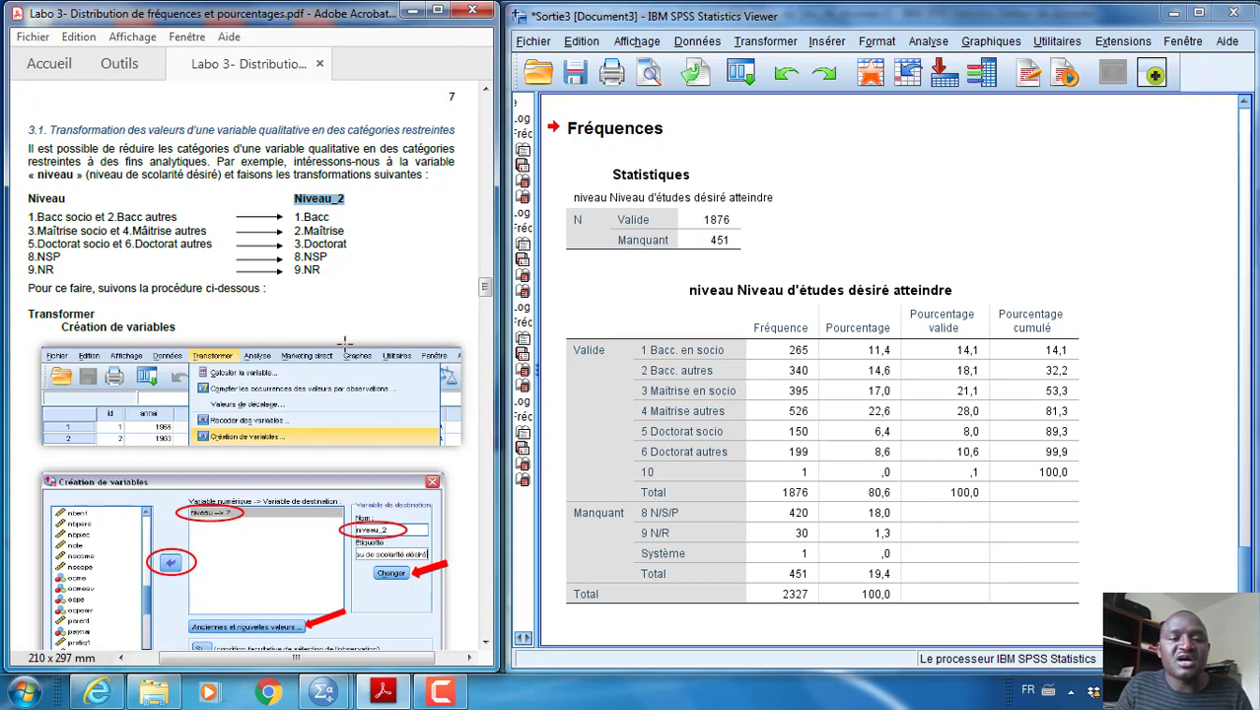
{"action": "scroll", "coordinate": [345, 383], "scroll_direction": "down", "scroll_amount": 2}
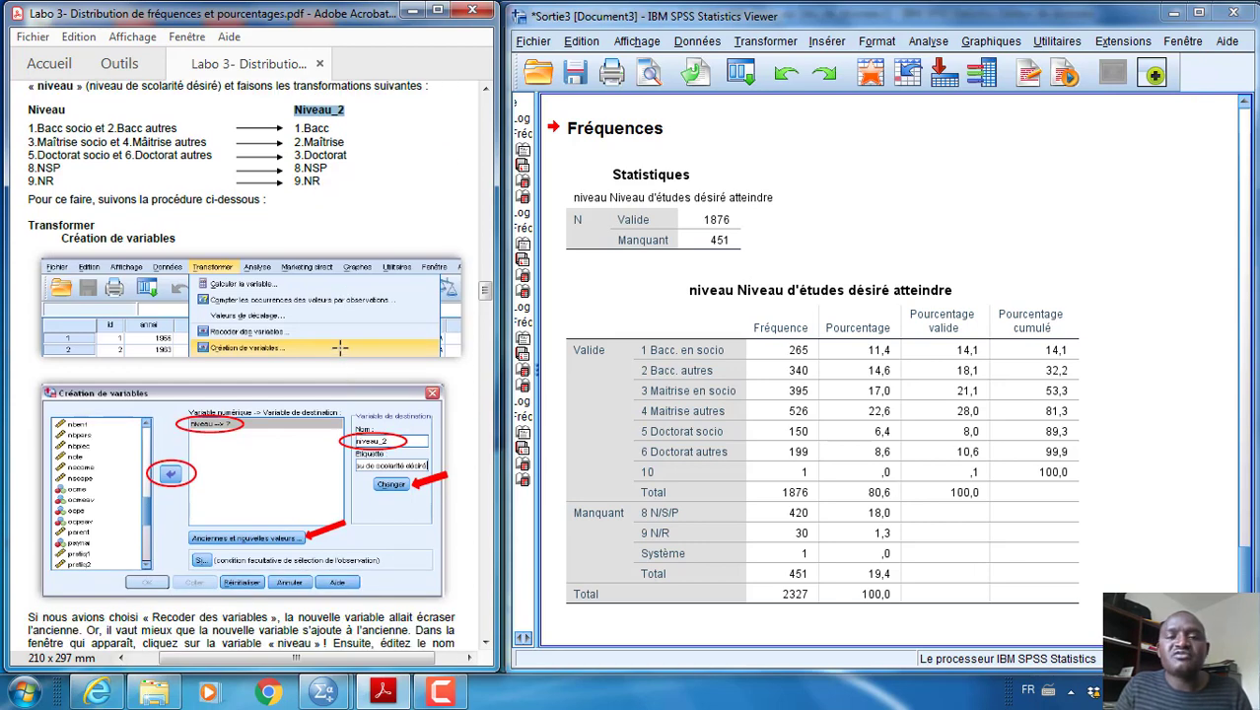
{"action": "left_click", "coordinate": [869, 283]}
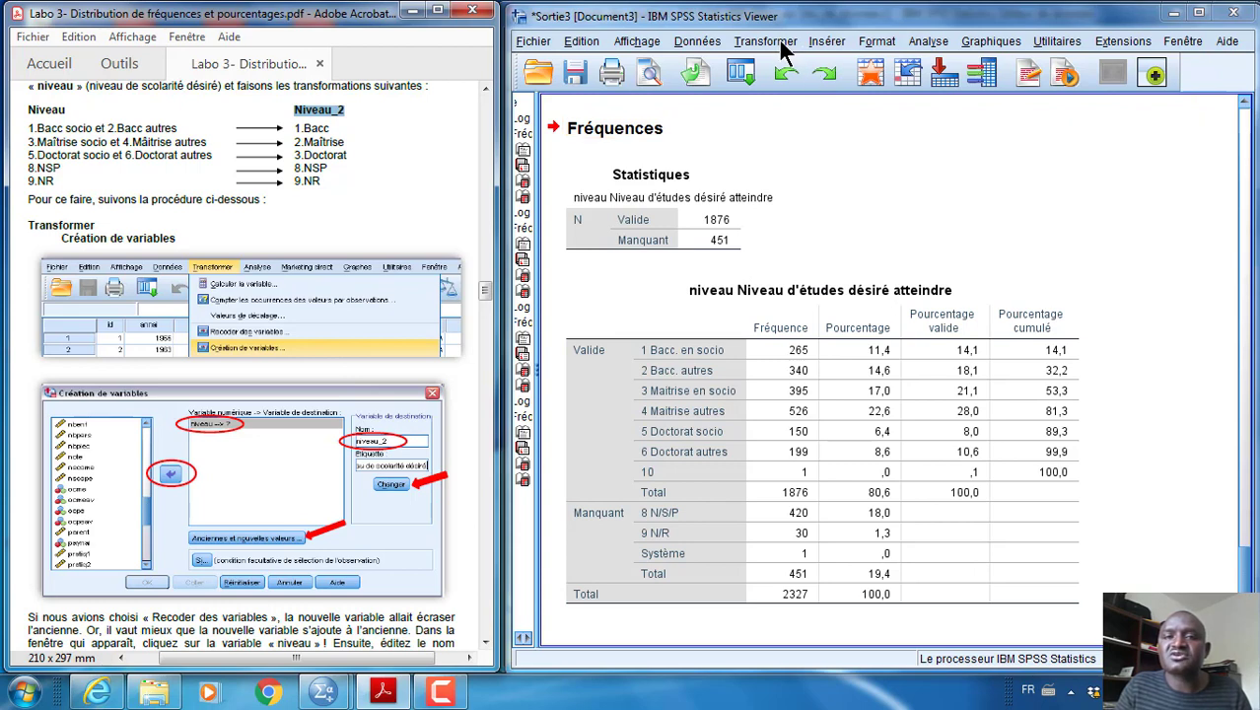
{"action": "left_click", "coordinate": [768, 42]}
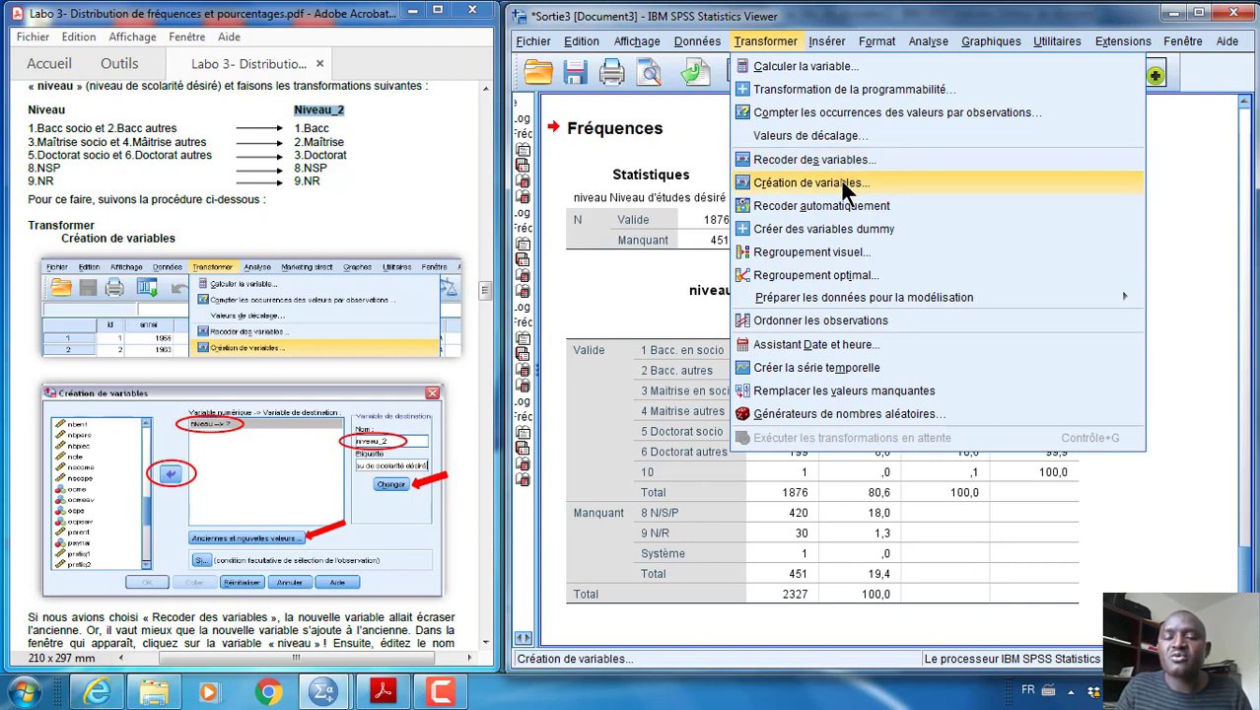
{"action": "left_click", "coordinate": [843, 184]}
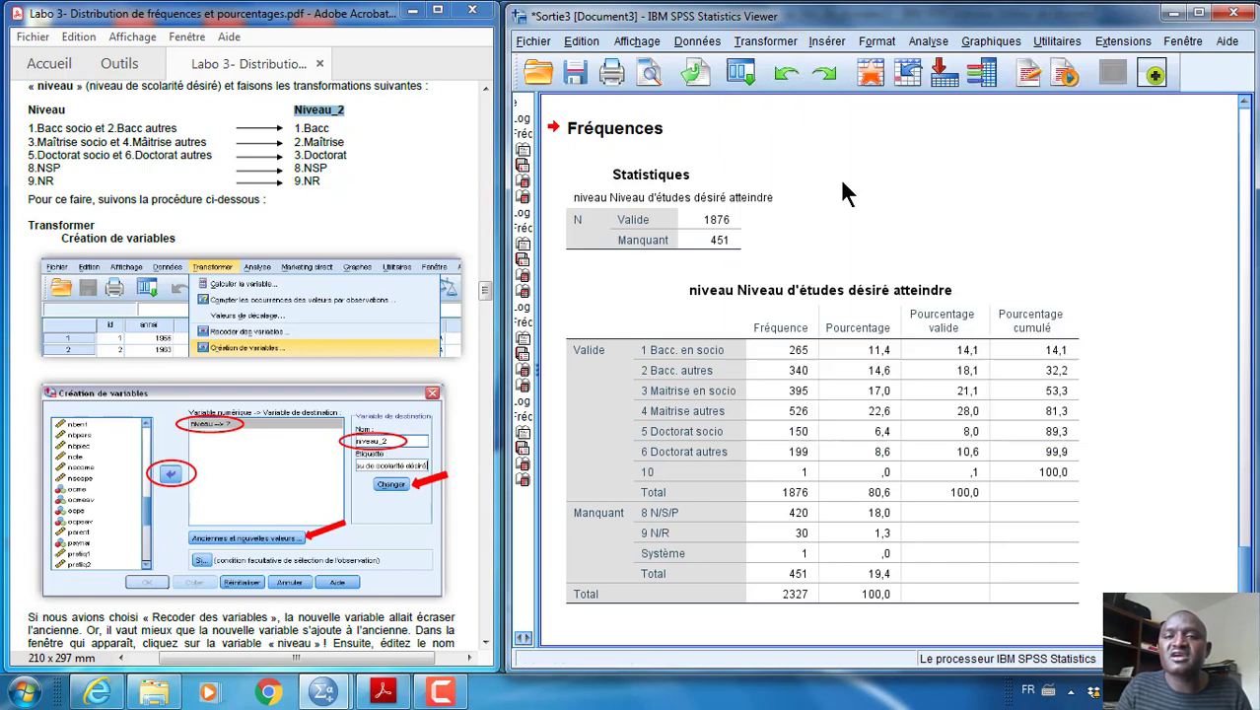
{"action": "left_click_drag", "start_coordinate": [841, 181], "coordinate": [849, 62]}
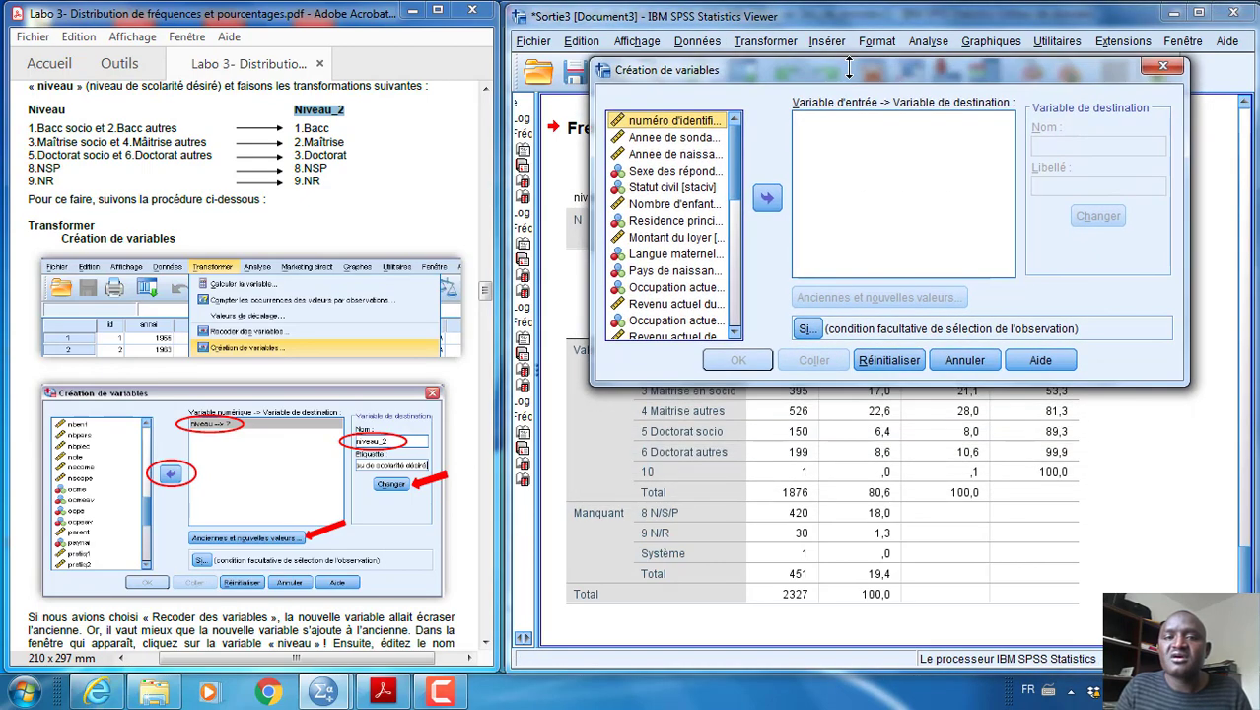
Show variable names instead of labels in the Création de variables list and add niveau as the input variable
{"action": "right_click", "coordinate": [660, 150]}
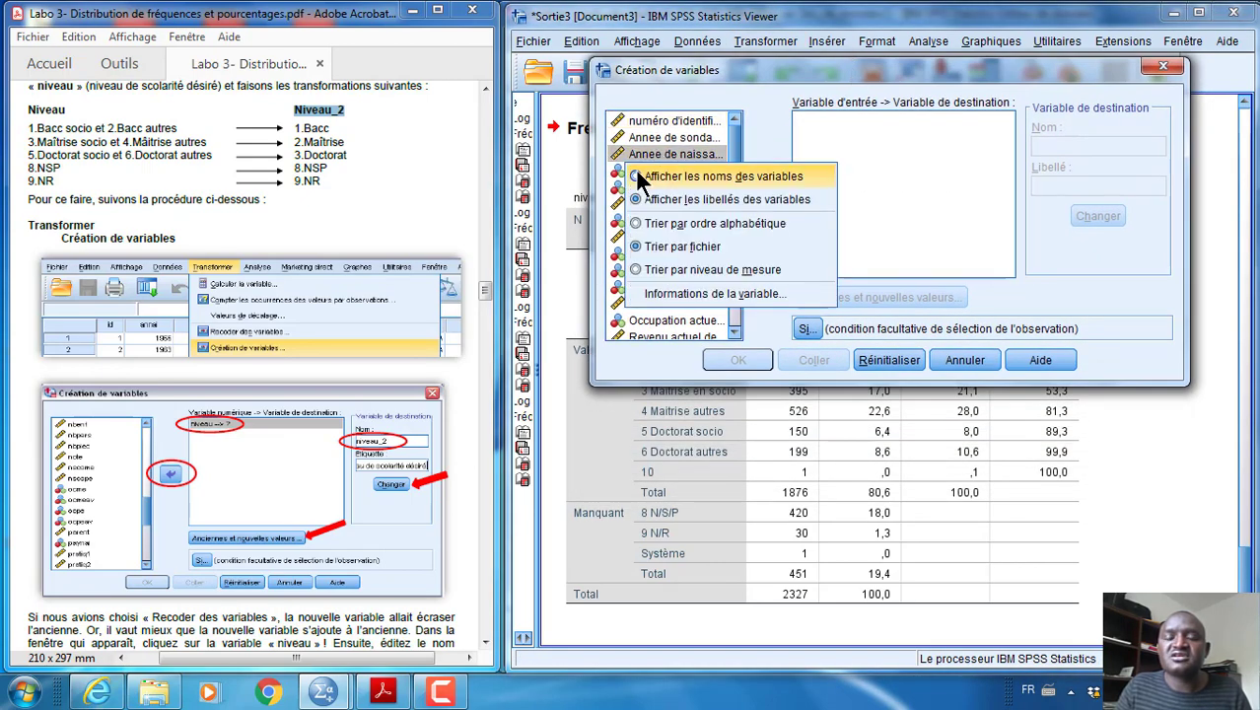
{"action": "left_click", "coordinate": [639, 172]}
{"action": "left_click", "coordinate": [646, 187]}
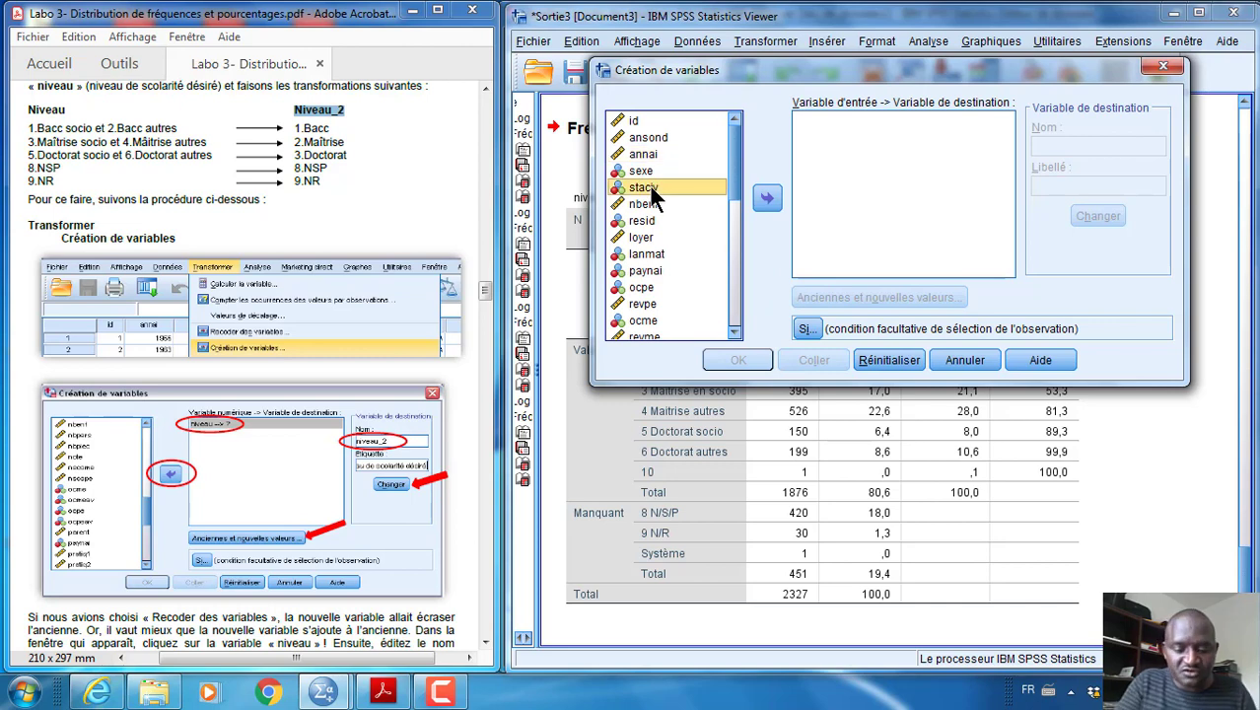
{"action": "type", "text": "ni"}
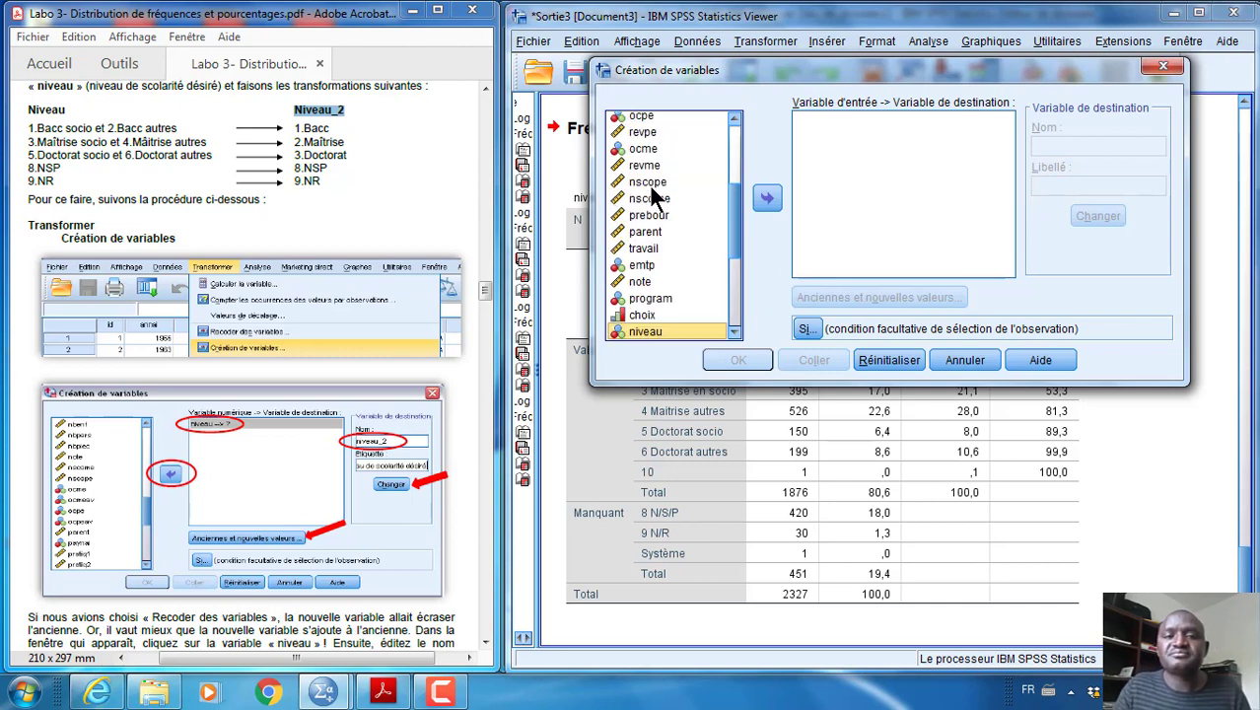
{"action": "scroll", "coordinate": [648, 183], "scroll_direction": "down", "scroll_amount": 4}
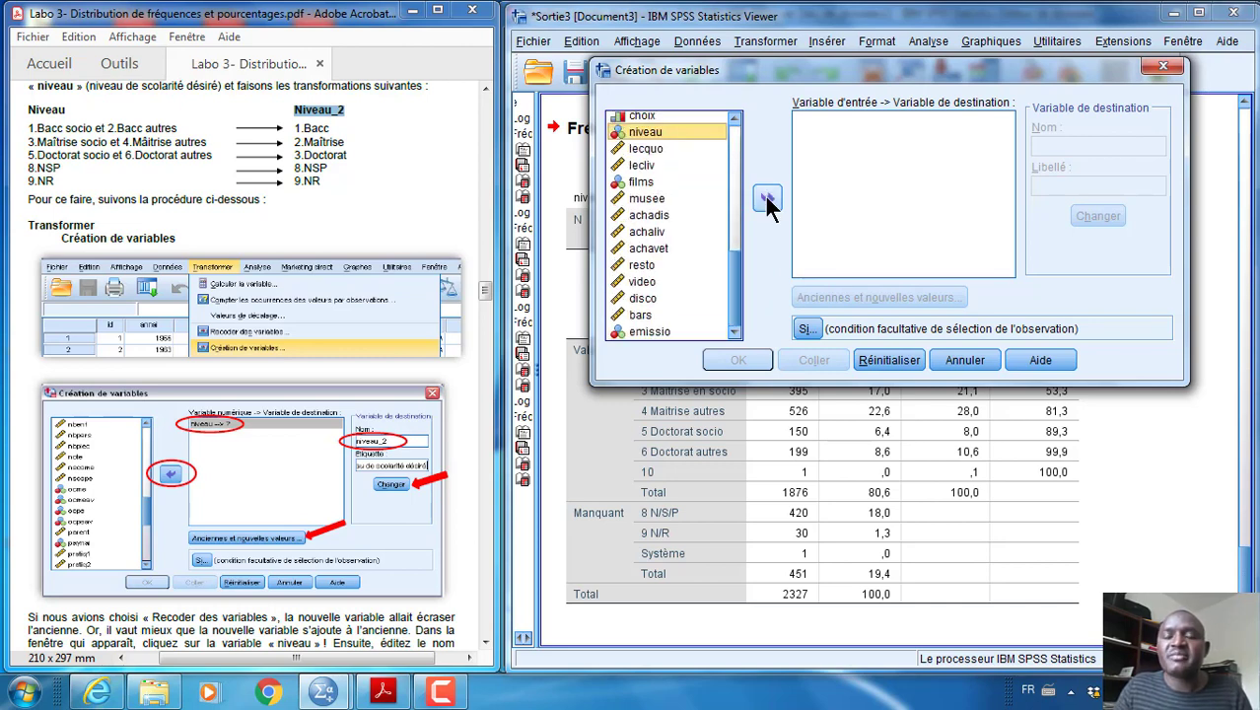
{"action": "left_click", "coordinate": [766, 196]}
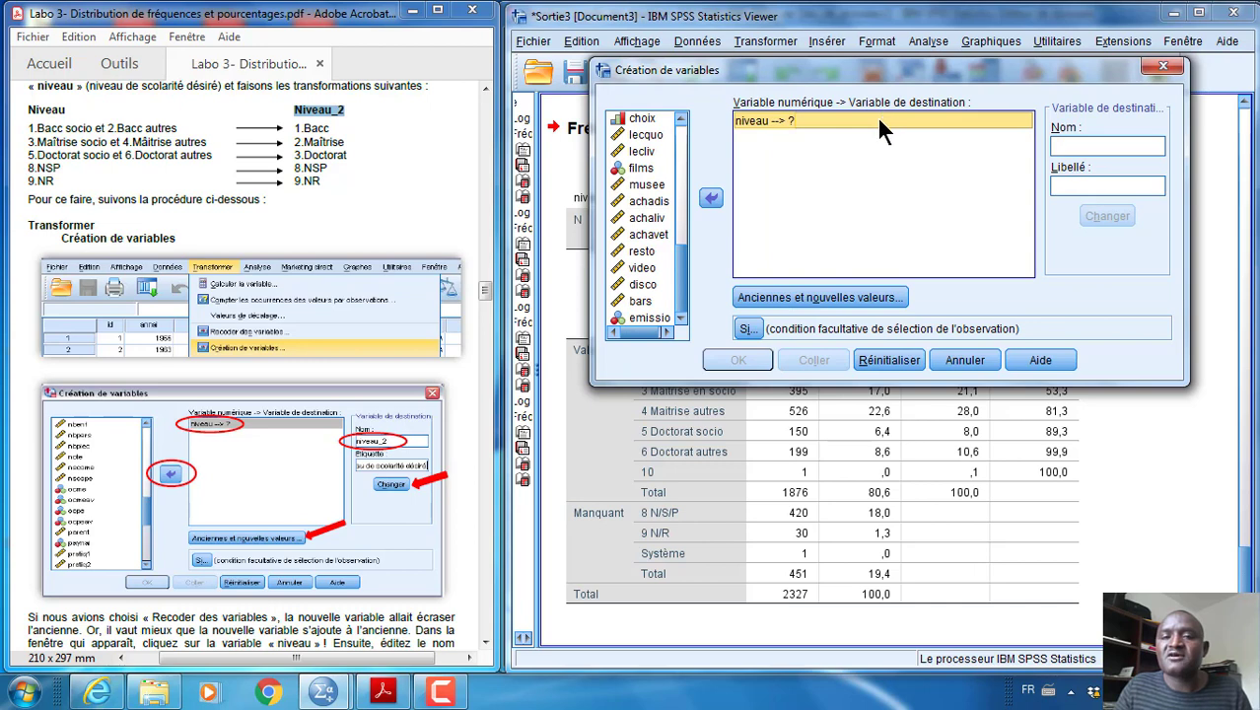
Name the destination variable Niveau2, label it Niveau de scolarité désiré, and apply this to niveau
{"action": "left_click", "coordinate": [48, 111]}
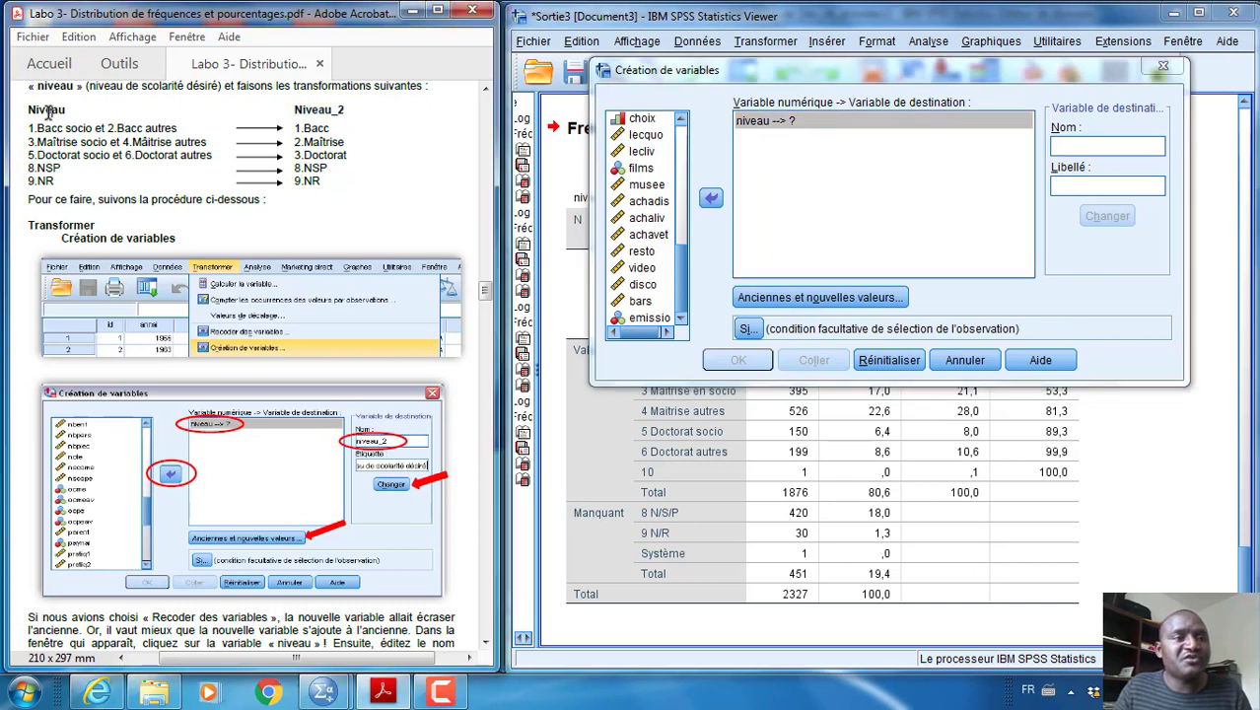
{"action": "left_click", "coordinate": [1103, 146]}
{"action": "type", "text": "Nive"}
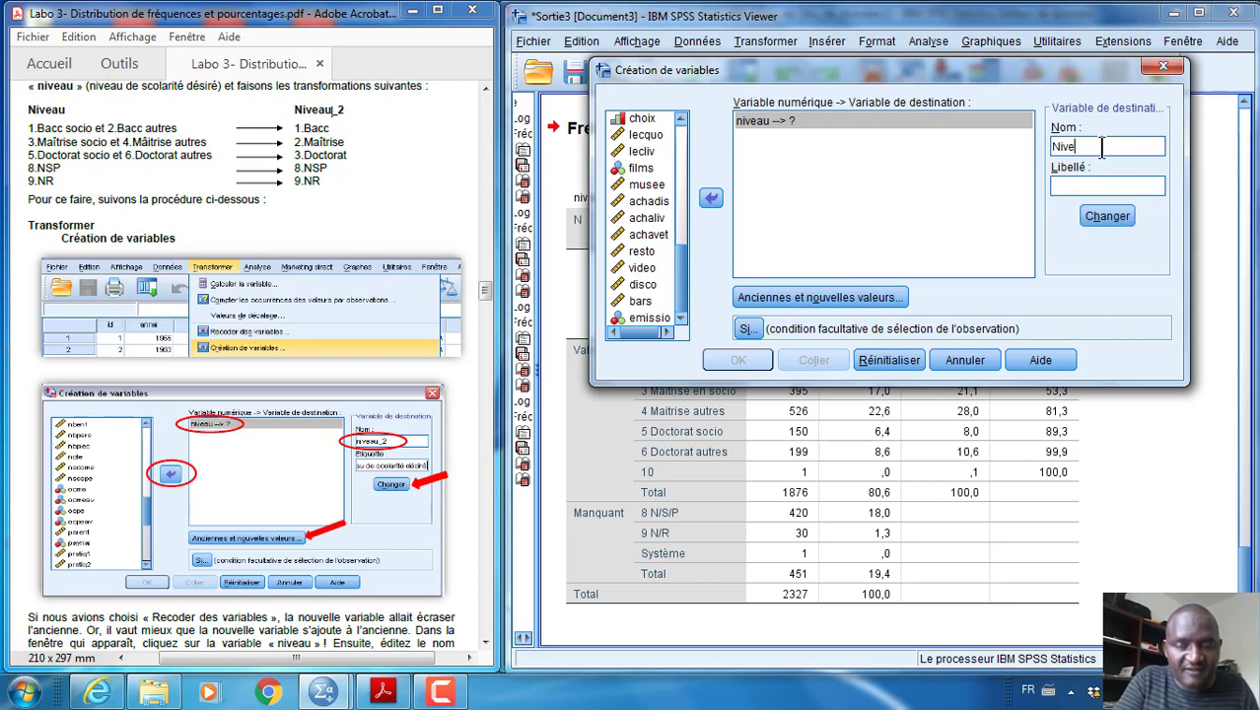
{"action": "type", "text": "au2"}
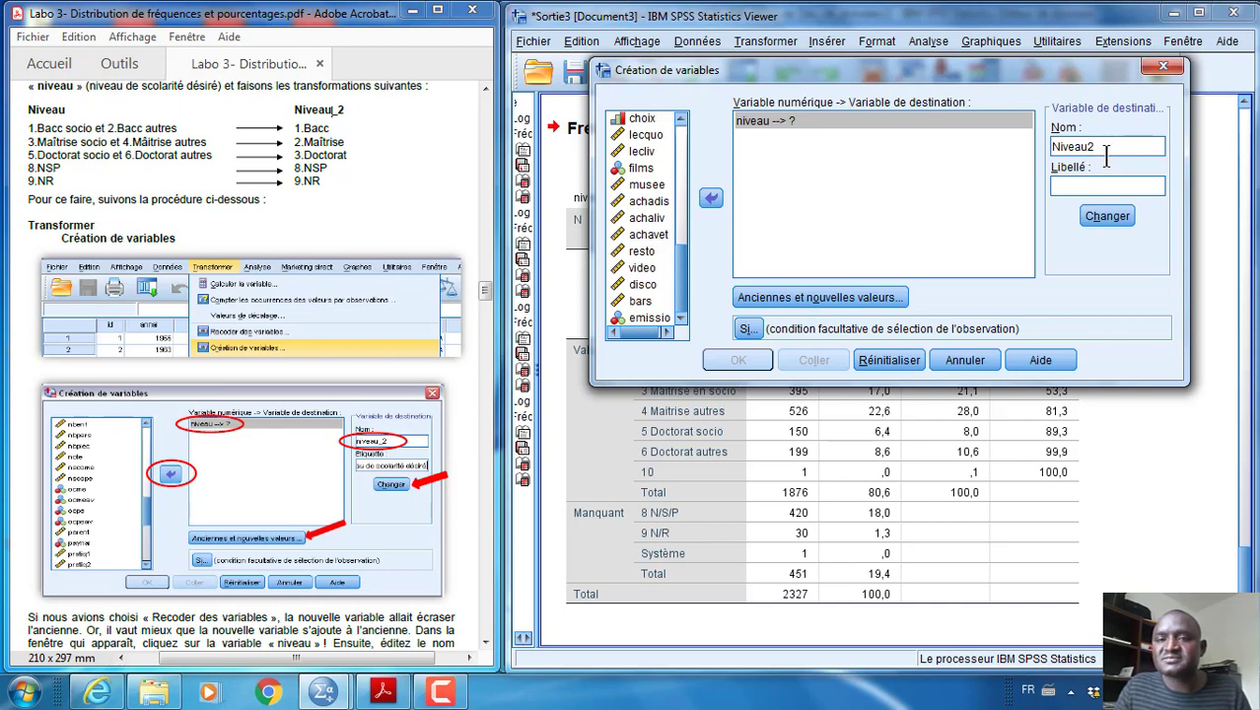
{"action": "left_click", "coordinate": [1080, 187]}
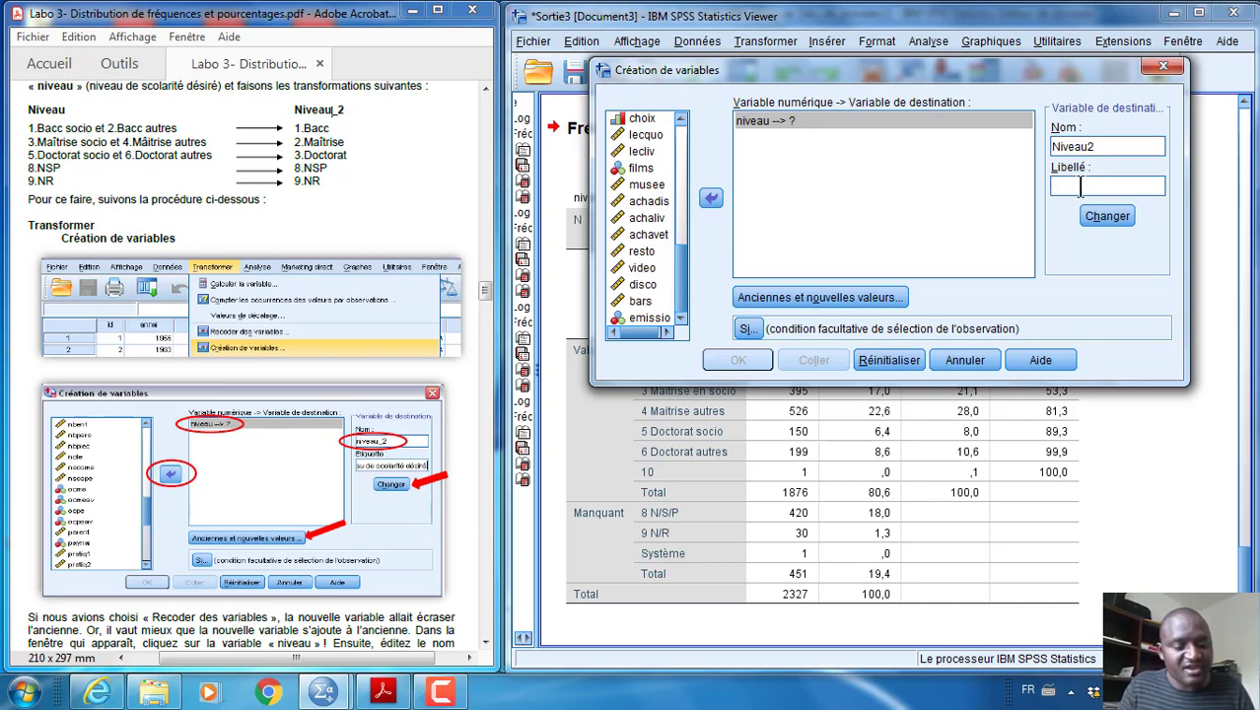
{"action": "type", "text": "Niveau de "}
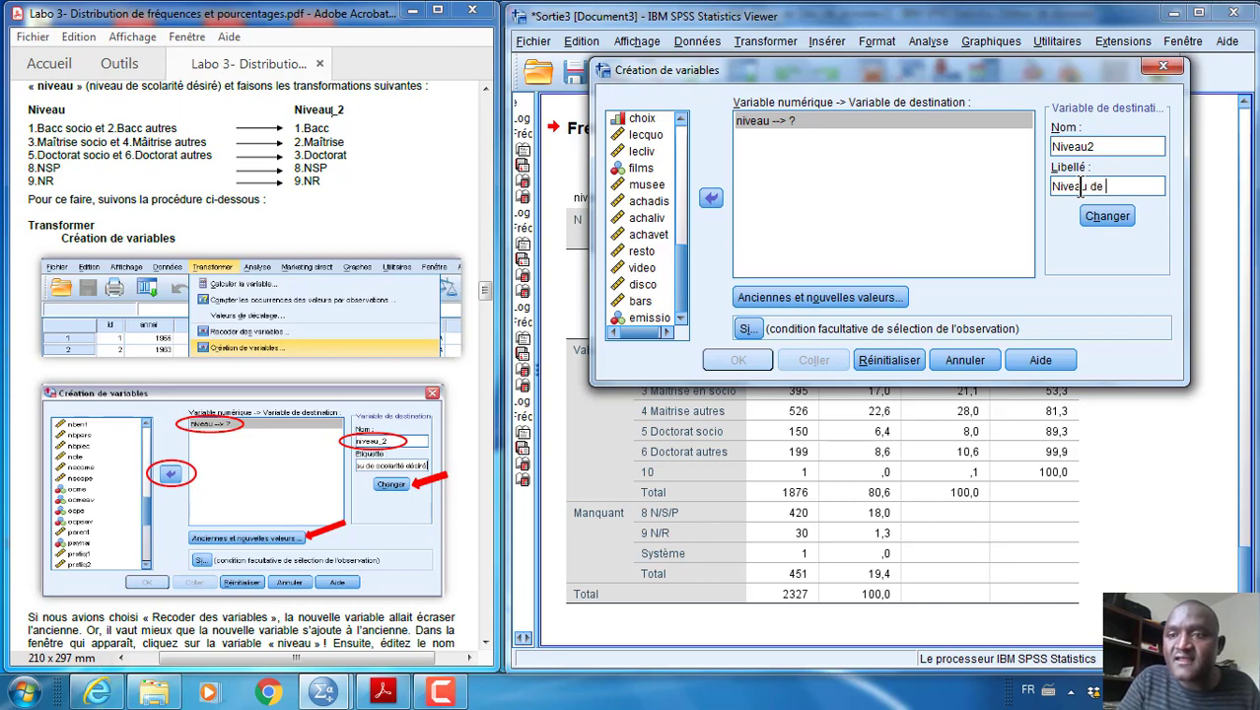
{"action": "type", "text": "scolar"}
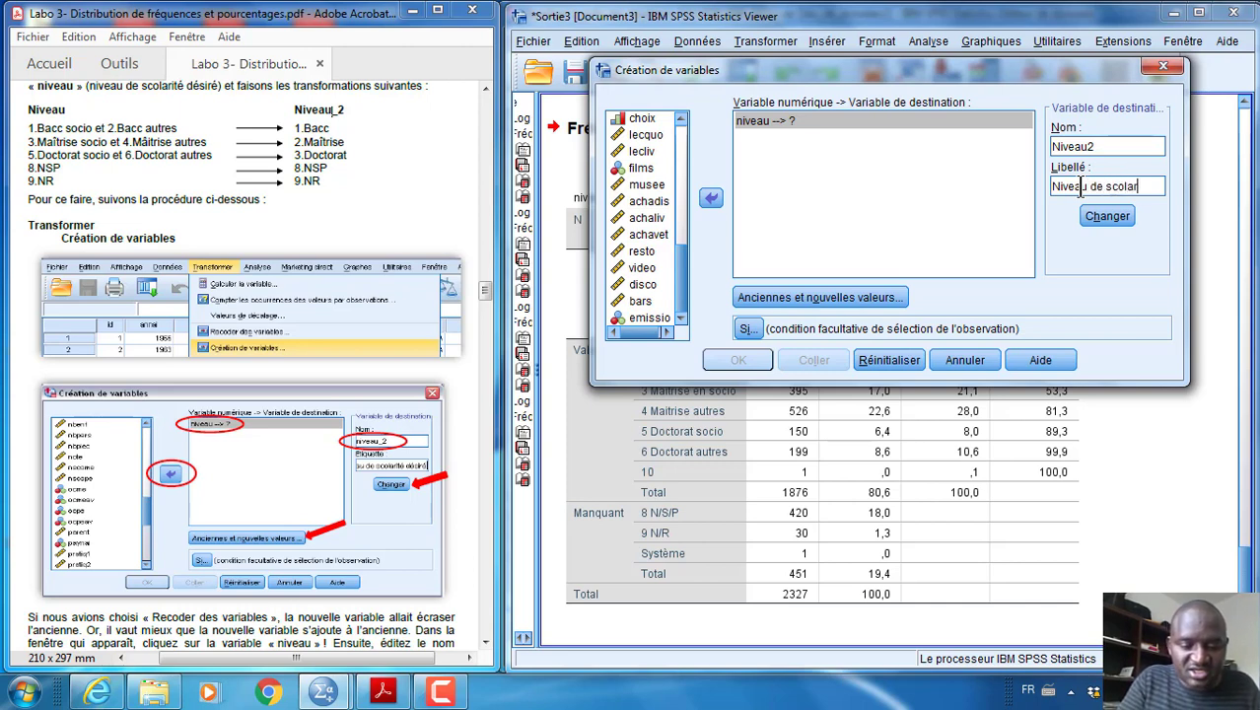
{"action": "type", "text": "ité désiré"}
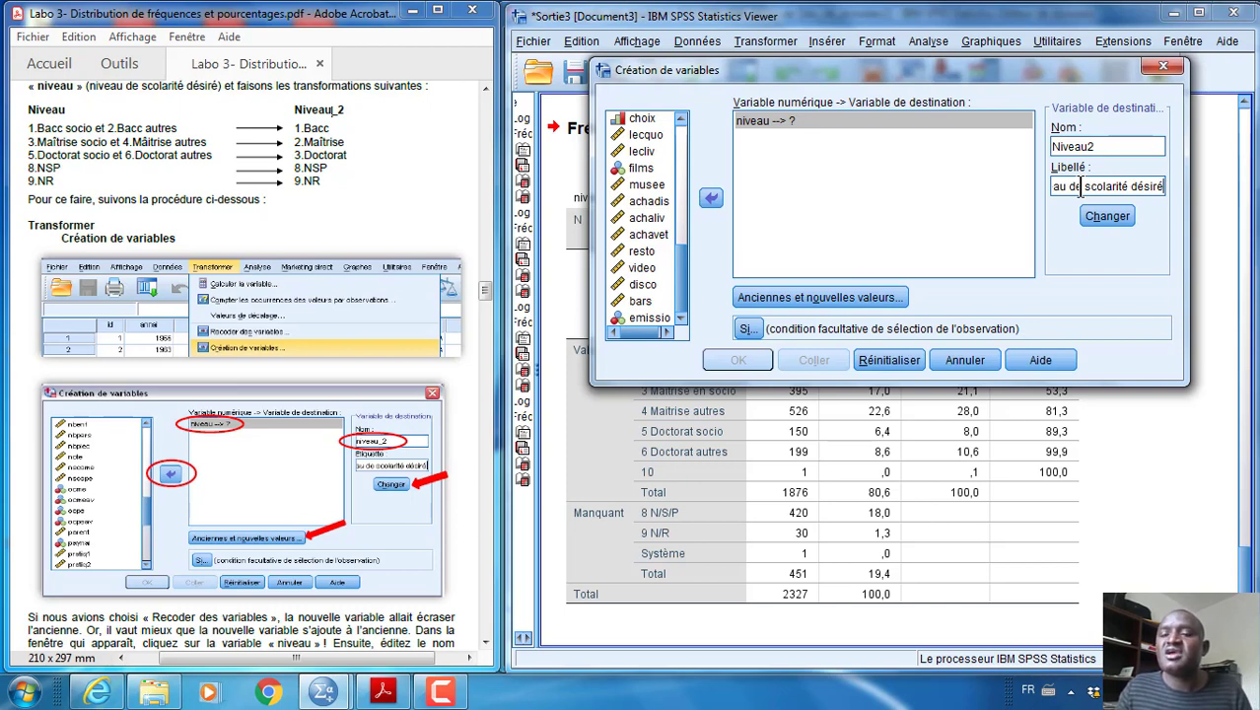
{"action": "left_click", "coordinate": [1106, 216]}
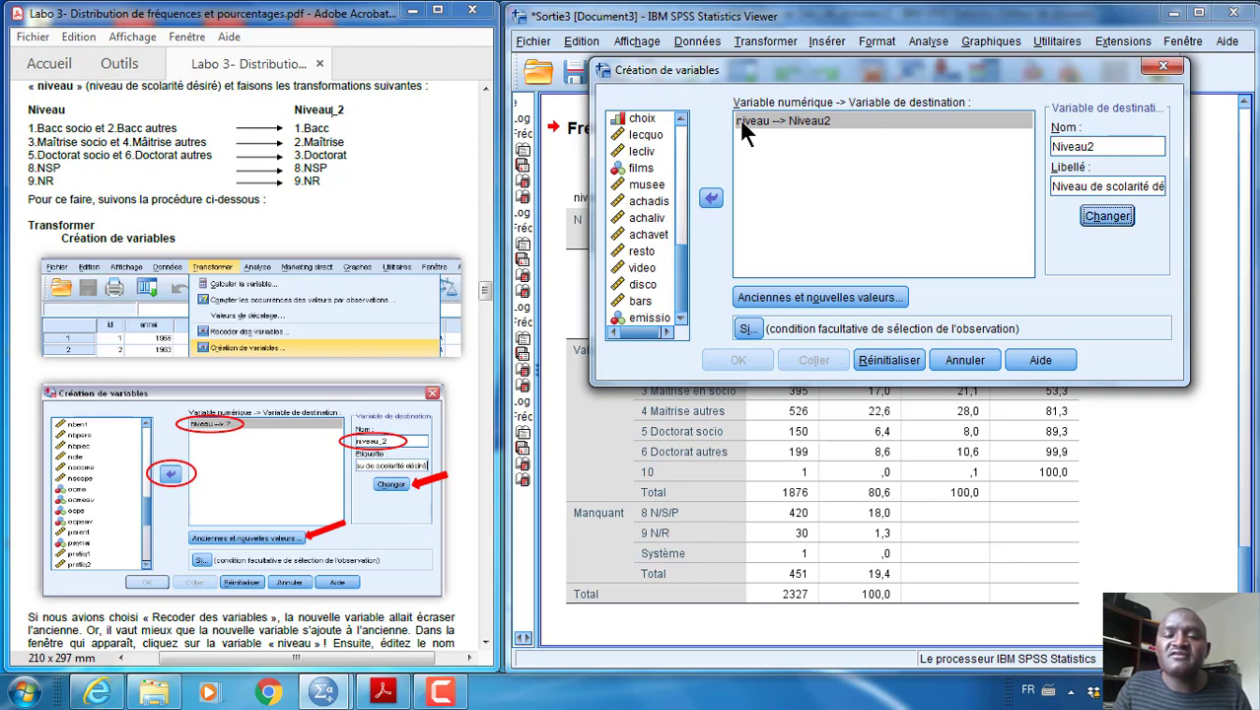
{"action": "left_click", "coordinate": [828, 120]}
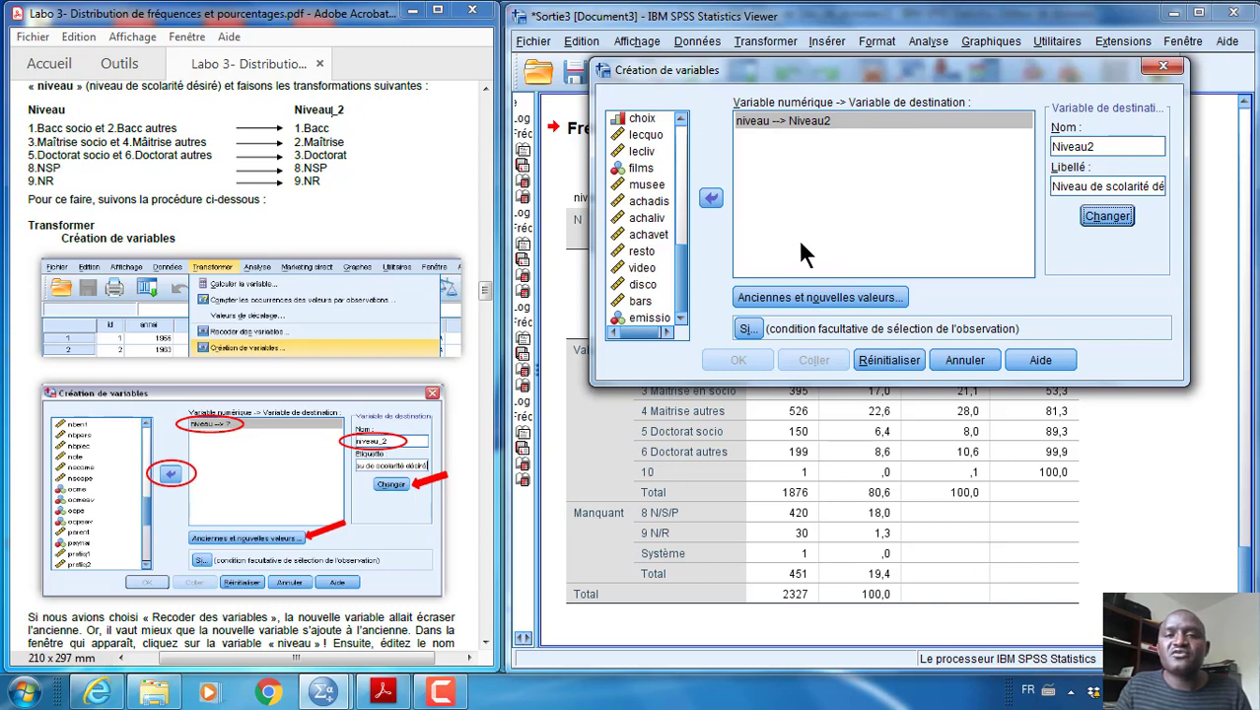
Open the old and new values definition for niveau and move its dialog down, clear of the destination variable fields
{"action": "left_click", "coordinate": [814, 298]}
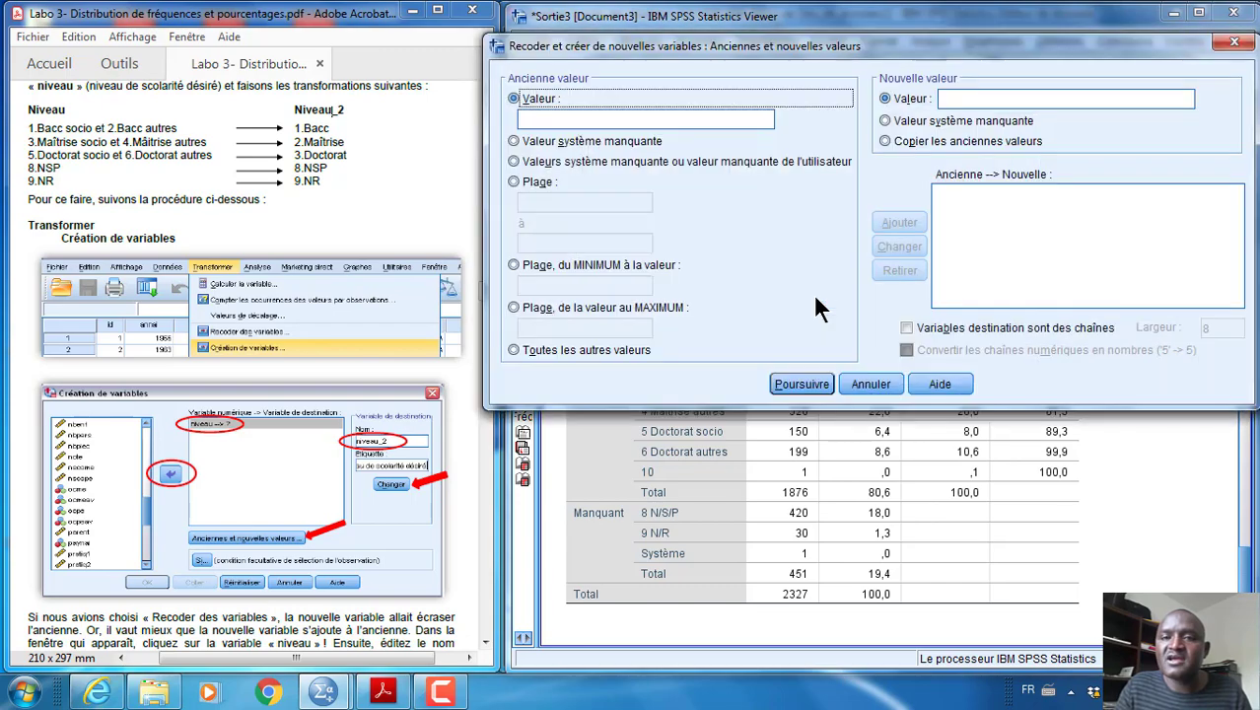
{"action": "left_click_drag", "start_coordinate": [1005, 44], "coordinate": [991, 248]}
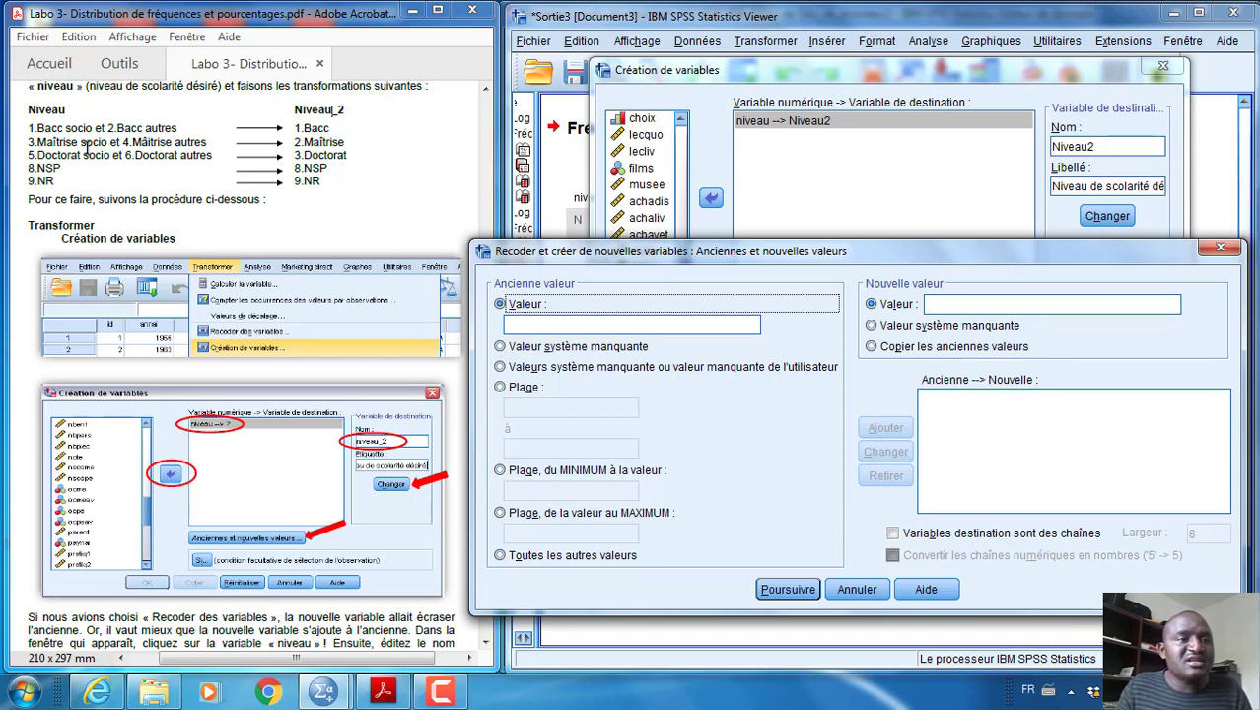
{"action": "left_click", "coordinate": [37, 129]}
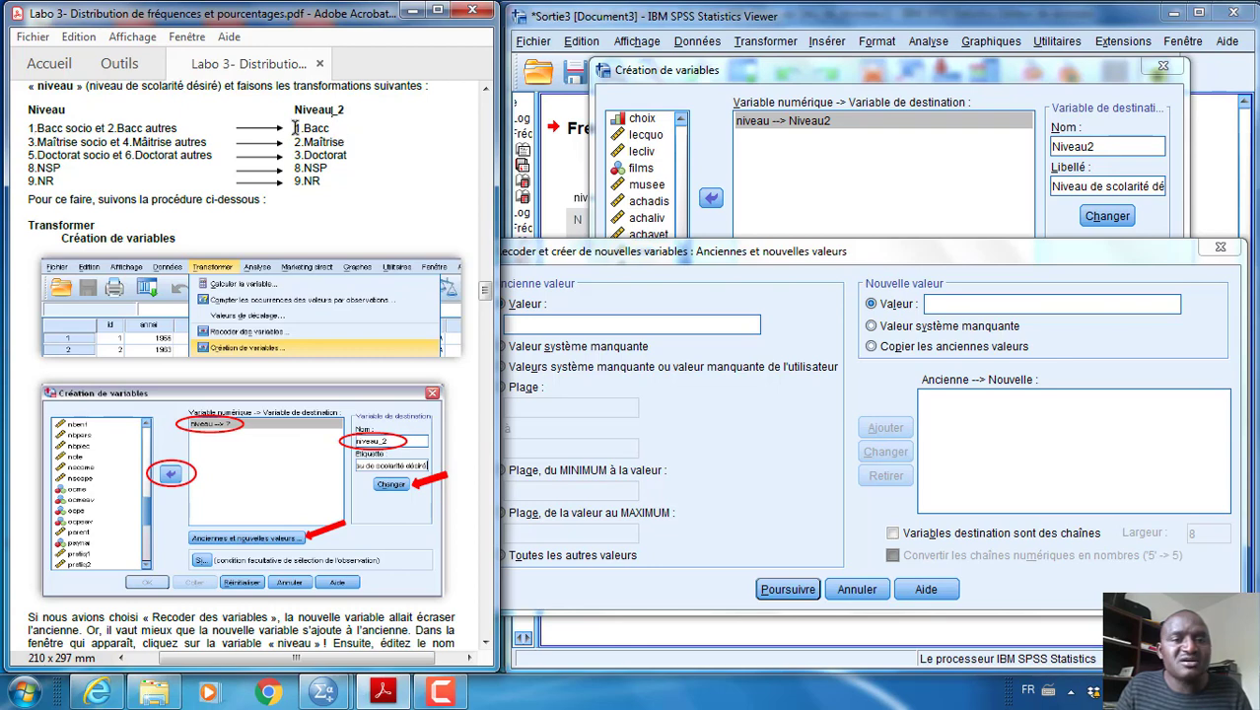
Add the recoding rules that turn old values 1 and 2 of niveau into new value 1
{"action": "left_click", "coordinate": [583, 324]}
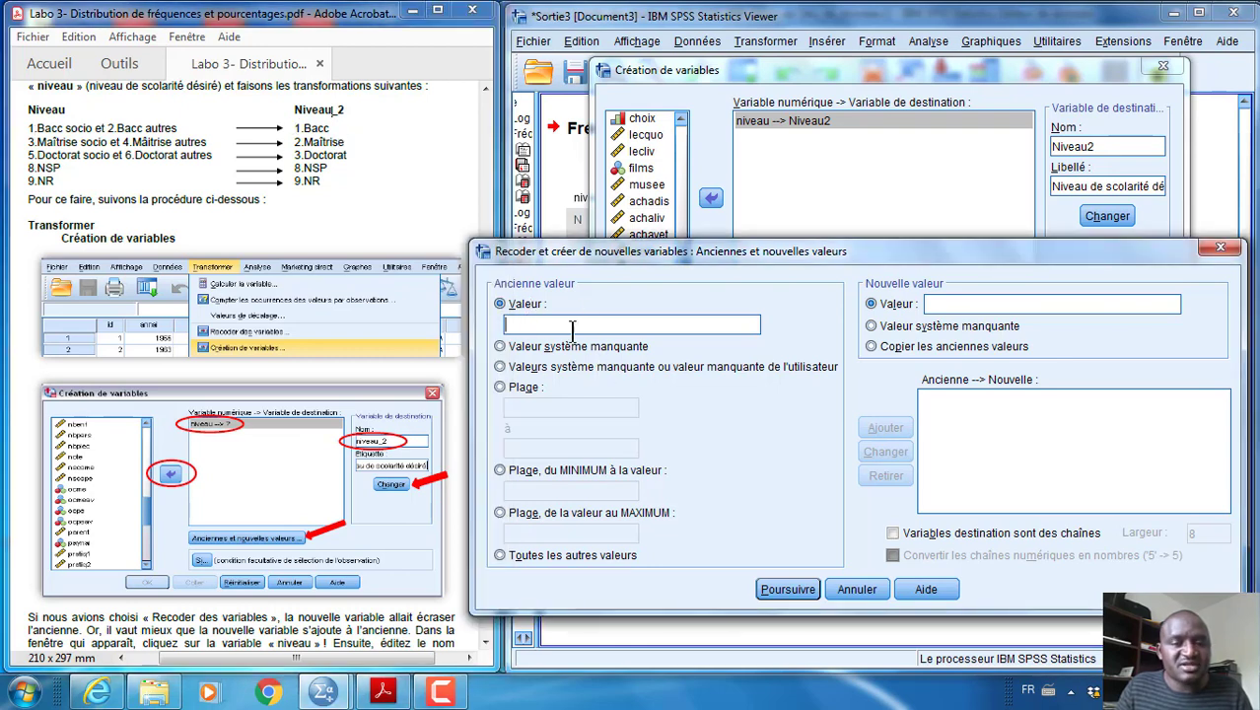
{"action": "type", "text": "1"}
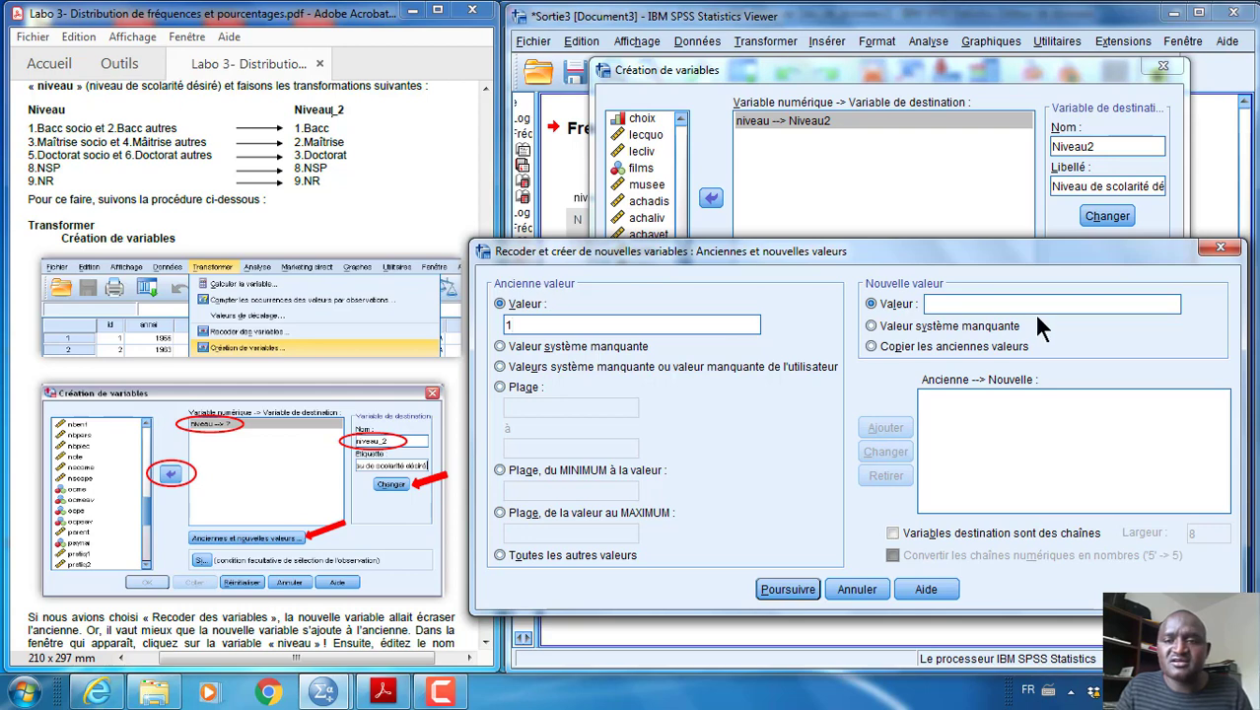
{"action": "left_click", "coordinate": [958, 303]}
{"action": "type", "text": "1"}
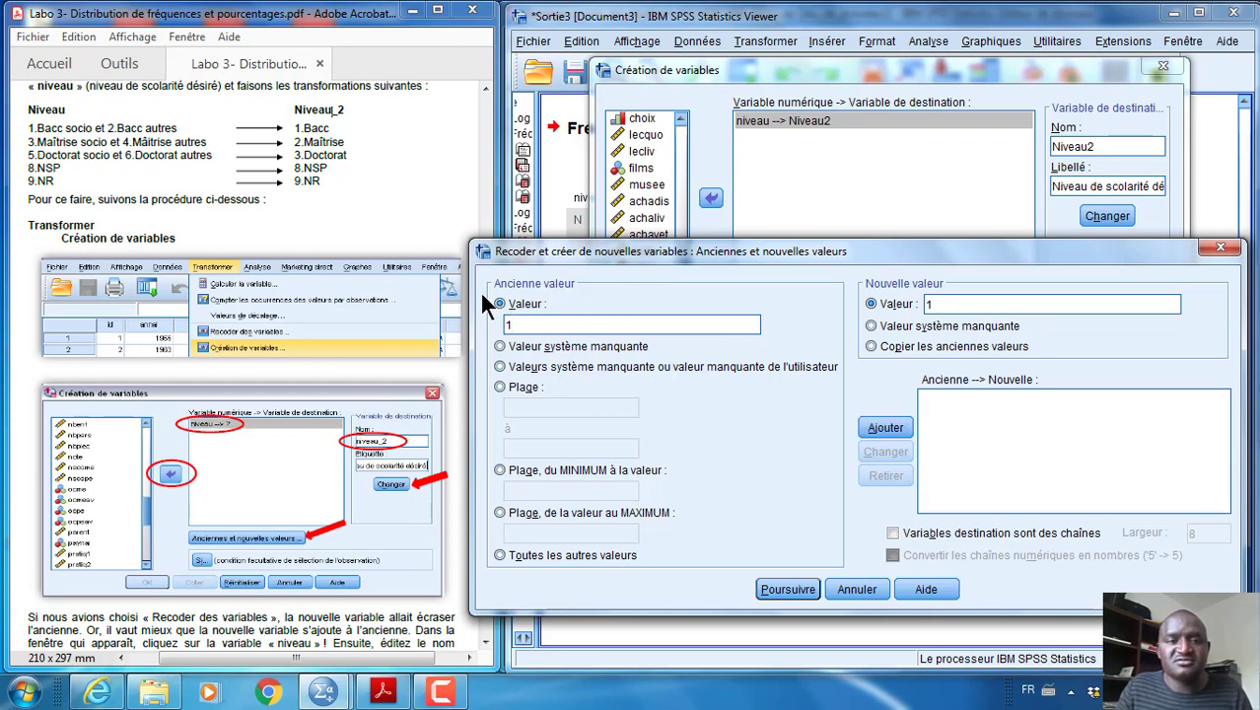
{"action": "left_click_drag", "start_coordinate": [470, 296], "coordinate": [494, 292]}
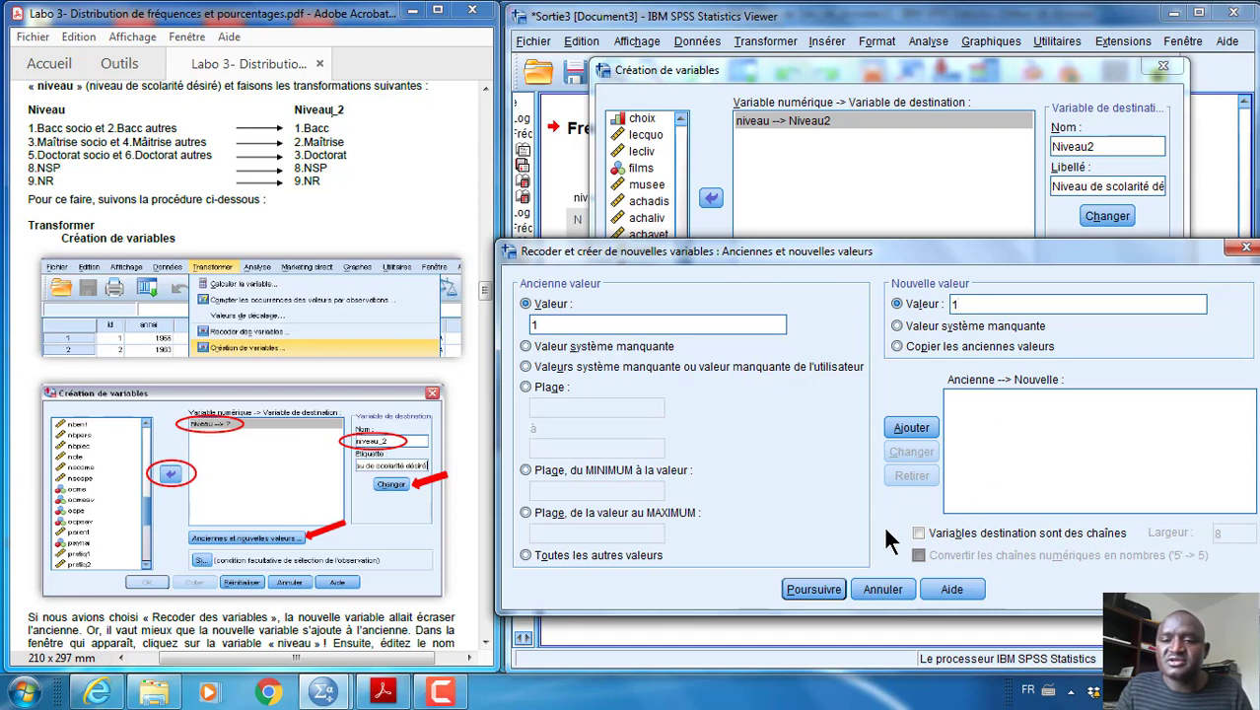
{"action": "left_click", "coordinate": [915, 427]}
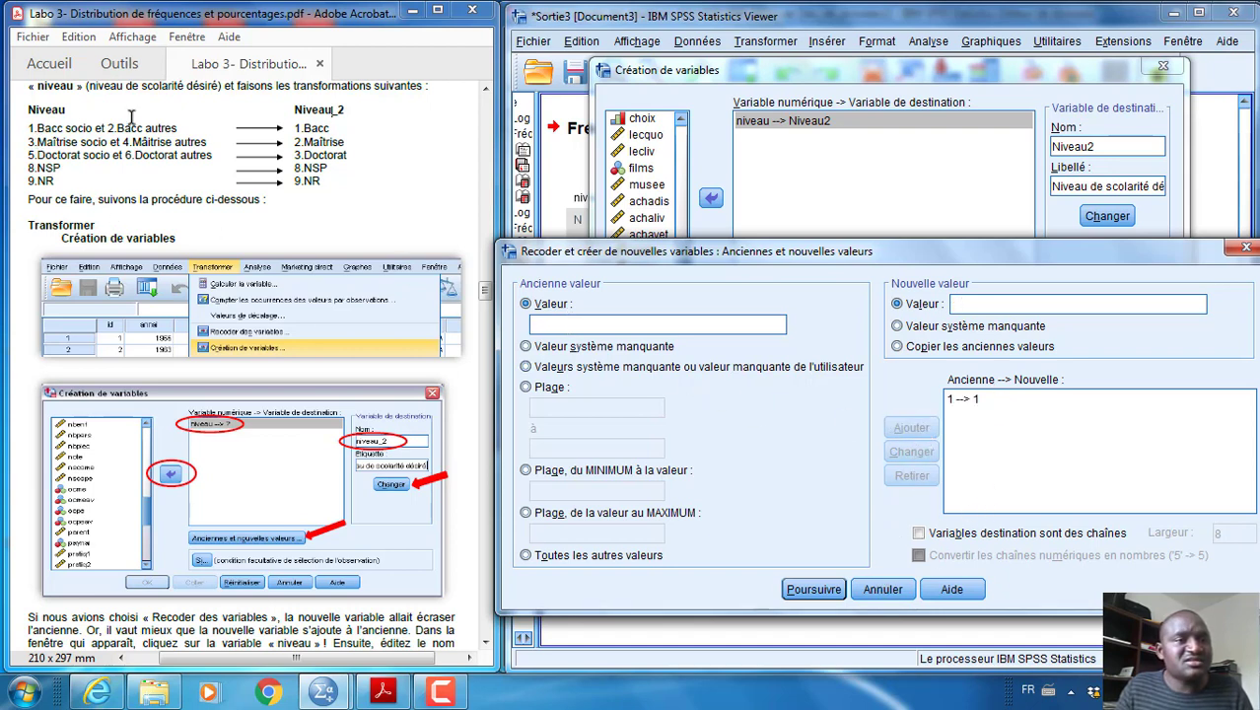
{"action": "type", "text": "2"}
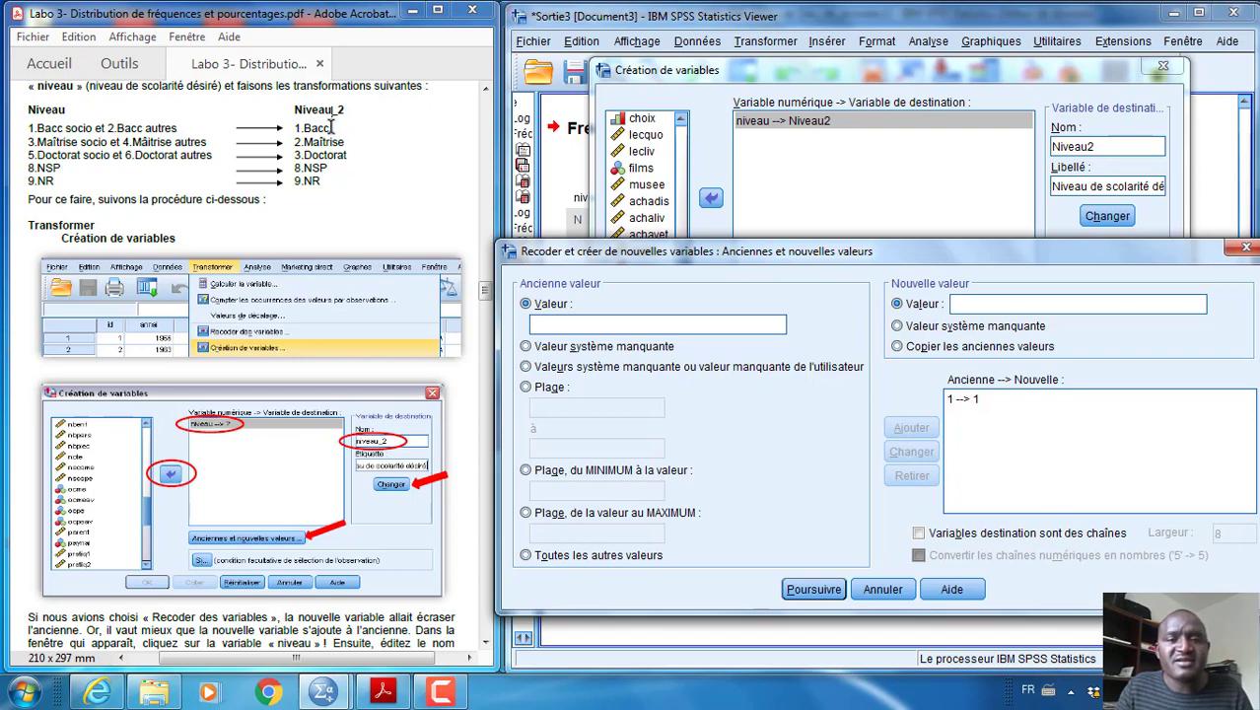
{"action": "left_click", "coordinate": [972, 304]}
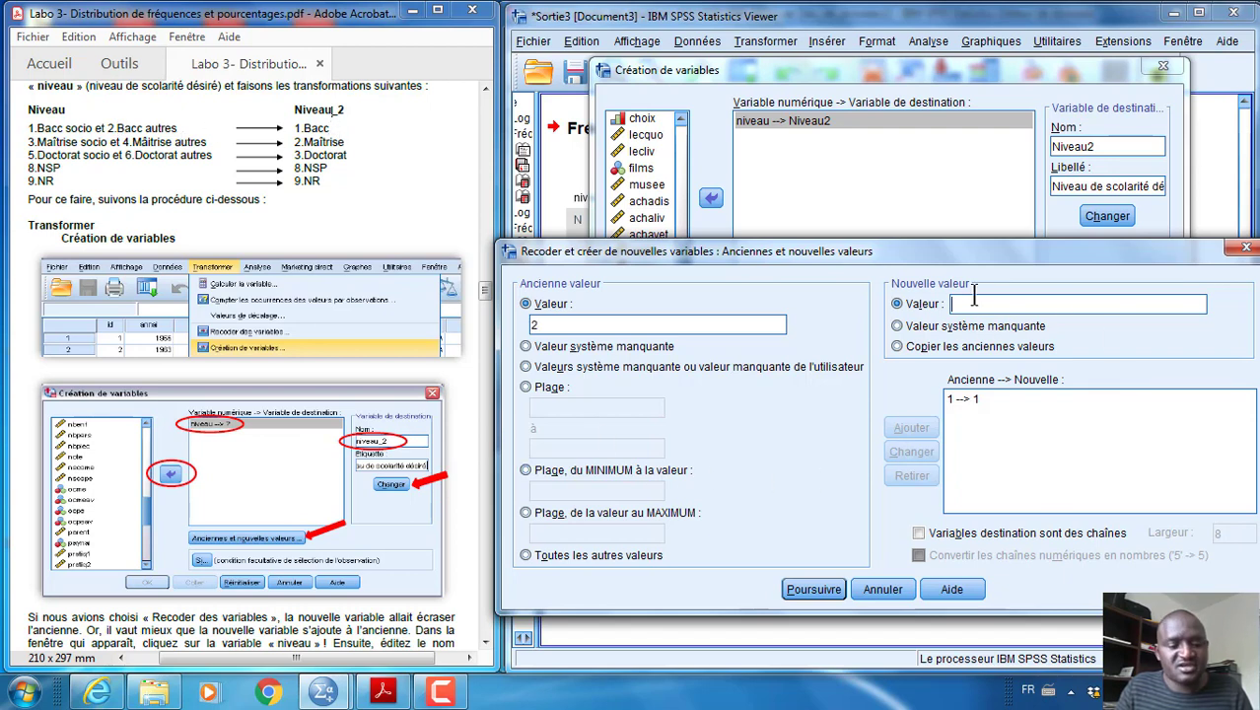
{"action": "type", "text": "1"}
{"action": "left_click", "coordinate": [914, 424]}
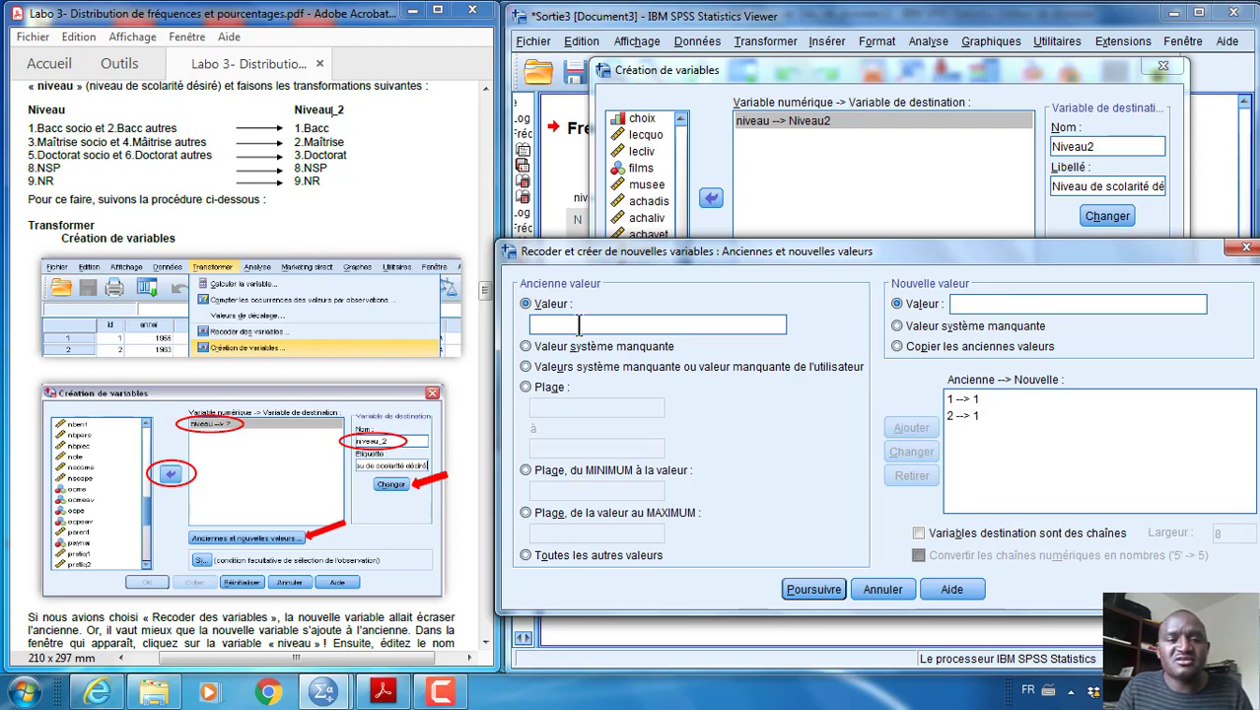
Add the recoding rules that turn old values 3 and 4 of niveau into new value 2
{"action": "type", "text": "3"}
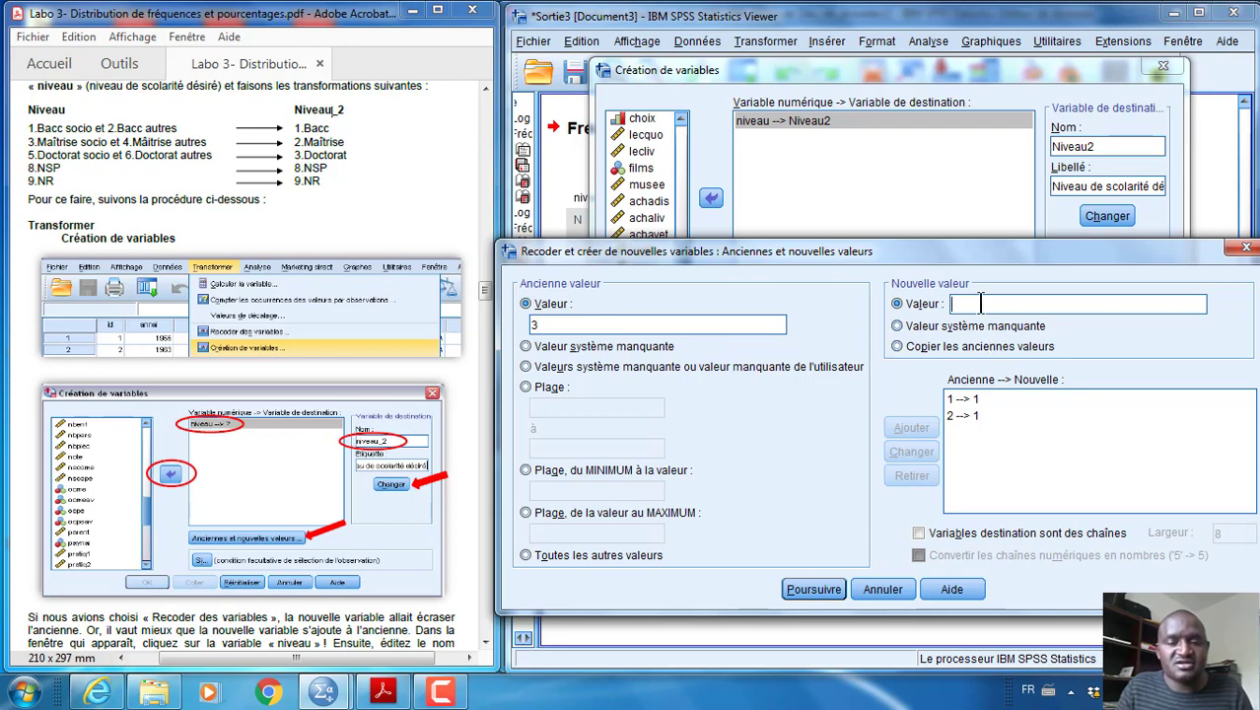
{"action": "type", "text": "2"}
{"action": "left_click", "coordinate": [919, 420]}
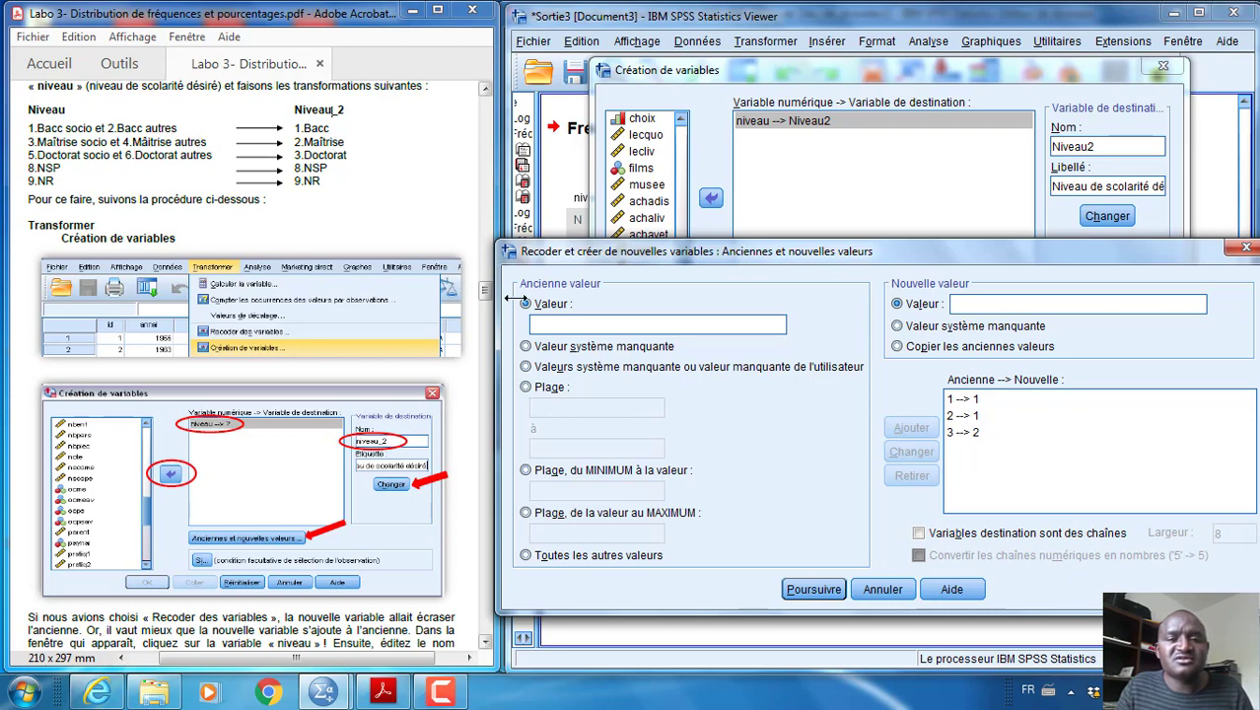
{"action": "type", "text": "4"}
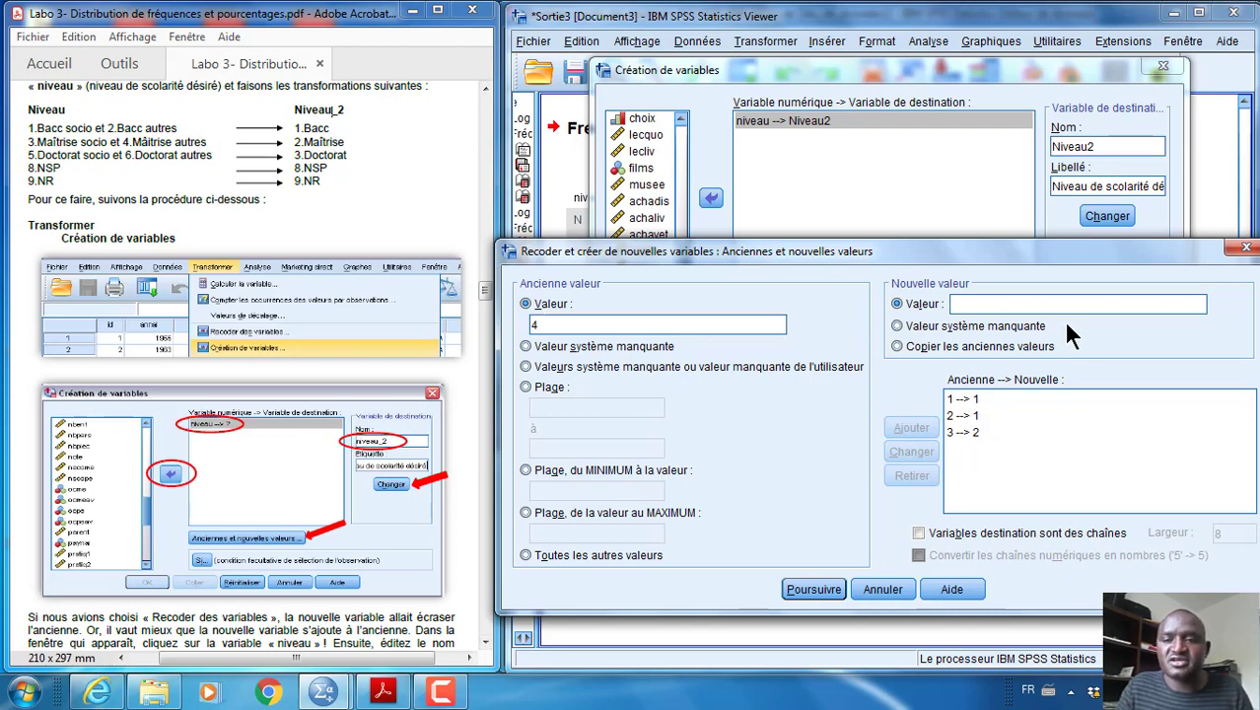
{"action": "left_click", "coordinate": [993, 306]}
{"action": "type", "text": "2"}
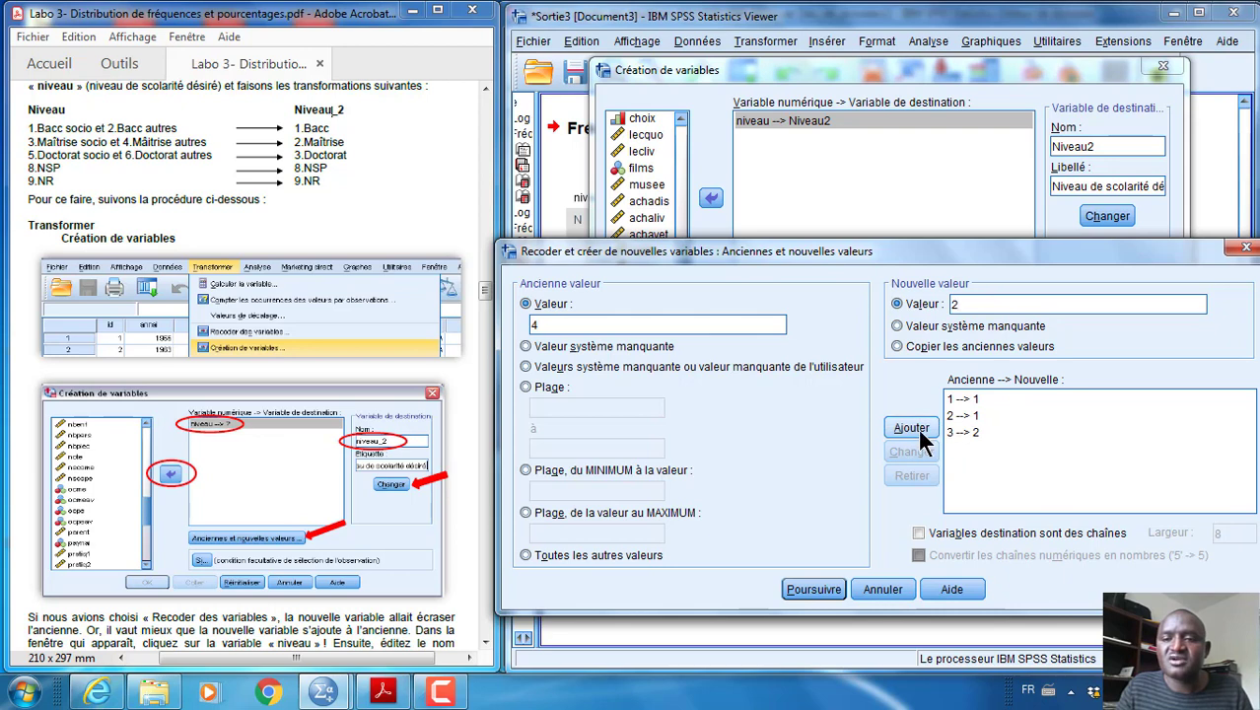
{"action": "left_click", "coordinate": [913, 427]}
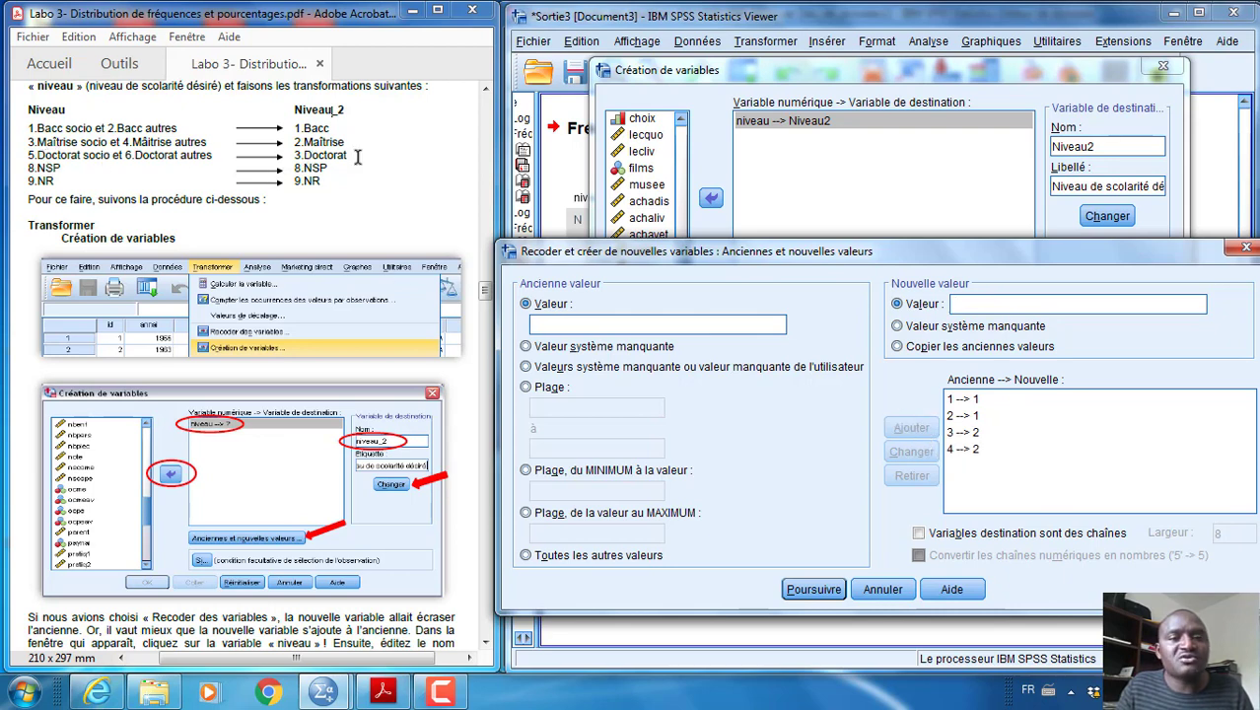
Add the recoding rules that turn old values 5 and 6 of niveau into new value 3
{"action": "left_click", "coordinate": [546, 324]}
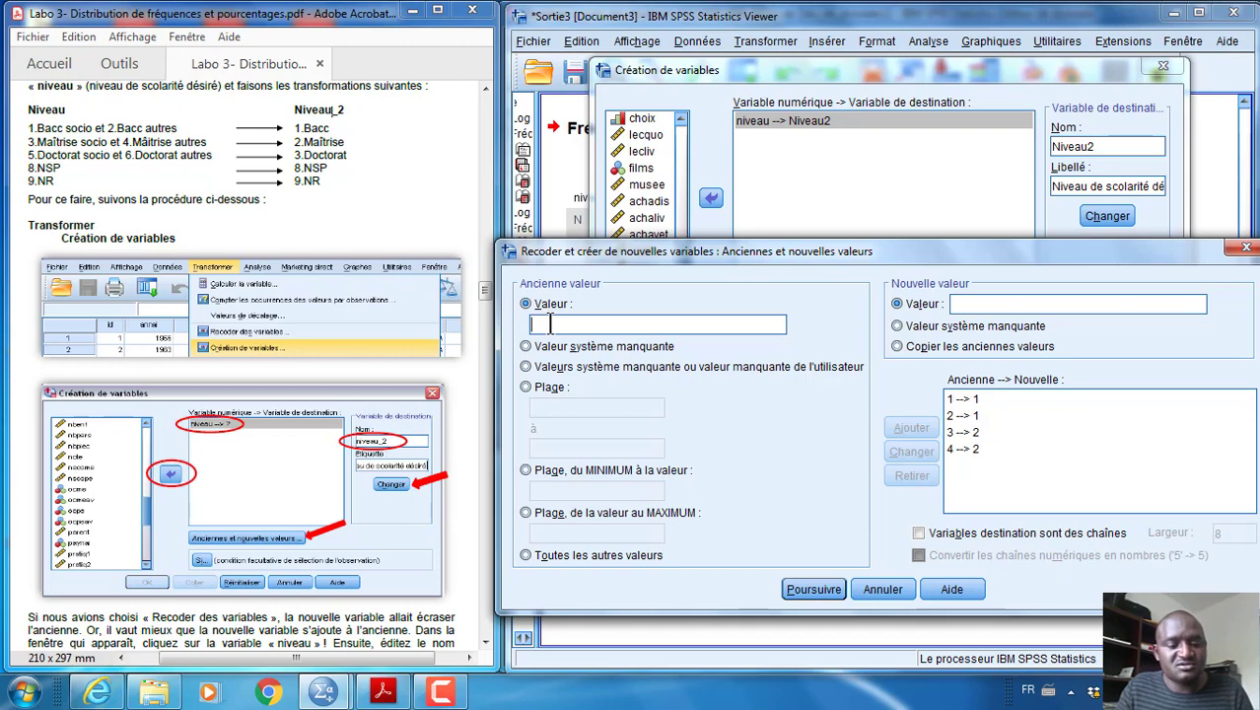
{"action": "type", "text": "5"}
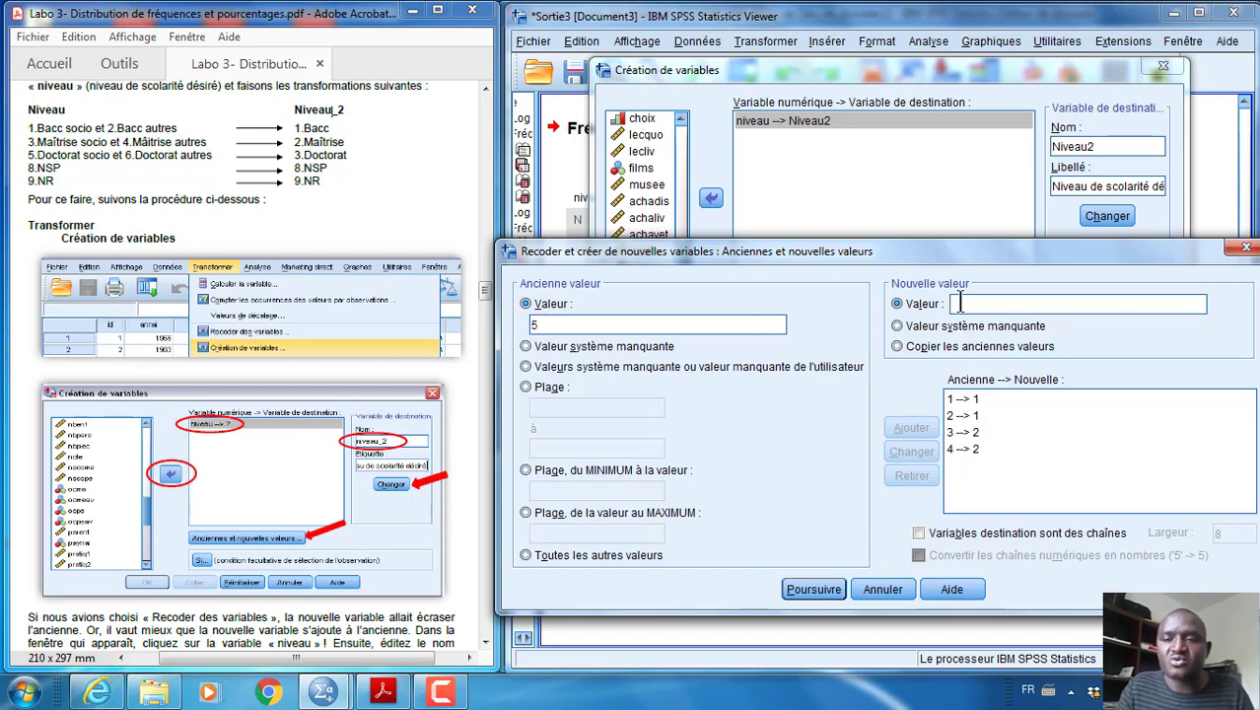
{"action": "type", "text": "3"}
{"action": "left_click", "coordinate": [922, 430]}
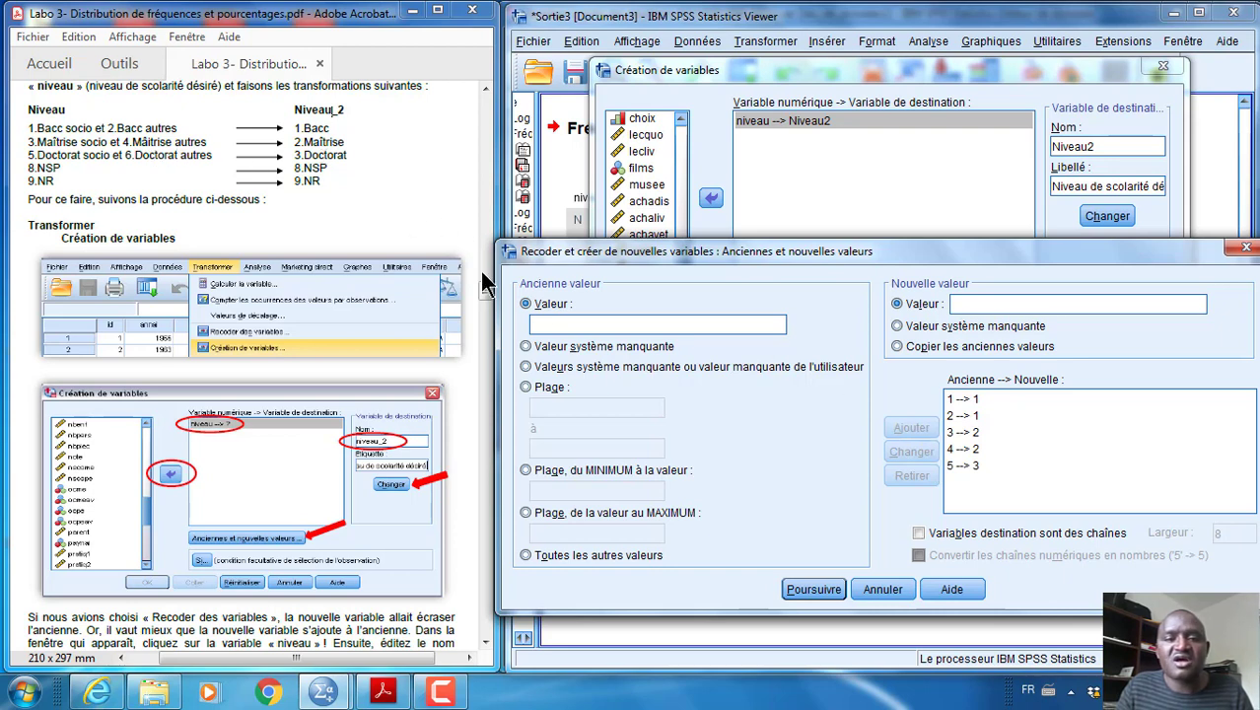
{"action": "type", "text": "6"}
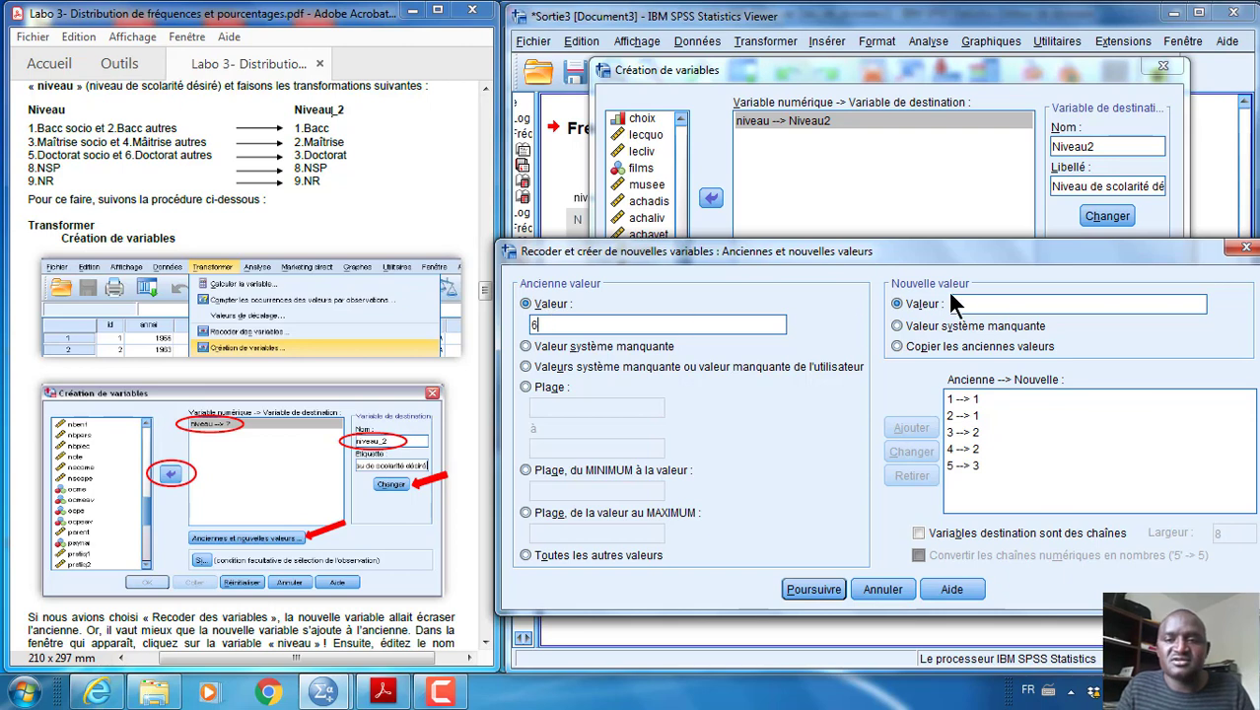
{"action": "left_click", "coordinate": [965, 303]}
{"action": "type", "text": "3"}
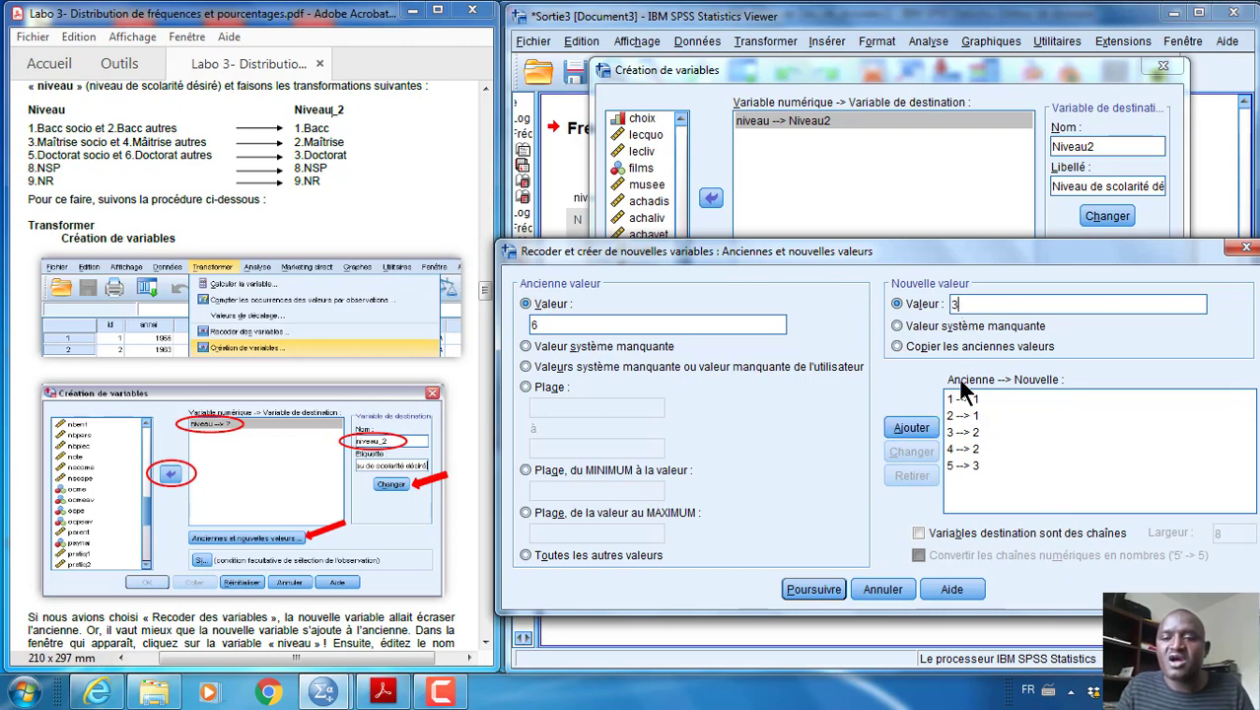
{"action": "left_click", "coordinate": [911, 426]}
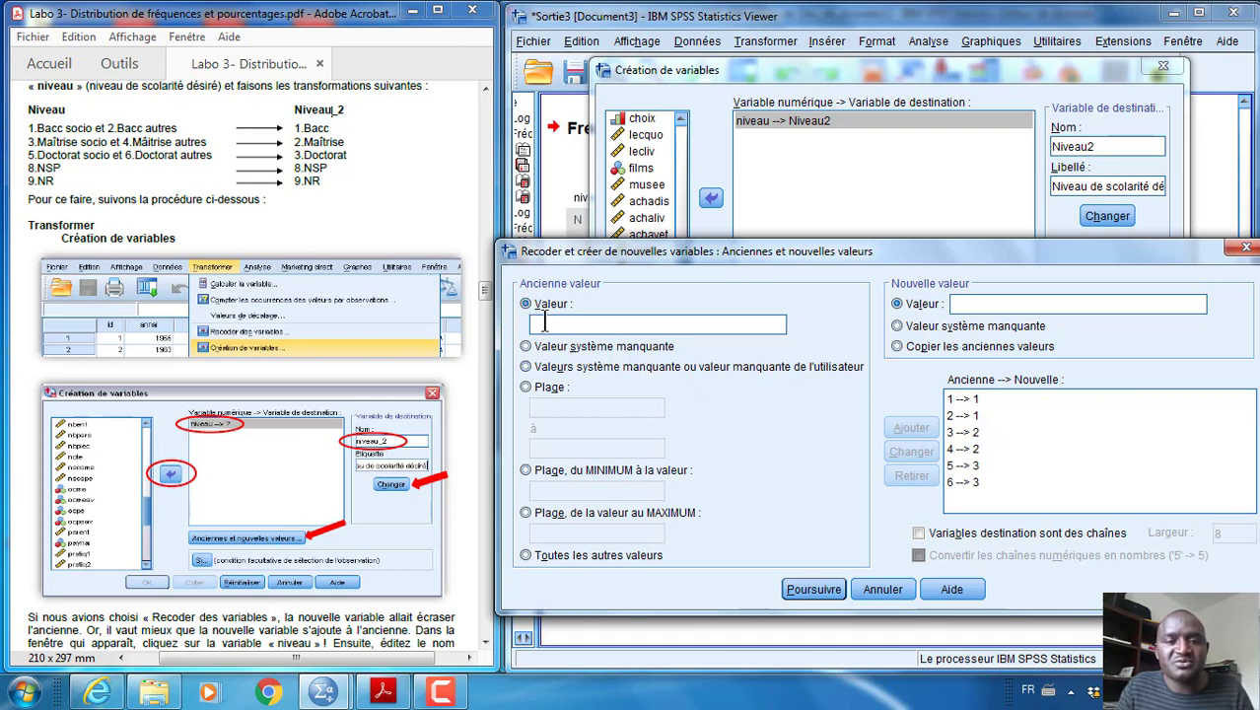
Add the recoding rules that keep old values 8 and 9 of niveau as new values 8 and 9
{"action": "type", "text": "8"}
{"action": "left_click", "coordinate": [976, 304]}
{"action": "type", "text": "8"}
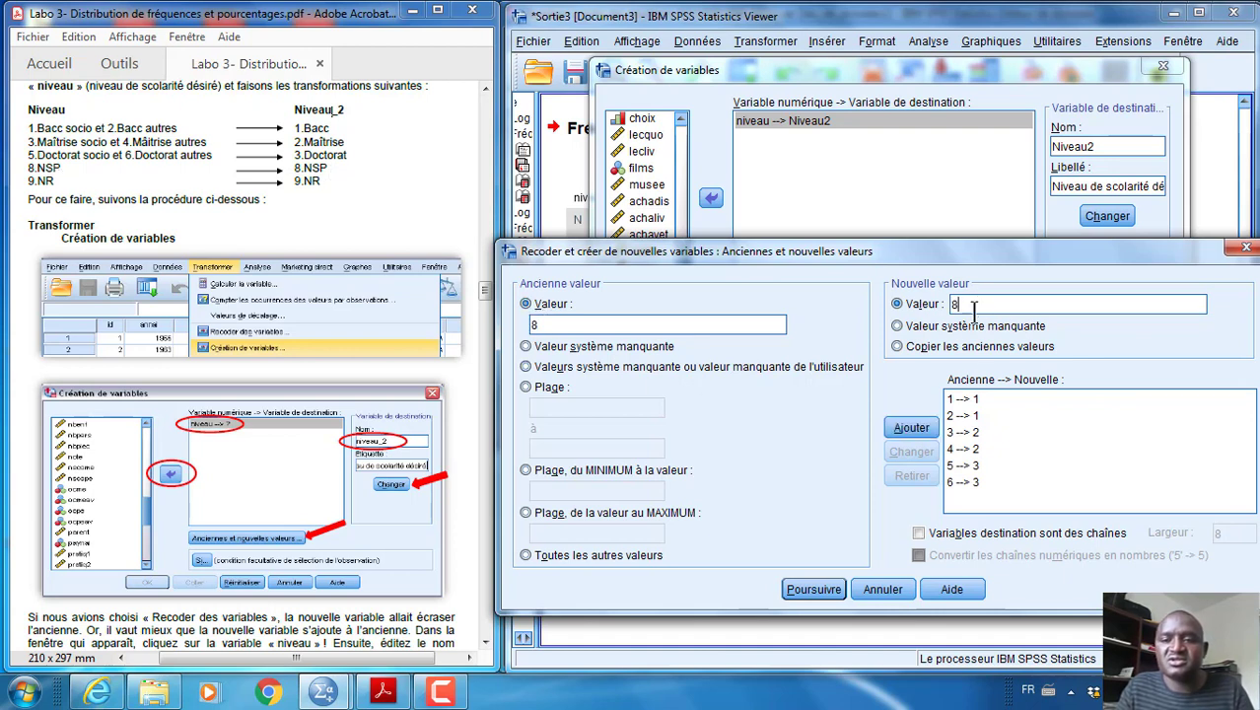
{"action": "left_click", "coordinate": [914, 419]}
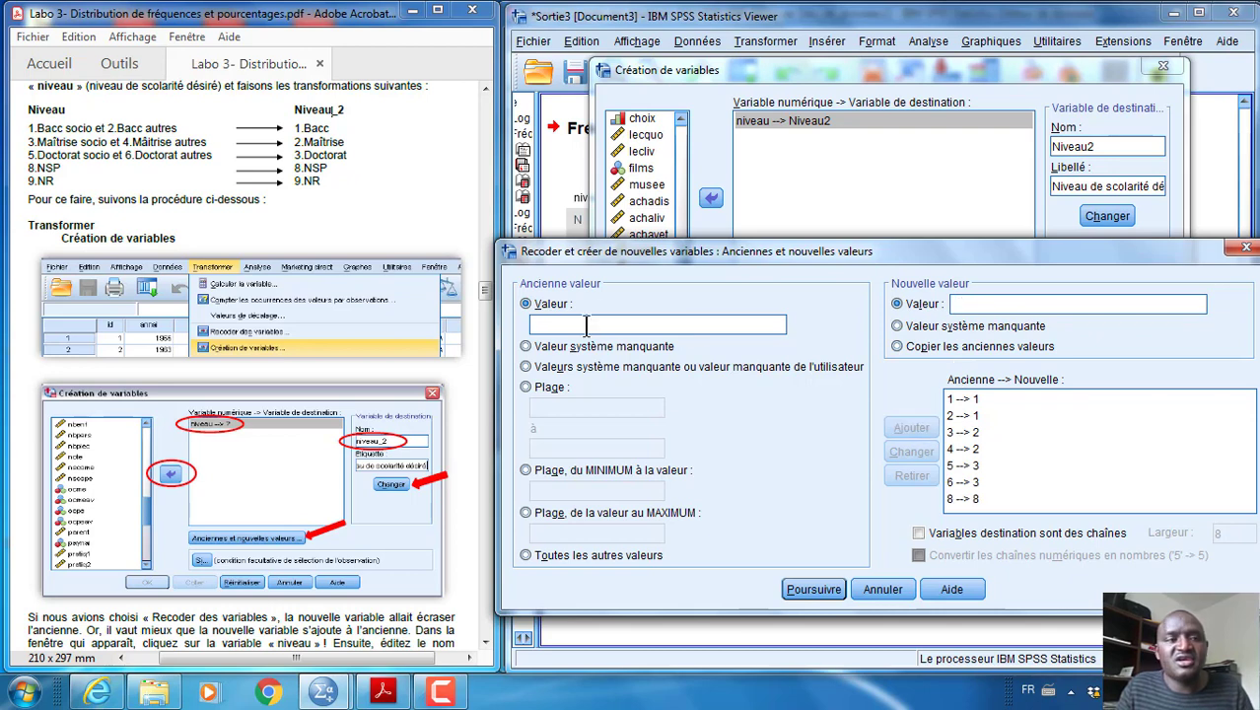
{"action": "type", "text": "9"}
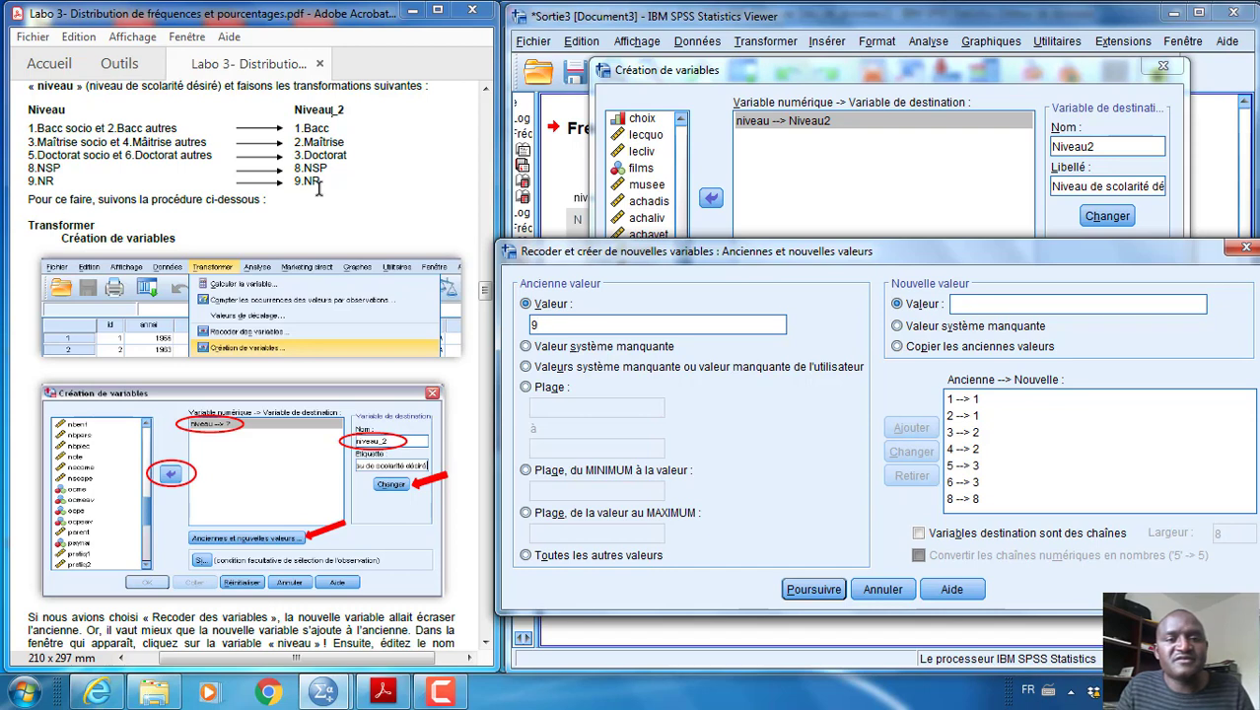
{"action": "left_click", "coordinate": [987, 307]}
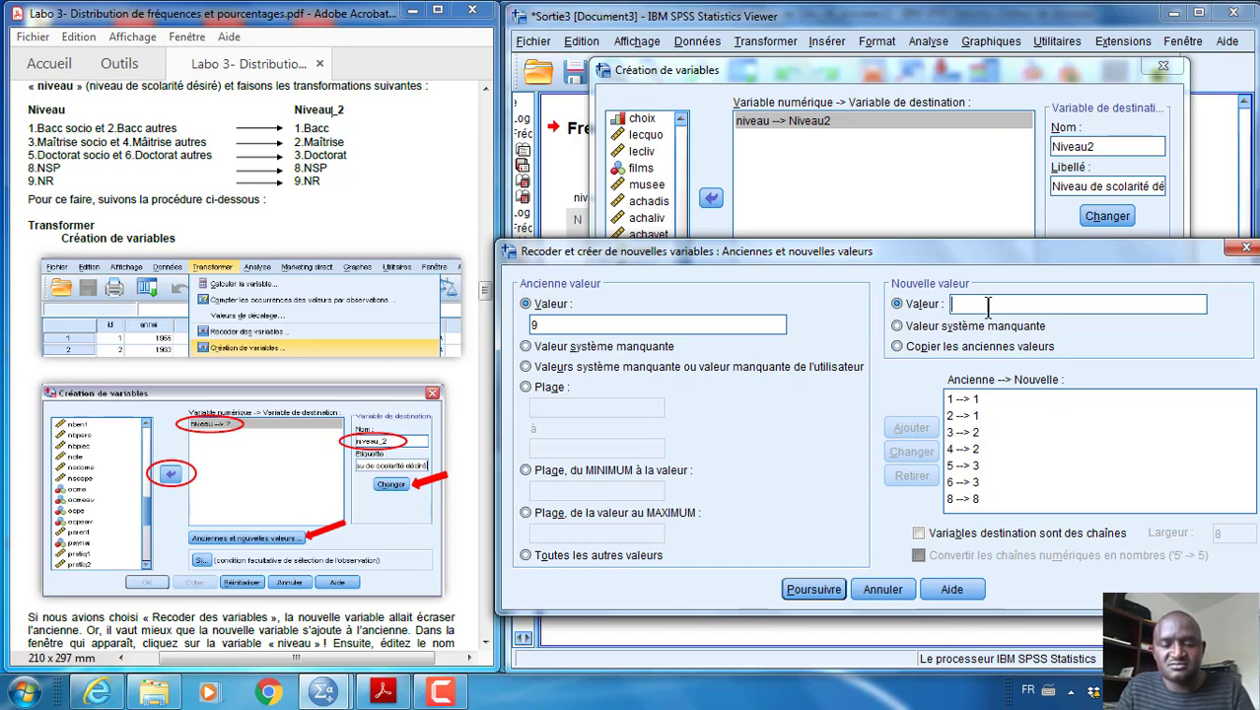
{"action": "type", "text": "9"}
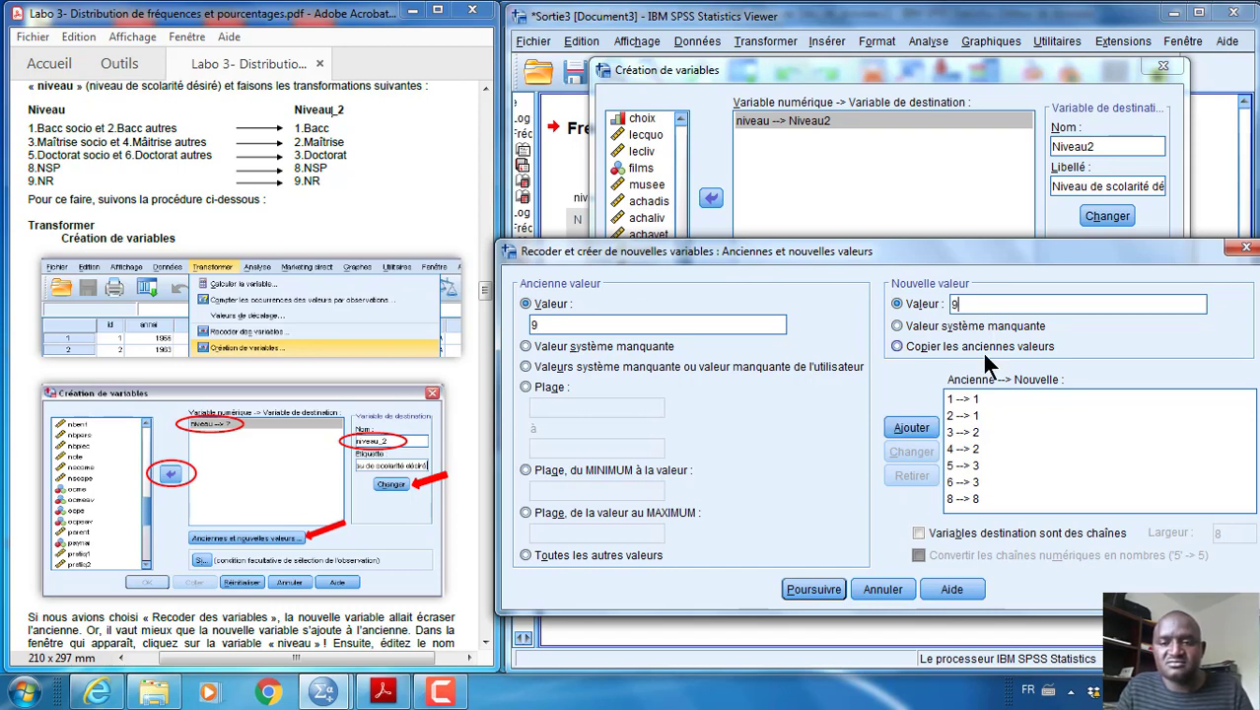
{"action": "left_click", "coordinate": [908, 428]}
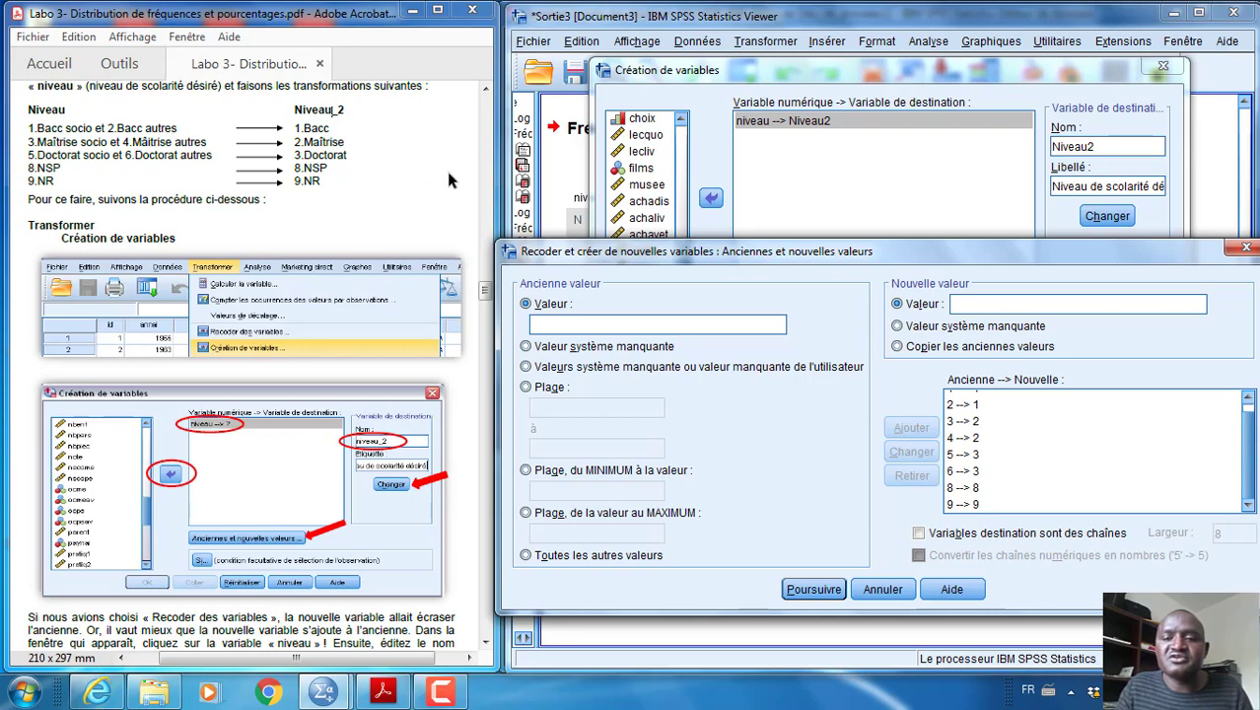
{"action": "left_click", "coordinate": [1084, 449]}
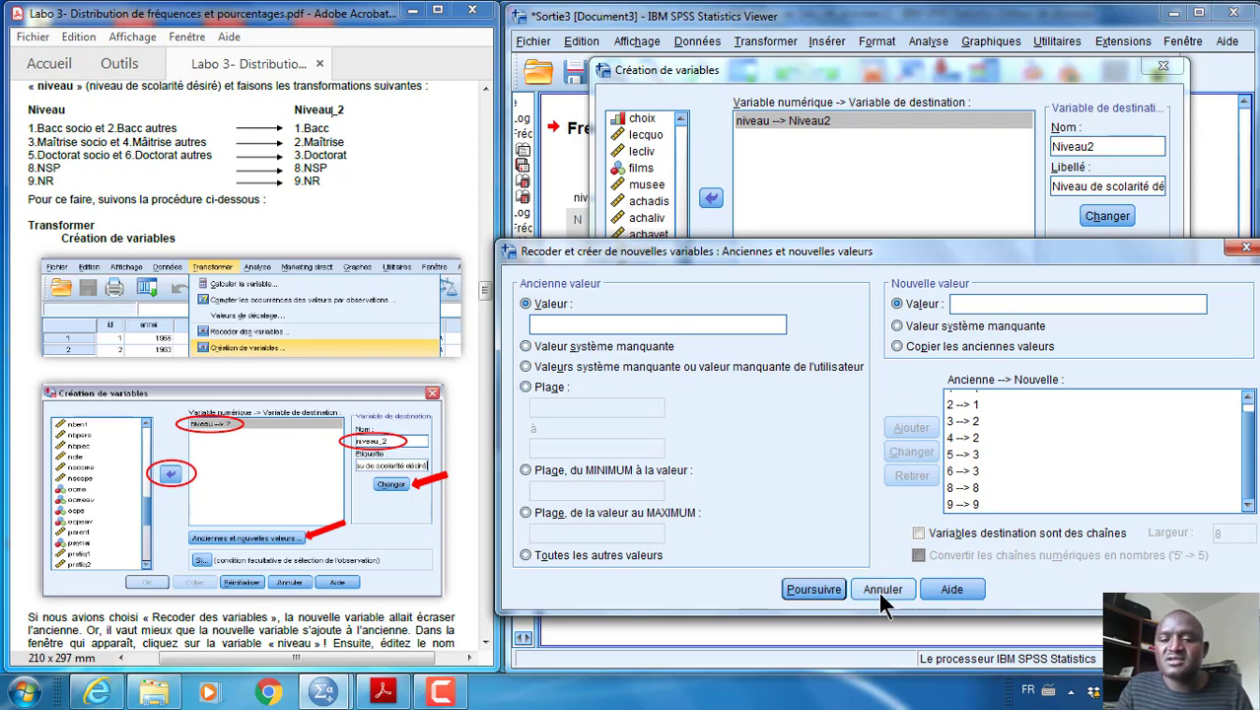
Accept the recoding rules, run the recode of niveau into Niveau2, and select the resulting RECODE log in the output
{"action": "left_click", "coordinate": [815, 588]}
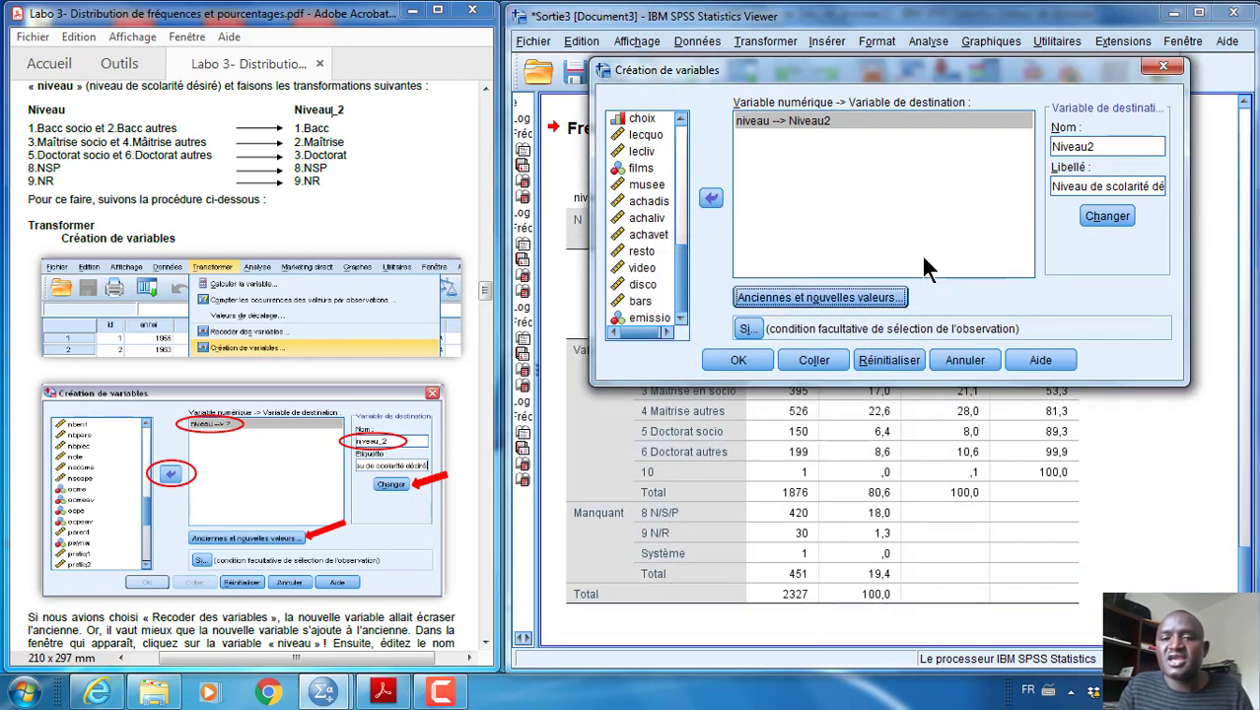
{"action": "left_click", "coordinate": [744, 355]}
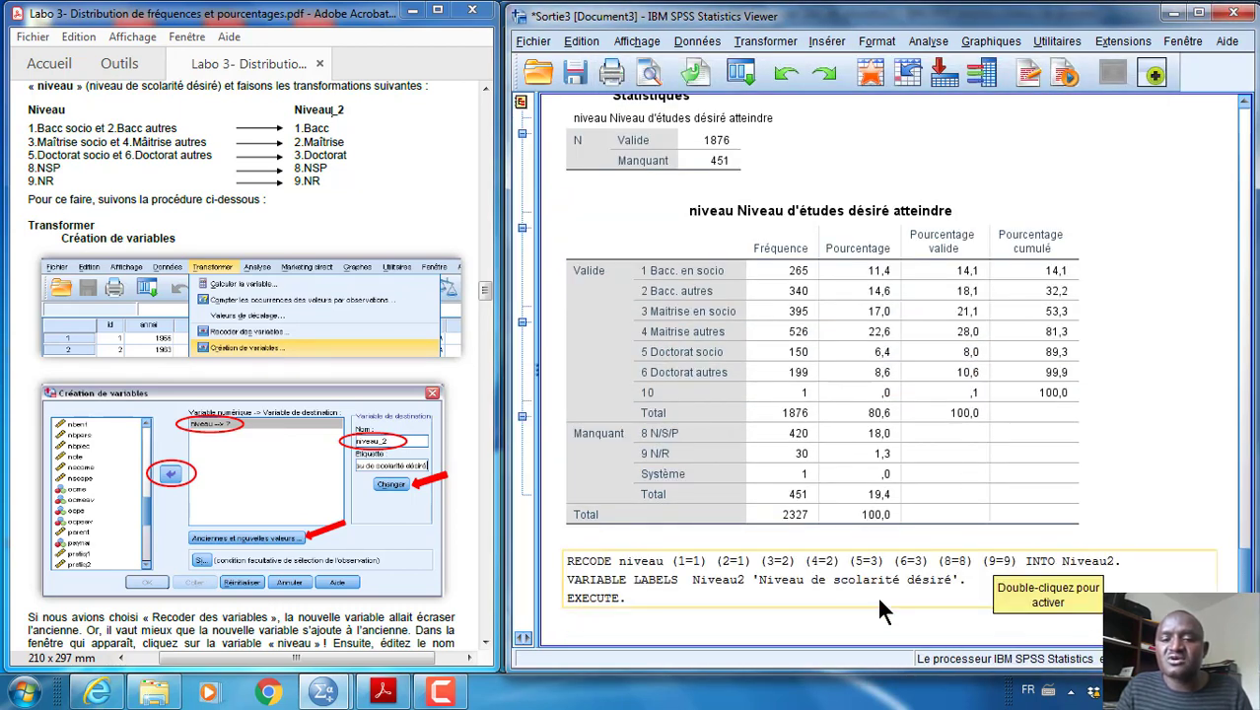
{"action": "left_click", "coordinate": [818, 562]}
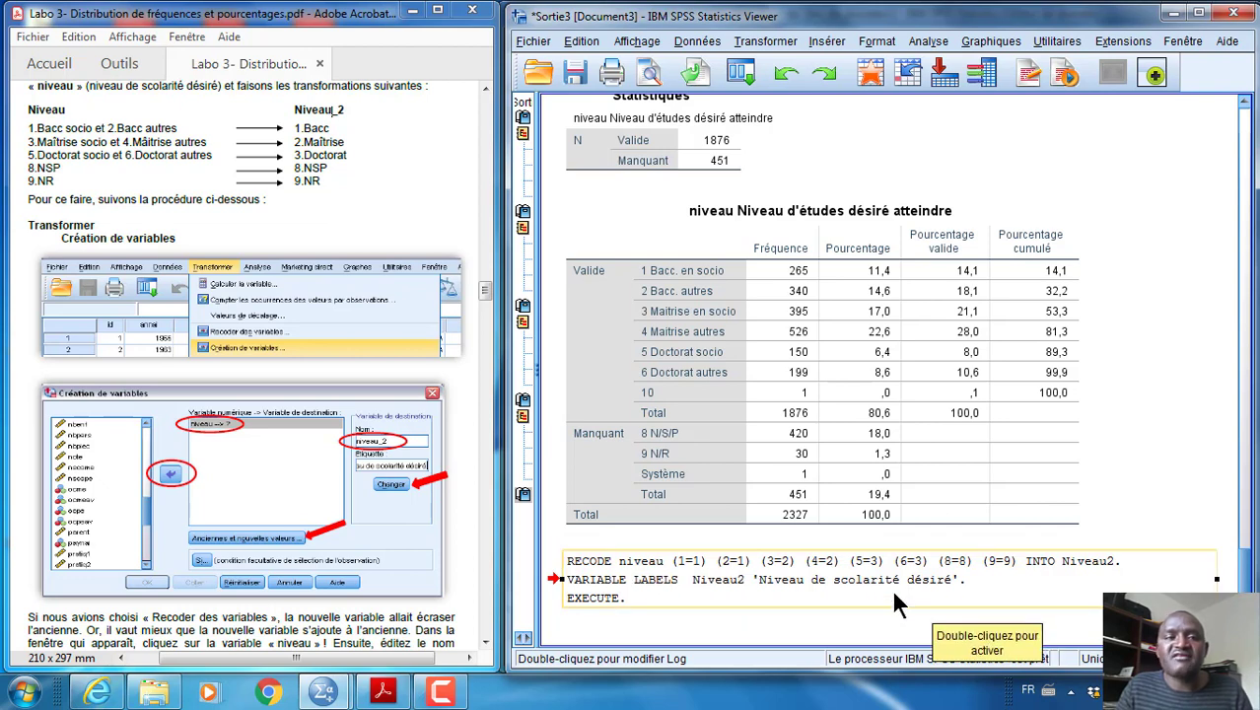
{"action": "left_click", "coordinate": [789, 576]}
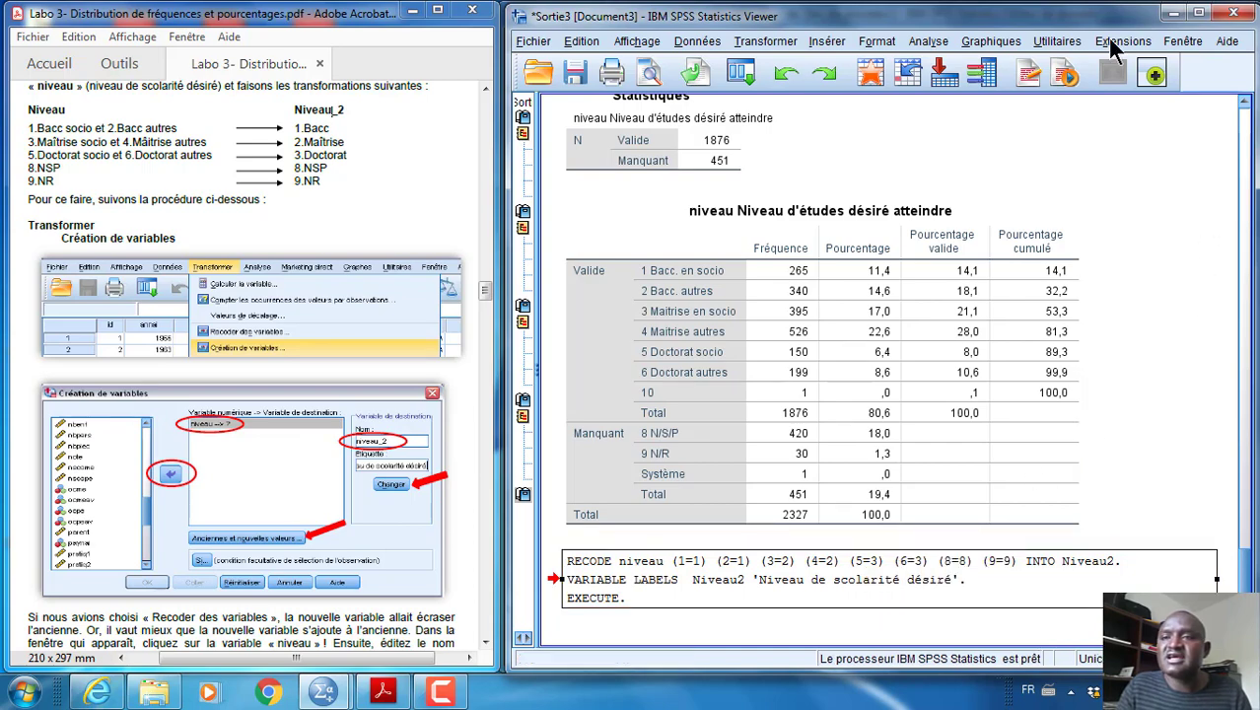
Minimize the output viewer and select the Niveau2 row in the data editor's variable view
{"action": "left_click_drag", "start_coordinate": [1105, 21], "coordinate": [1090, 116]}
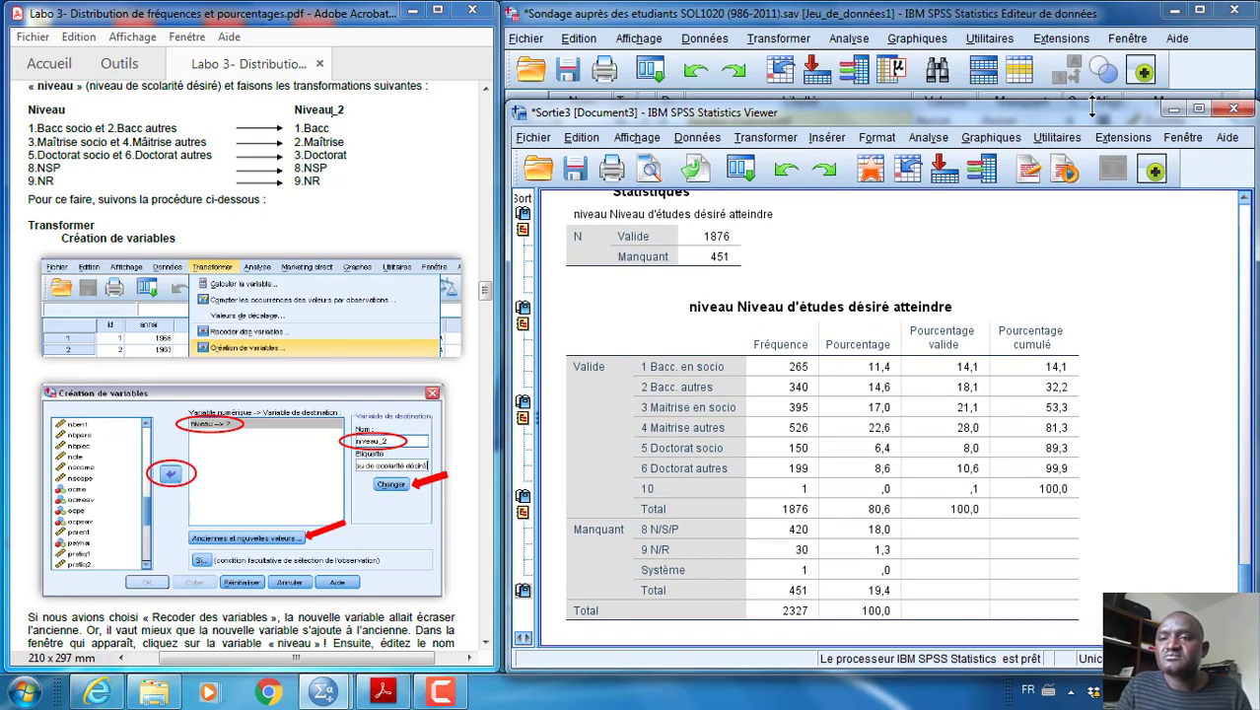
{"action": "left_click", "coordinate": [1174, 110]}
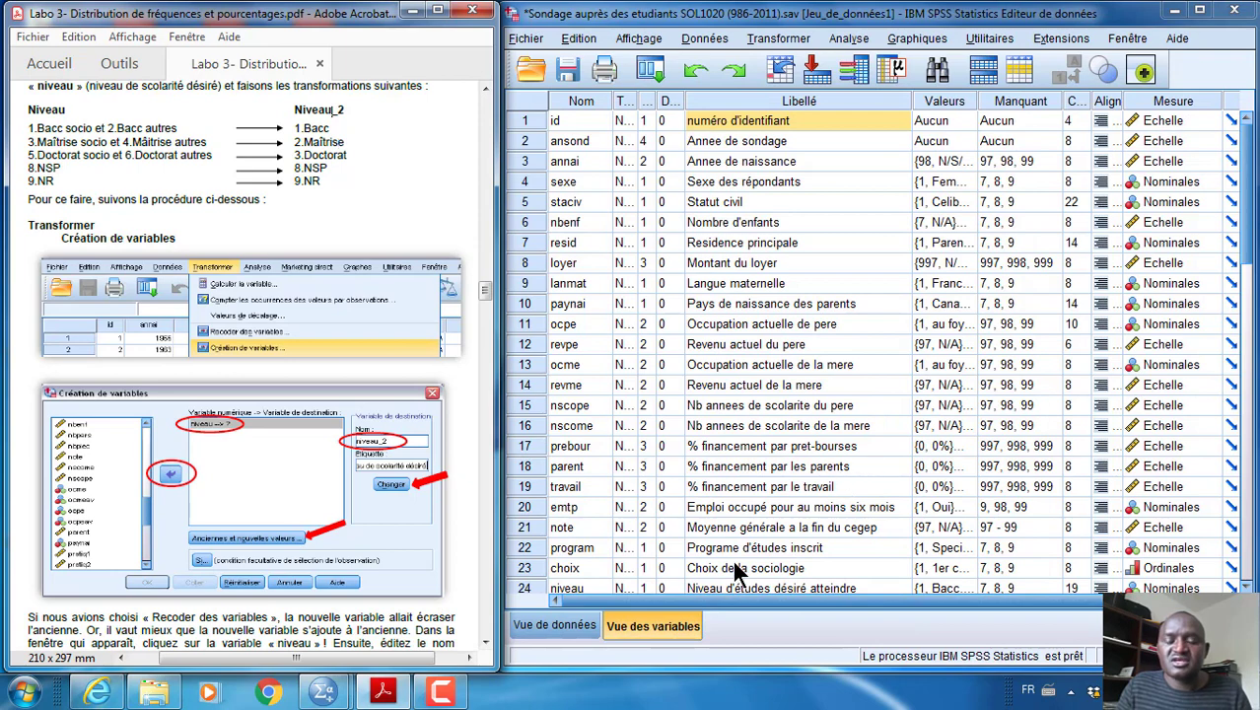
{"action": "left_click", "coordinate": [651, 622]}
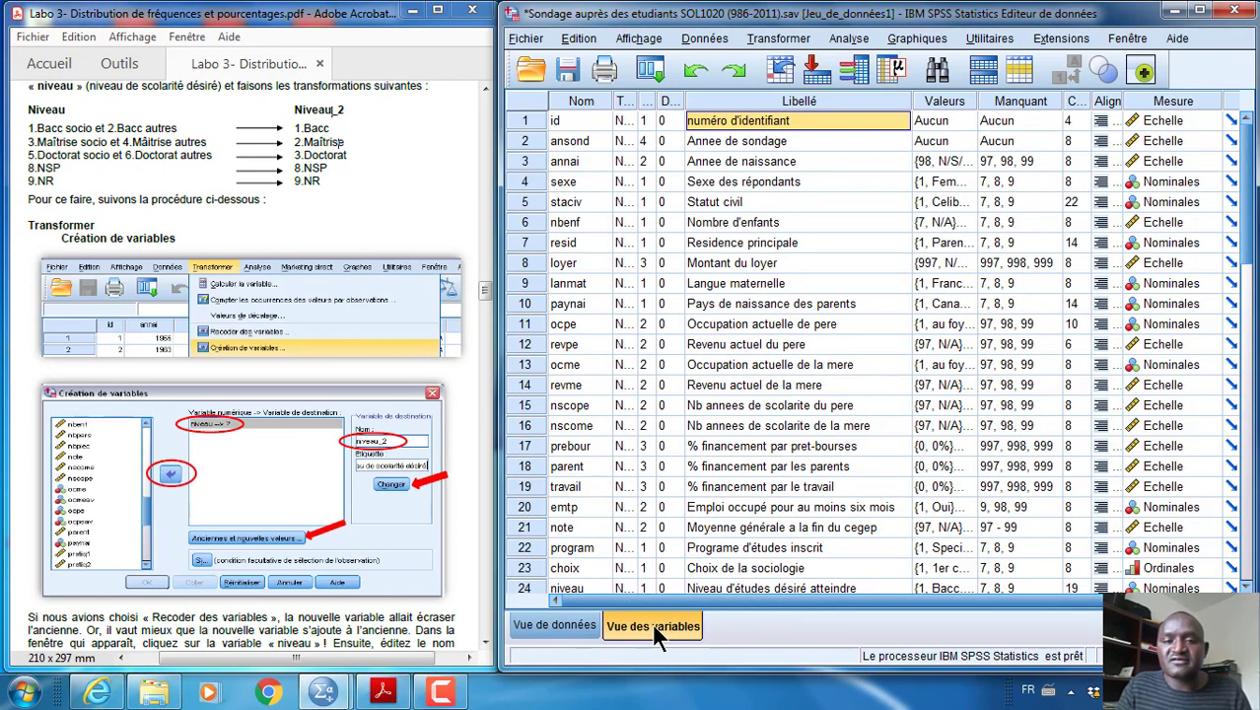
{"action": "scroll", "coordinate": [772, 390], "scroll_direction": "down", "scroll_amount": 10}
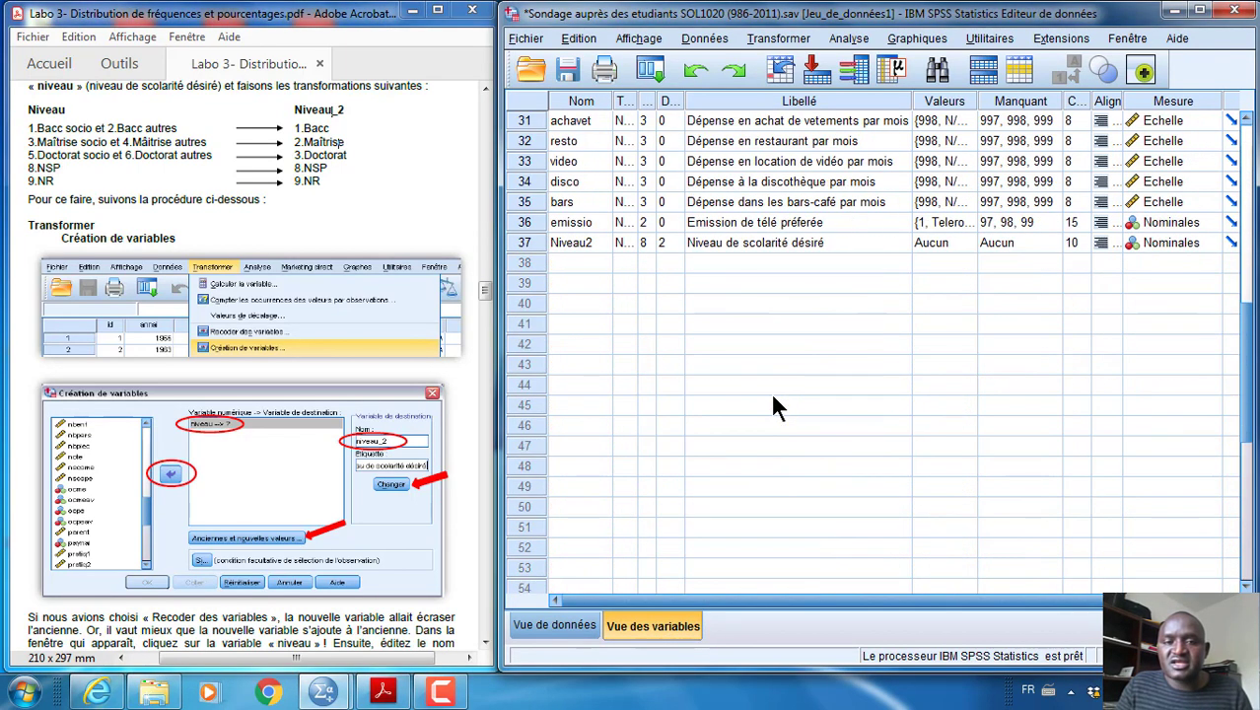
{"action": "scroll", "coordinate": [768, 402], "scroll_direction": "up", "scroll_amount": 3}
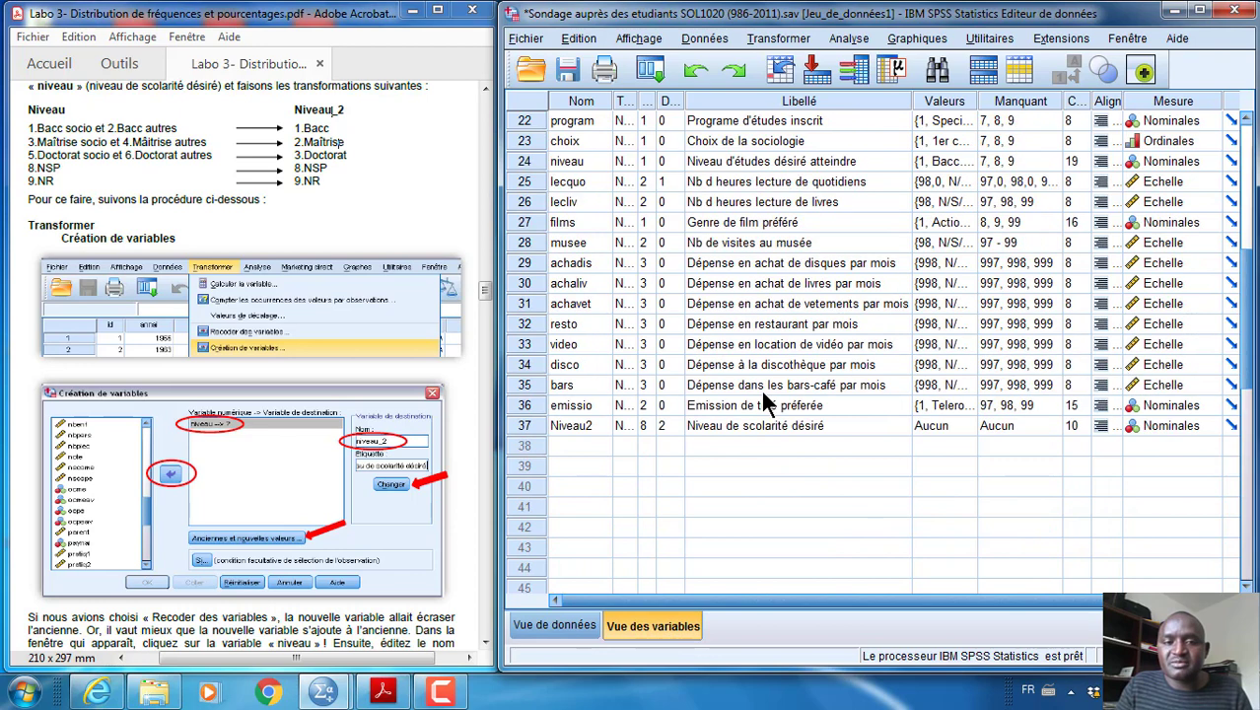
{"action": "left_click", "coordinate": [533, 425]}
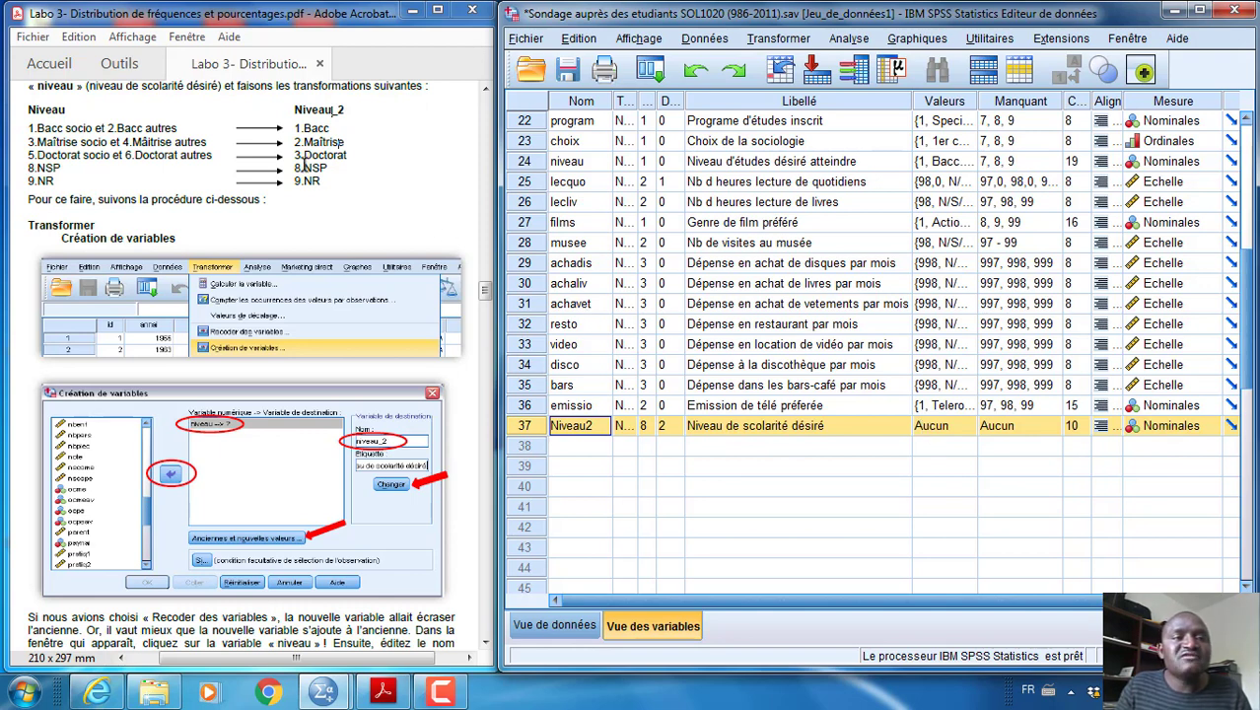
Check the Niveau_2 categories in the guide, open the value labels of Niveau2 and label value 1 "Bacc"
{"action": "left_click", "coordinate": [298, 127]}
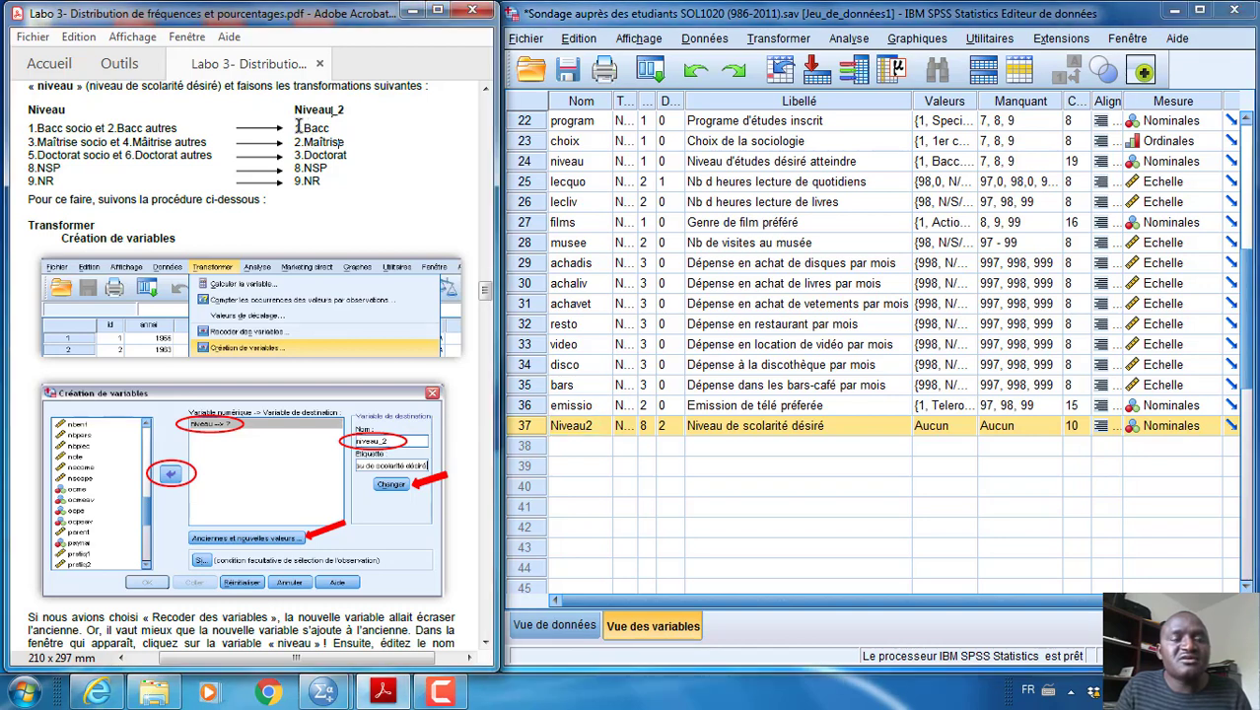
{"action": "left_click_drag", "start_coordinate": [298, 128], "coordinate": [340, 128]}
{"action": "left_click", "coordinate": [333, 154]}
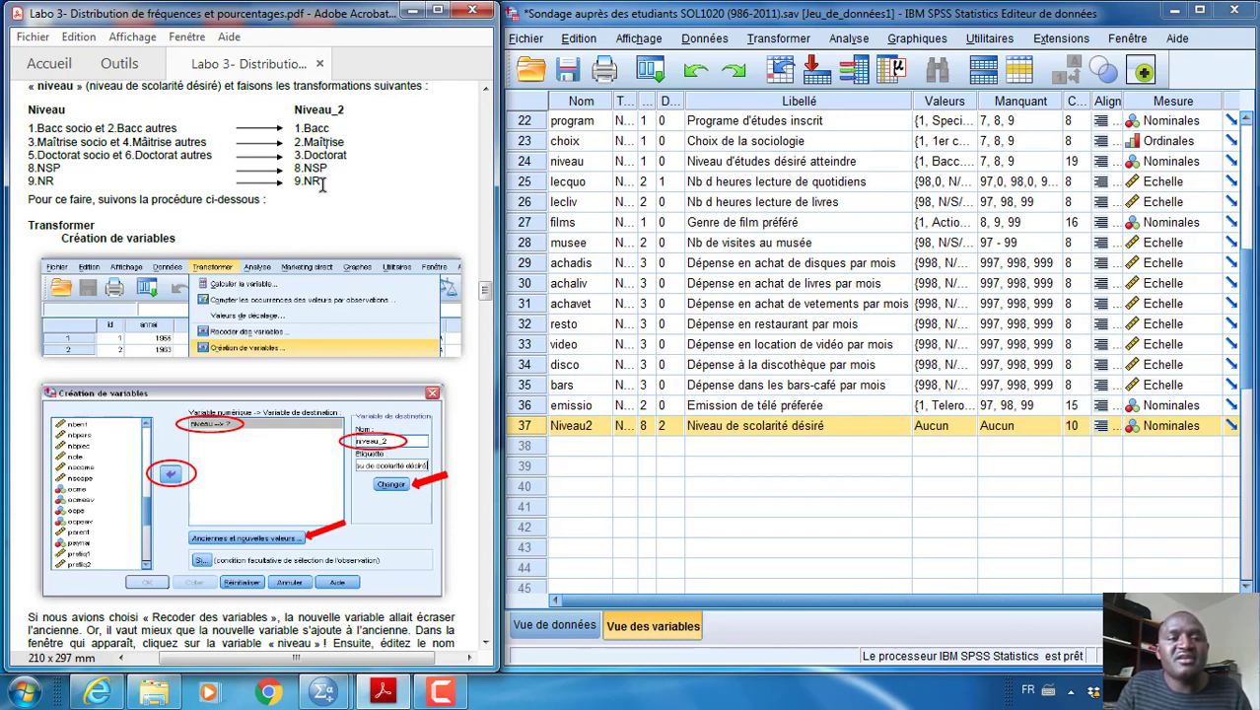
{"action": "left_click_drag", "start_coordinate": [312, 186], "coordinate": [294, 141]}
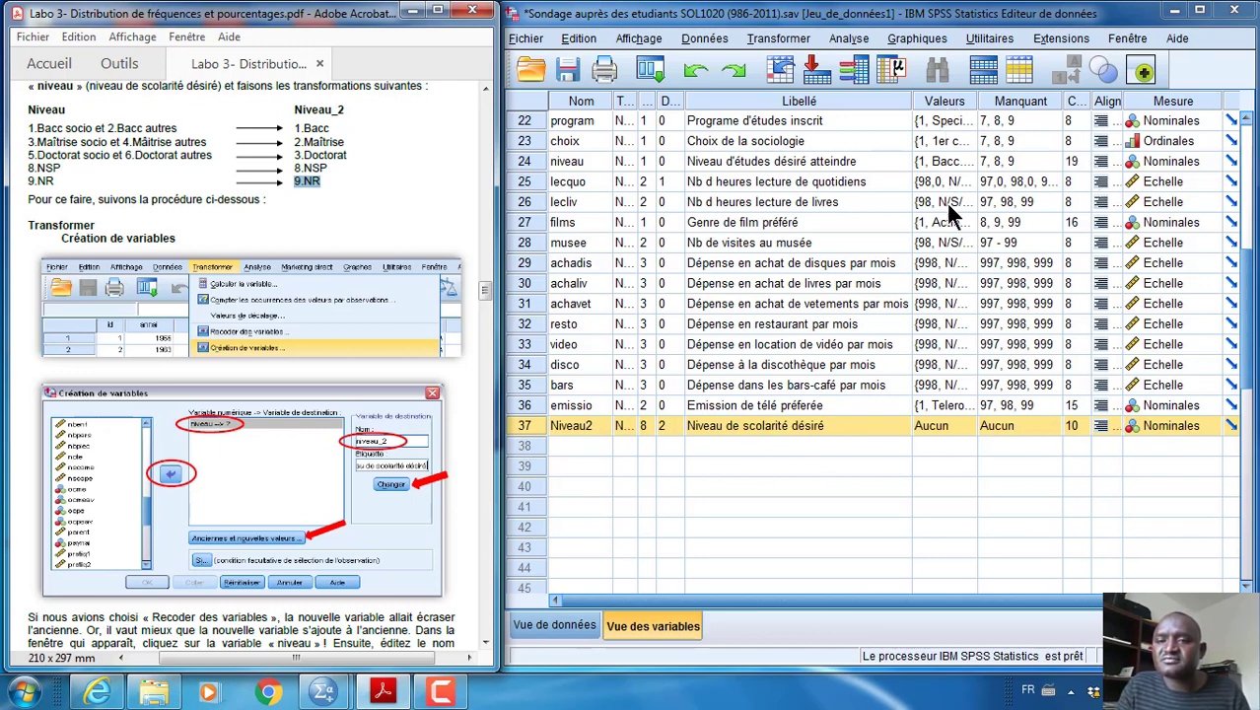
{"action": "left_click", "coordinate": [963, 424]}
{"action": "left_click_drag", "start_coordinate": [1008, 236], "coordinate": [1005, 302]}
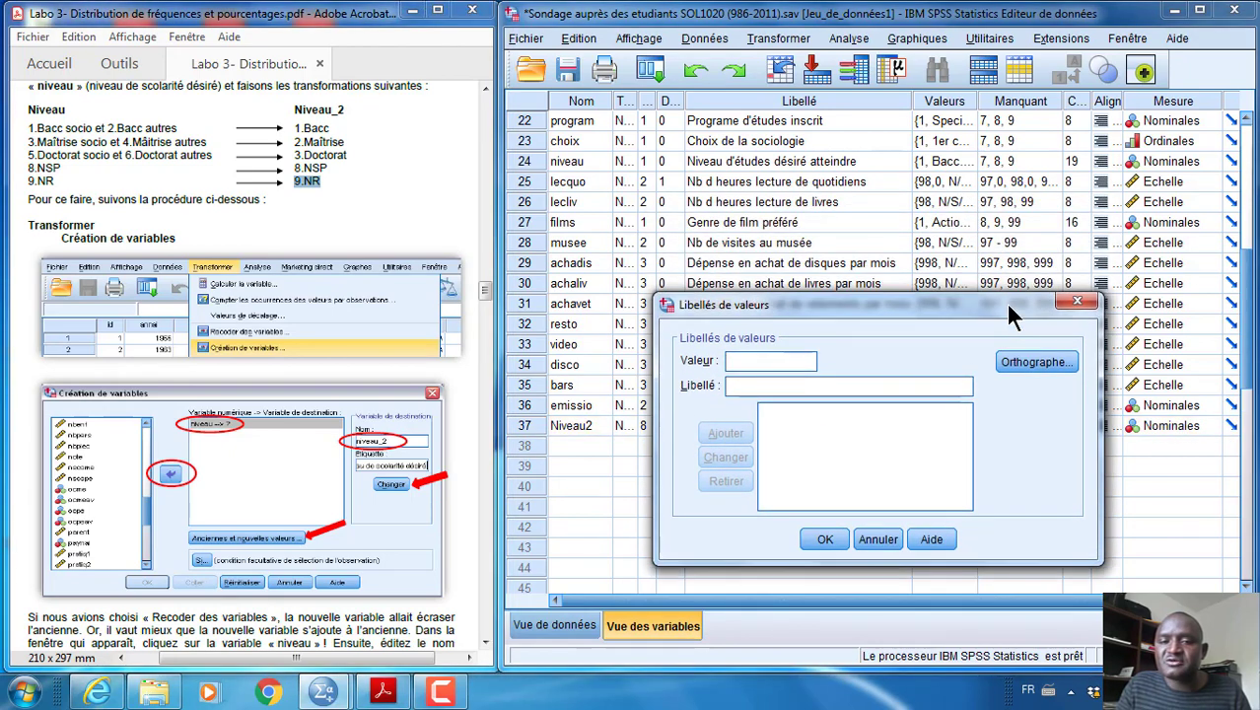
{"action": "left_click", "coordinate": [743, 380]}
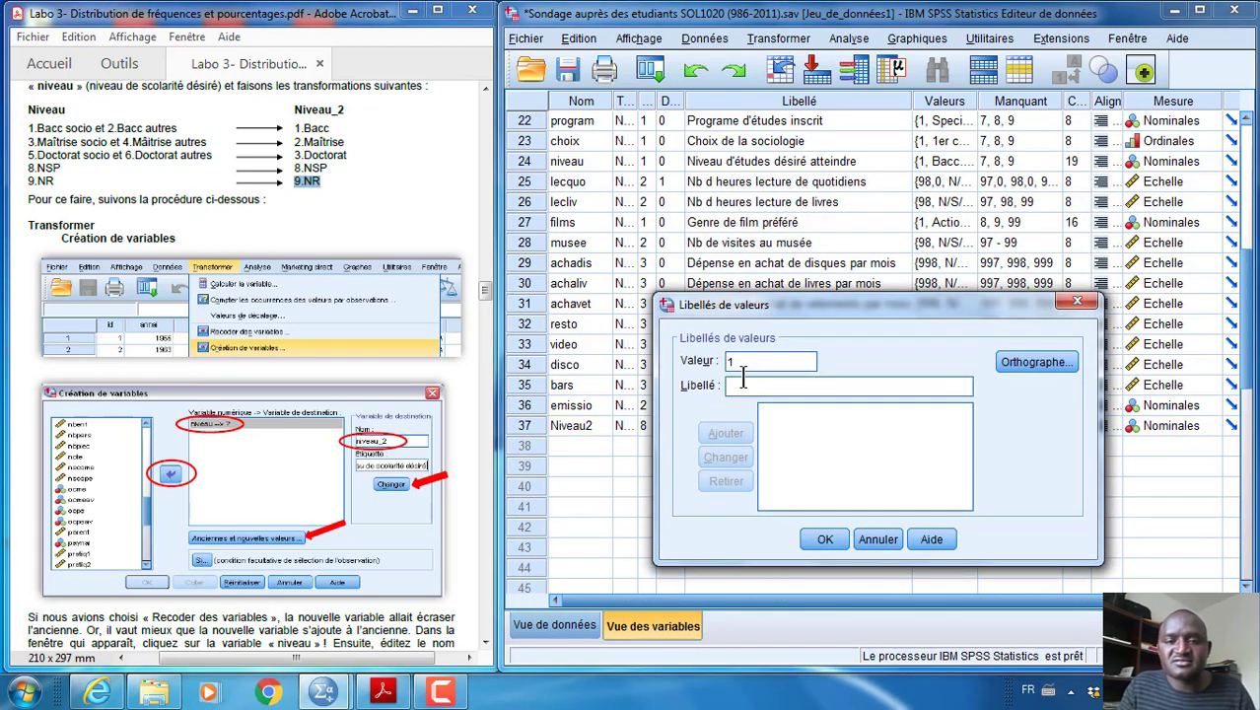
{"action": "type", "text": "Bacc"}
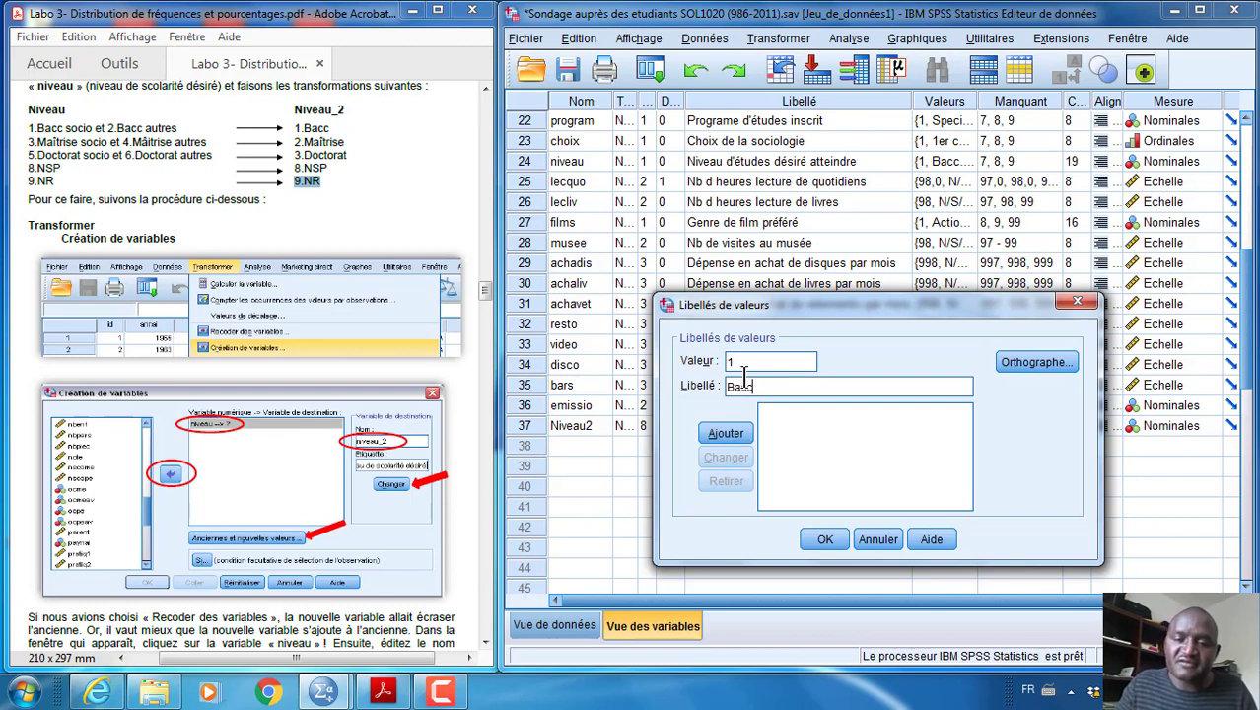
{"action": "left_click", "coordinate": [736, 434]}
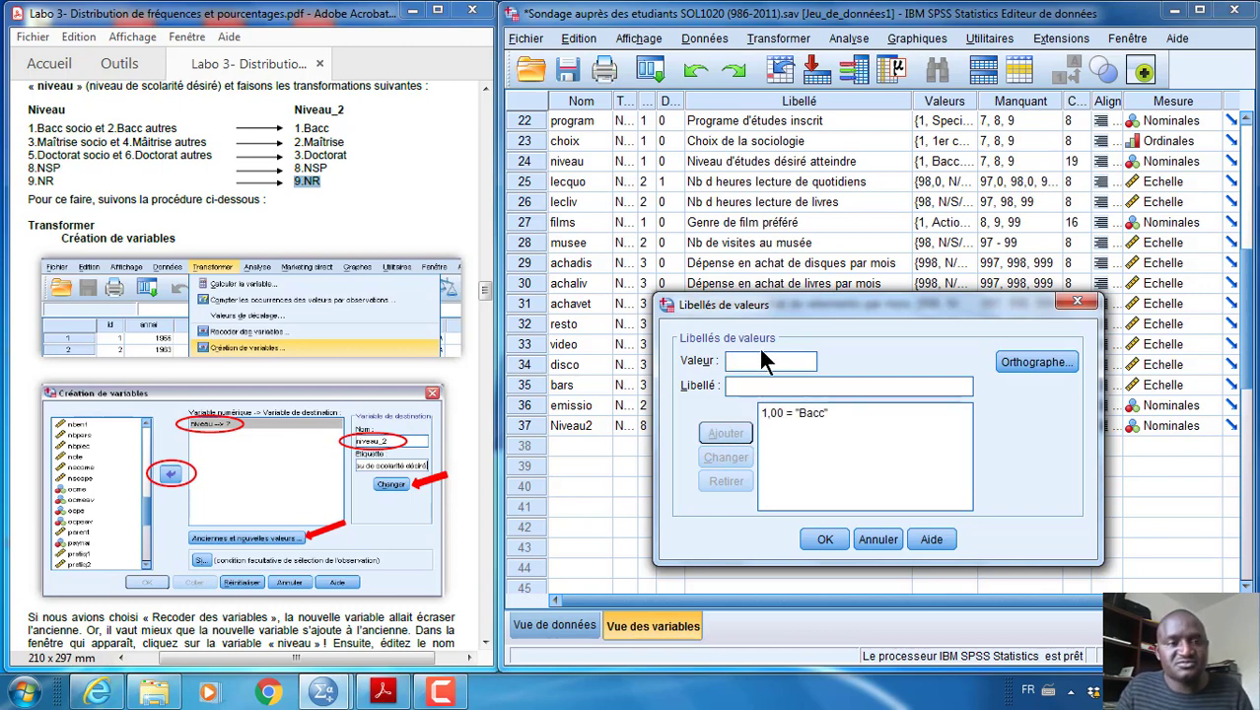
Add the label "maitrise" for value 2 of Niveau2
{"action": "type", "text": "2"}
{"action": "left_click", "coordinate": [755, 387]}
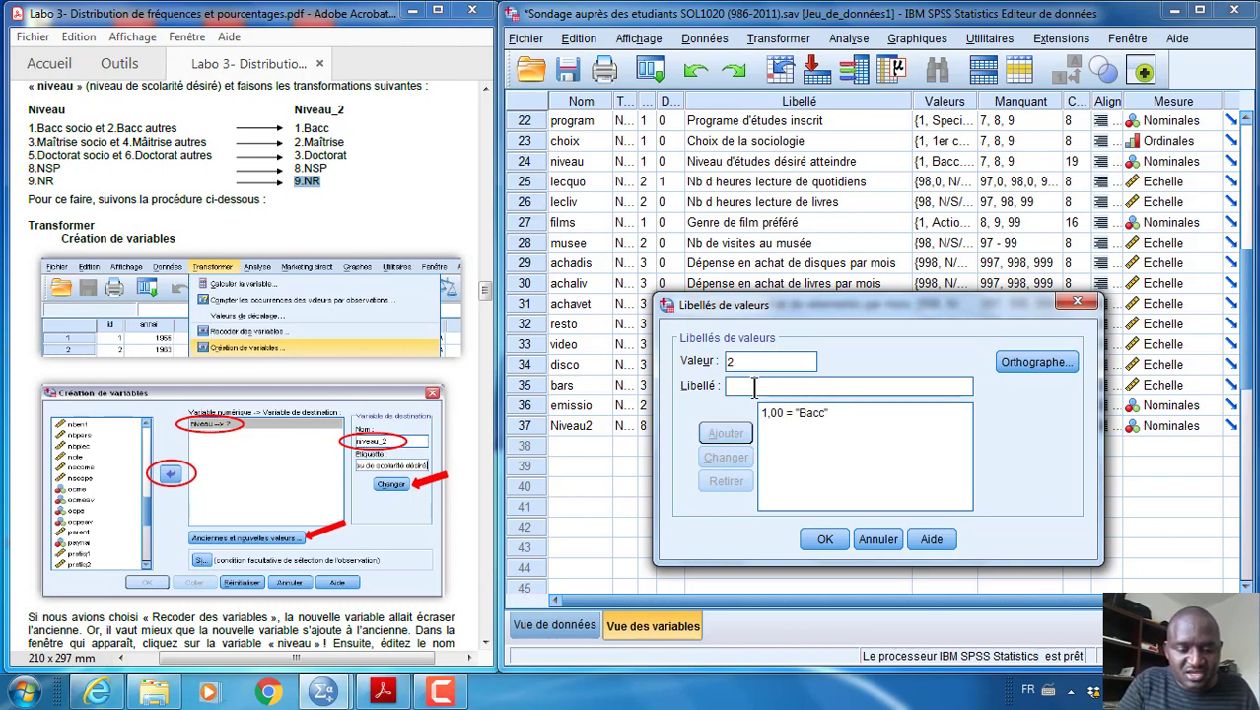
{"action": "type", "text": "maitrise"}
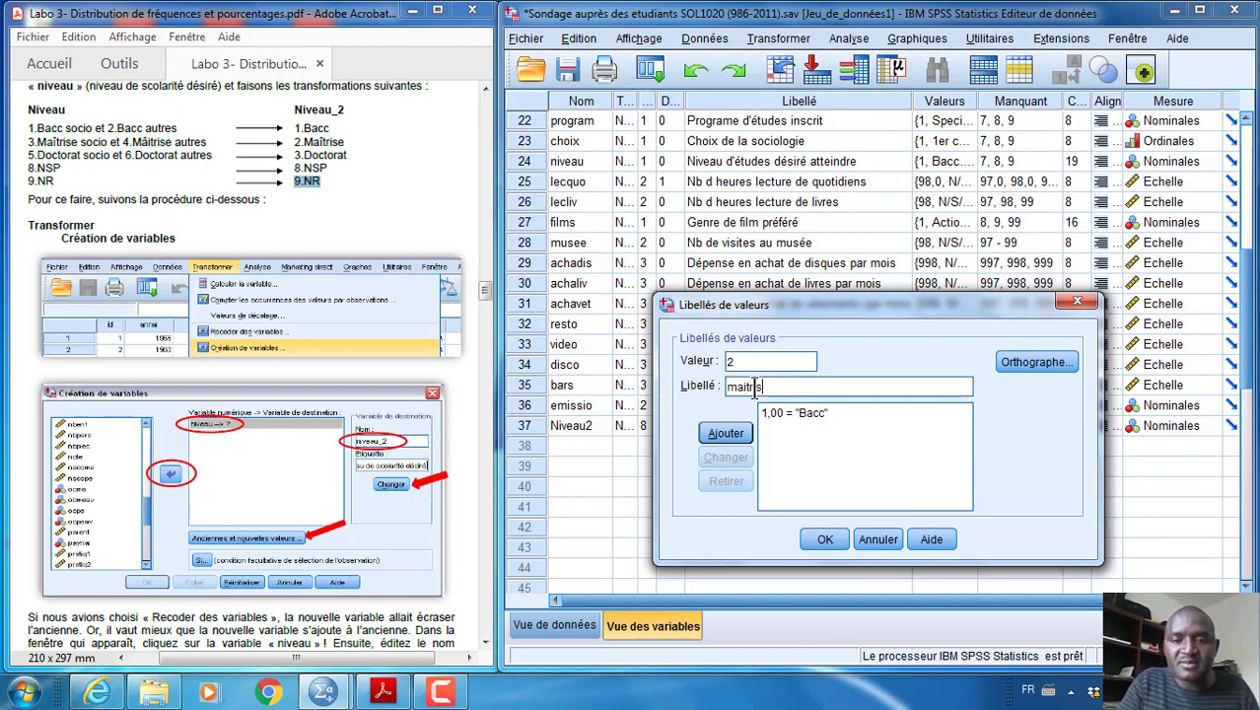
{"action": "left_click", "coordinate": [729, 433]}
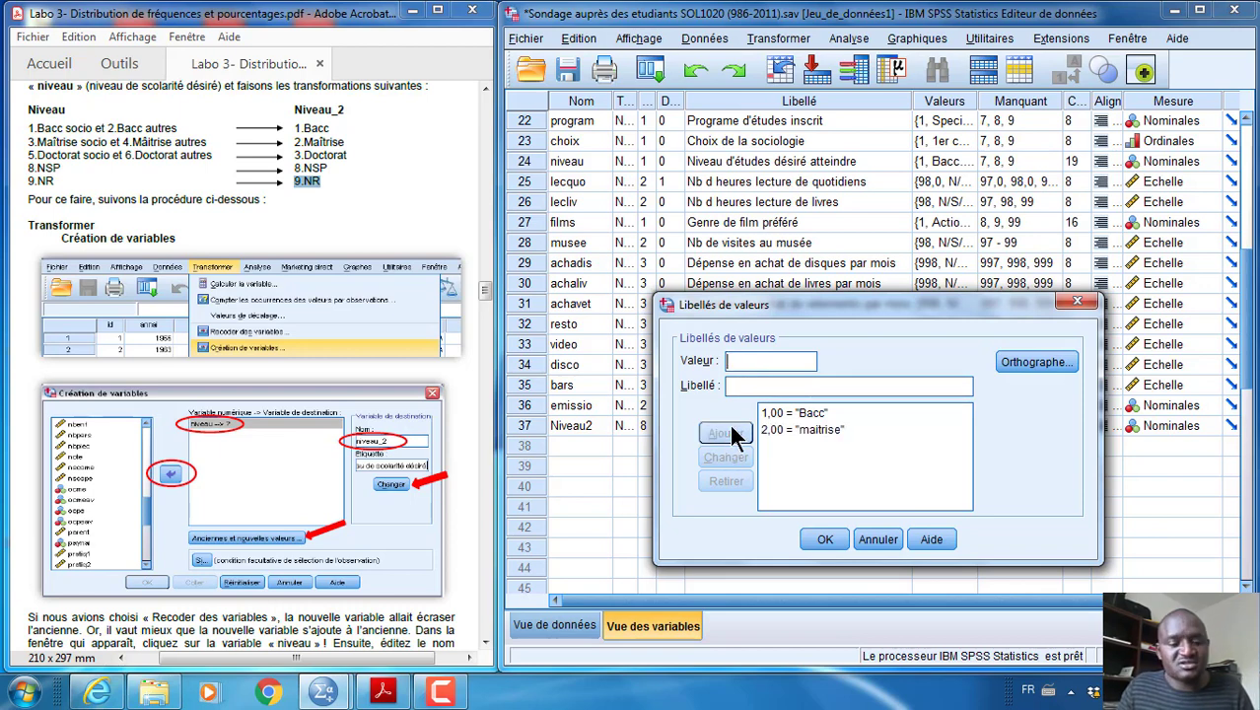
Add the label "Doctorat" for value 3 of Niveau2
{"action": "type", "text": "3"}
{"action": "left_click", "coordinate": [744, 387]}
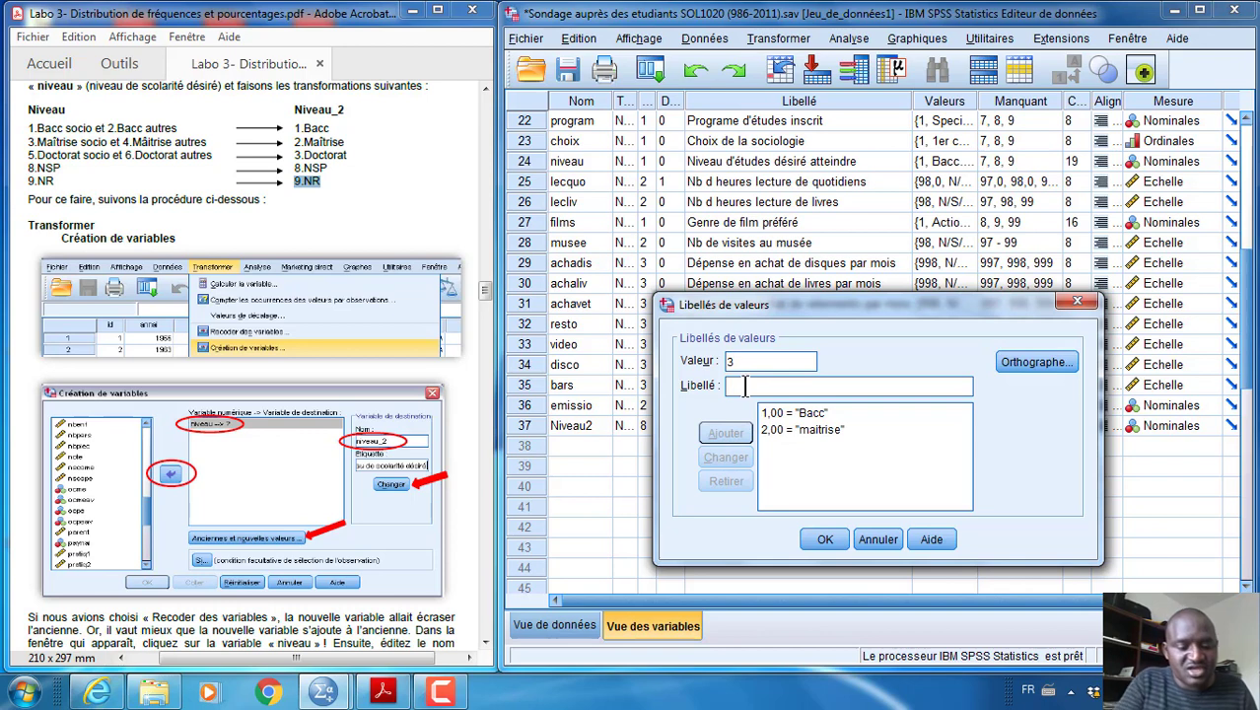
{"action": "type", "text": "Doctorat"}
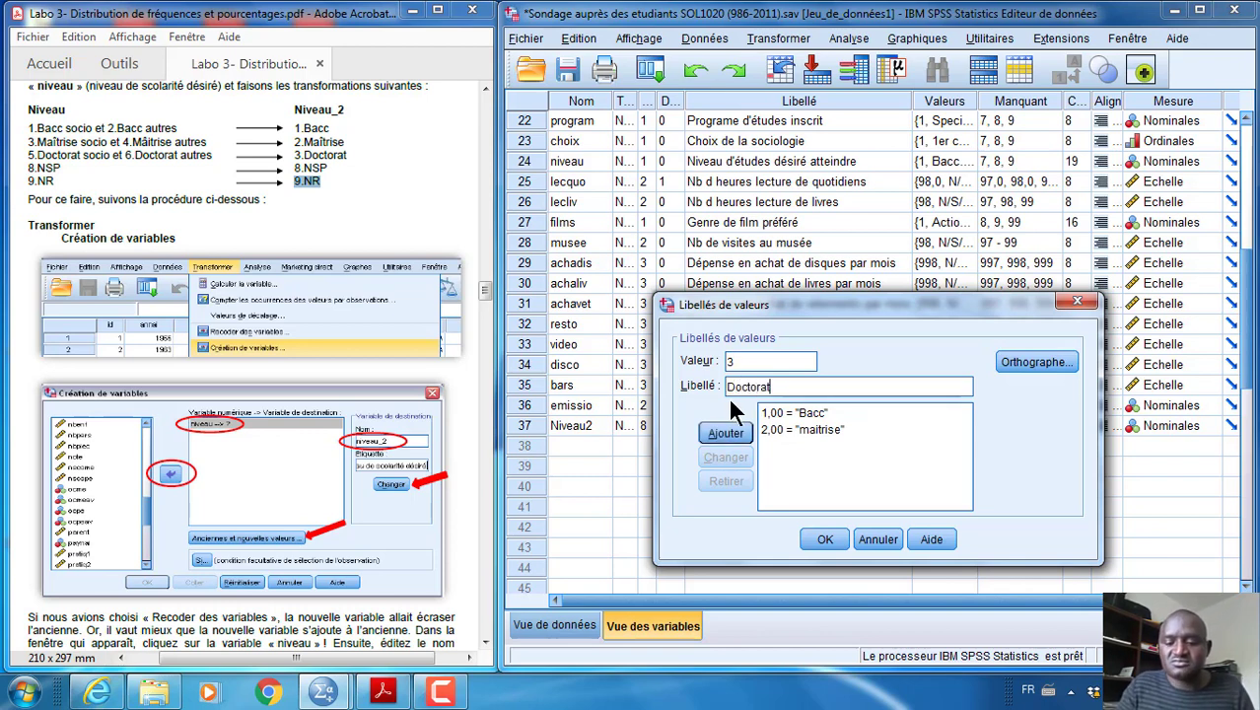
{"action": "key", "text": "Return"}
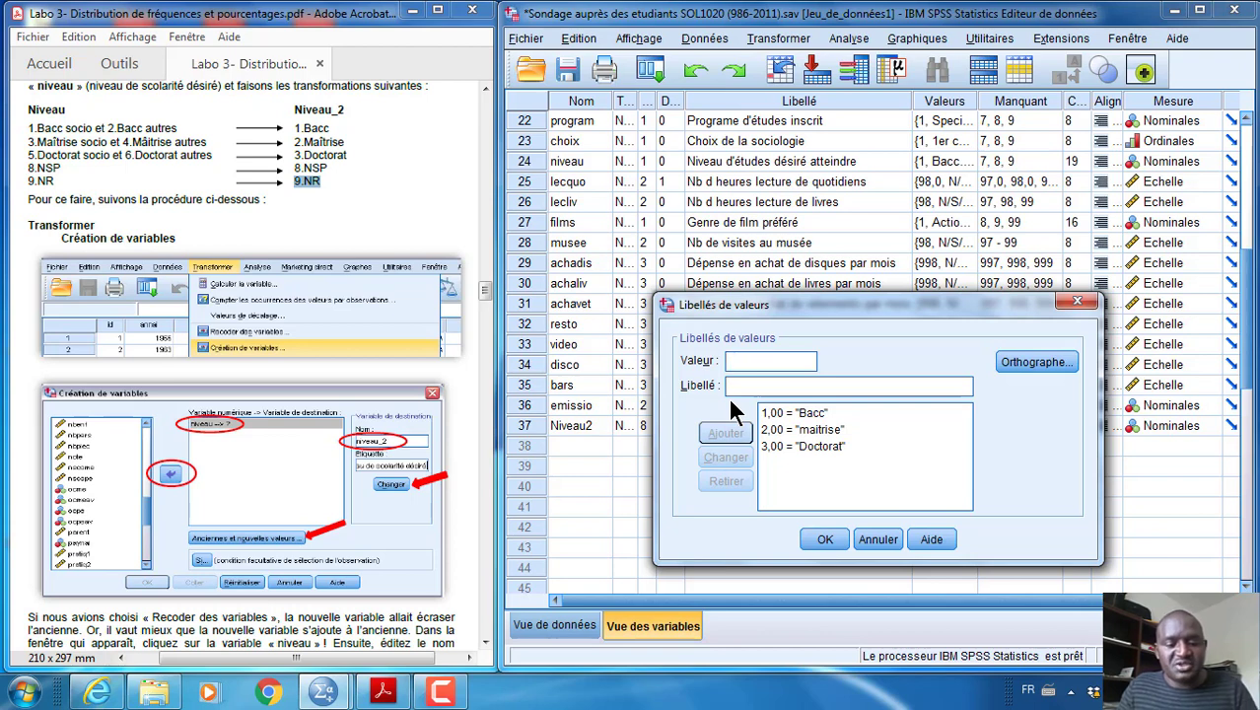
Add the labels "NSP" for value 8 and "NR" for value 9 of Niveau2
{"action": "type", "text": "8"}
{"action": "left_click", "coordinate": [757, 386]}
{"action": "type", "text": "N"}
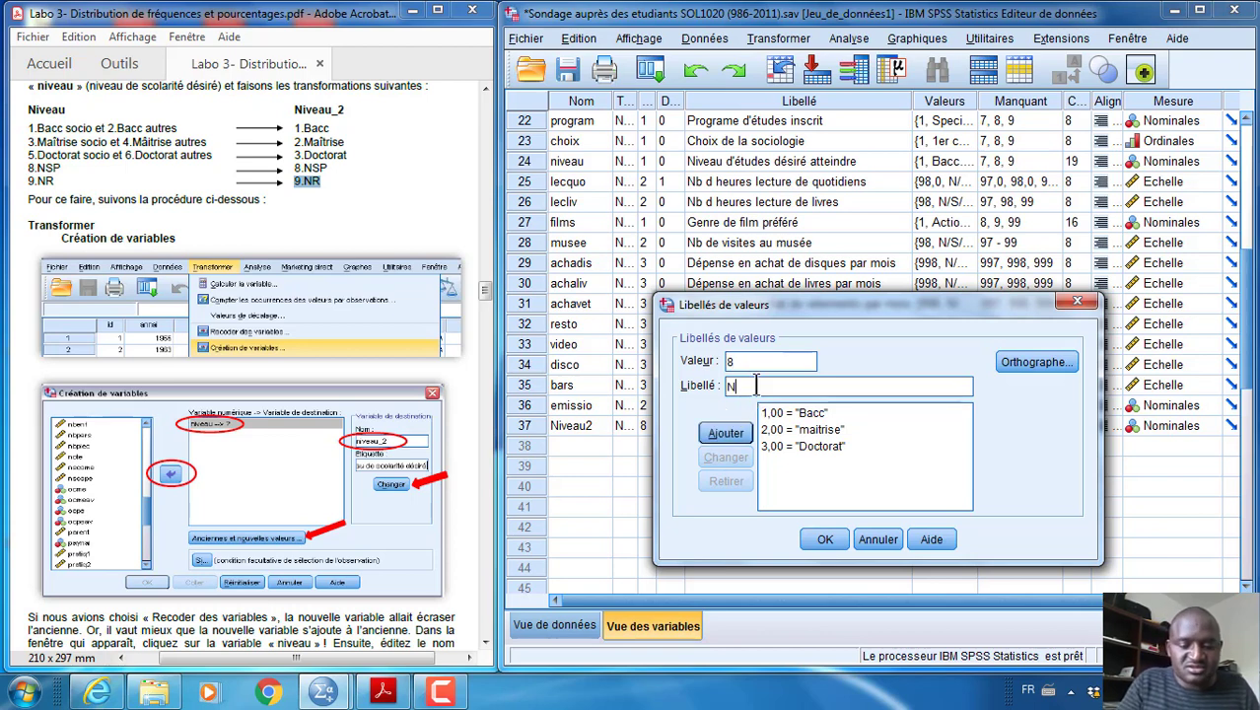
{"action": "type", "text": "SP"}
{"action": "key", "text": "Return"}
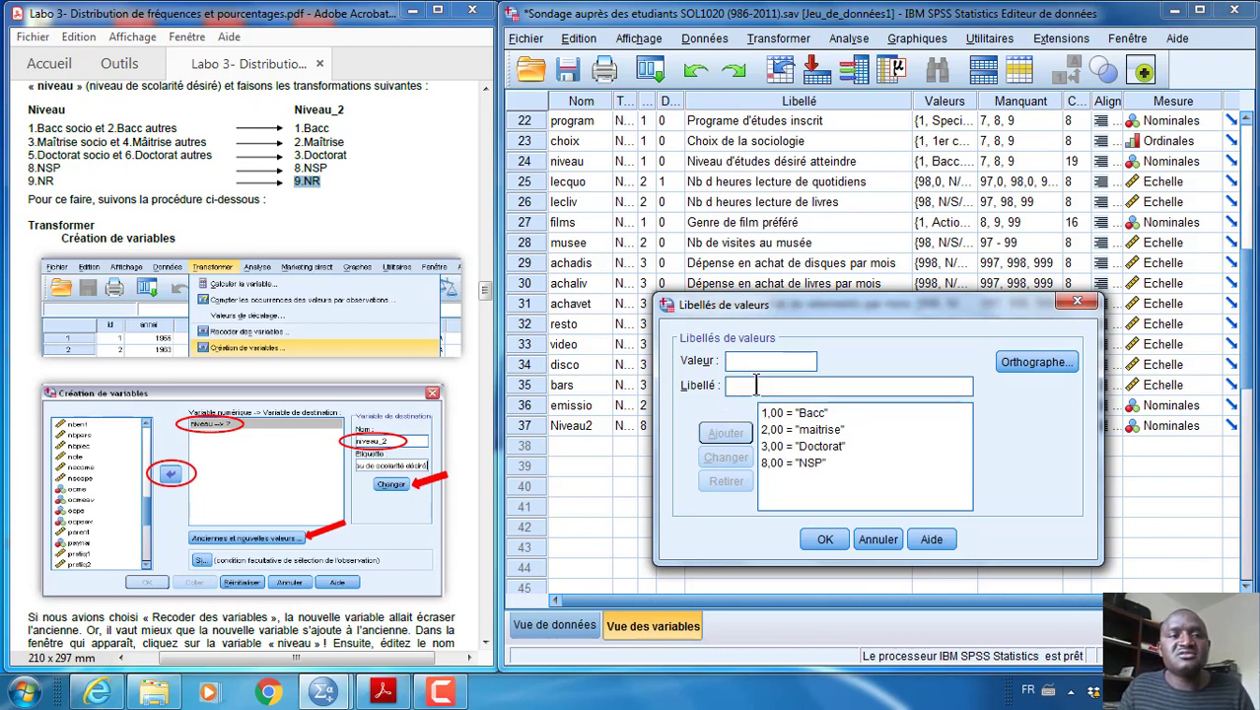
{"action": "type", "text": "9"}
{"action": "left_click", "coordinate": [757, 386]}
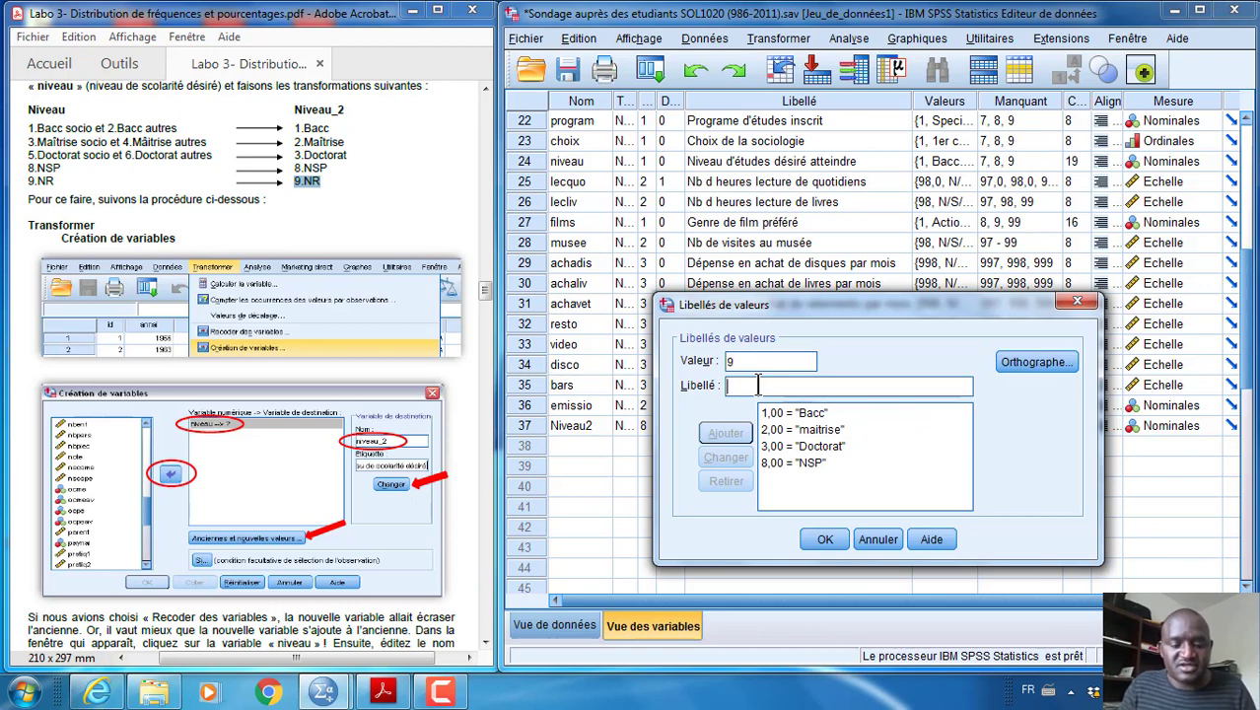
{"action": "type", "text": "NR"}
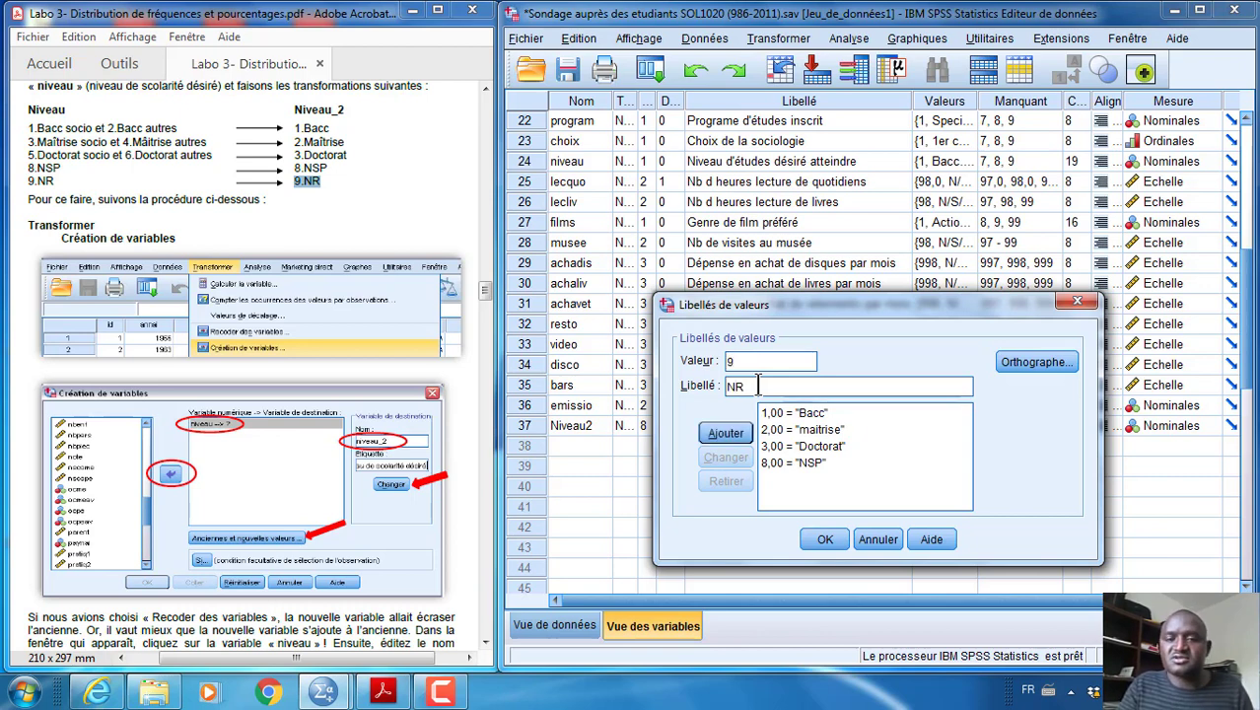
{"action": "key", "text": "Return"}
Change the label of value 2 of Niveau2 to "Maitrise" and apply the value labels
{"action": "left_click", "coordinate": [794, 429]}
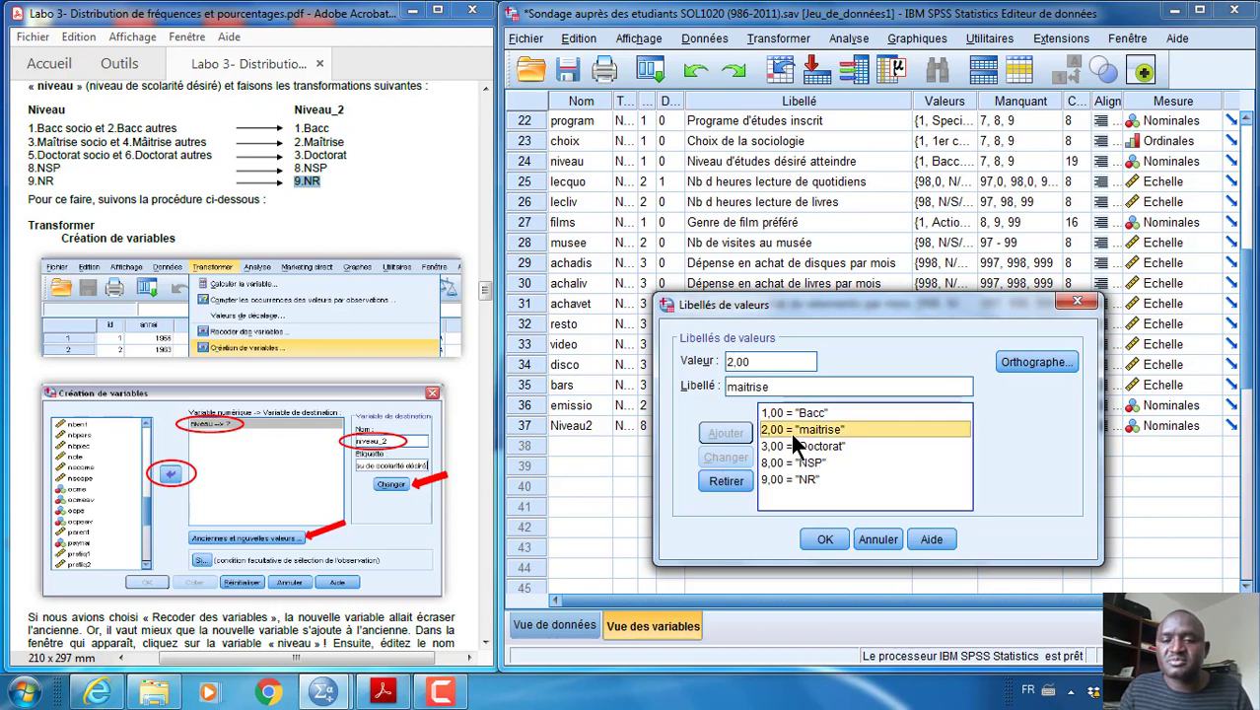
{"action": "left_click", "coordinate": [755, 387]}
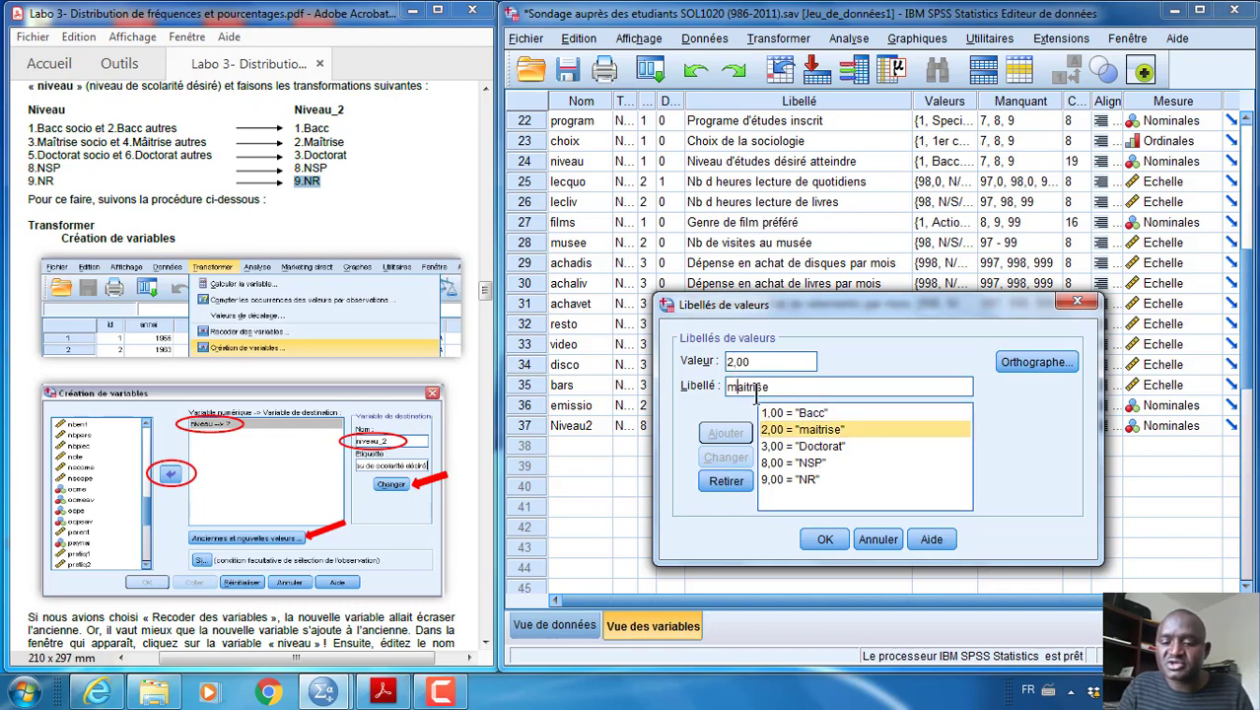
{"action": "key", "text": "Home"}
{"action": "key", "text": "Delete"}
{"action": "type", "text": "M"}
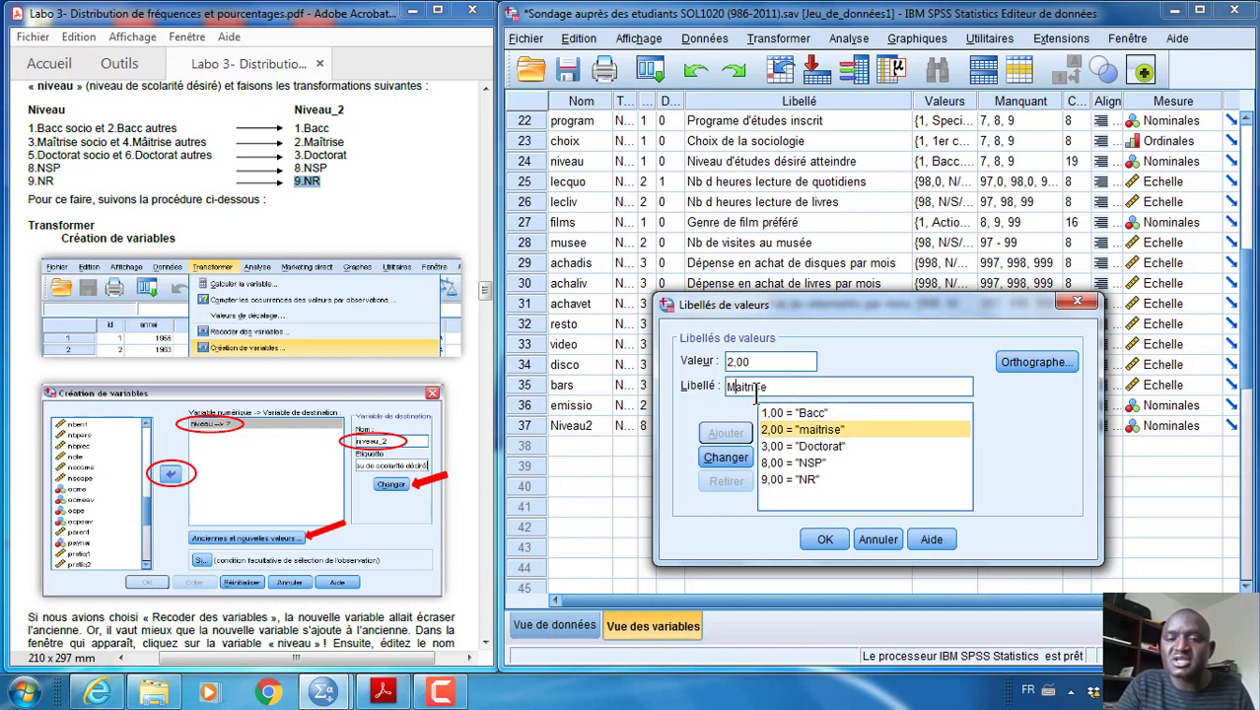
{"action": "left_click", "coordinate": [725, 459]}
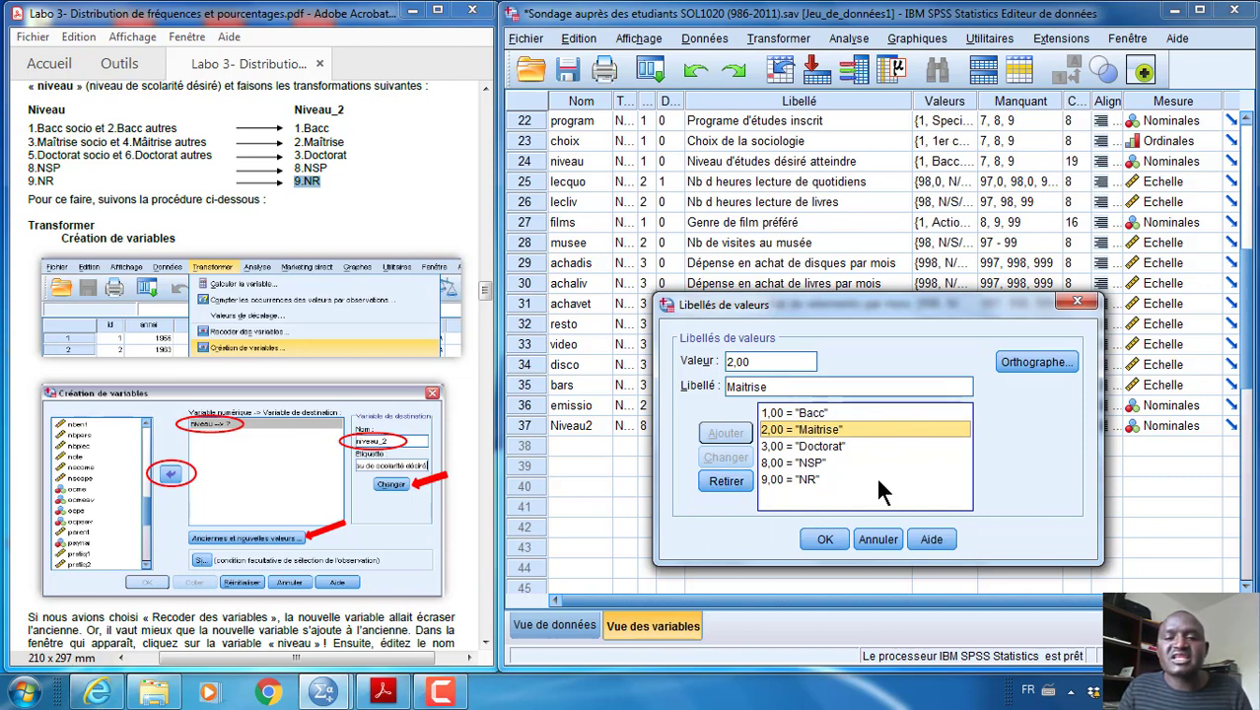
{"action": "left_click", "coordinate": [827, 538]}
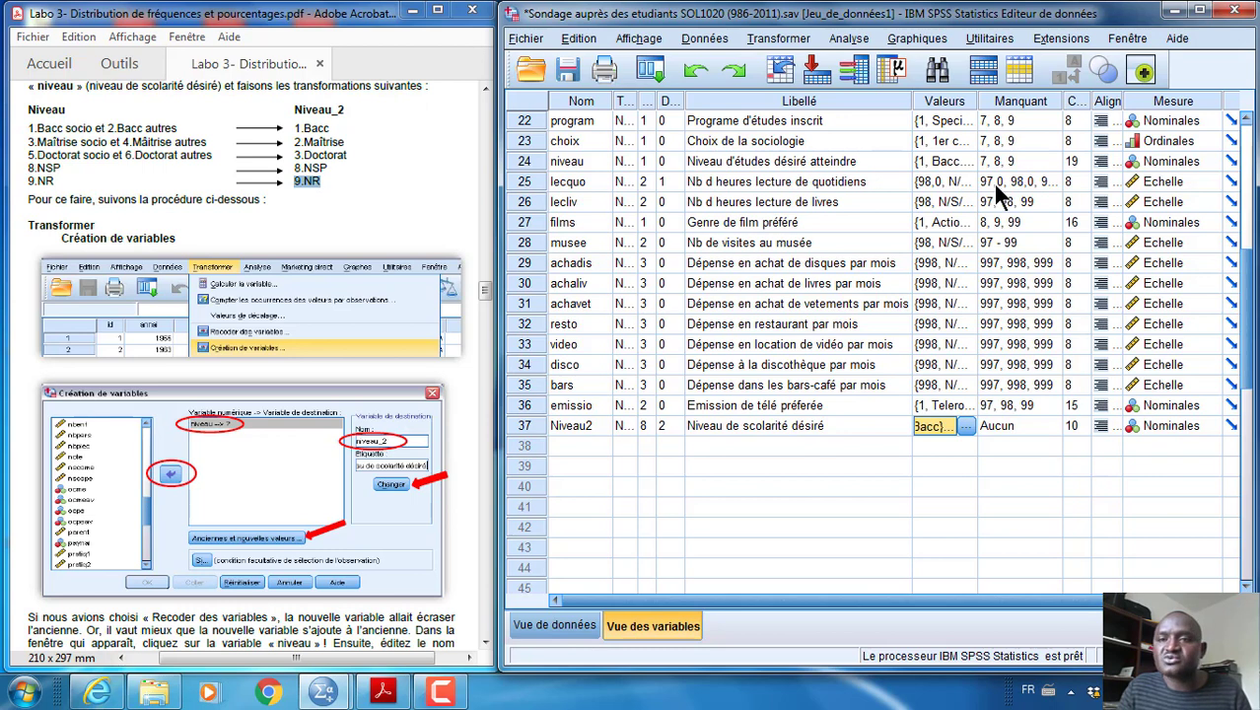
Define 8 and 9 as discrete missing values for Niveau2
{"action": "left_click", "coordinate": [1049, 421]}
{"action": "left_click", "coordinate": [759, 299]}
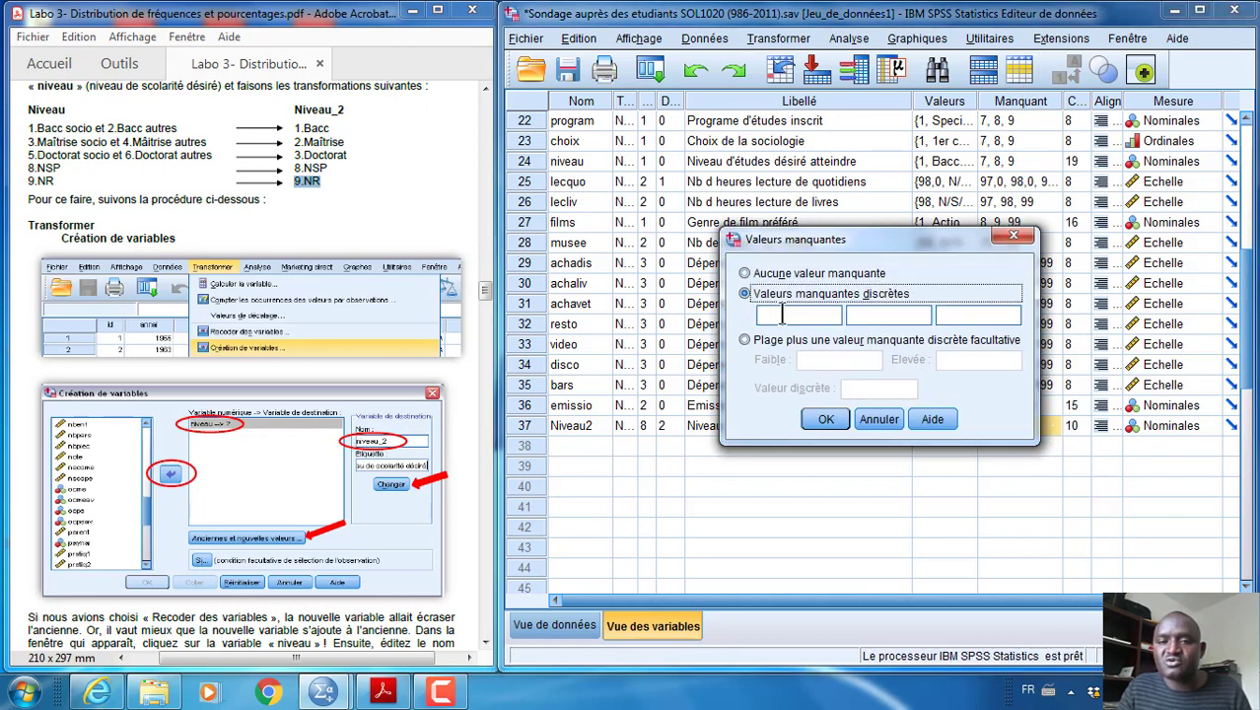
{"action": "left_click", "coordinate": [779, 314]}
{"action": "type", "text": "8"}
{"action": "left_click", "coordinate": [880, 315]}
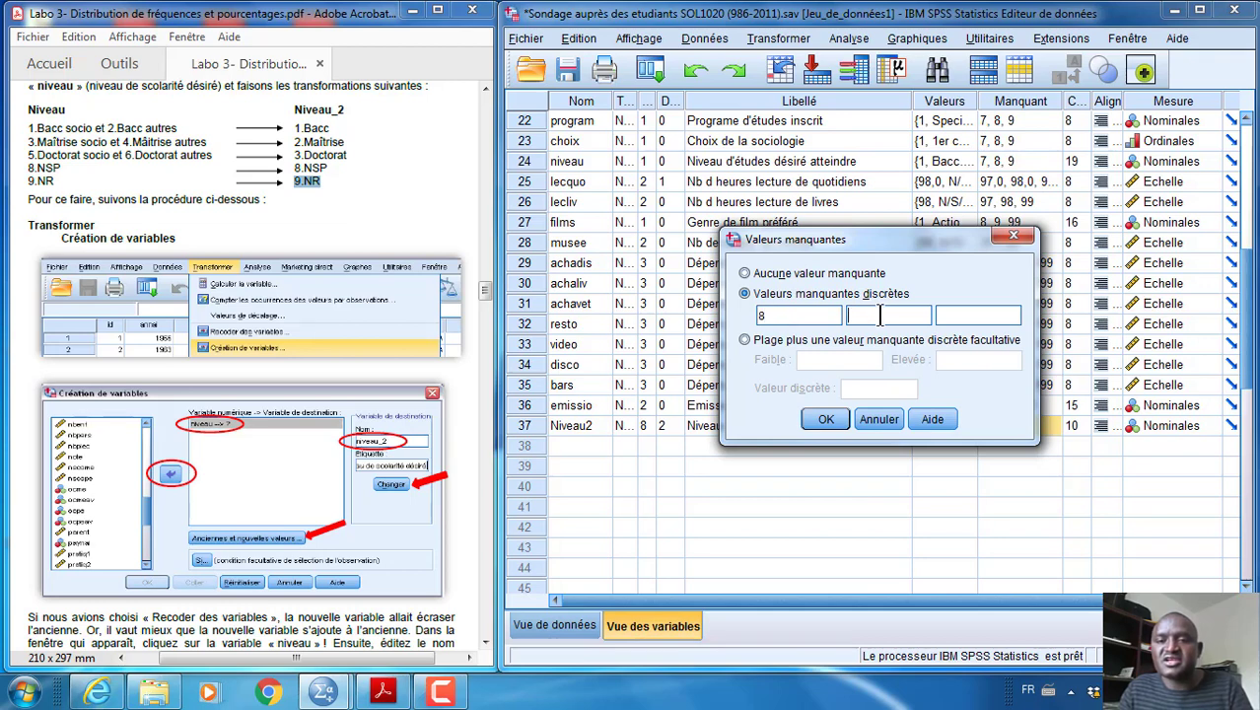
{"action": "type", "text": "9"}
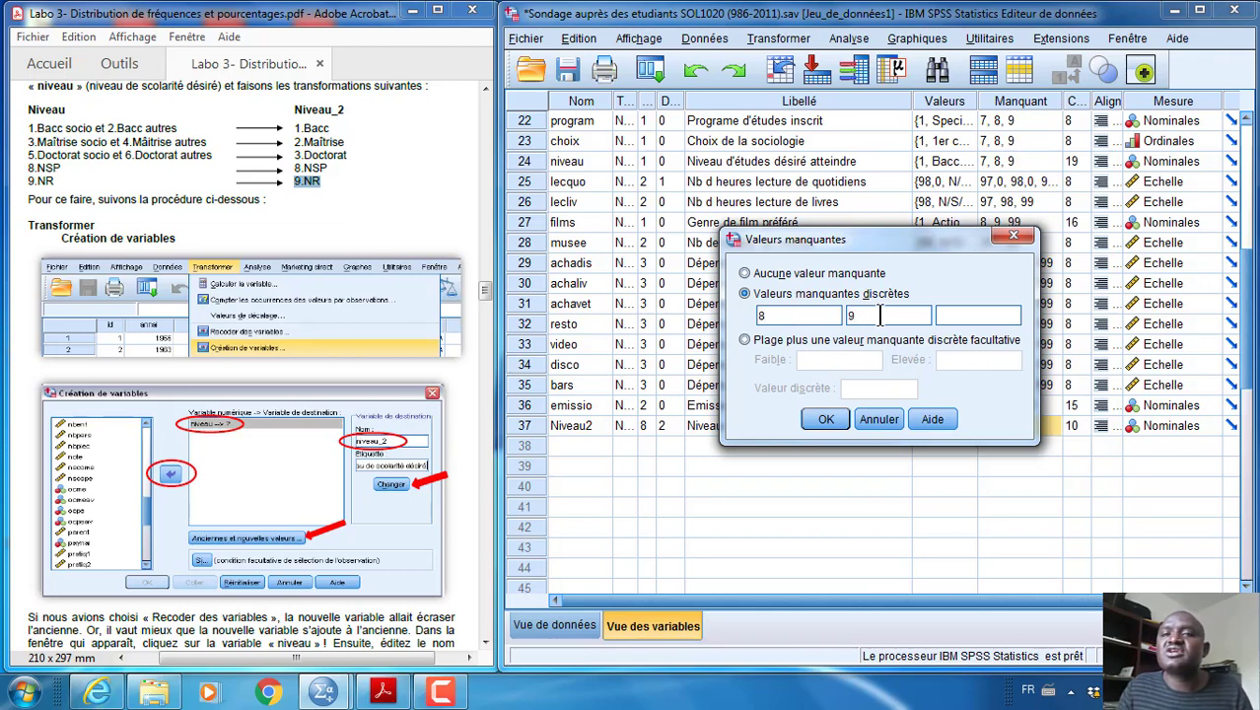
{"action": "left_click", "coordinate": [825, 421]}
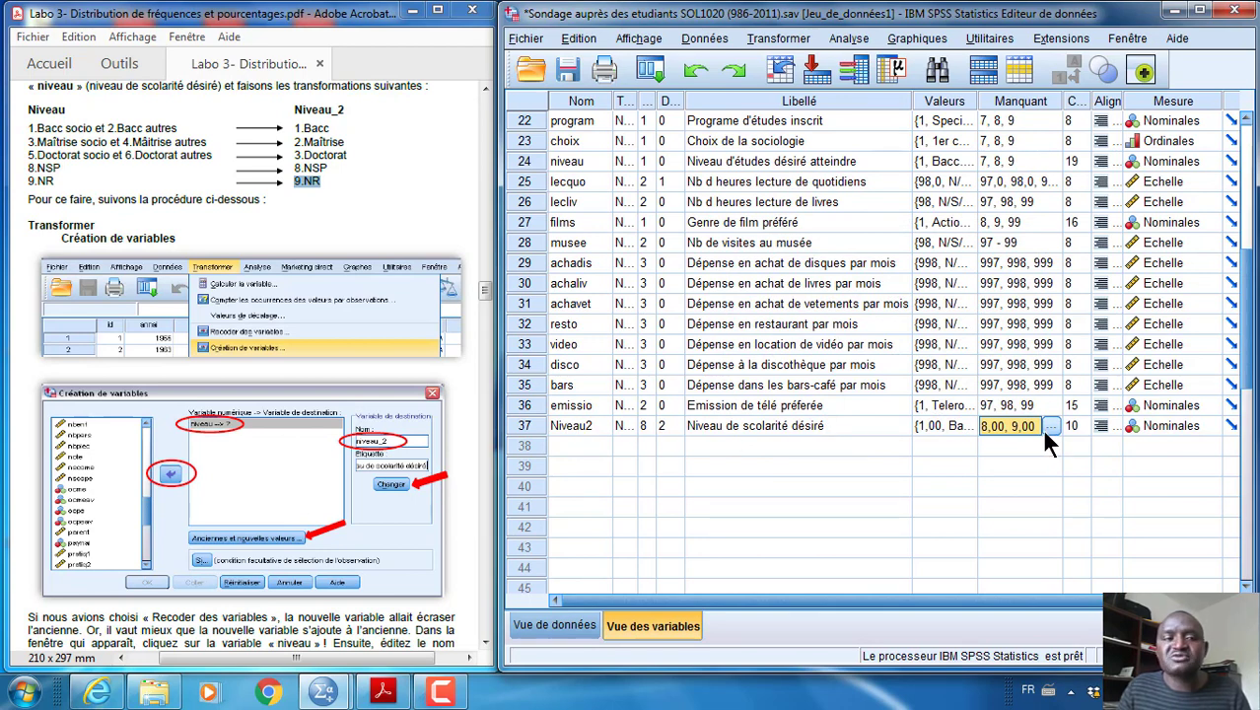
Consult the guide's section on the new variable's frequency table, then open the Frequencies analysis and remove niveau from its variables
{"action": "scroll", "coordinate": [335, 345], "scroll_direction": "down", "scroll_amount": 15}
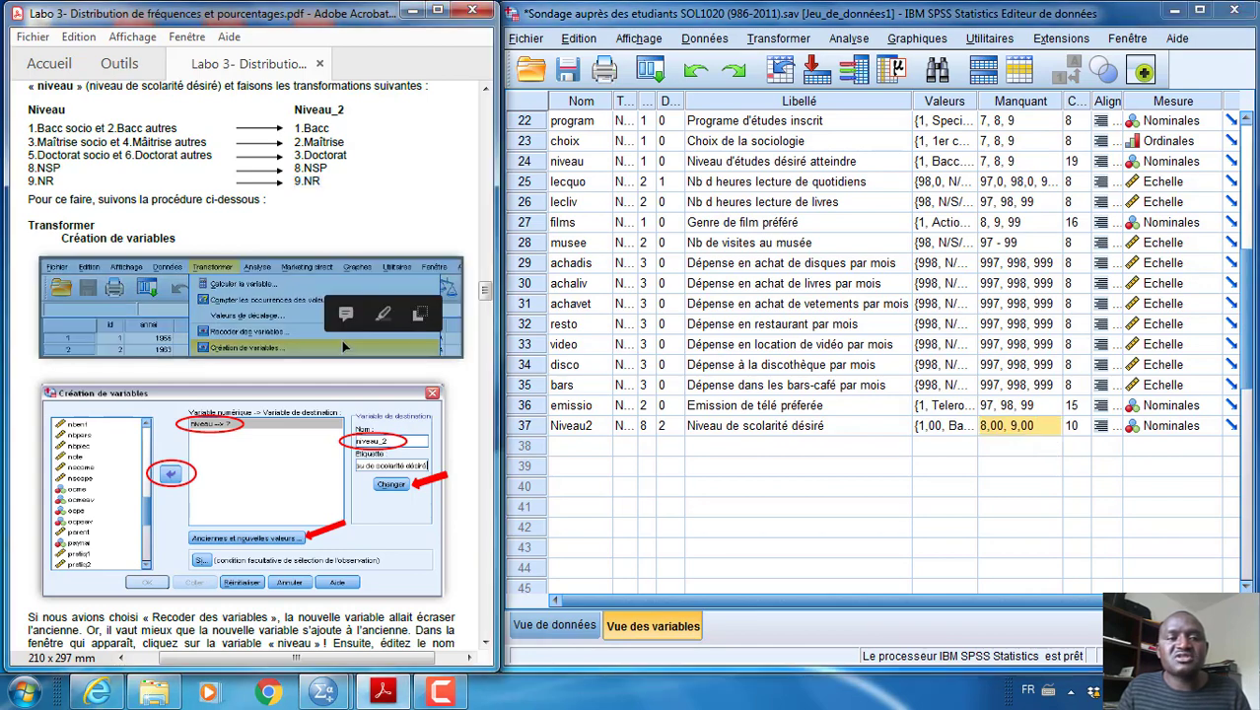
{"action": "scroll", "coordinate": [352, 347], "scroll_direction": "down", "scroll_amount": 15}
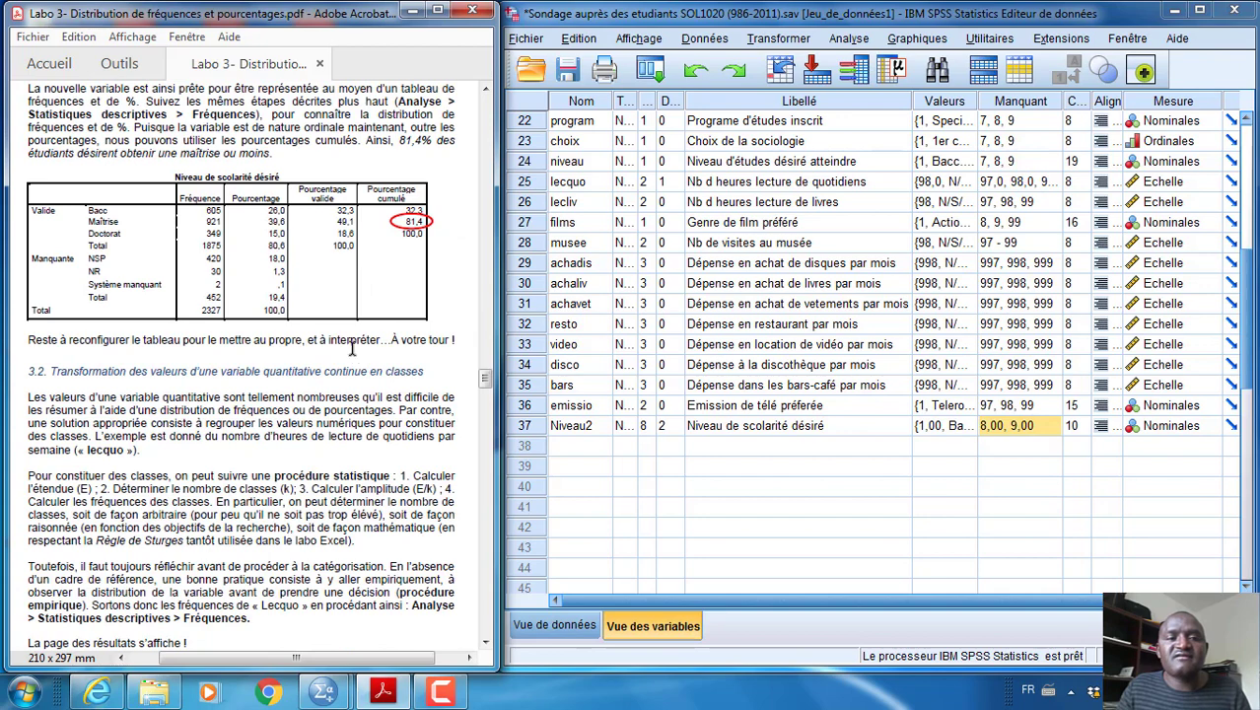
{"action": "scroll", "coordinate": [355, 356], "scroll_direction": "up", "scroll_amount": 2}
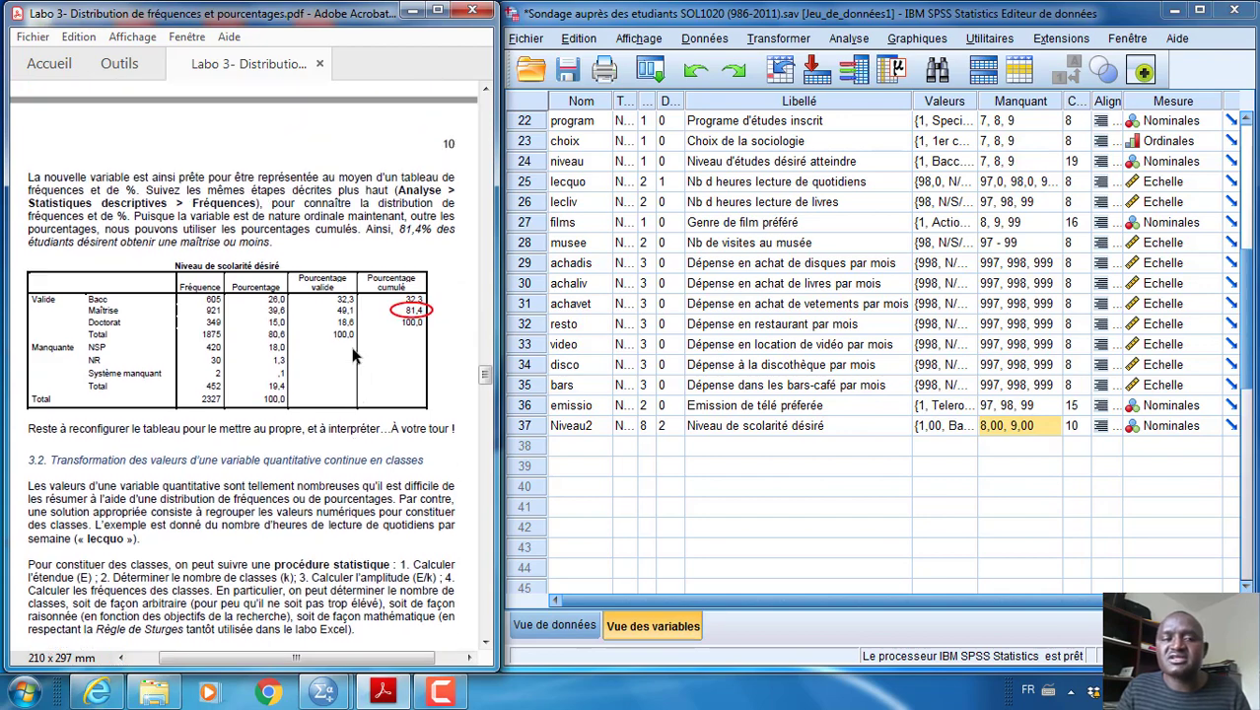
{"action": "left_click", "coordinate": [850, 39]}
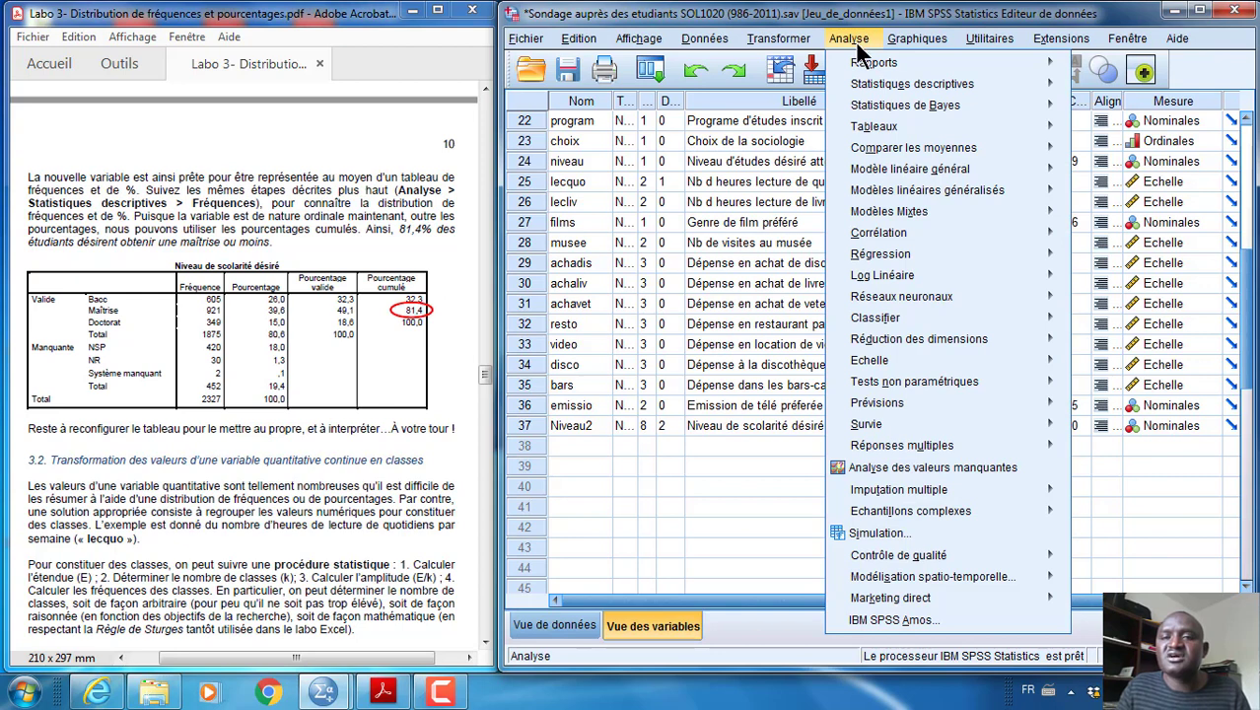
{"action": "mouse_move", "coordinate": [873, 86]}
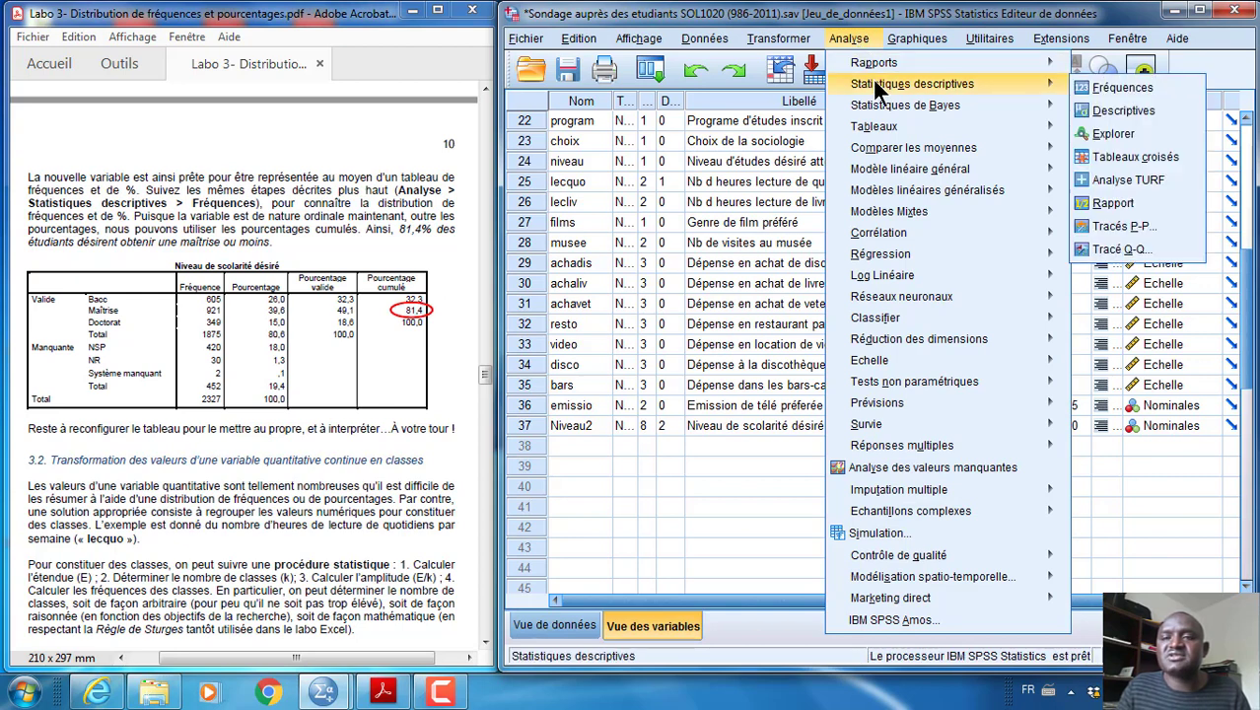
{"action": "left_click", "coordinate": [1114, 87]}
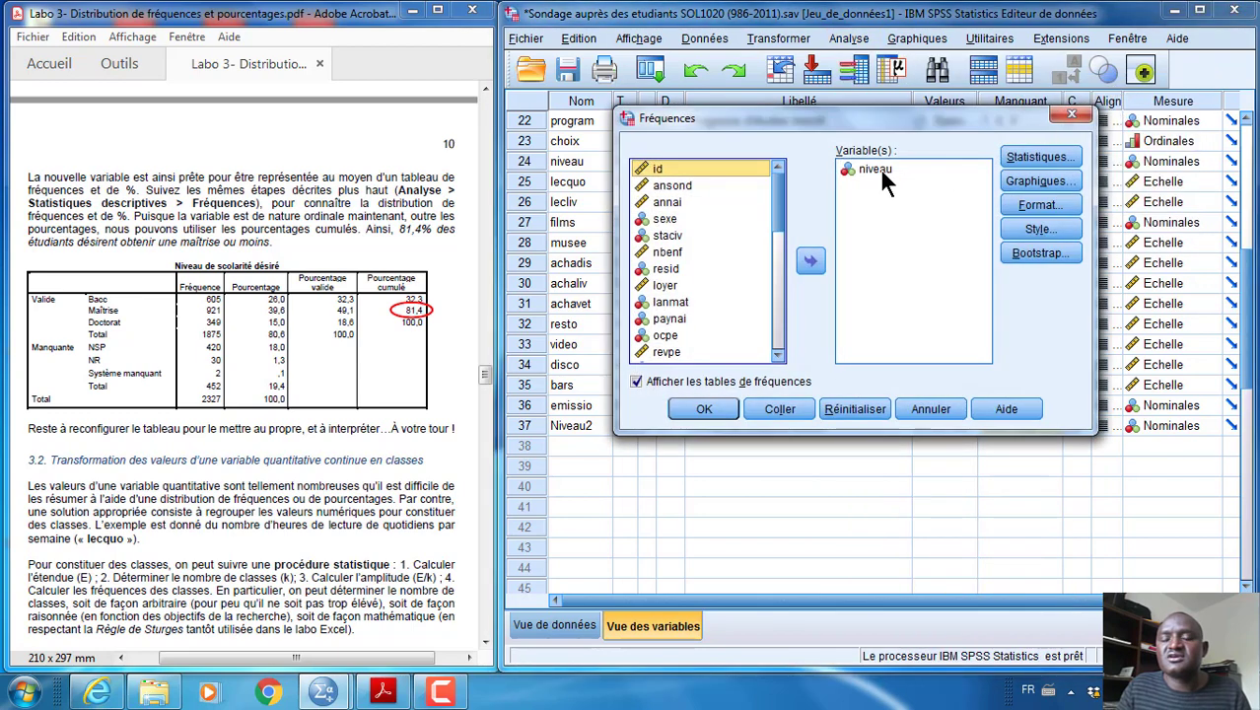
{"action": "left_click", "coordinate": [876, 167]}
{"action": "left_click", "coordinate": [809, 260]}
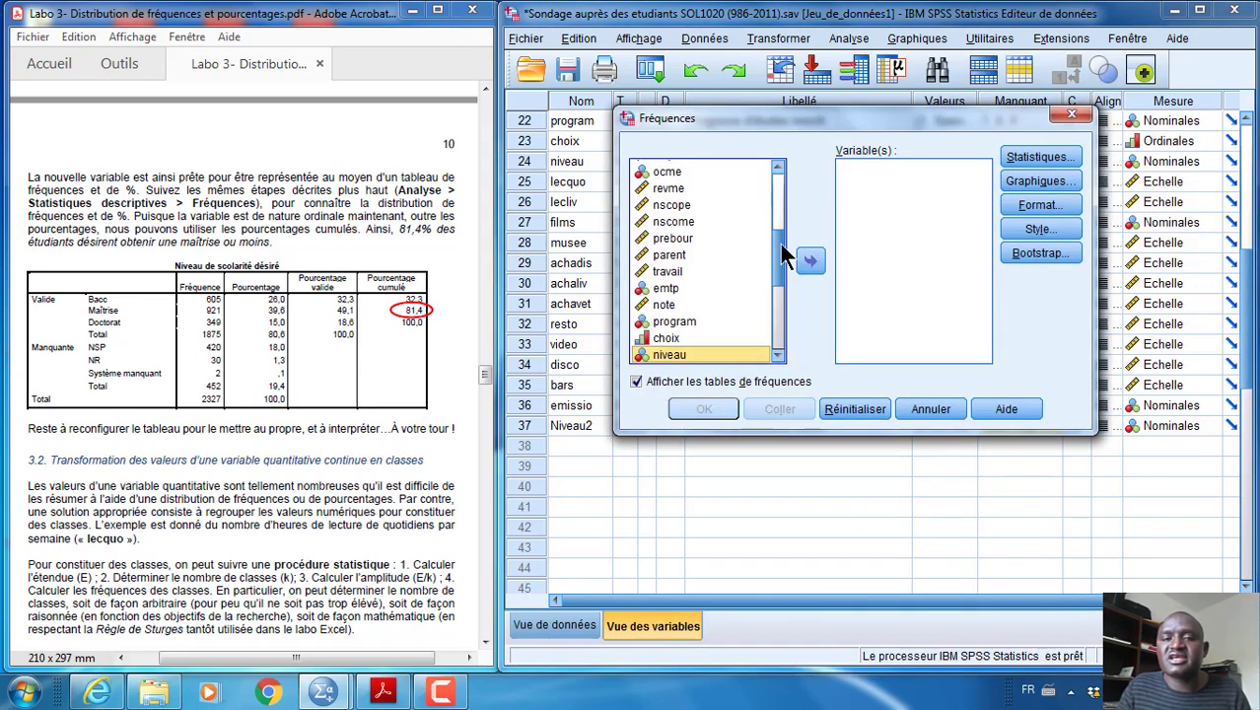
Add Niveau2 to the Frequencies analysis, run it and select the resulting frequency table in the output
{"action": "left_click_drag", "start_coordinate": [780, 244], "coordinate": [786, 344]}
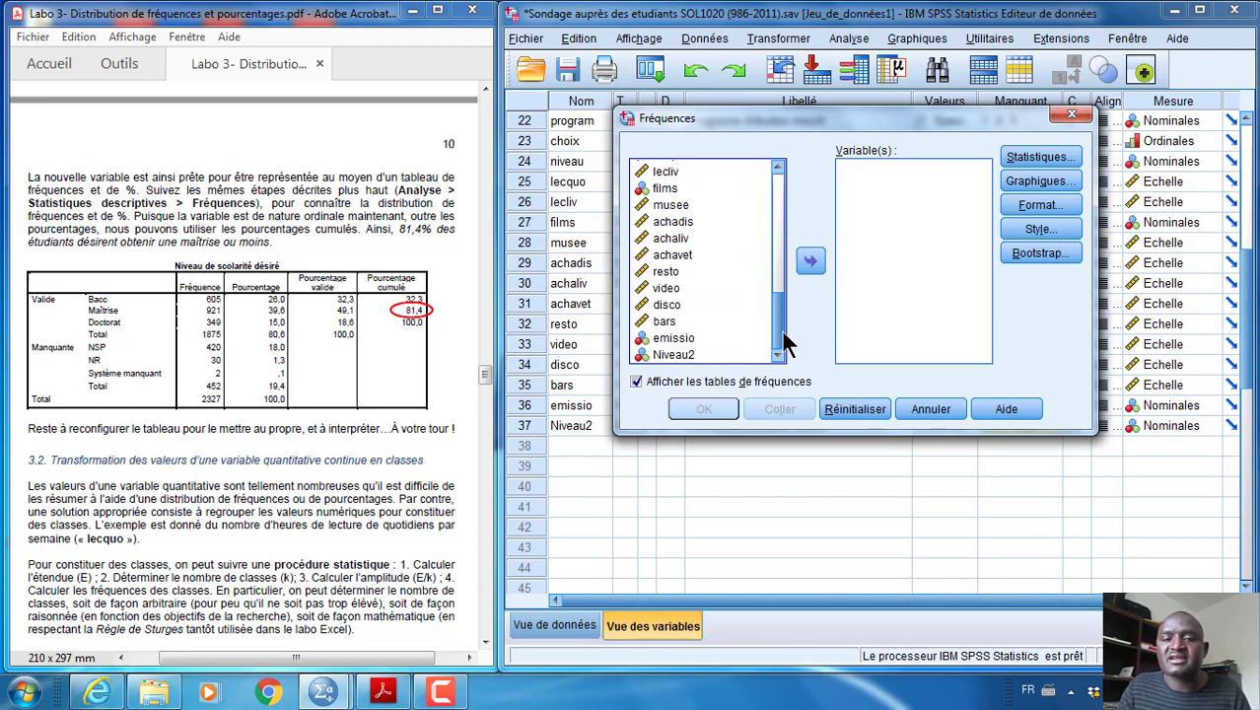
{"action": "left_click", "coordinate": [677, 353]}
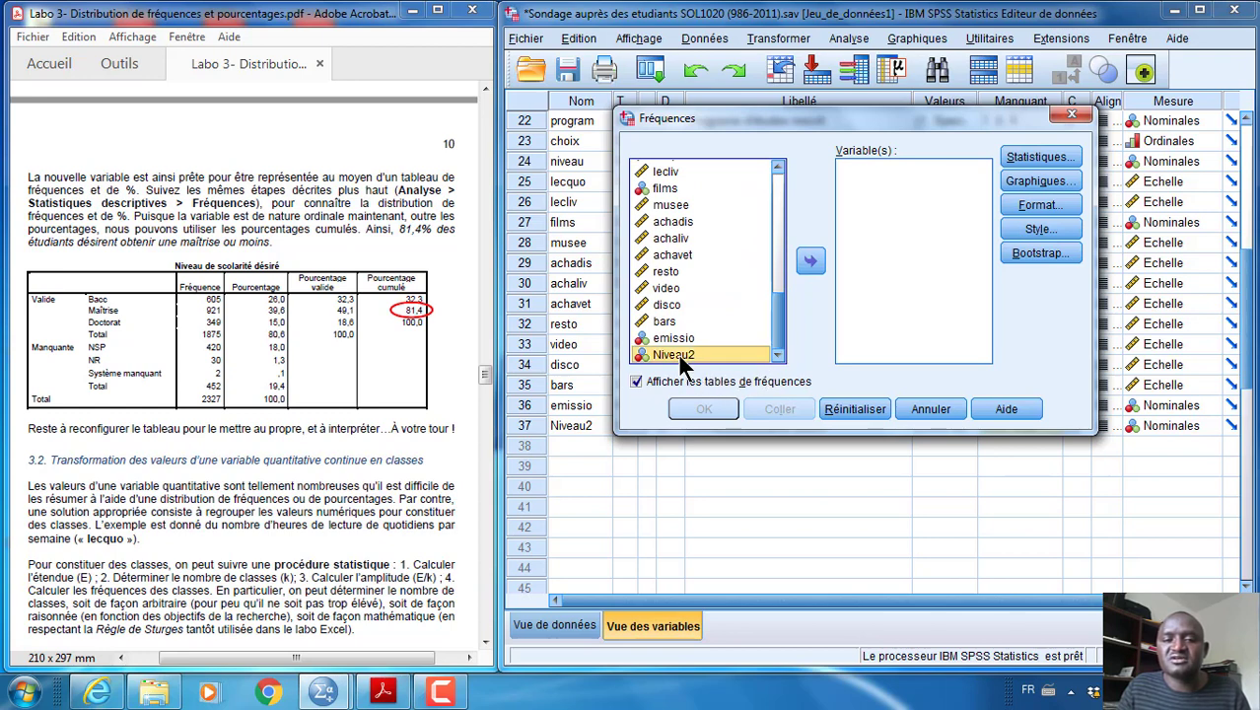
{"action": "left_click", "coordinate": [810, 263]}
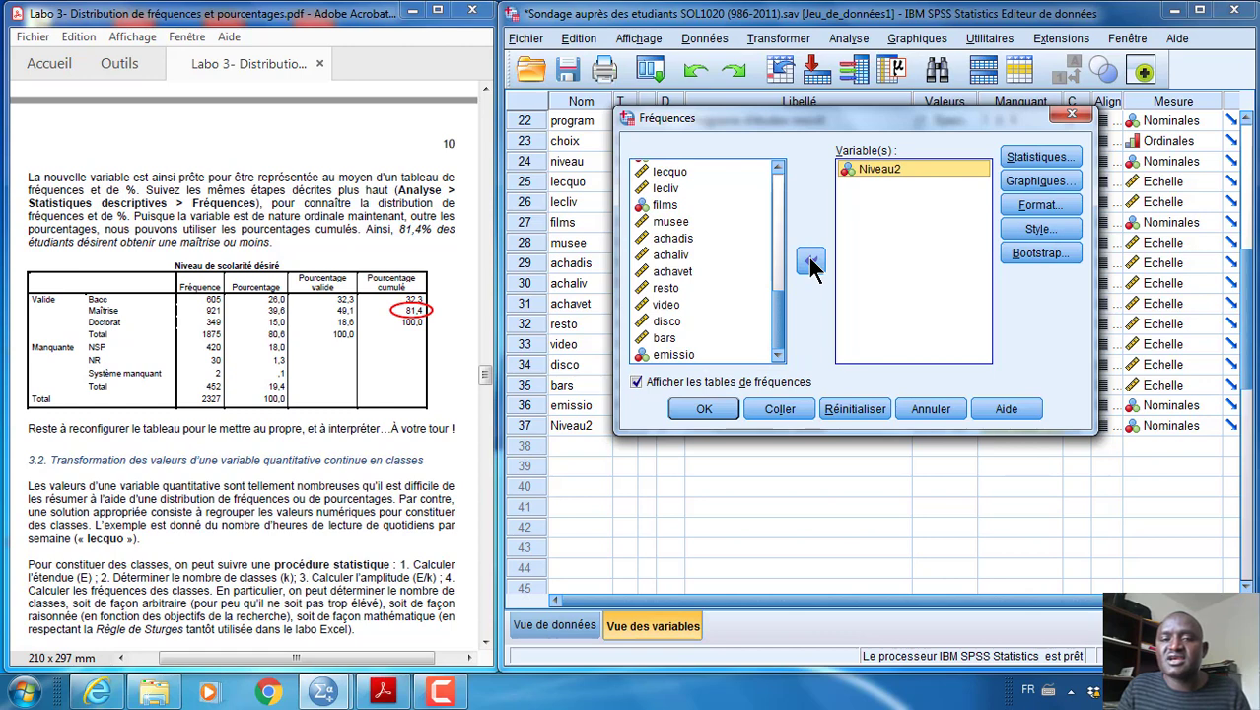
{"action": "left_click", "coordinate": [710, 406]}
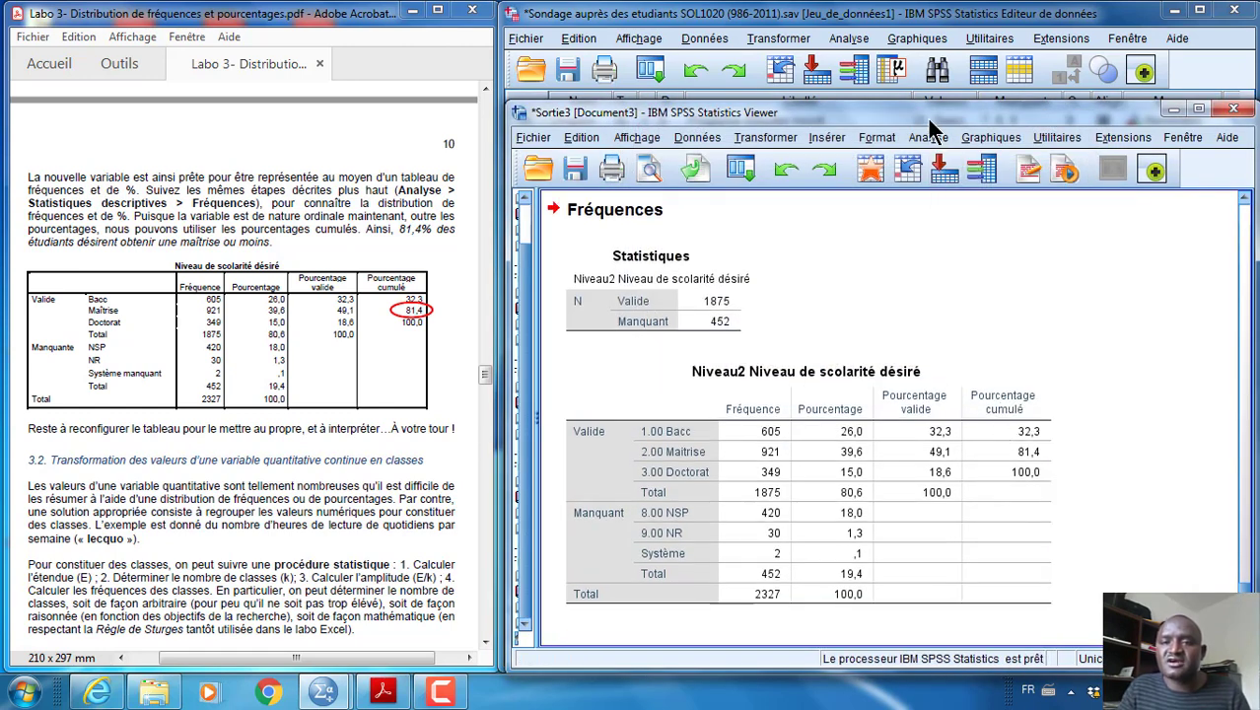
{"action": "left_click_drag", "start_coordinate": [930, 102], "coordinate": [931, 92]}
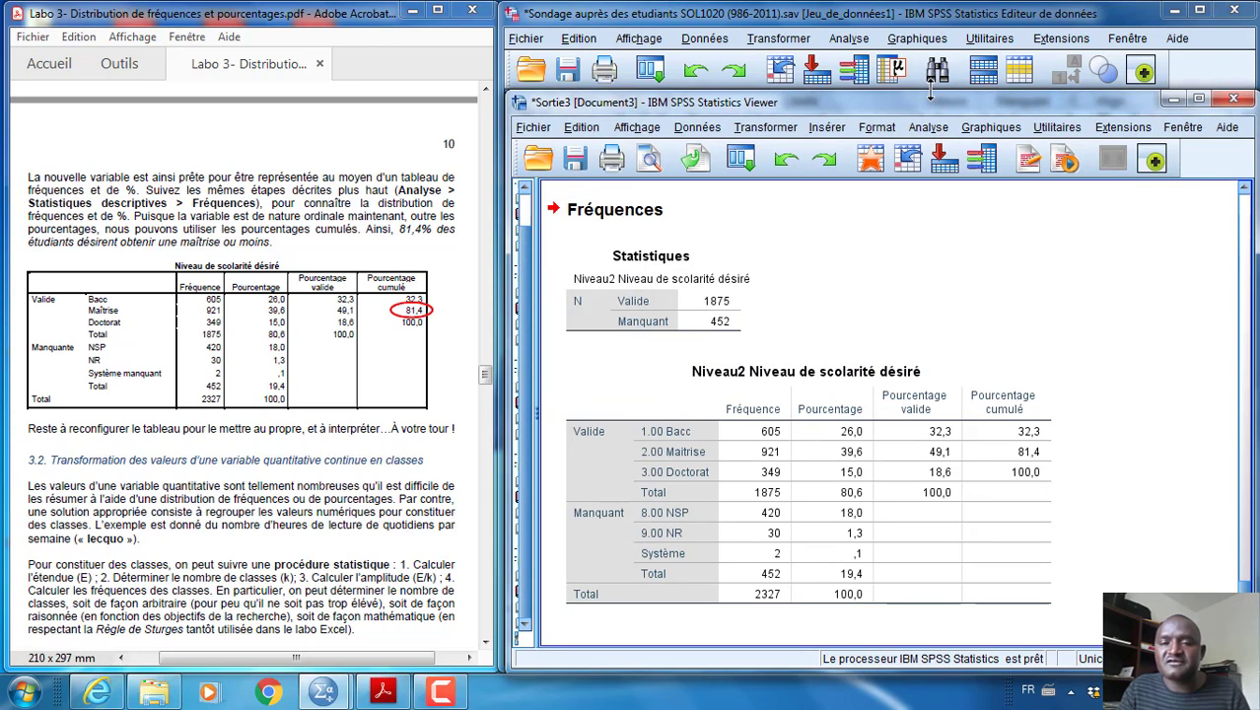
{"action": "left_click", "coordinate": [905, 452]}
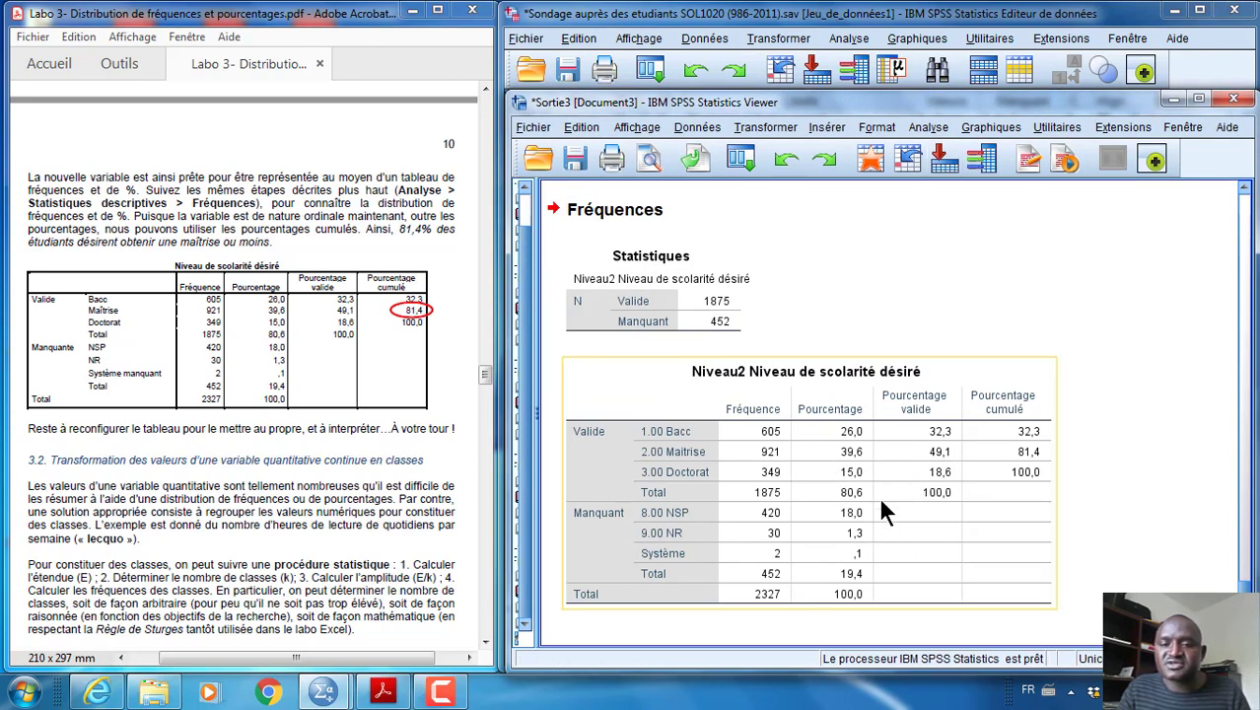
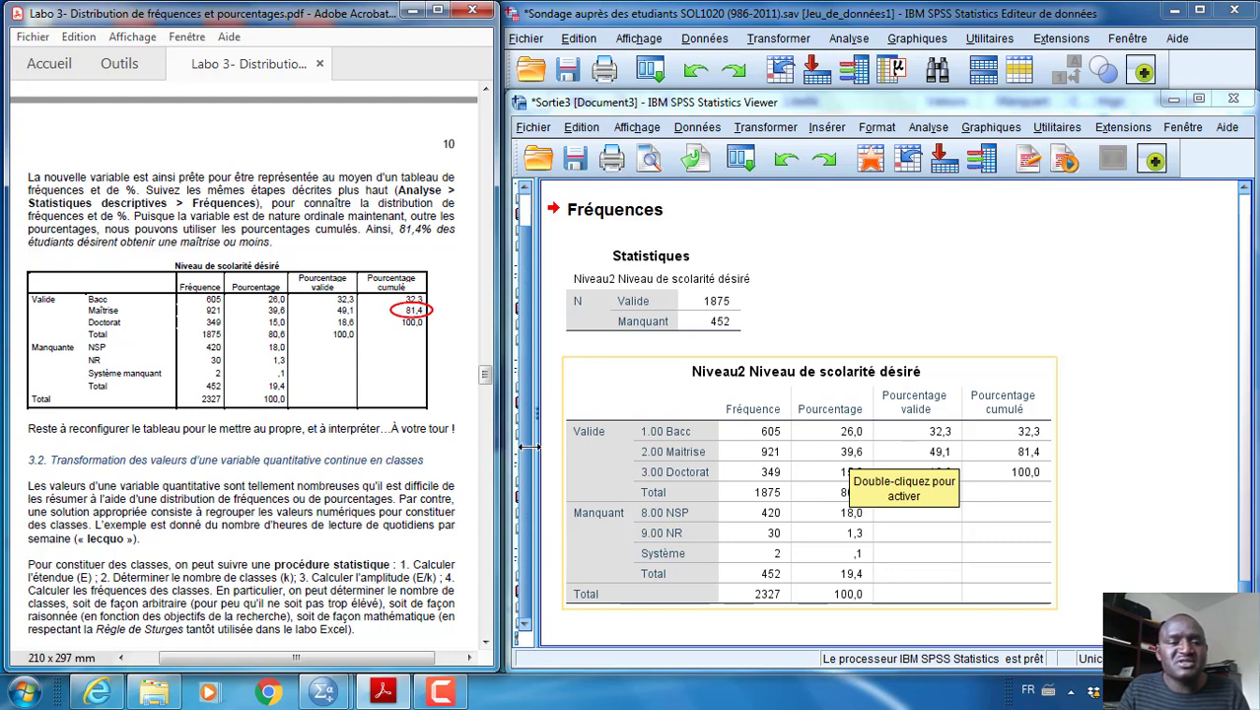
Consult the guide's section 3.2 on grouping a continuous variable into classes, then open the Frequencies analysis and reset its settings
{"action": "left_click", "coordinate": [294, 459]}
{"action": "scroll", "coordinate": [330, 458], "scroll_direction": "down", "scroll_amount": 3}
{"action": "scroll", "coordinate": [330, 458], "scroll_direction": "down", "scroll_amount": 1}
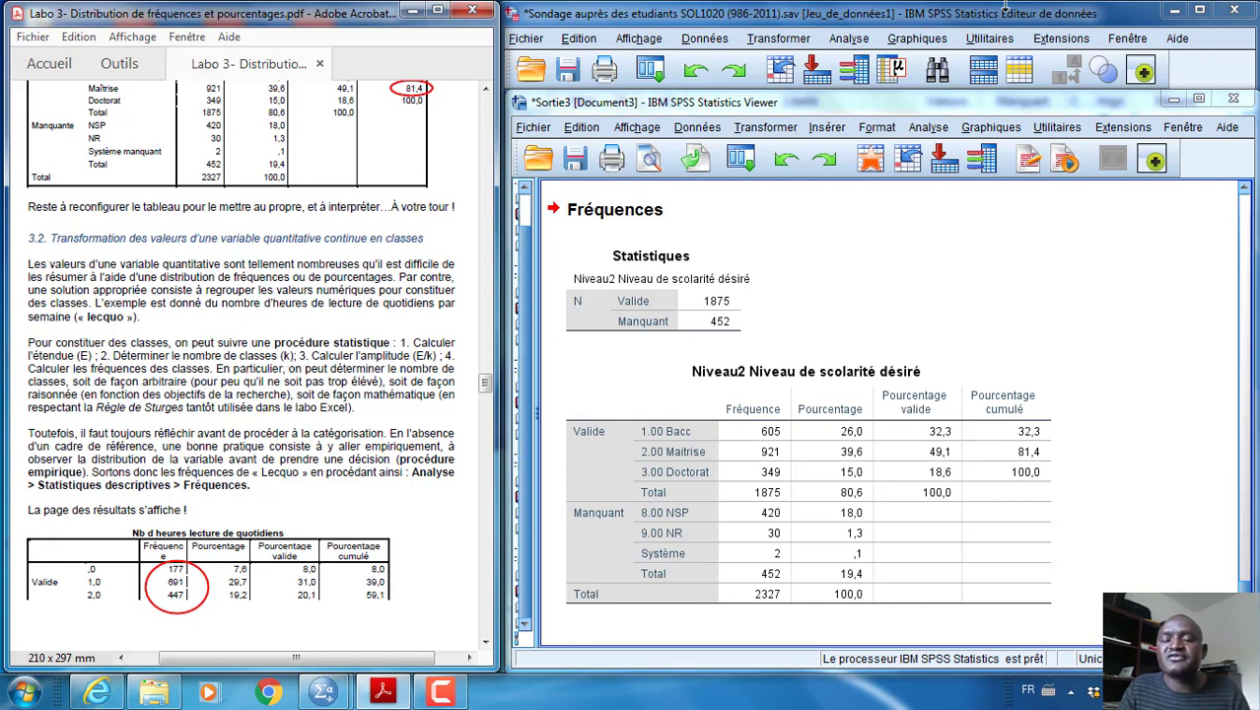
{"action": "left_click", "coordinate": [849, 39]}
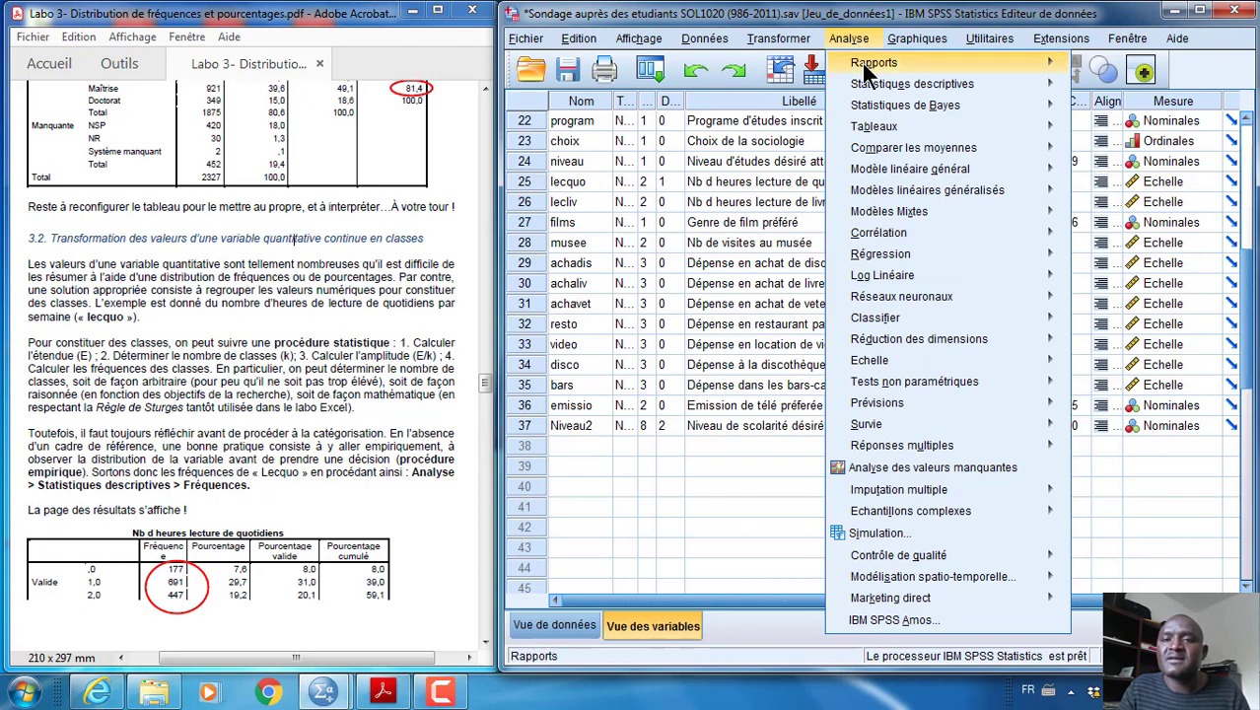
{"action": "mouse_move", "coordinate": [878, 89]}
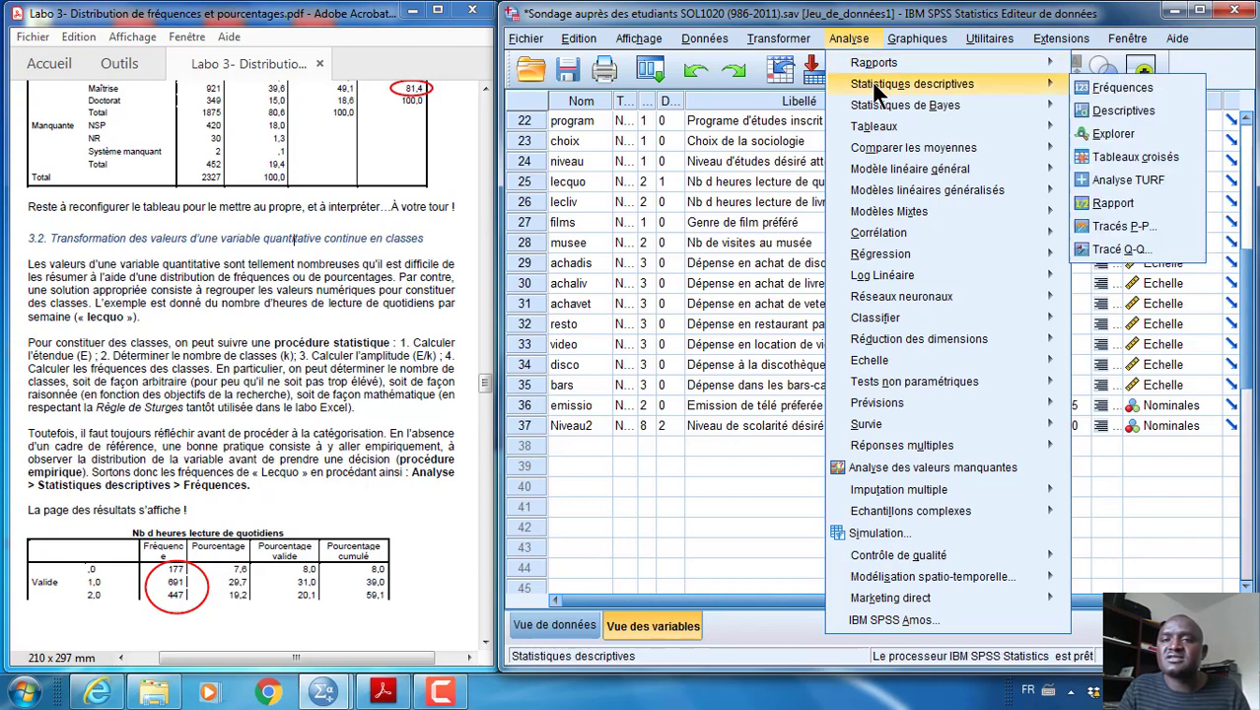
{"action": "left_click", "coordinate": [1103, 88]}
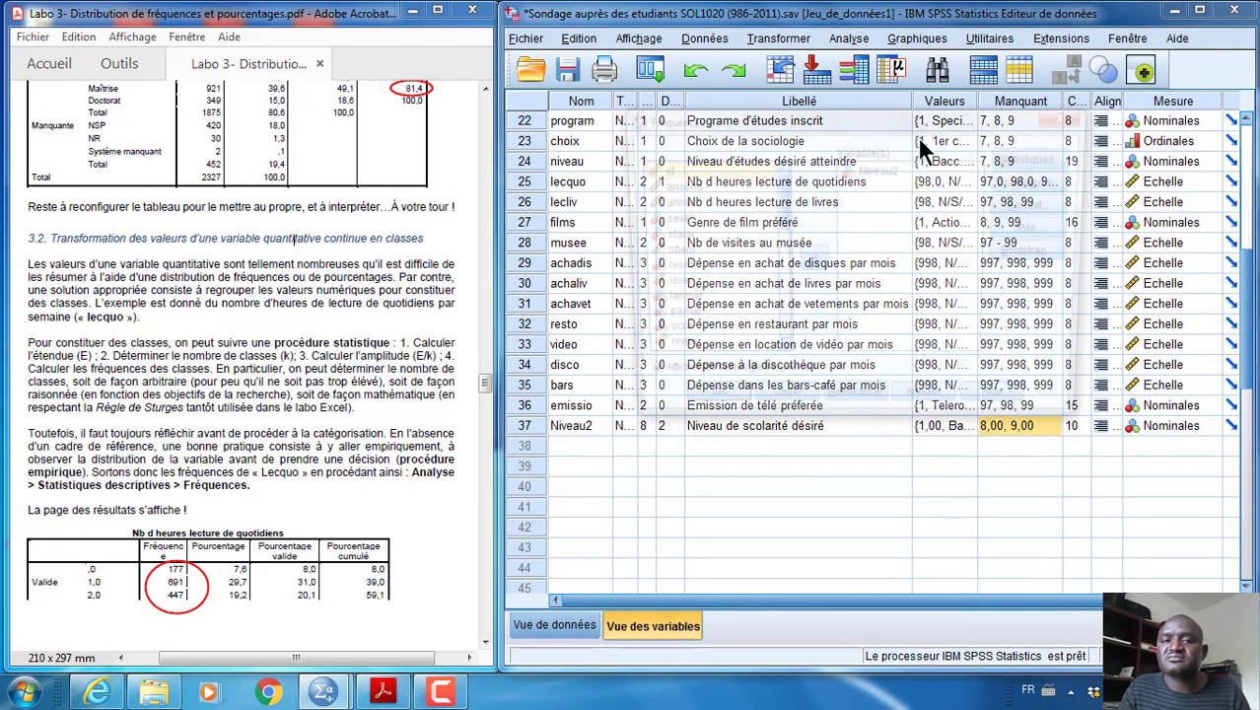
{"action": "left_click", "coordinate": [881, 167]}
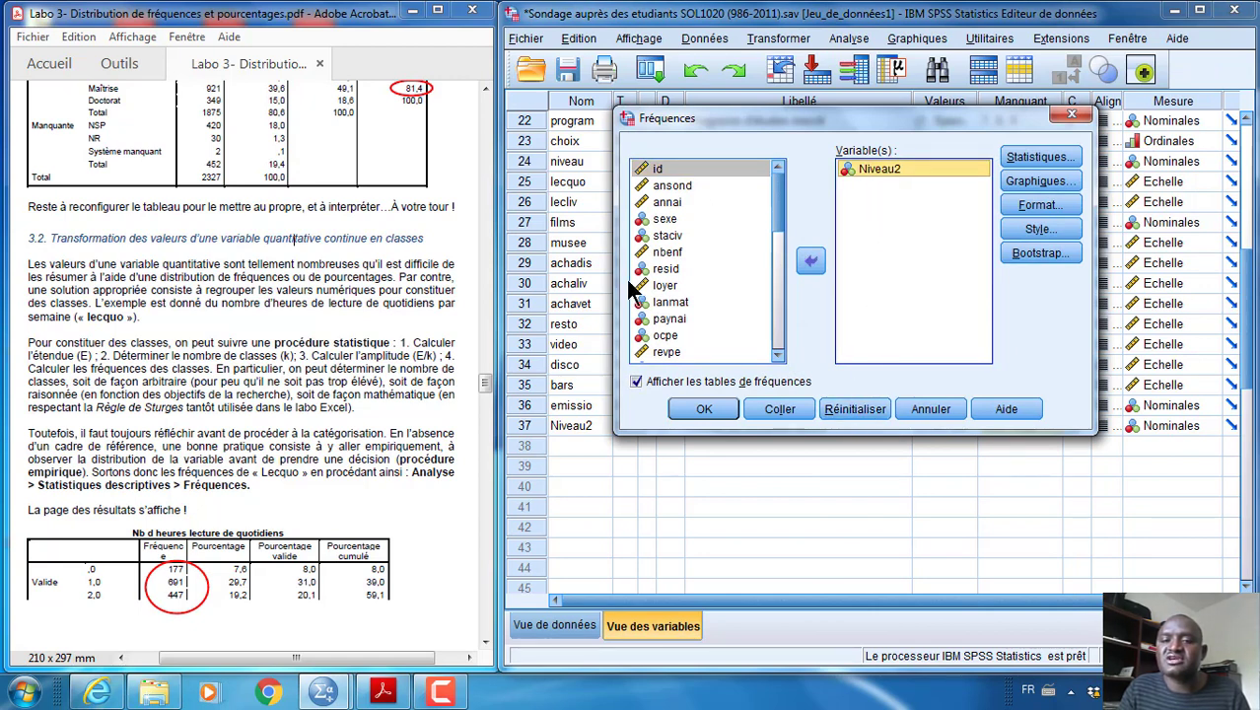
{"action": "left_click", "coordinate": [841, 408]}
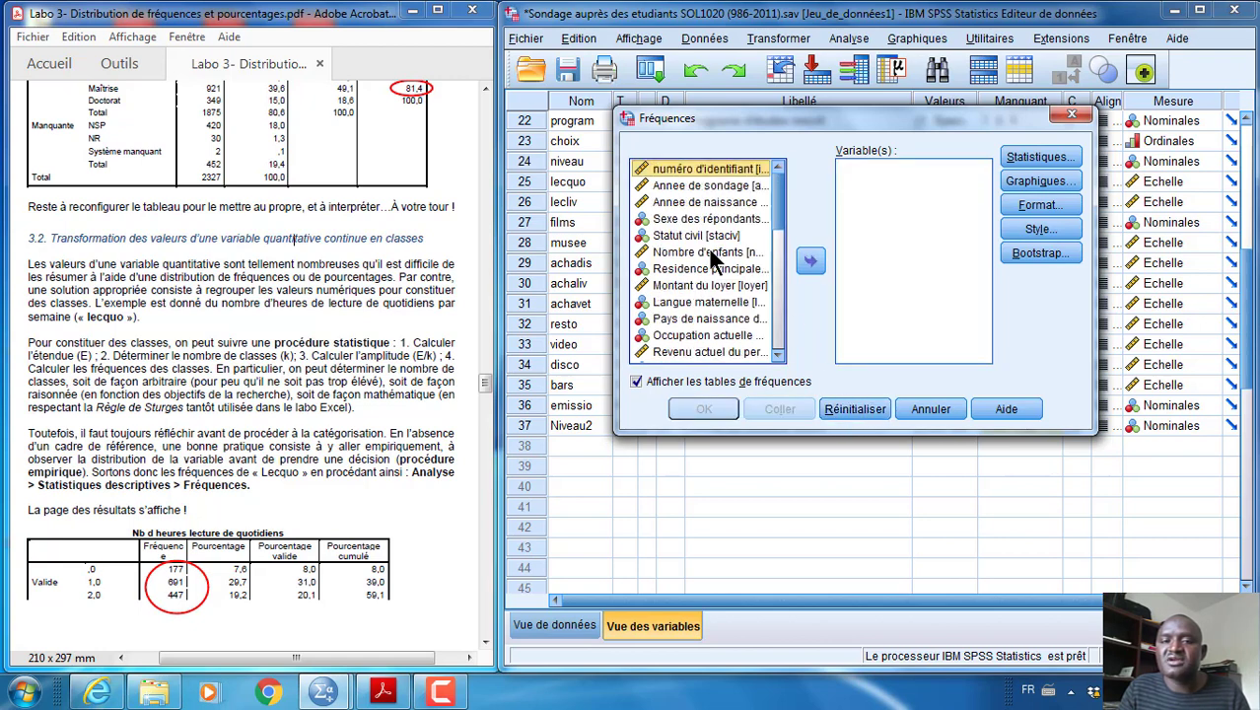
Show the variable list by name, add lecquo to the Frequencies analysis and run it
{"action": "left_click", "coordinate": [712, 203]}
{"action": "right_click", "coordinate": [712, 203]}
{"action": "left_click", "coordinate": [666, 224]}
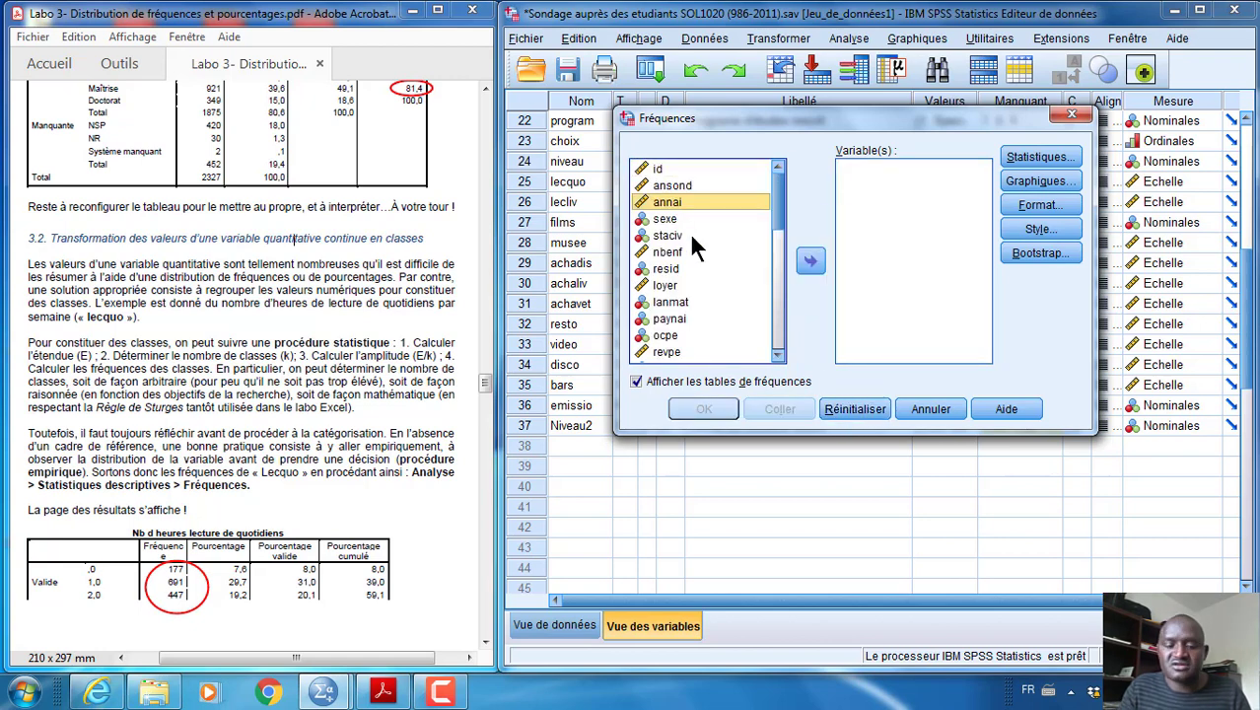
{"action": "key", "text": "l"}
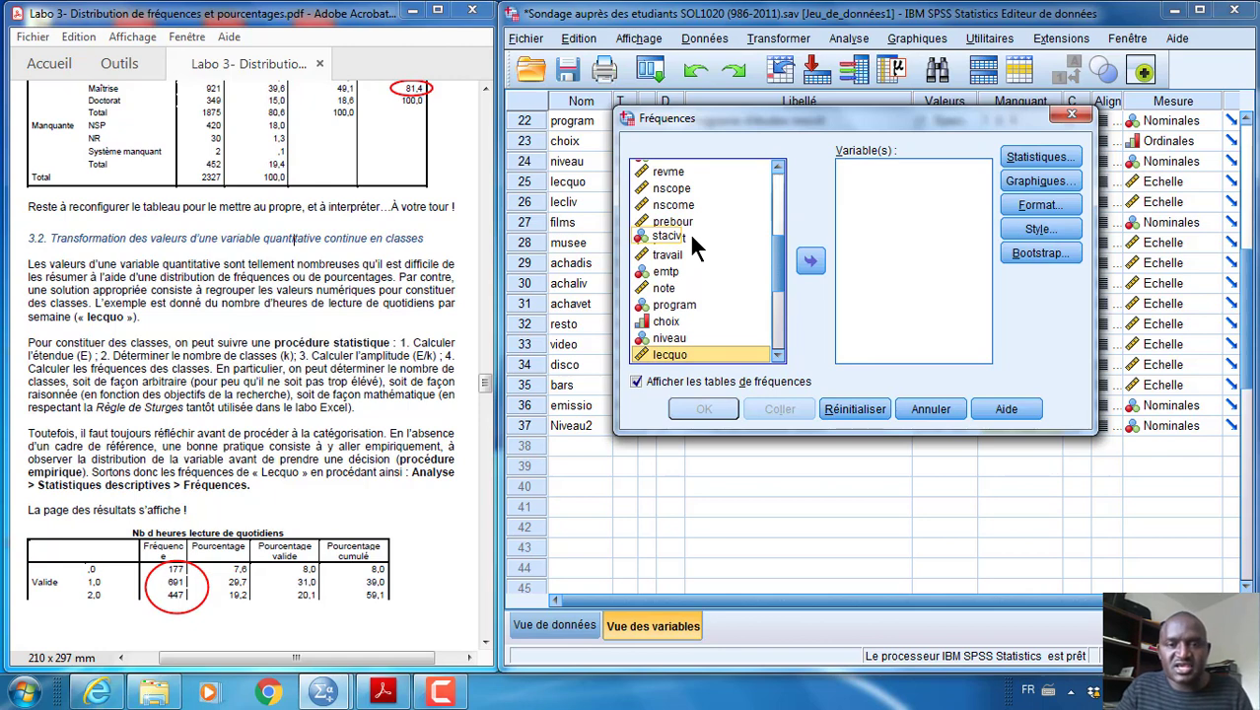
{"action": "scroll", "coordinate": [697, 248], "scroll_direction": "down", "scroll_amount": 3}
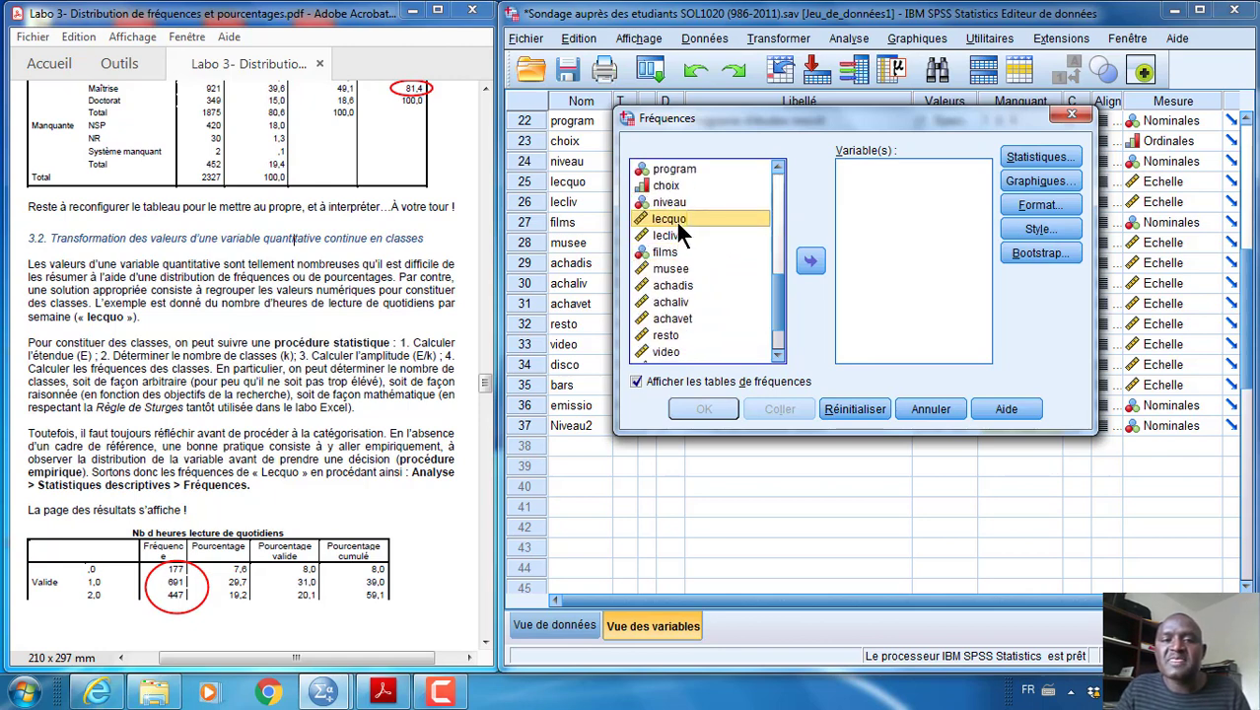
{"action": "left_click", "coordinate": [810, 261]}
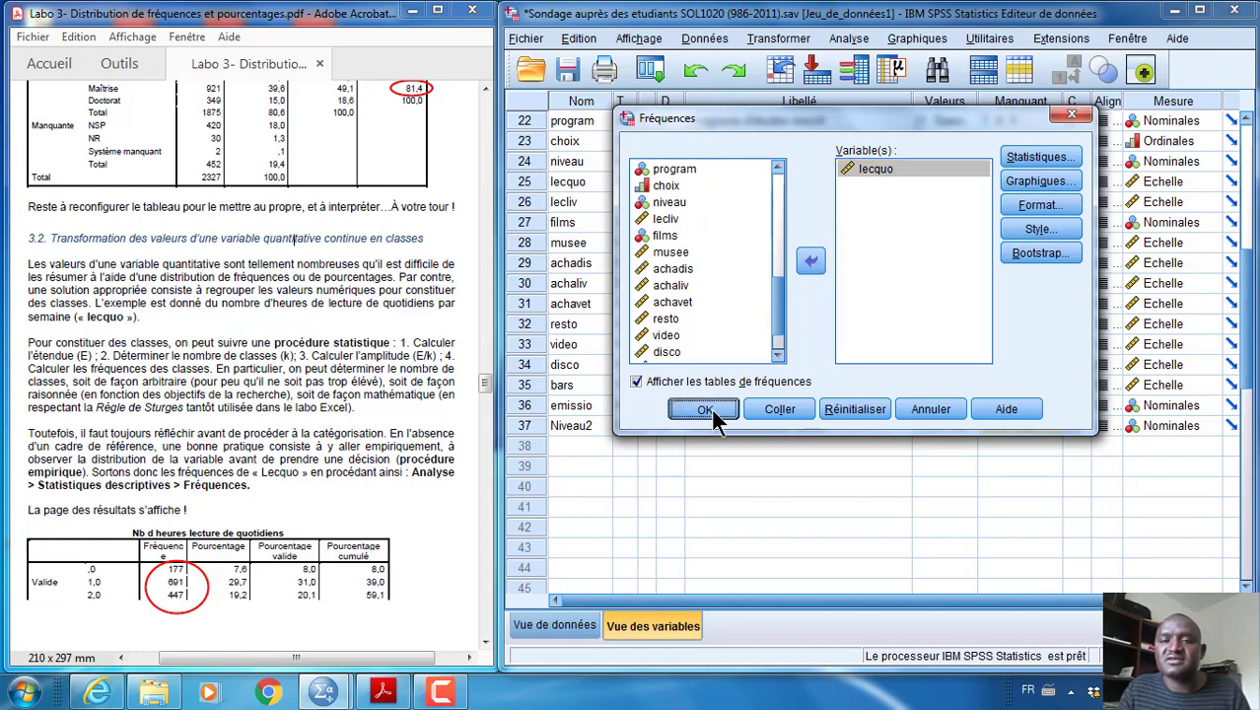
{"action": "left_click", "coordinate": [704, 410]}
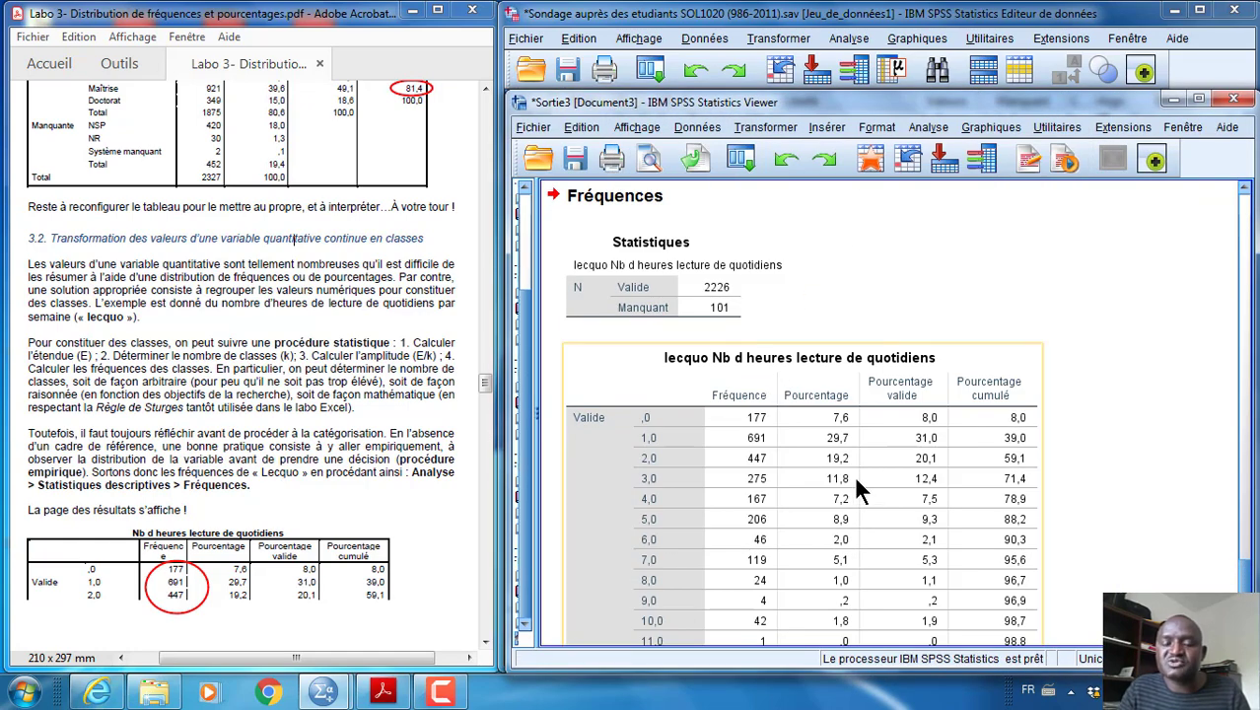
Examine the distribution of lecquo in the output, then the guide's proposed classes and recoding instructions for Lecquo_2
{"action": "scroll", "coordinate": [850, 470], "scroll_direction": "down", "scroll_amount": 3}
{"action": "scroll", "coordinate": [852, 462], "scroll_direction": "down", "scroll_amount": 2}
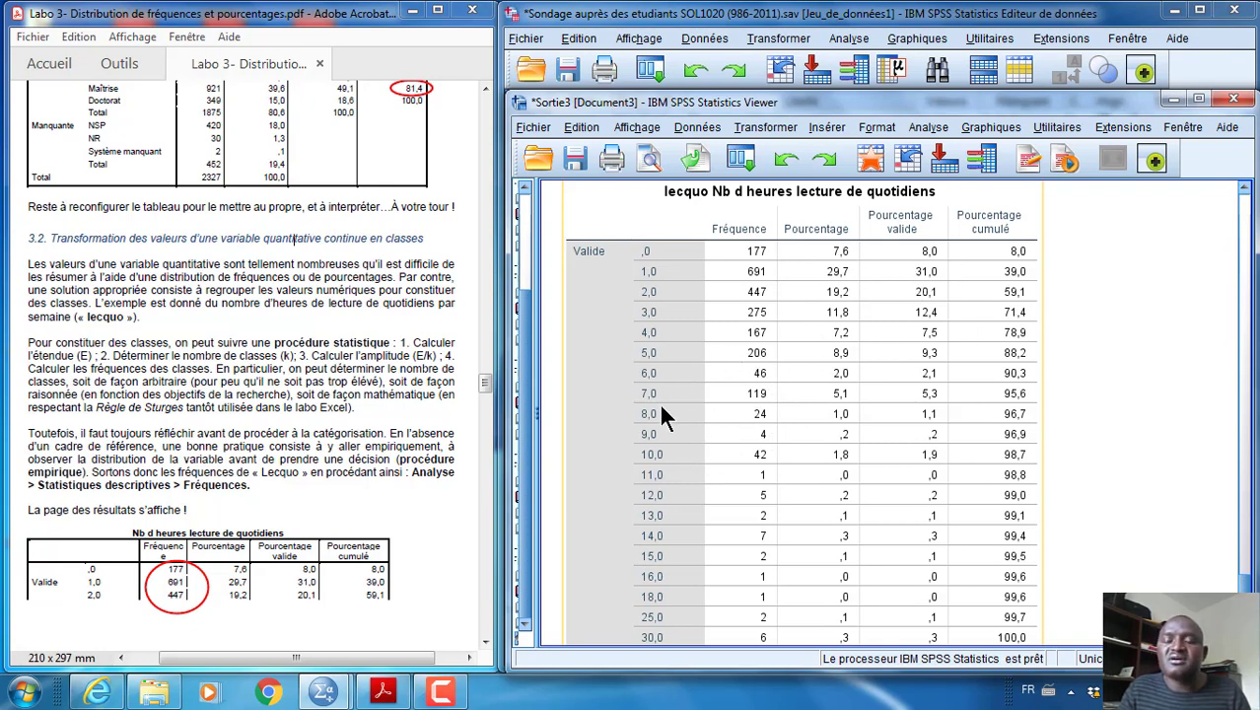
{"action": "scroll", "coordinate": [701, 346], "scroll_direction": "down", "scroll_amount": 2}
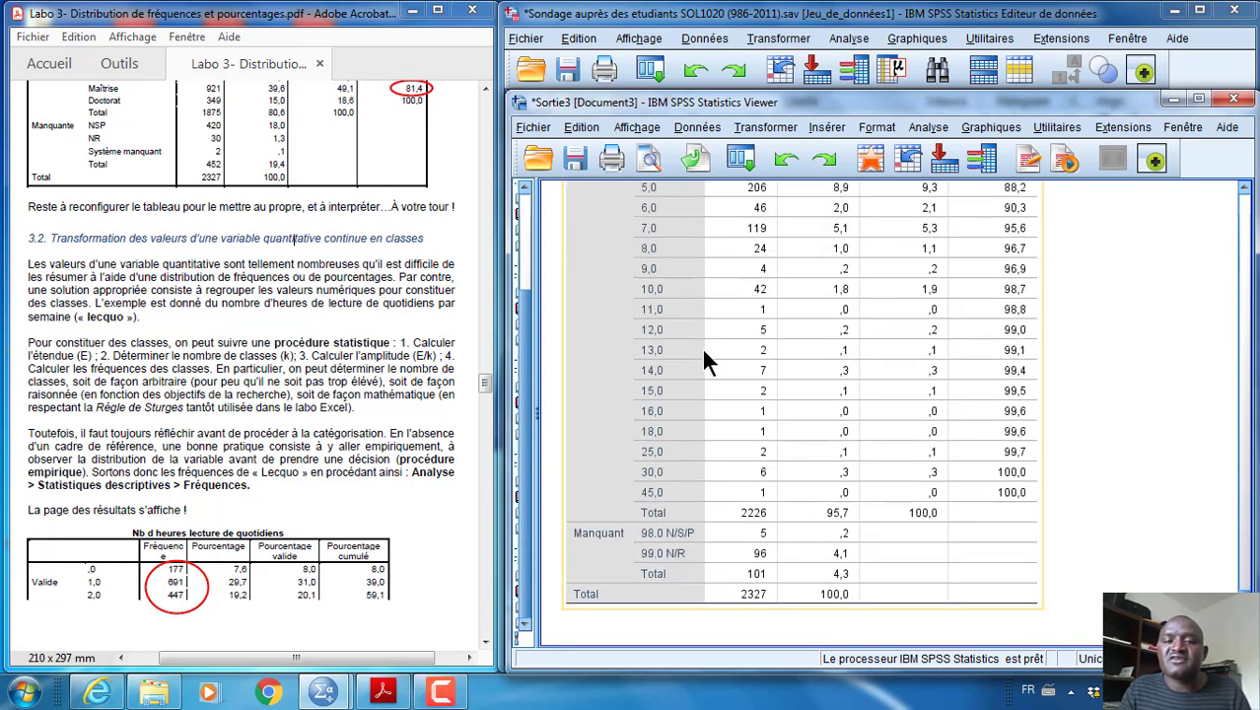
{"action": "scroll", "coordinate": [704, 385], "scroll_direction": "up", "scroll_amount": 2}
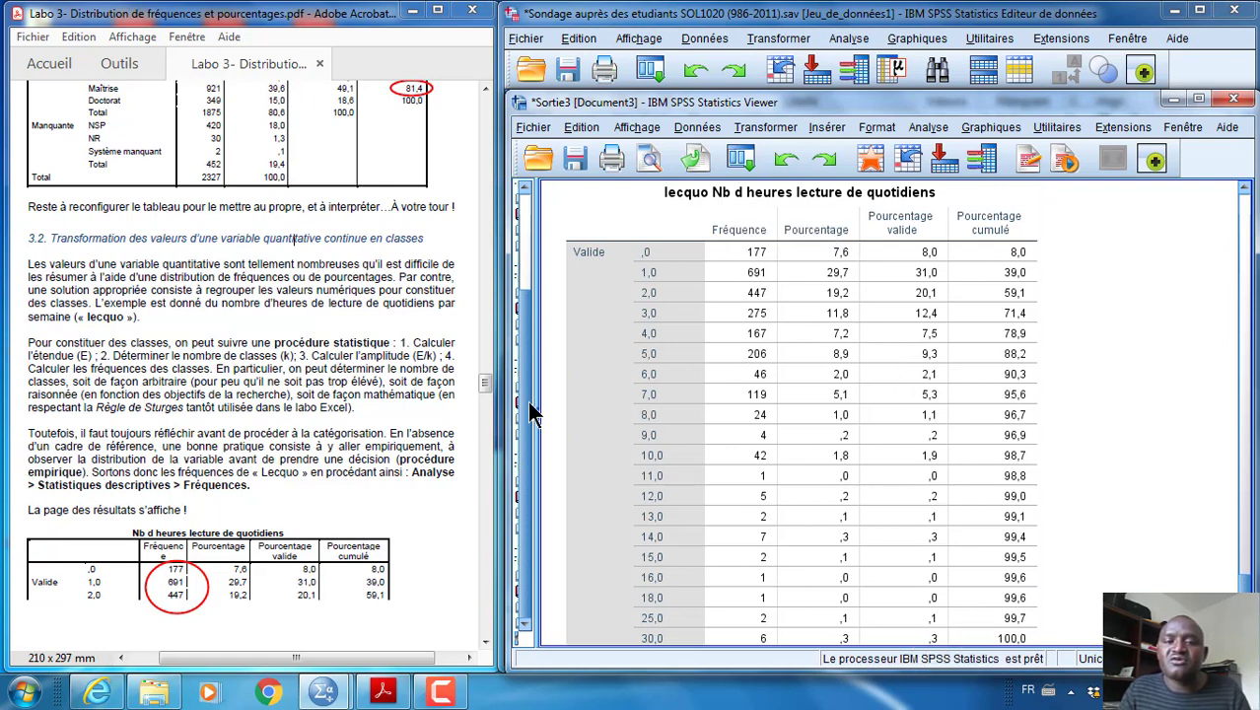
{"action": "left_click", "coordinate": [702, 604]}
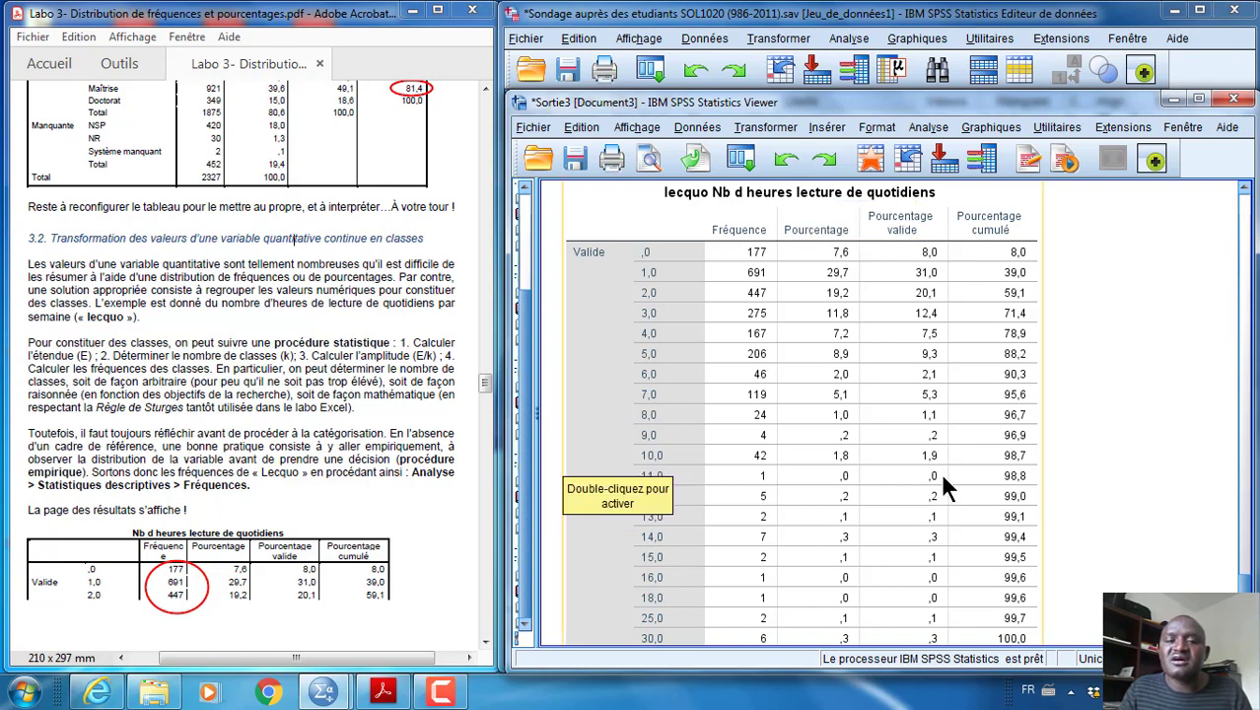
{"action": "scroll", "coordinate": [944, 478], "scroll_direction": "down", "scroll_amount": 2}
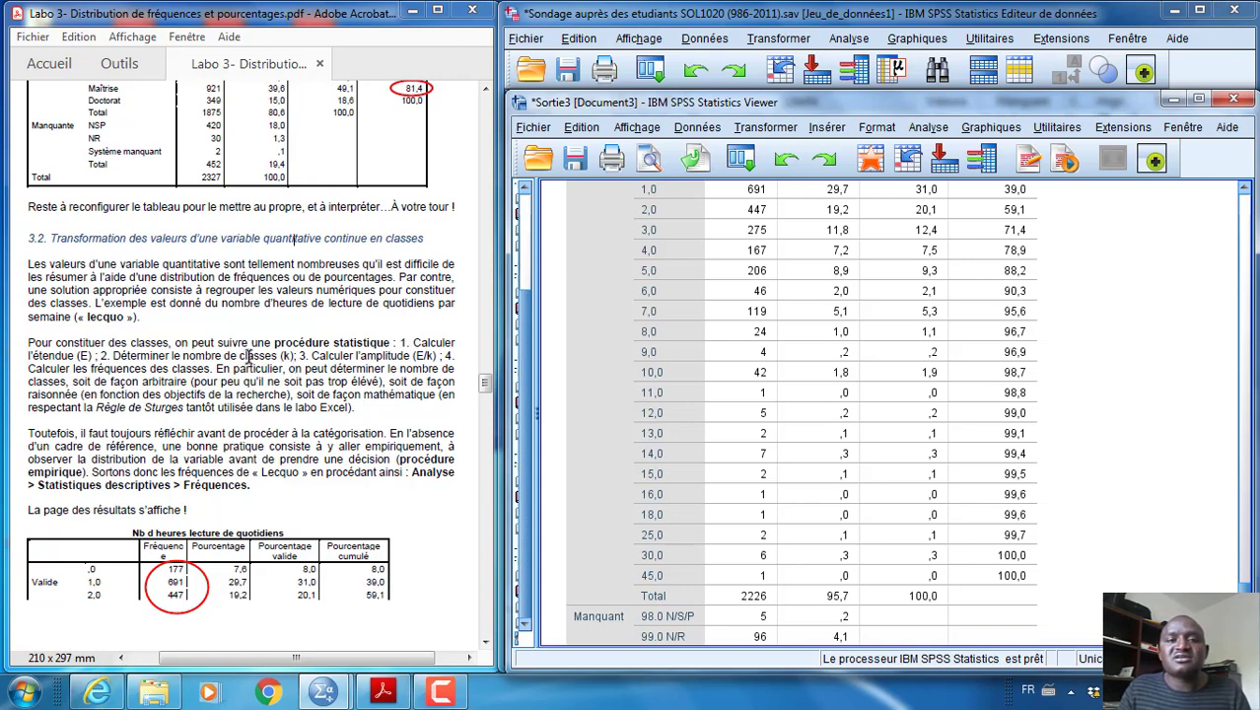
{"action": "left_click", "coordinate": [357, 383]}
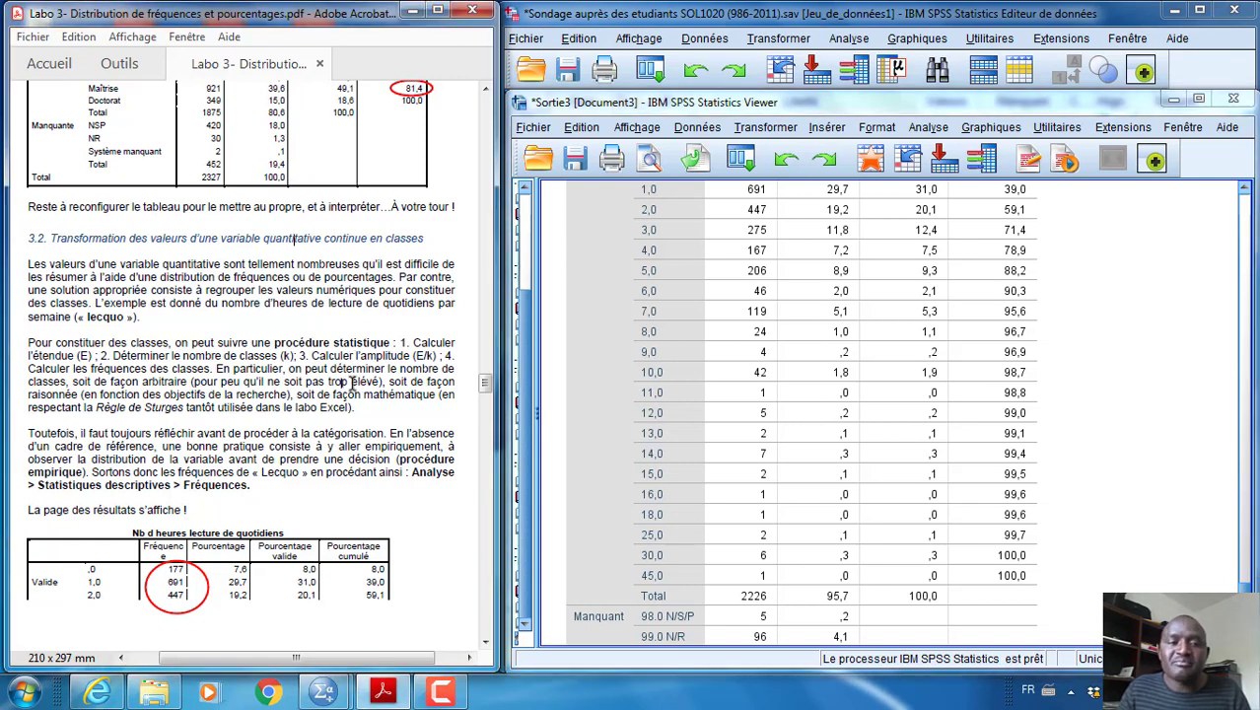
{"action": "scroll", "coordinate": [356, 383], "scroll_direction": "down", "scroll_amount": 5}
{"action": "scroll", "coordinate": [357, 384], "scroll_direction": "down", "scroll_amount": 3}
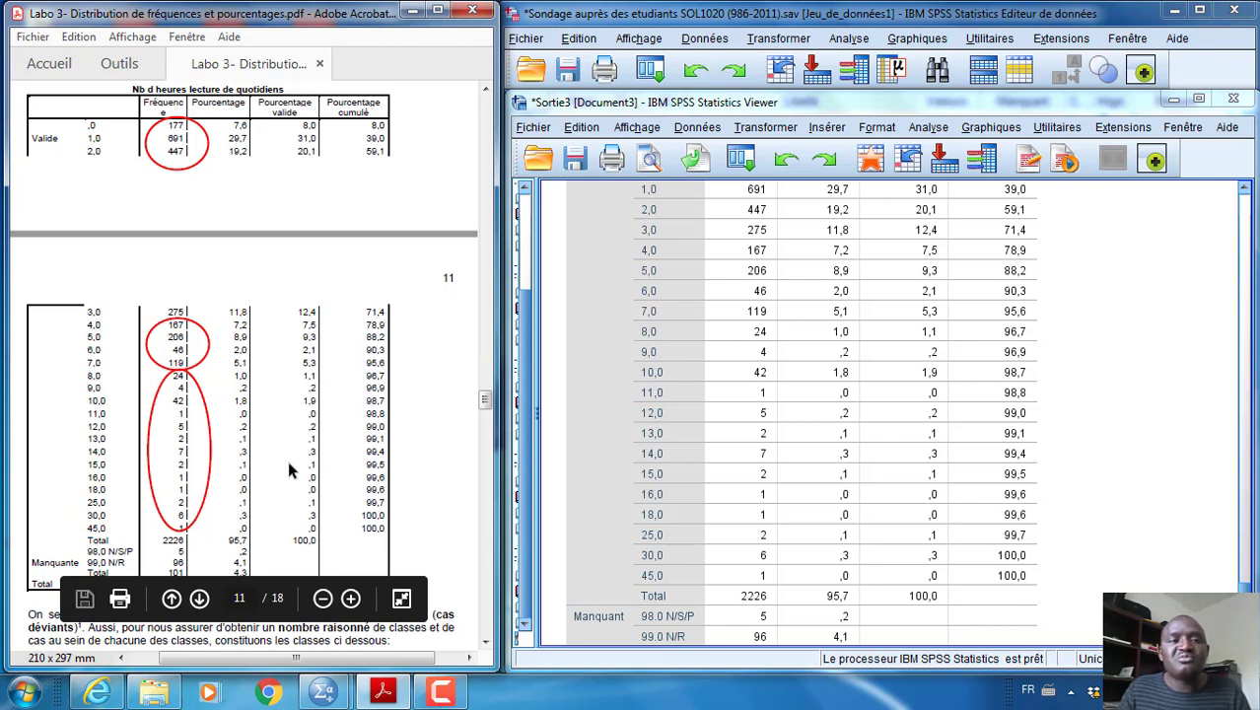
{"action": "scroll", "coordinate": [287, 461], "scroll_direction": "down", "scroll_amount": 7}
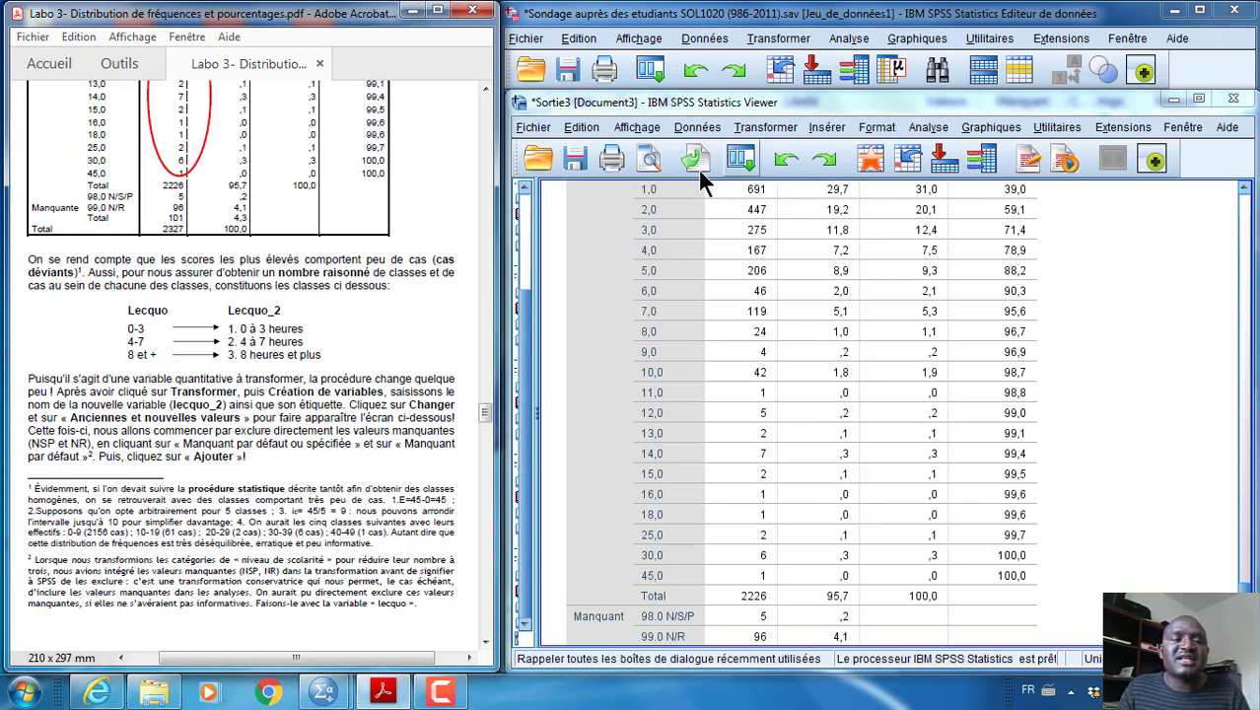
{"action": "scroll", "coordinate": [245, 409], "scroll_direction": "up", "scroll_amount": 1}
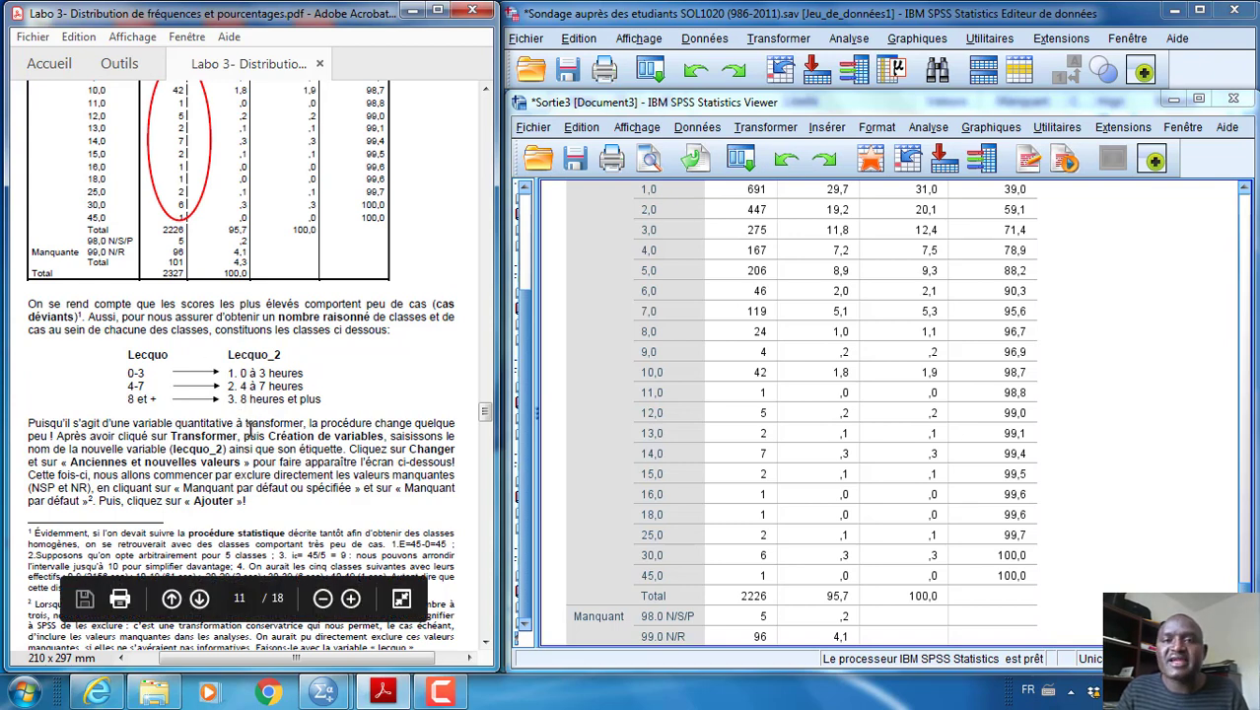
Open the recoding into a new variable (Création de variables), reset its previous settings and enlarge the dialog
{"action": "left_click", "coordinate": [786, 40]}
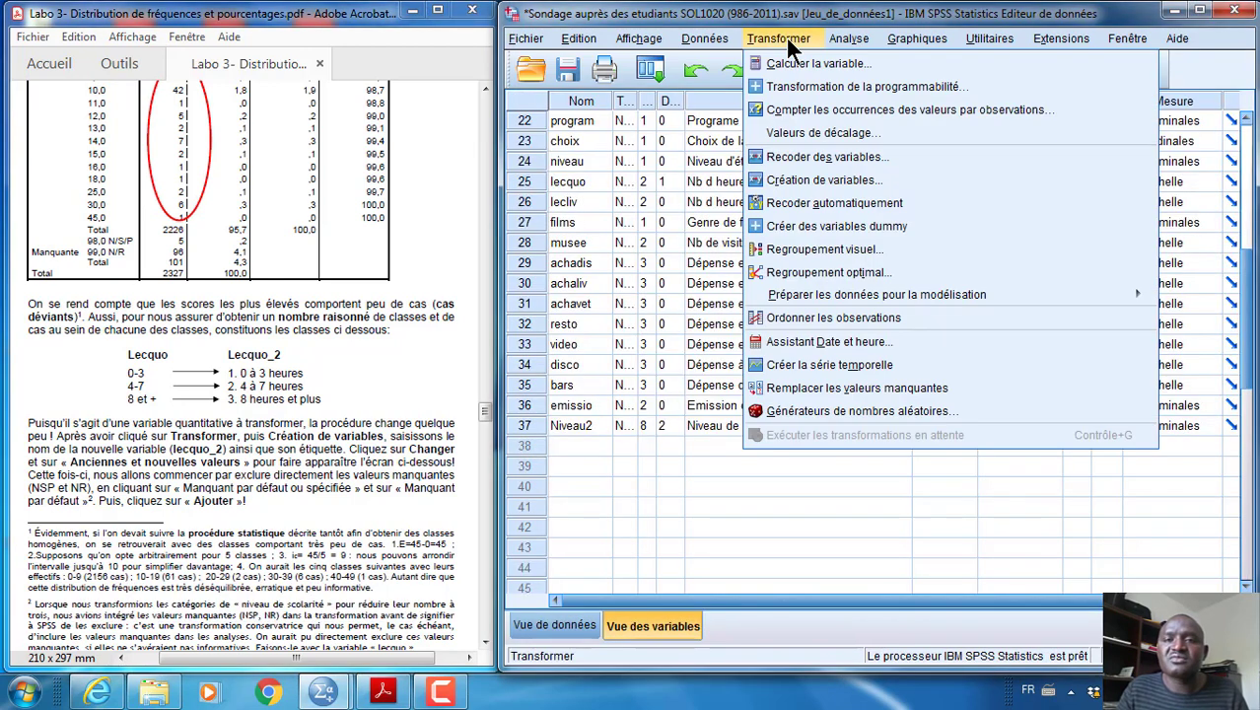
{"action": "left_click", "coordinate": [802, 181]}
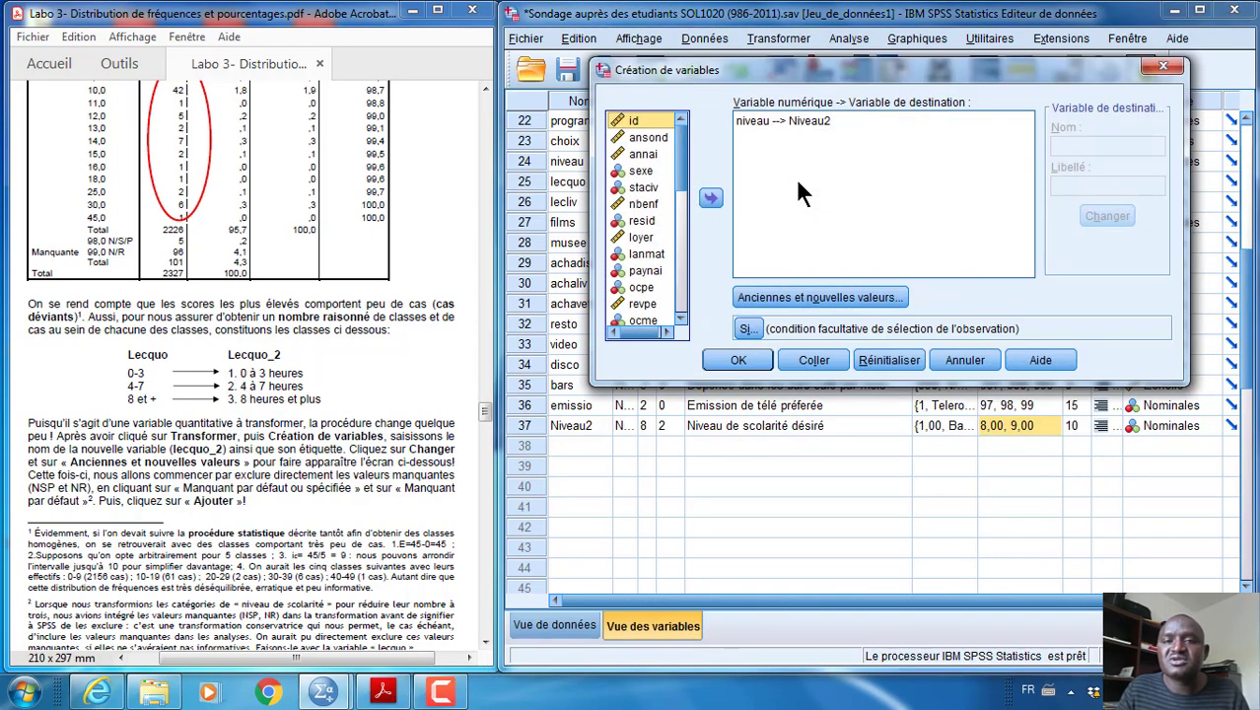
{"action": "left_click", "coordinate": [881, 359]}
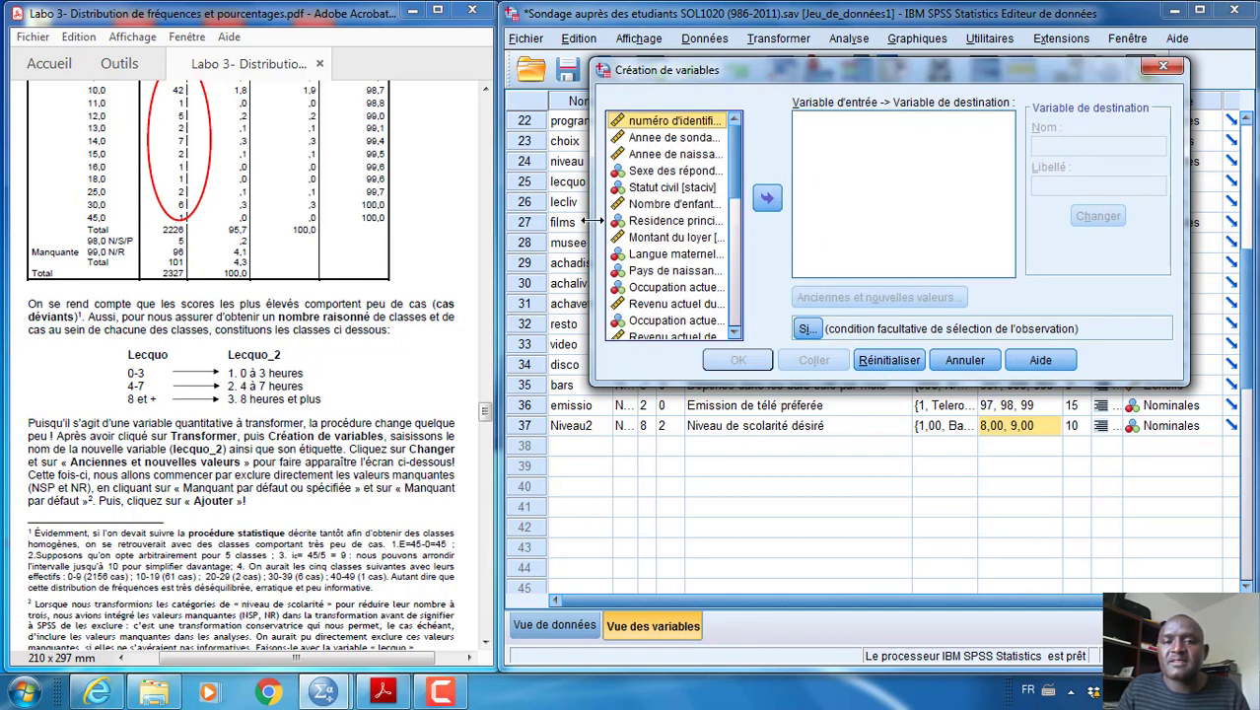
{"action": "left_click_drag", "start_coordinate": [590, 232], "coordinate": [540, 237]}
{"action": "left_click_drag", "start_coordinate": [659, 383], "coordinate": [652, 463]}
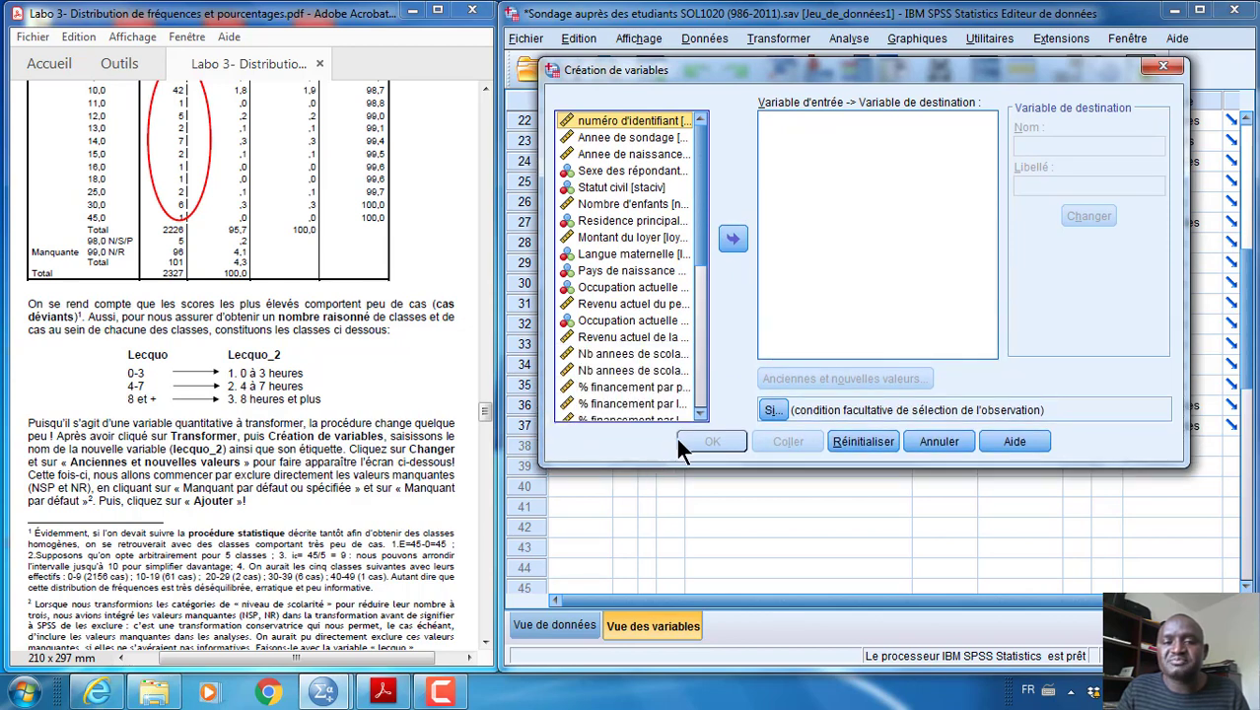
Show the variable list by name and add lecquo as the variable to recode
{"action": "right_click", "coordinate": [628, 219]}
{"action": "left_click", "coordinate": [597, 243]}
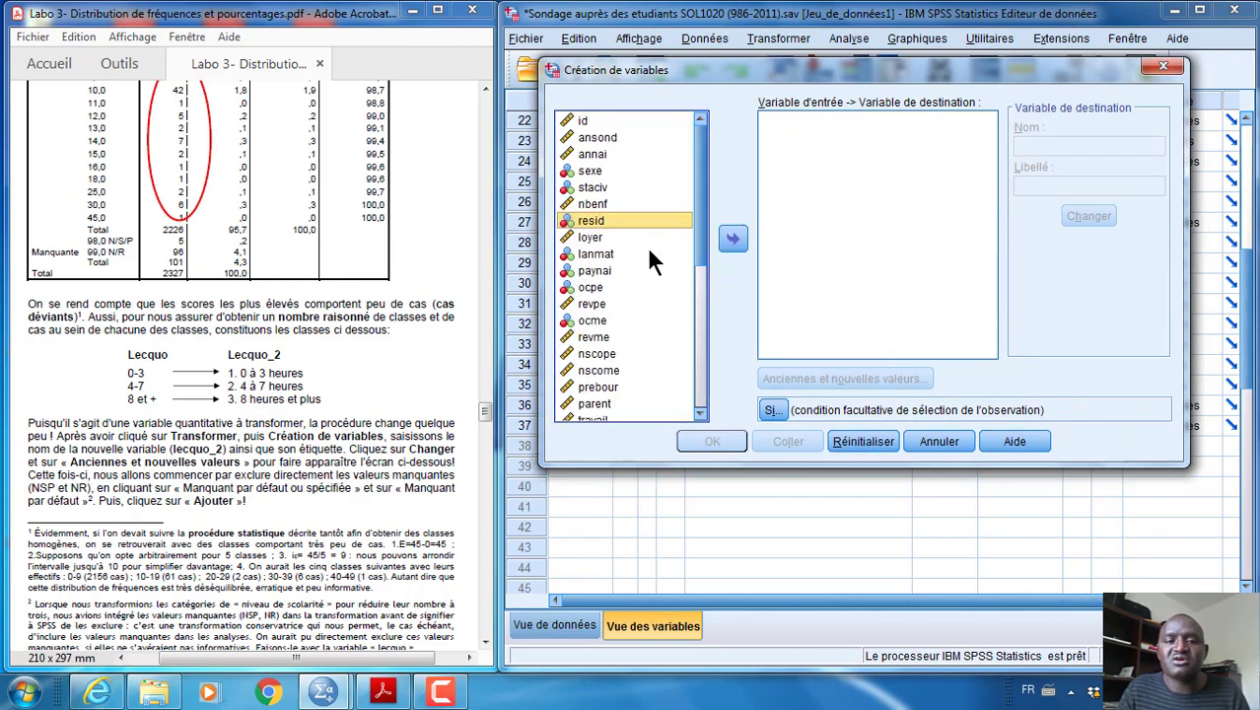
{"action": "key", "text": "l"}
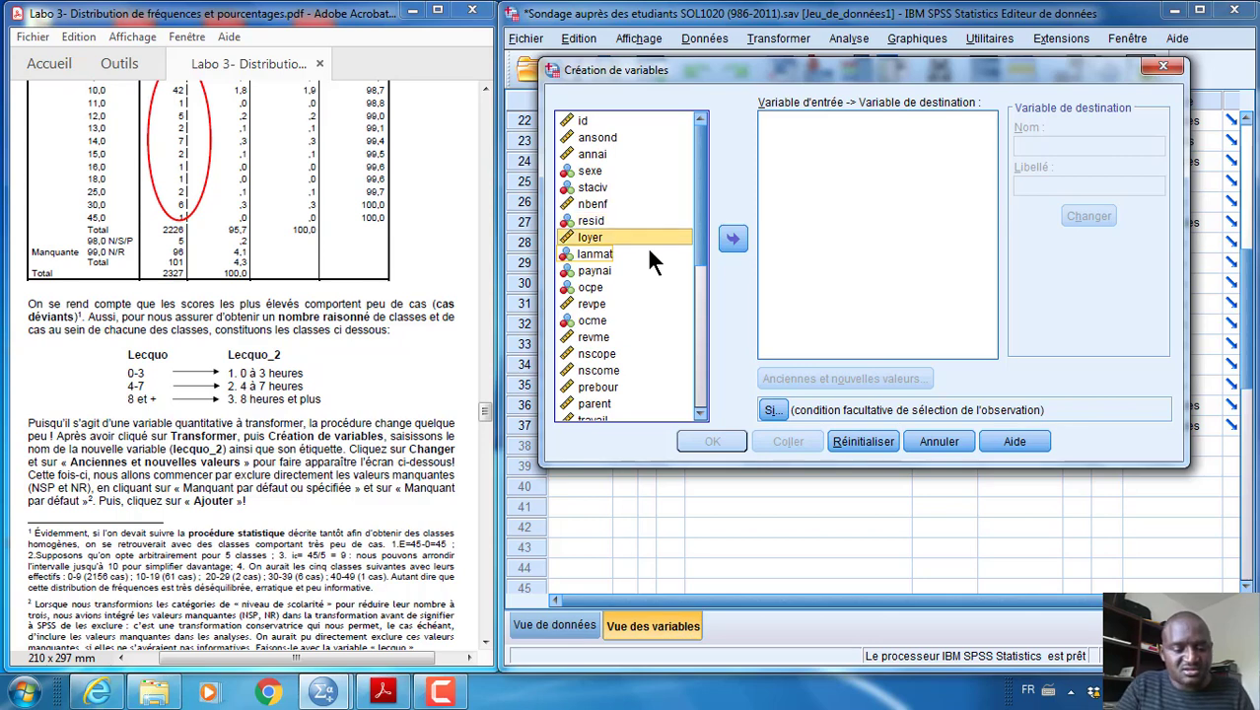
{"action": "key", "text": "e"}
{"action": "scroll", "coordinate": [647, 246], "scroll_direction": "down", "scroll_amount": 4}
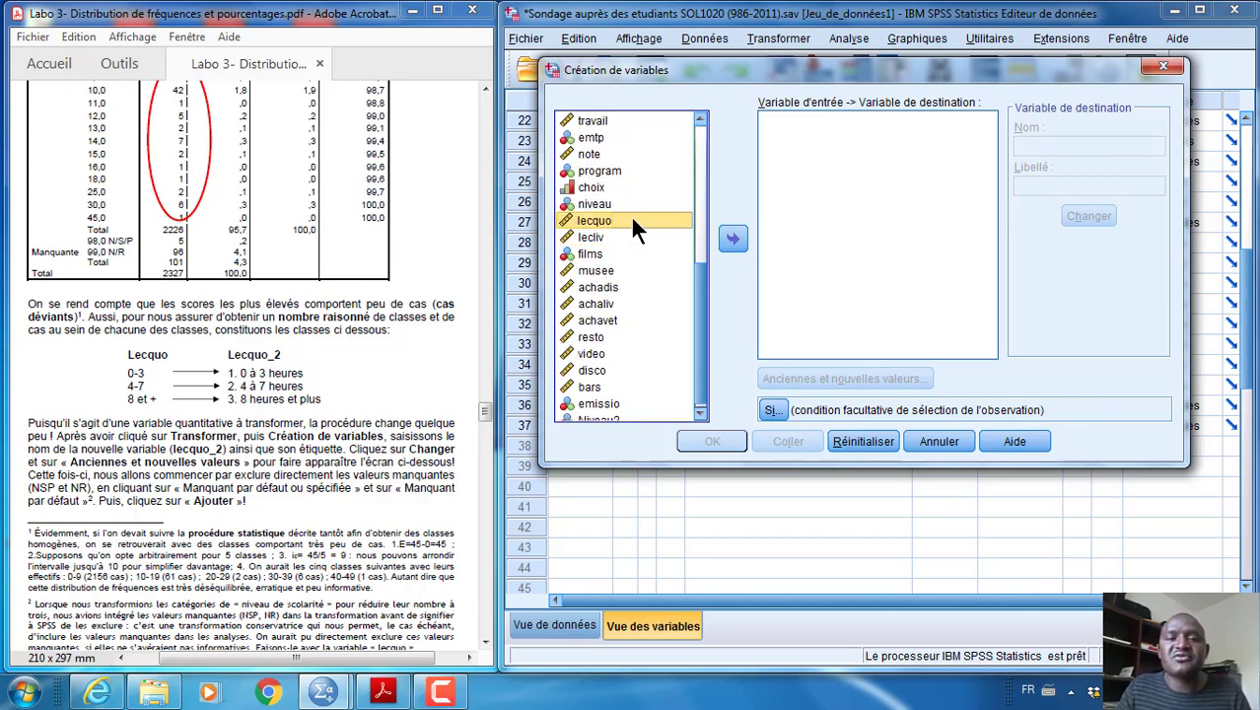
{"action": "left_click", "coordinate": [731, 239]}
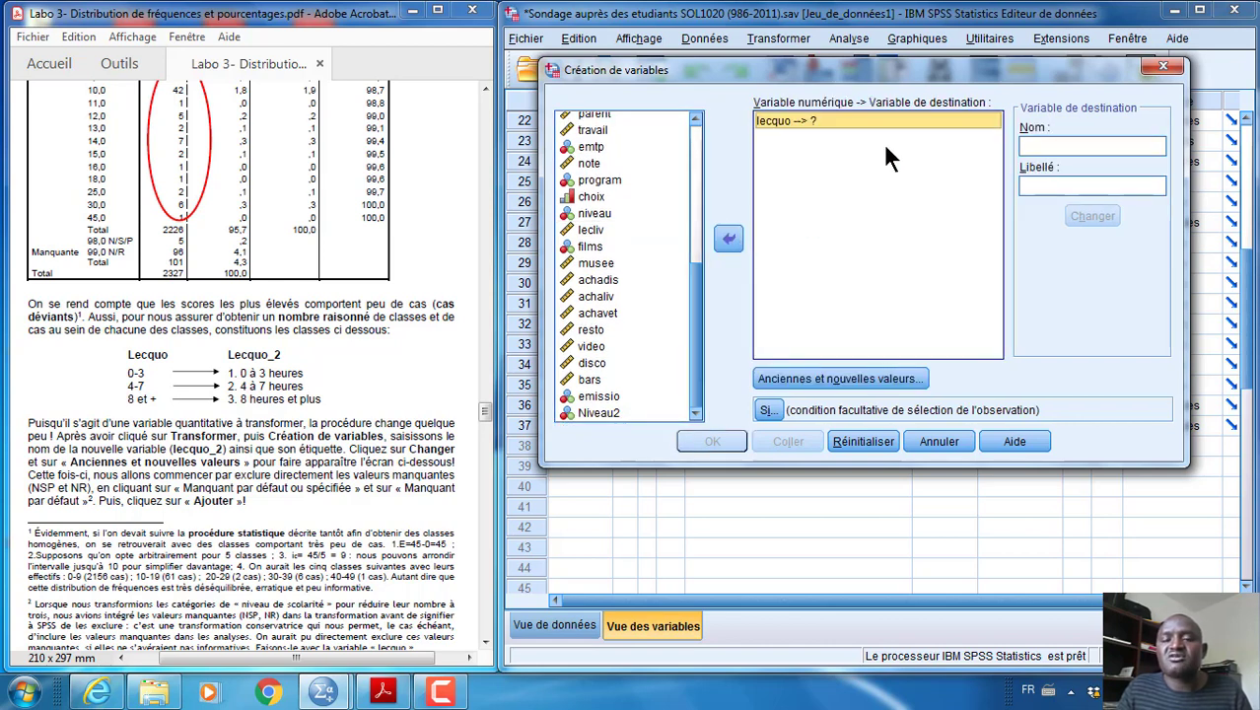
Name the destination variable Lecquo2 and enter the label "Nombre de lectures de quotidiens"
{"action": "left_click", "coordinate": [1045, 145]}
{"action": "type", "text": "Lecqu"}
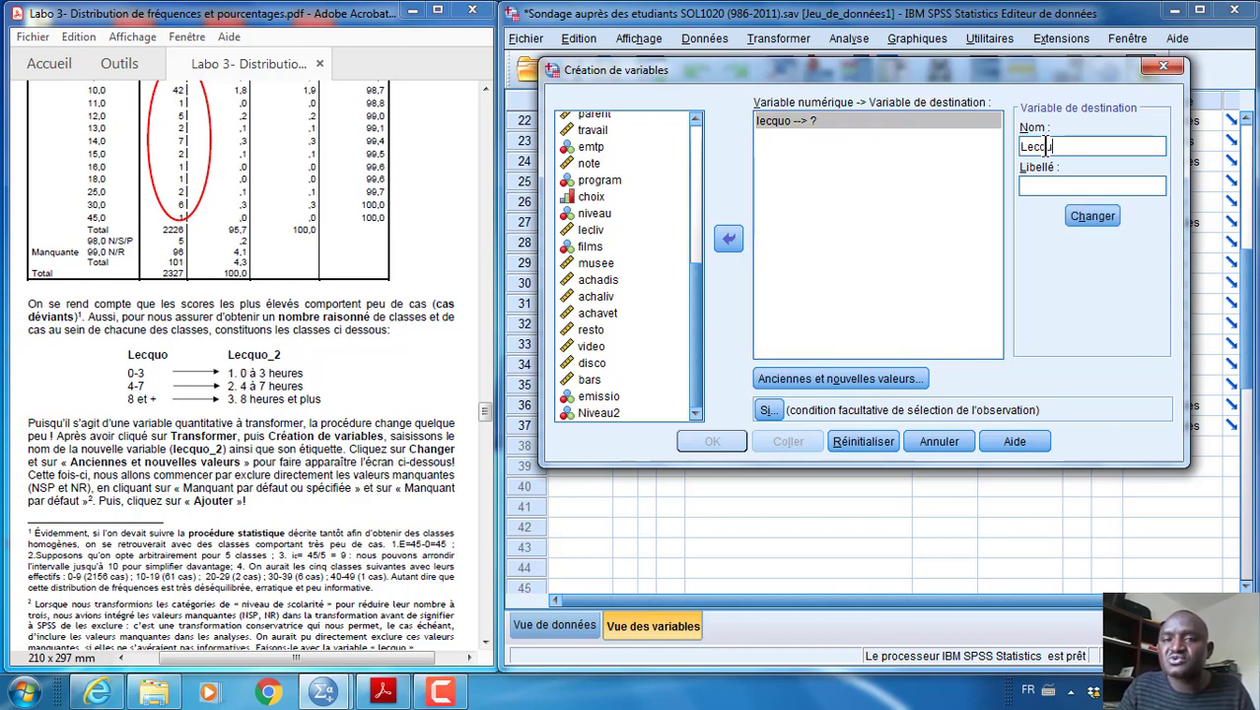
{"action": "type", "text": "o"}
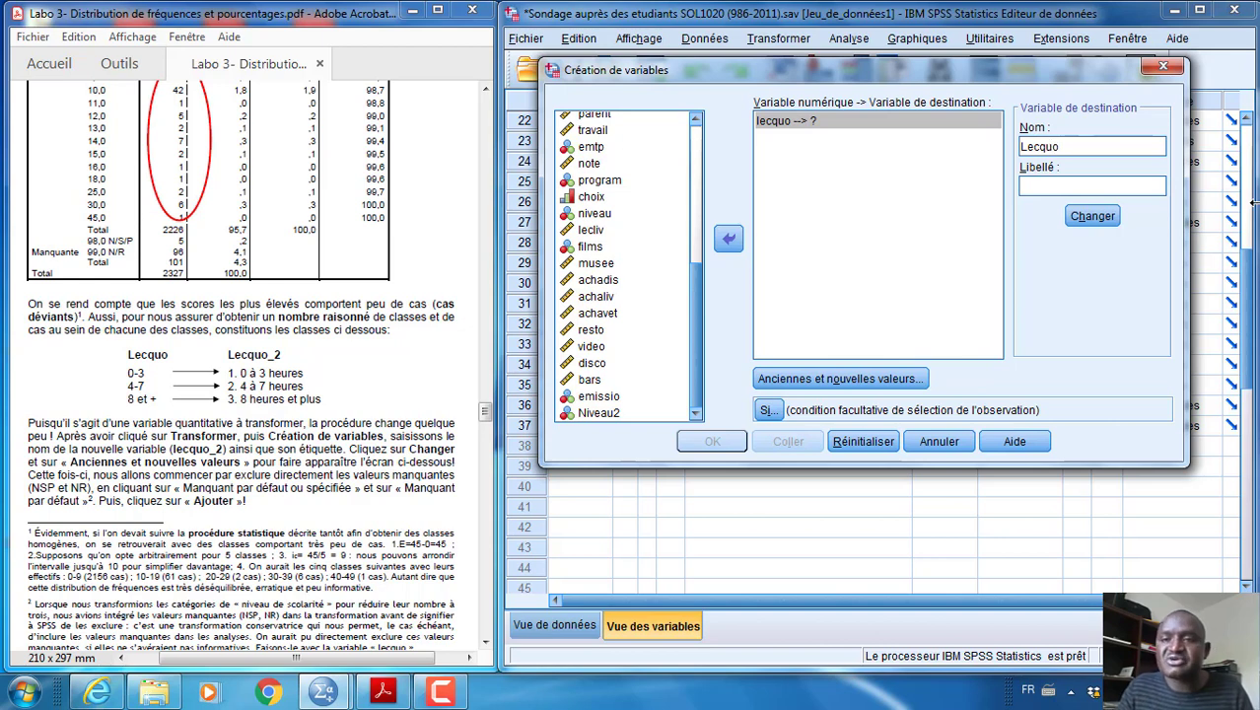
{"action": "type", "text": "2"}
{"action": "key", "text": "Tab"}
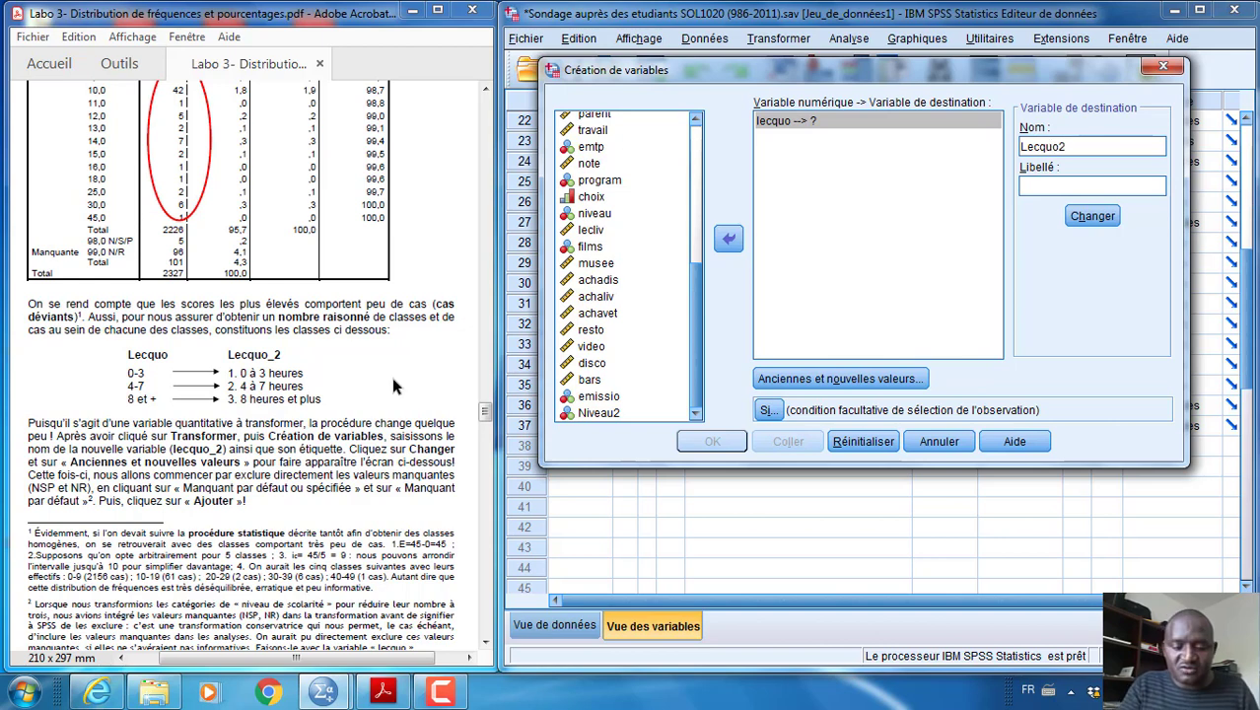
{"action": "type", "text": "N"}
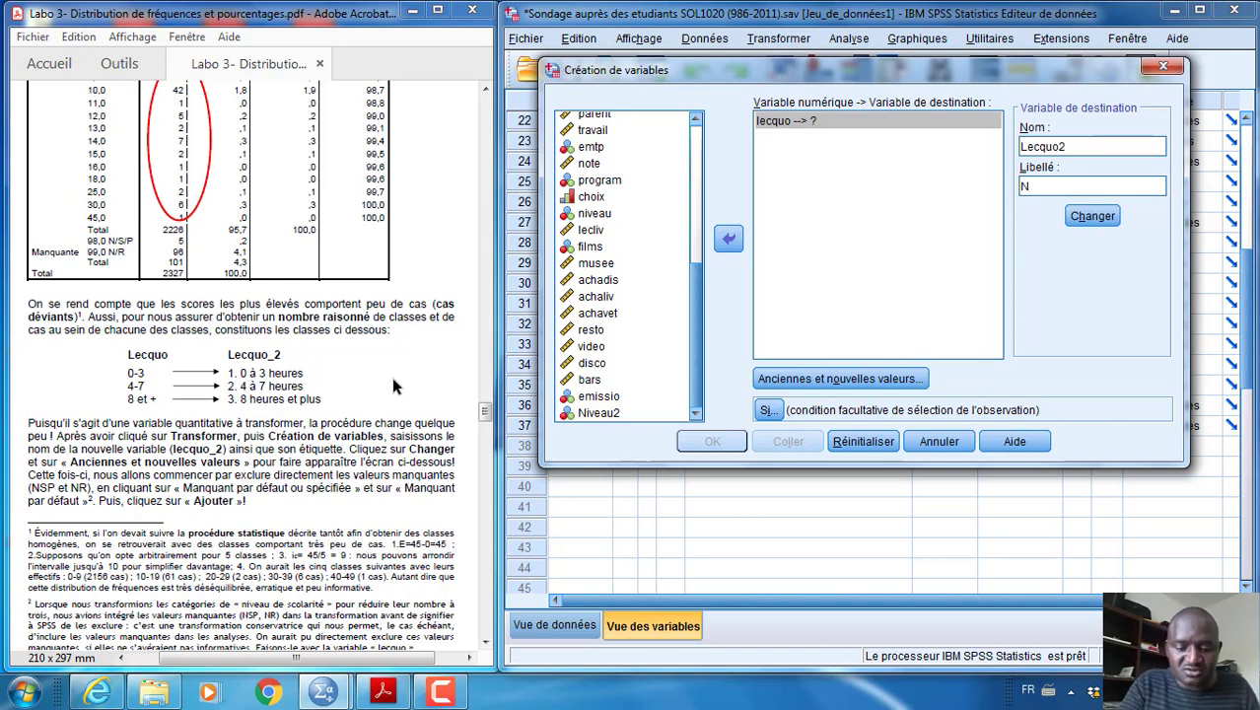
{"action": "type", "text": "ombre de lec"}
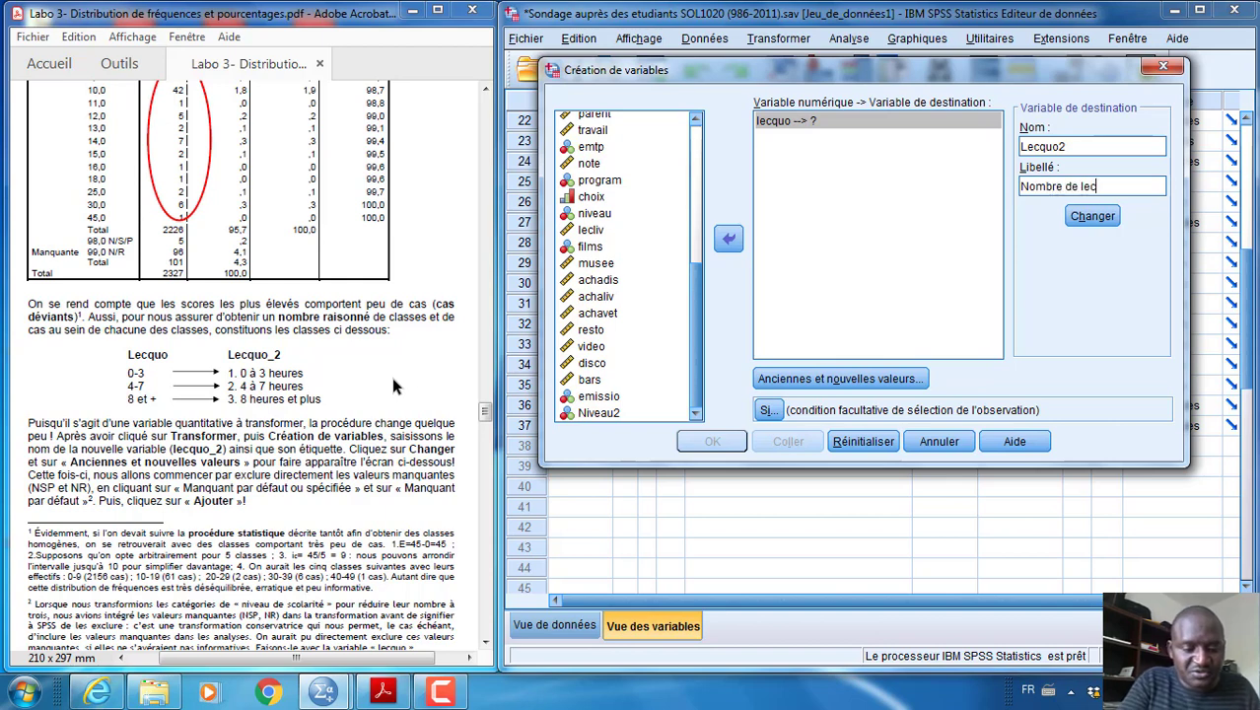
{"action": "type", "text": "tures de qu"}
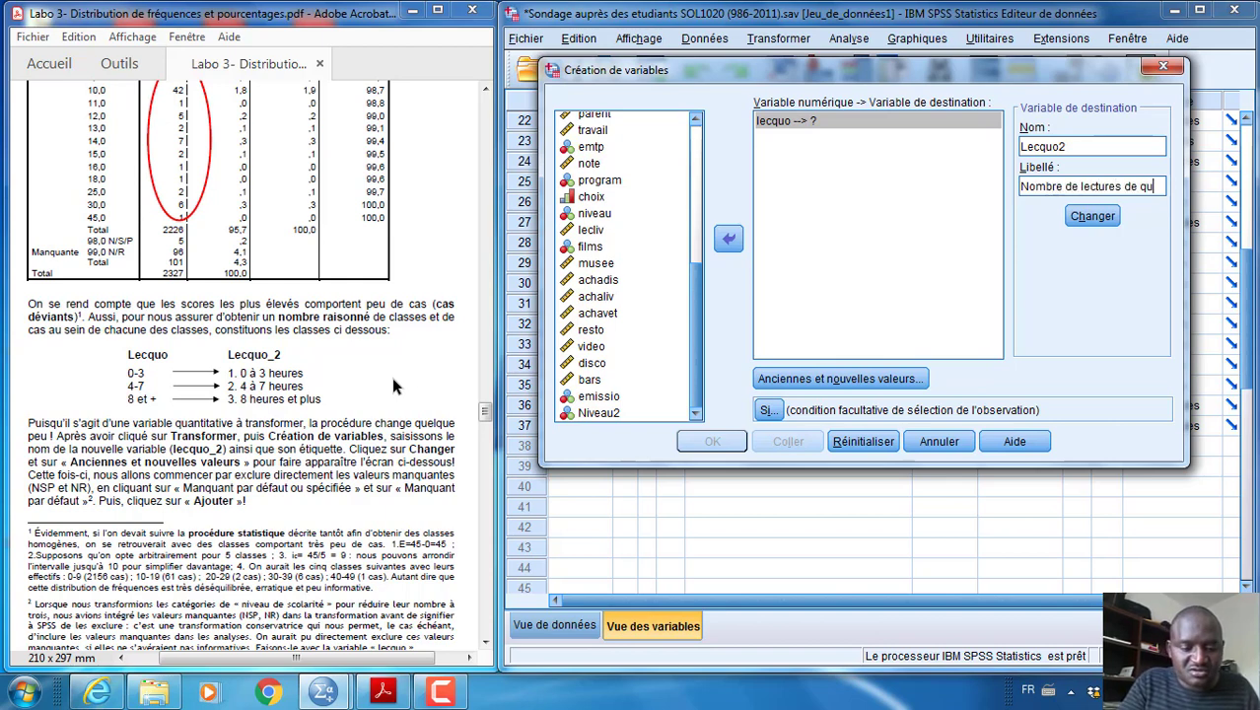
{"action": "type", "text": "otidiens"}
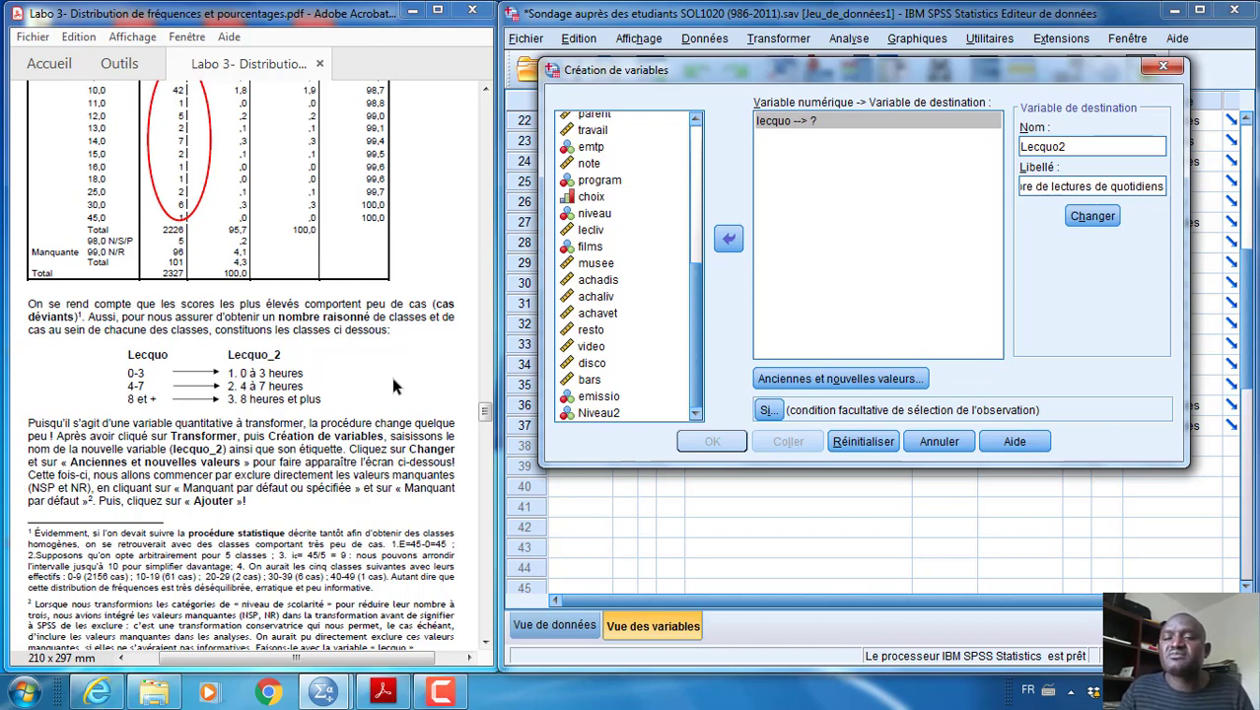
Apply the Lecquo2 name and label to lecquo, then open the definition of old and new values
{"action": "left_click", "coordinate": [1097, 218]}
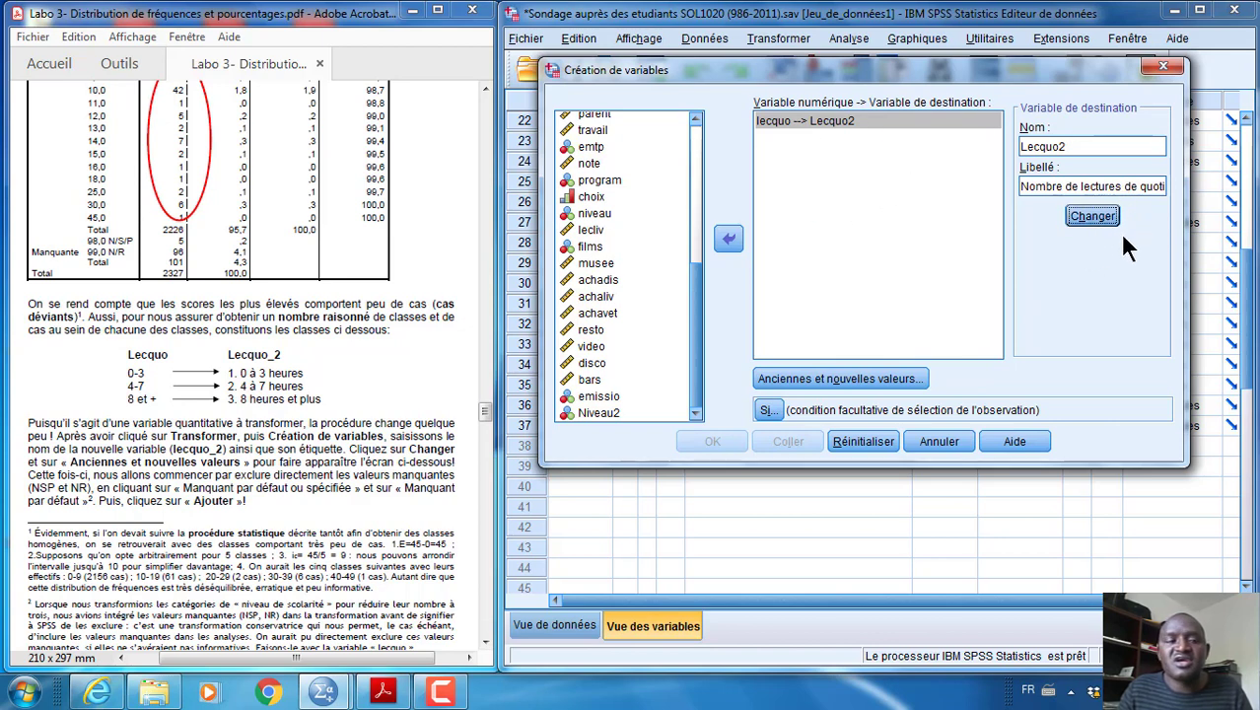
{"action": "left_click", "coordinate": [835, 379]}
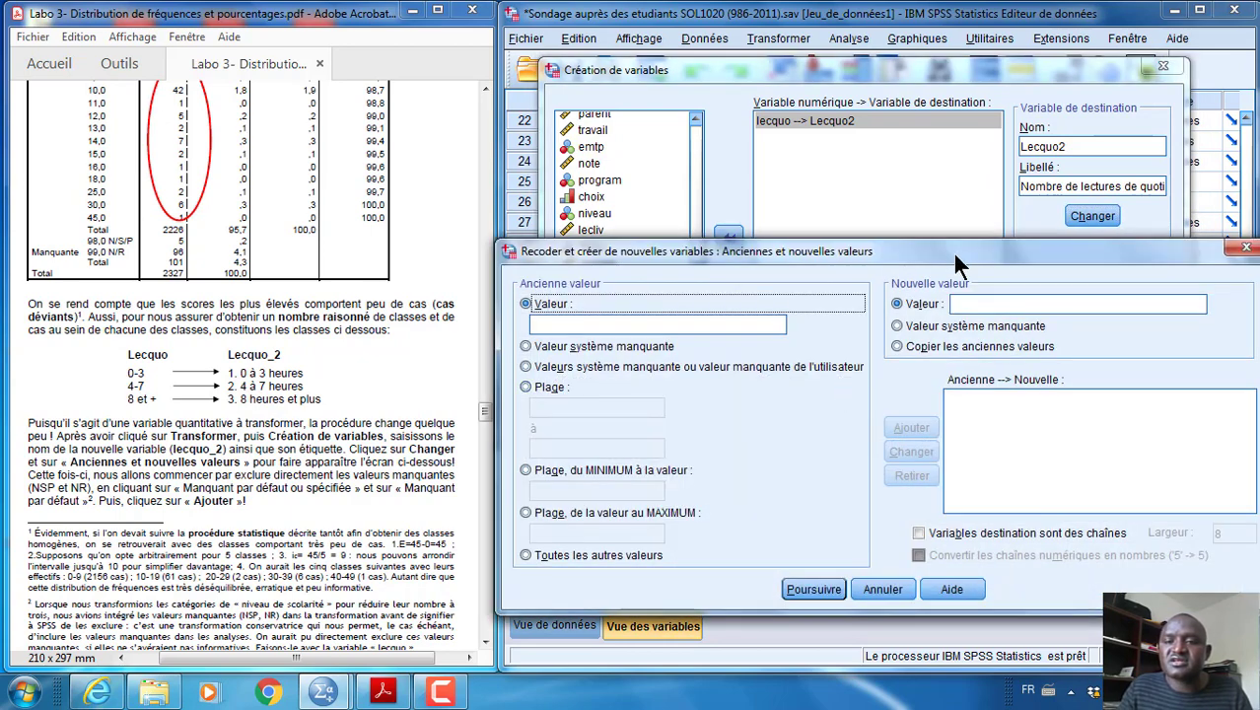
{"action": "left_click_drag", "start_coordinate": [959, 248], "coordinate": [945, 169]}
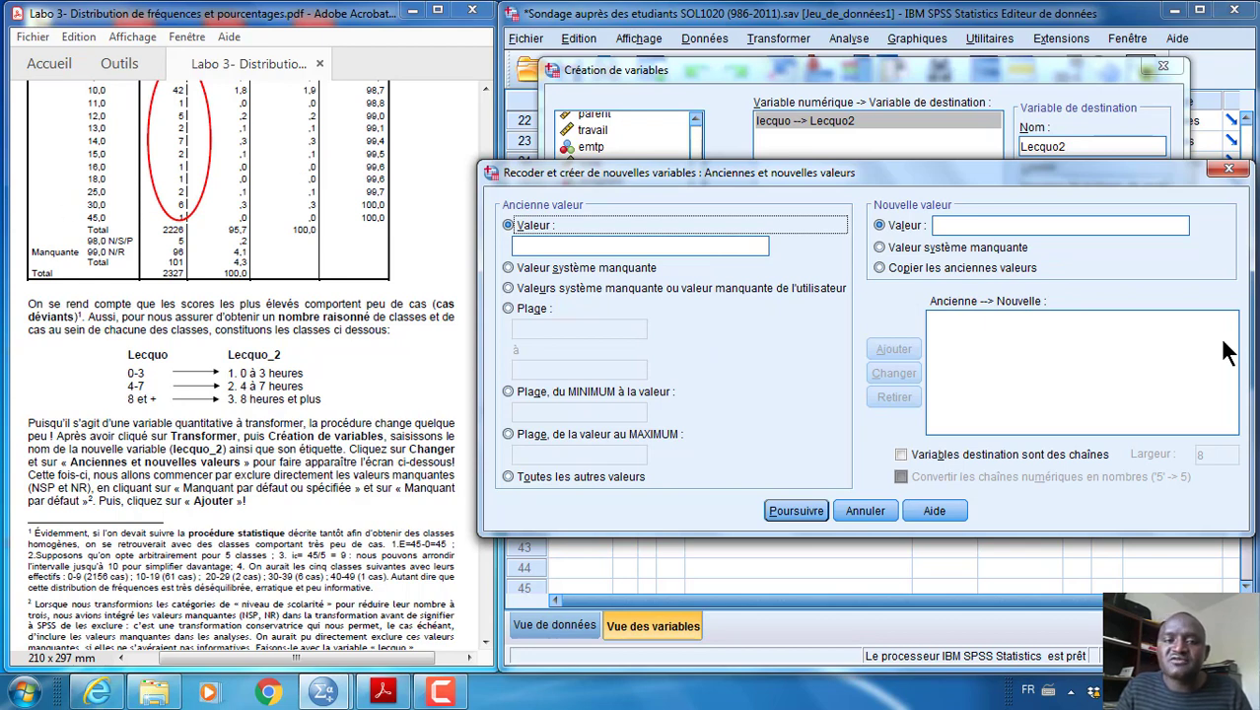
Add a recoding rule turning lecquo's system-missing and user-missing values into system-missing
{"action": "left_click", "coordinate": [509, 287]}
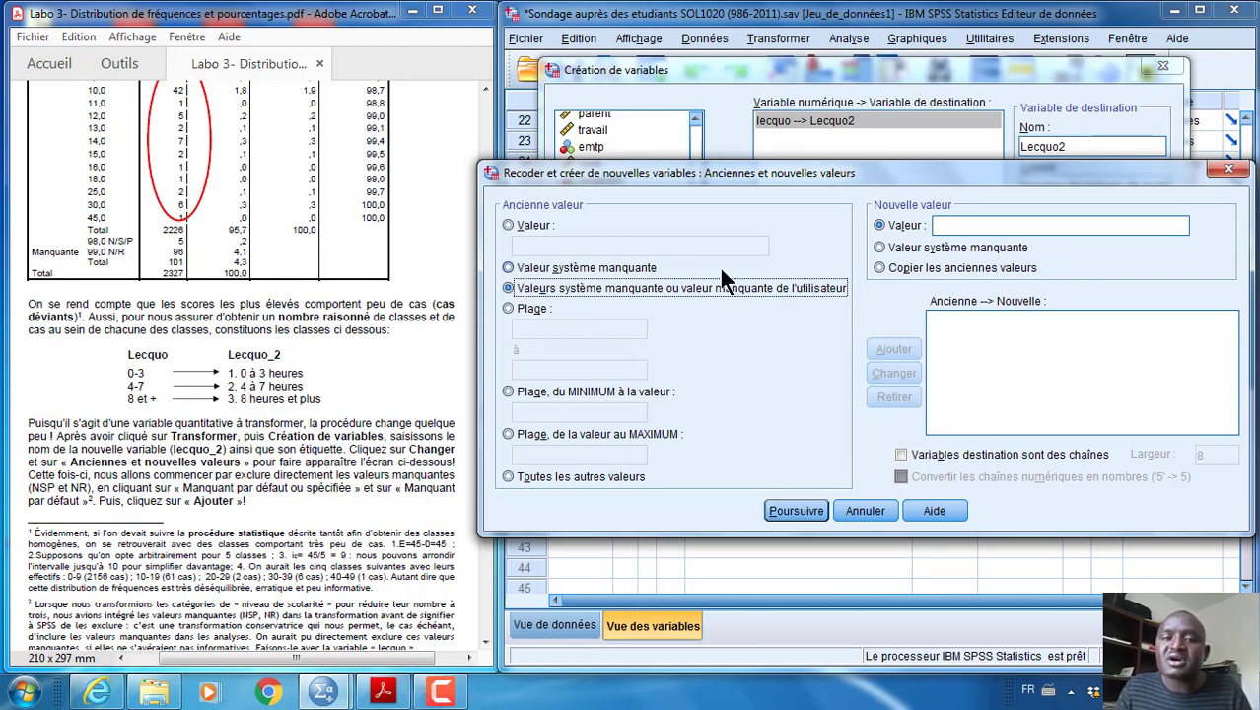
{"action": "left_click", "coordinate": [882, 248]}
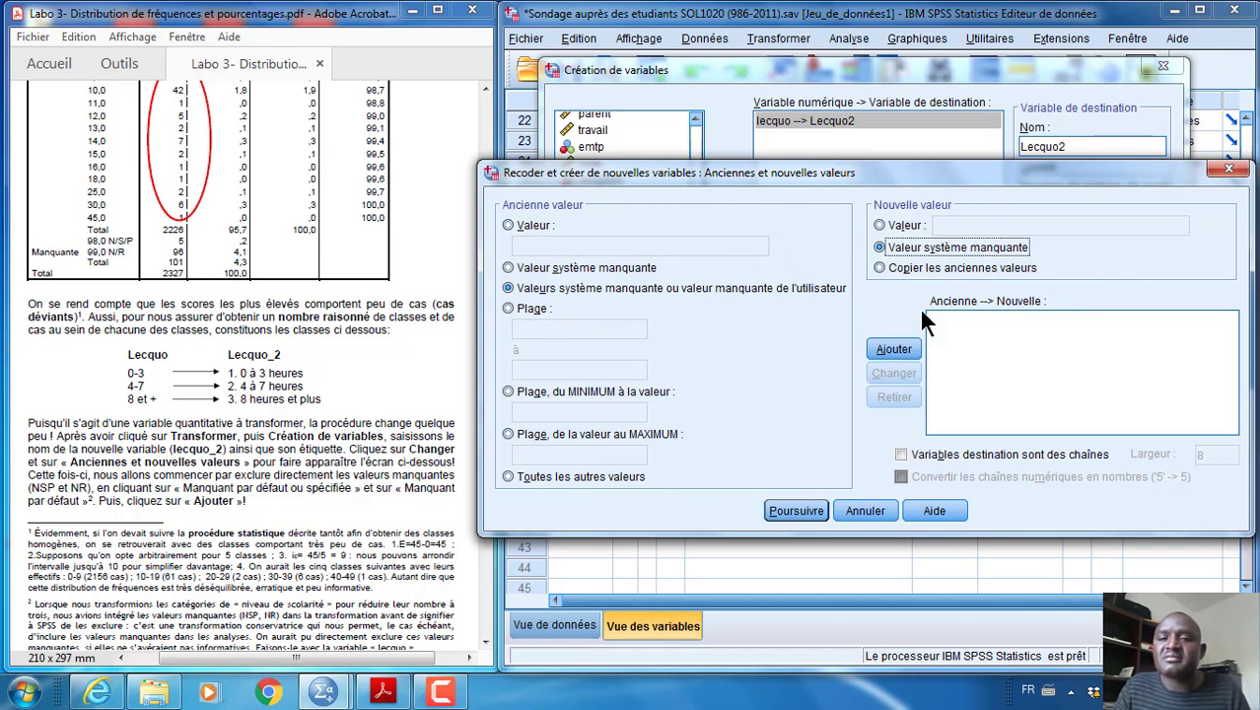
{"action": "left_click", "coordinate": [903, 358]}
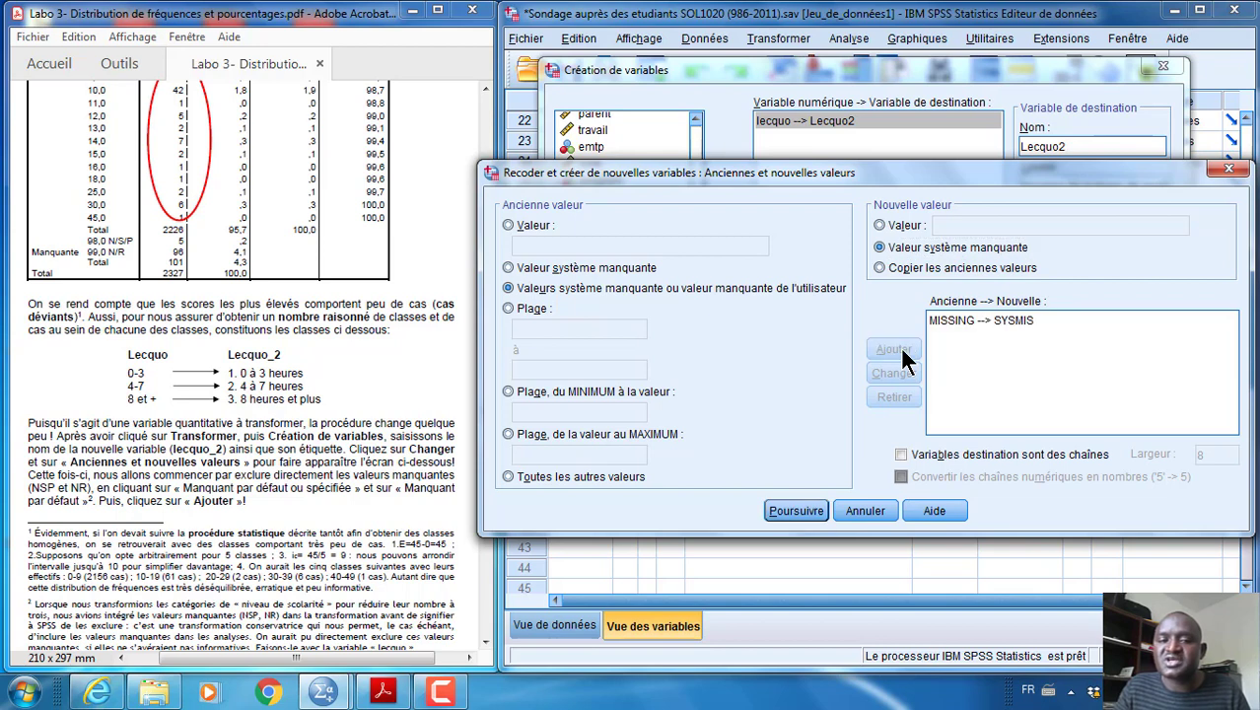
Add a recoding rule that turns the range 0 to 3 into the new value 1
{"action": "left_click", "coordinate": [509, 307]}
{"action": "left_click", "coordinate": [525, 328]}
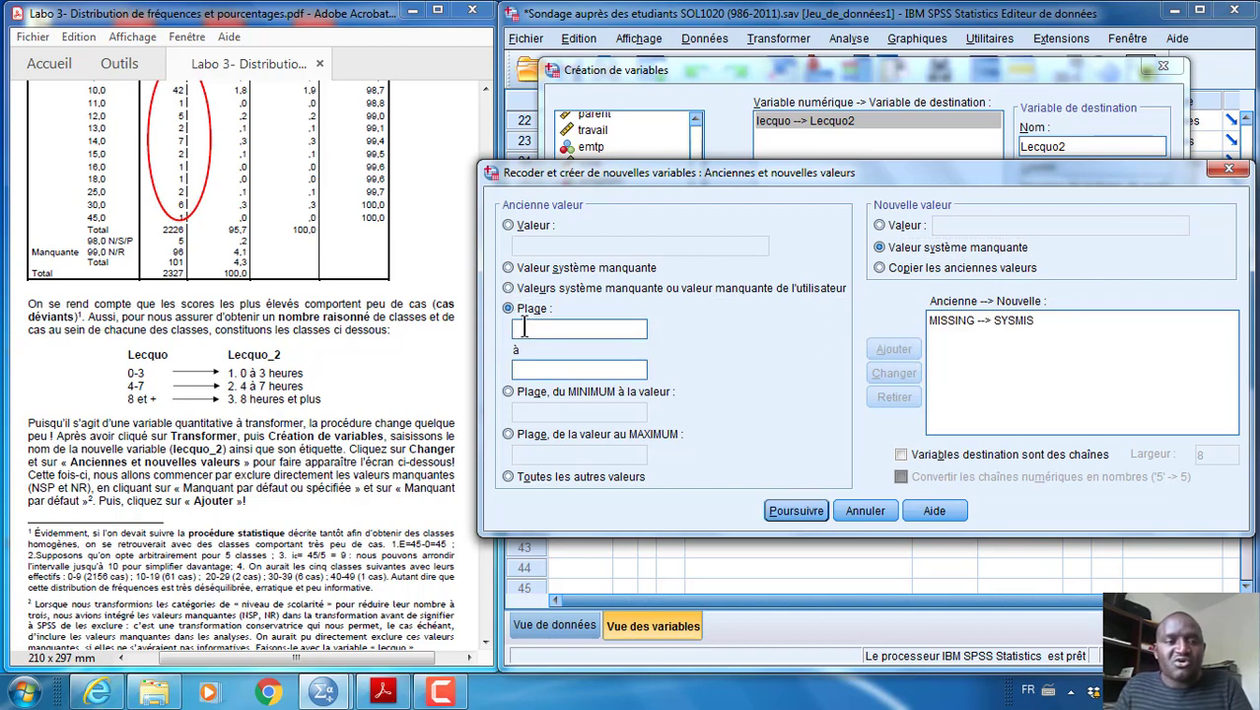
{"action": "type", "text": "0"}
{"action": "left_click", "coordinate": [513, 370]}
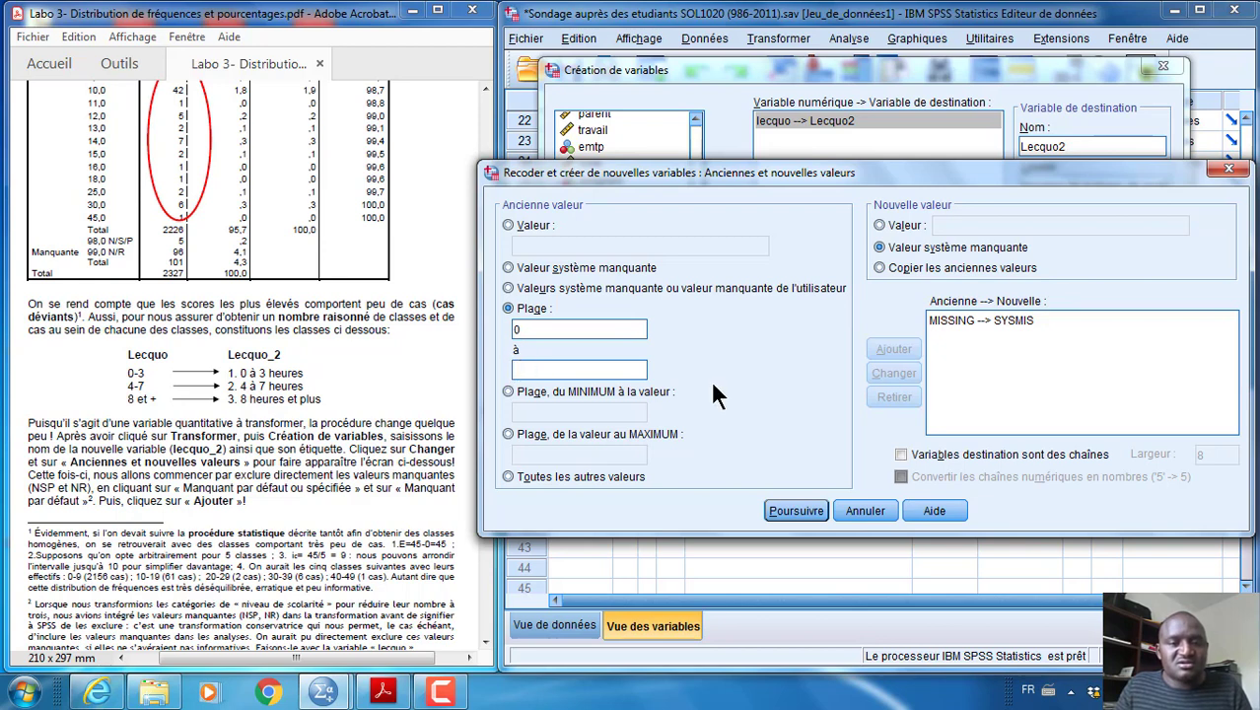
{"action": "type", "text": "3"}
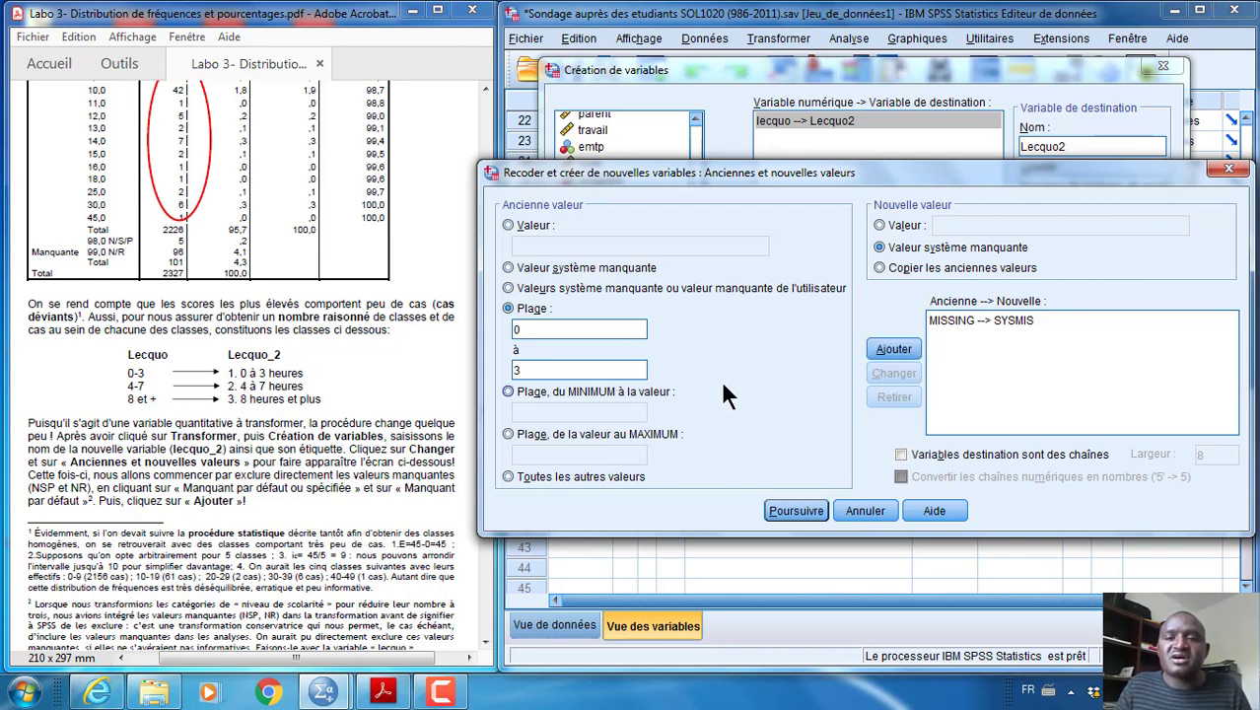
{"action": "left_click", "coordinate": [880, 225]}
{"action": "type", "text": "1"}
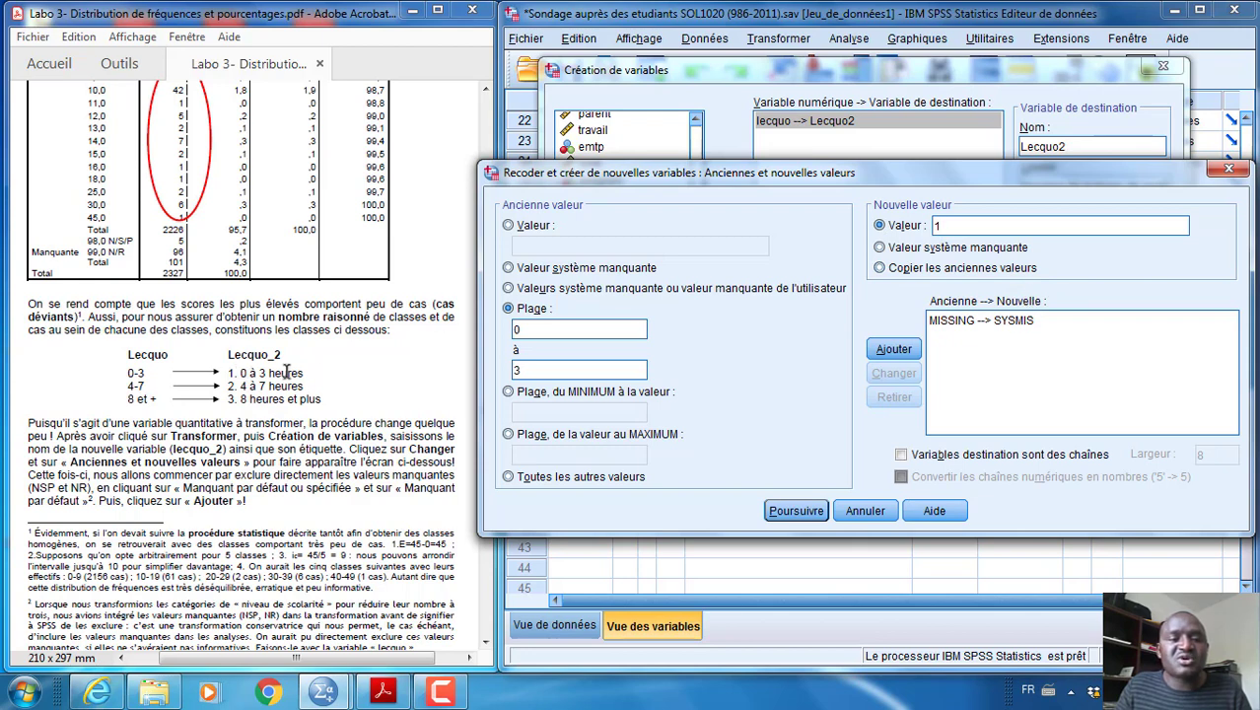
{"action": "left_click", "coordinate": [894, 345]}
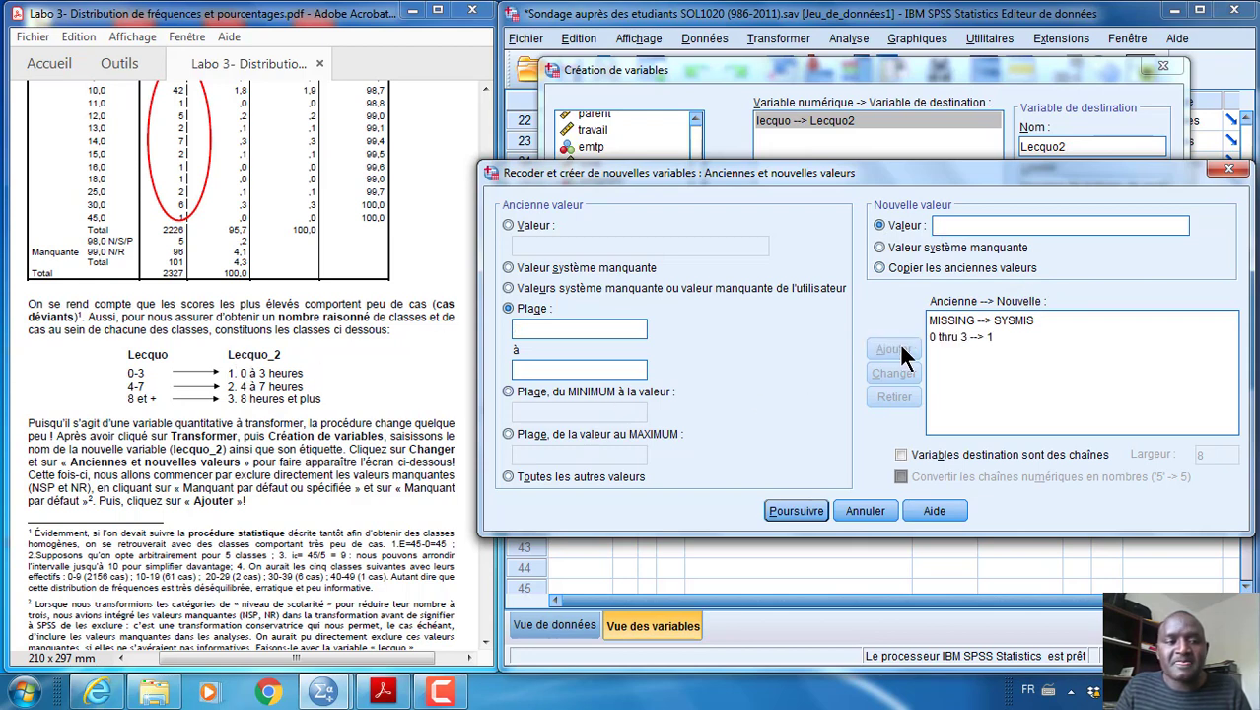
Add a recoding rule that turns the range 4 to 7 into the new value 2
{"action": "left_click", "coordinate": [560, 330]}
{"action": "type", "text": "4"}
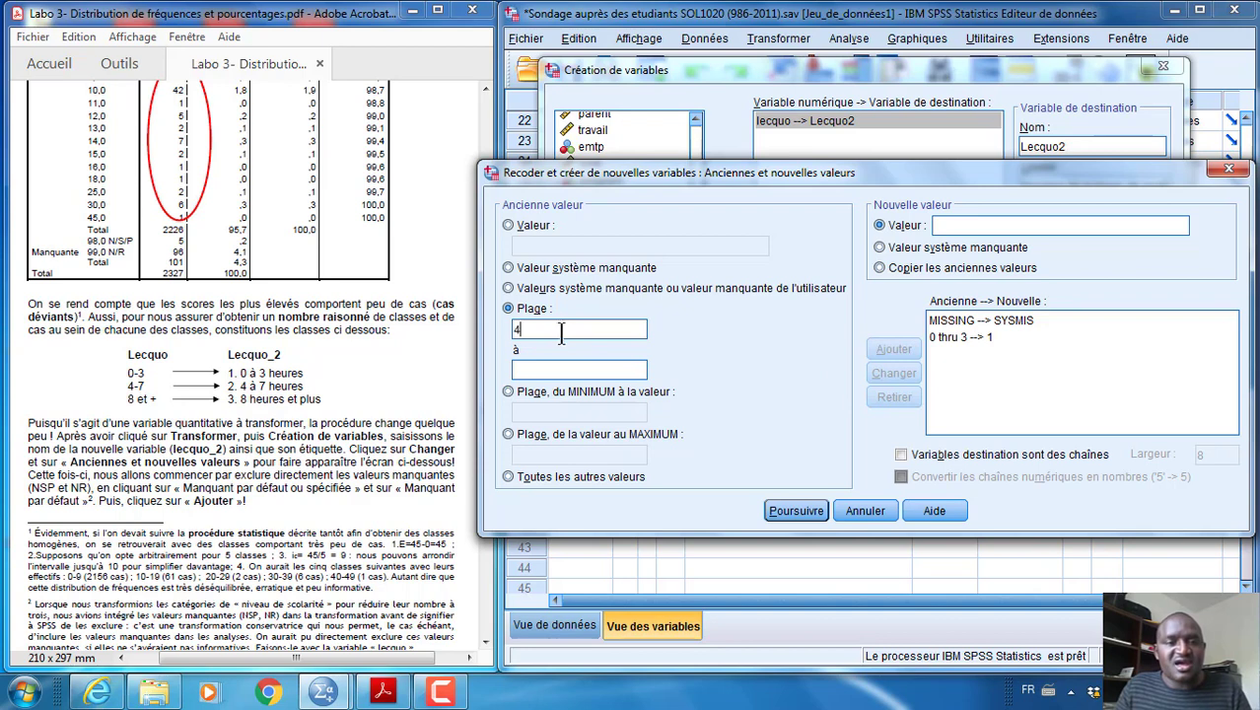
{"action": "left_click", "coordinate": [544, 368]}
{"action": "type", "text": "7"}
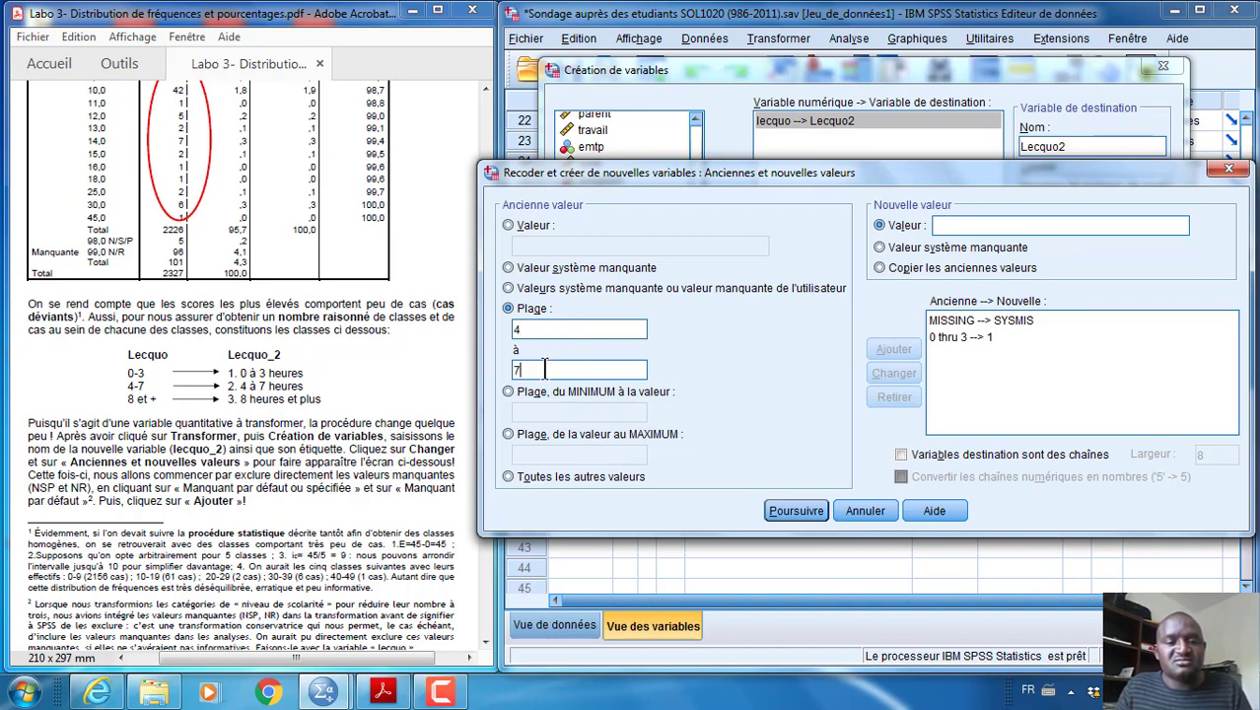
{"action": "left_click", "coordinate": [949, 226]}
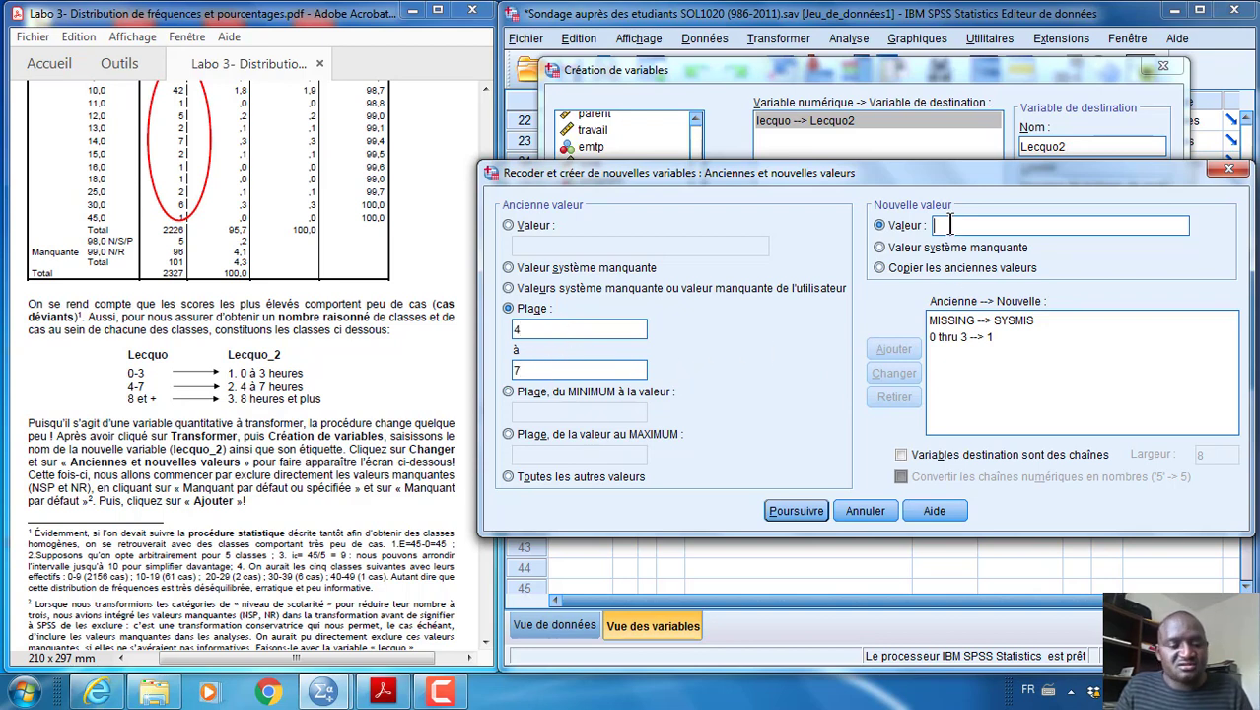
{"action": "type", "text": "2"}
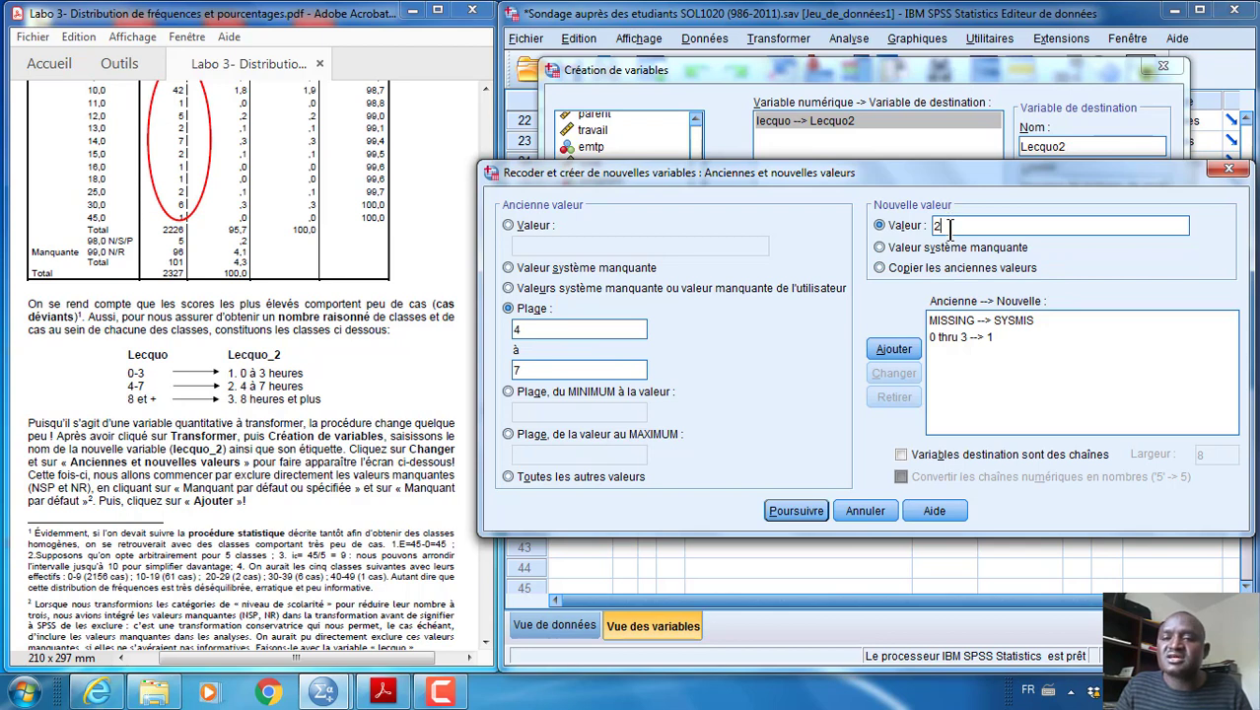
{"action": "left_click", "coordinate": [899, 350]}
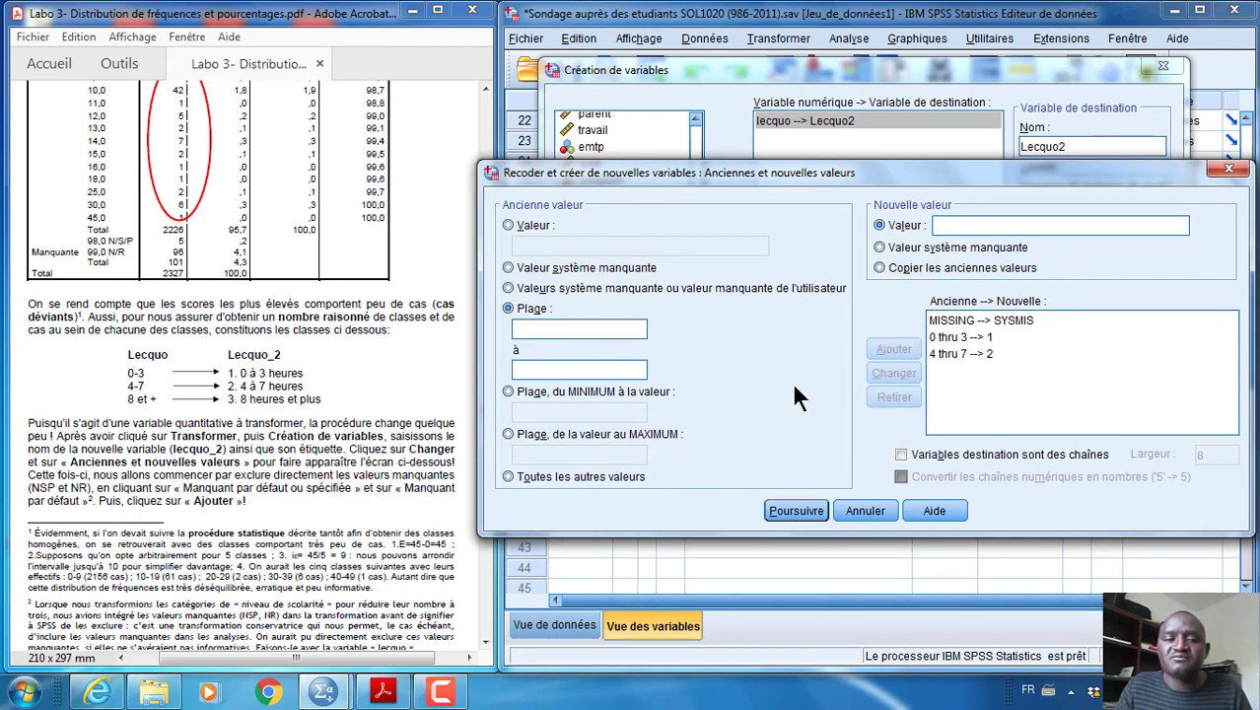
Add a recoding rule that turns values from 8 up to the maximum into the new value 3
{"action": "left_click", "coordinate": [507, 435]}
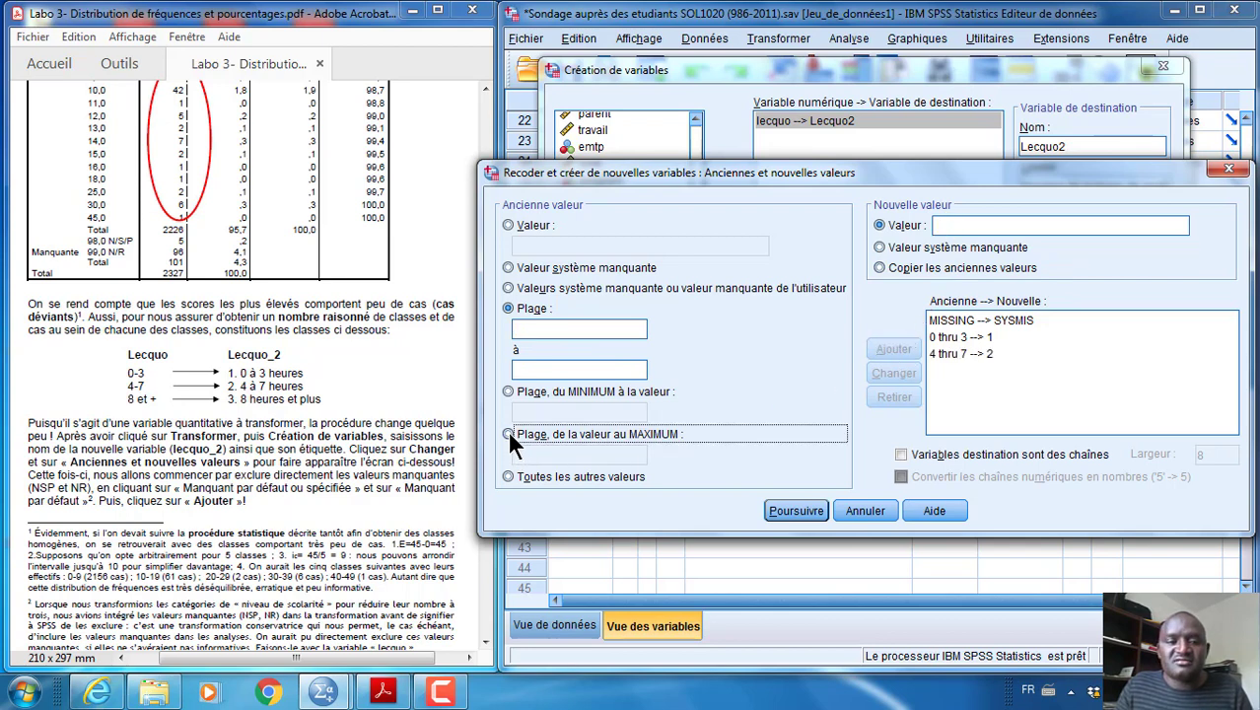
{"action": "left_click", "coordinate": [533, 455]}
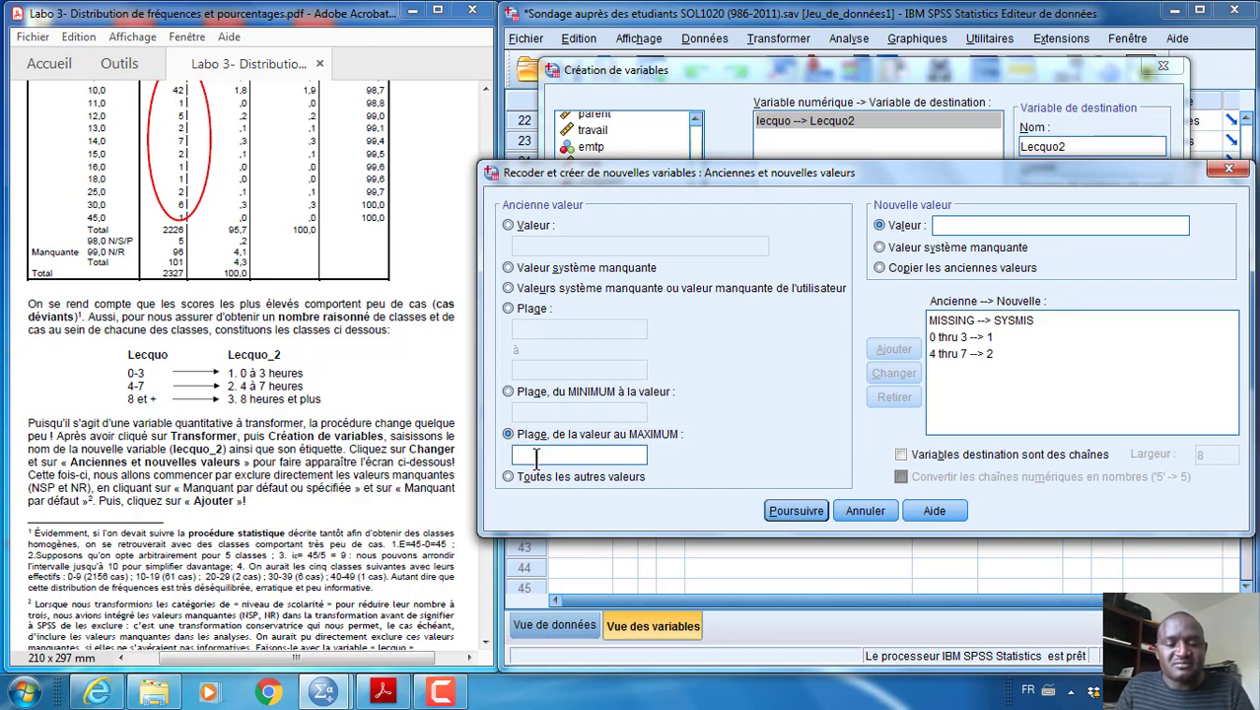
{"action": "type", "text": "8"}
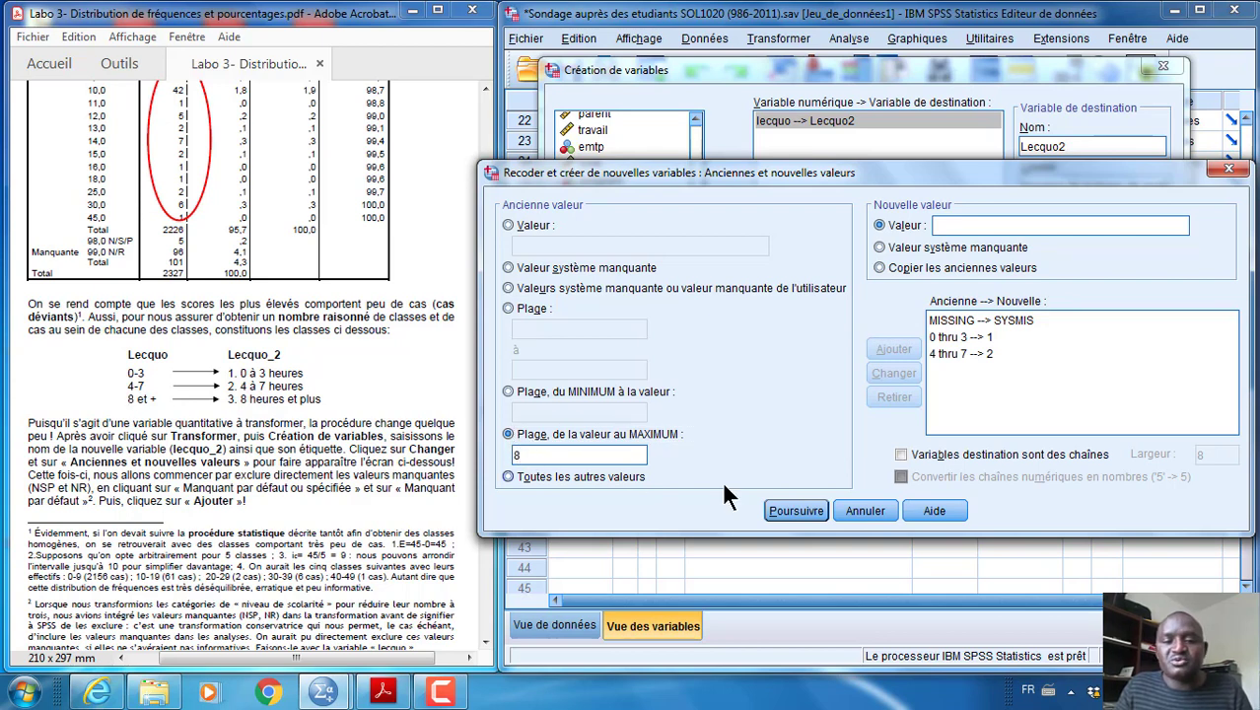
{"action": "left_click", "coordinate": [965, 226]}
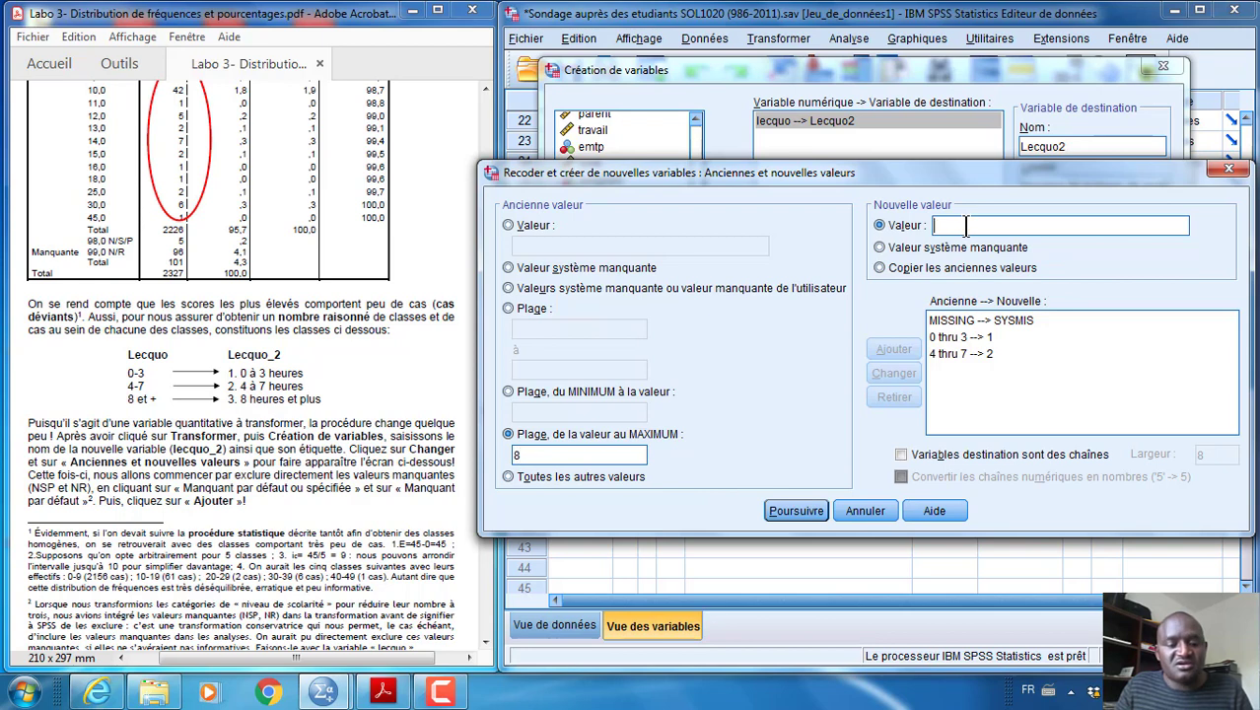
{"action": "type", "text": "3"}
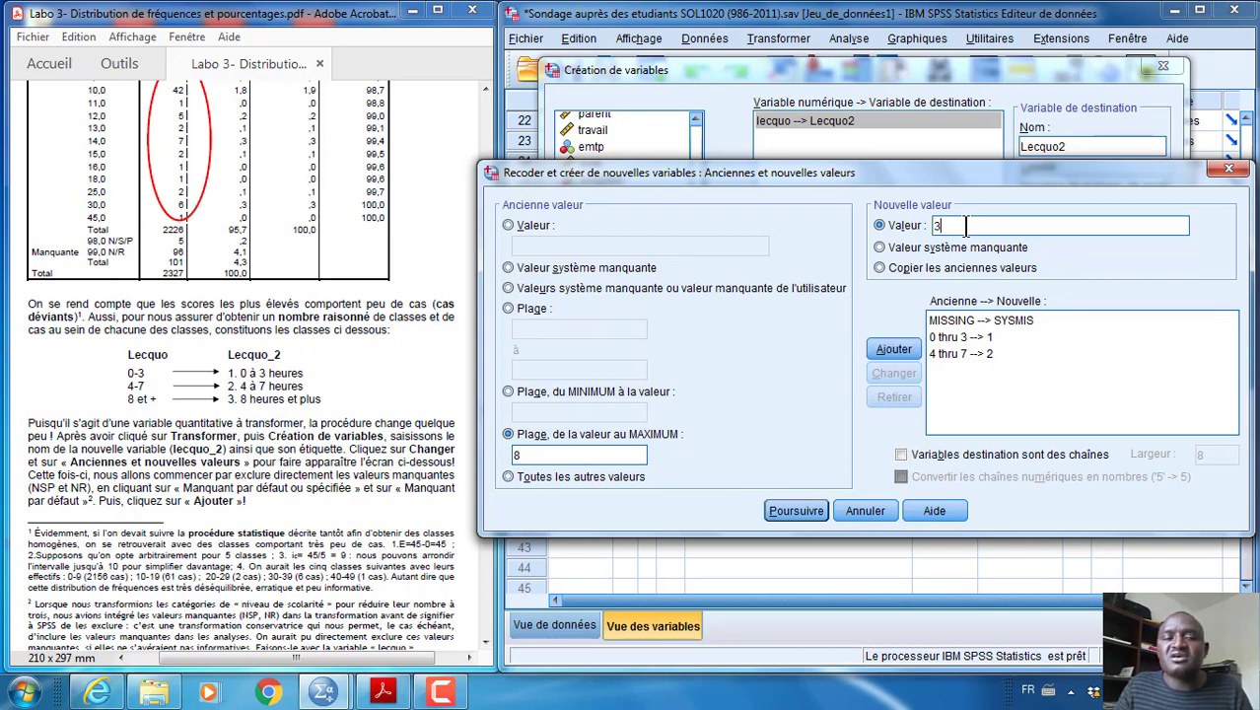
{"action": "left_click", "coordinate": [893, 348]}
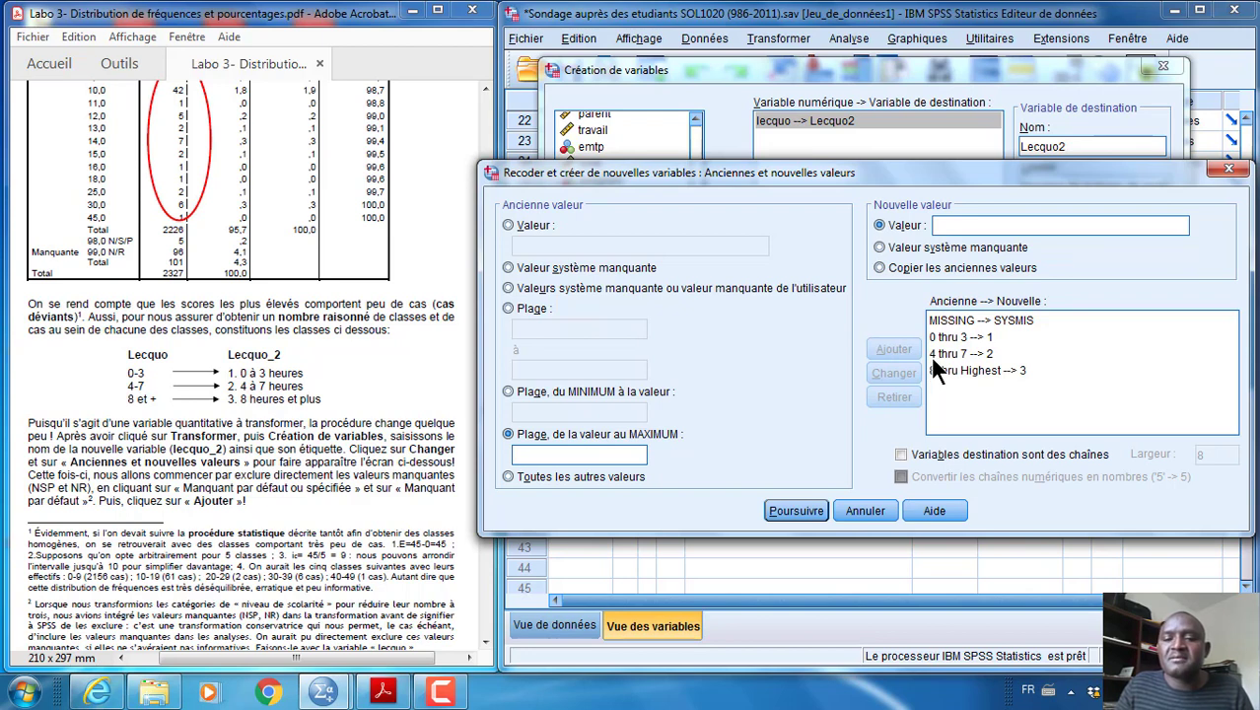
Accept the recoding rules, run the recoding into Lecquo2 and return from the output to the list of variables
{"action": "left_click", "coordinate": [797, 510]}
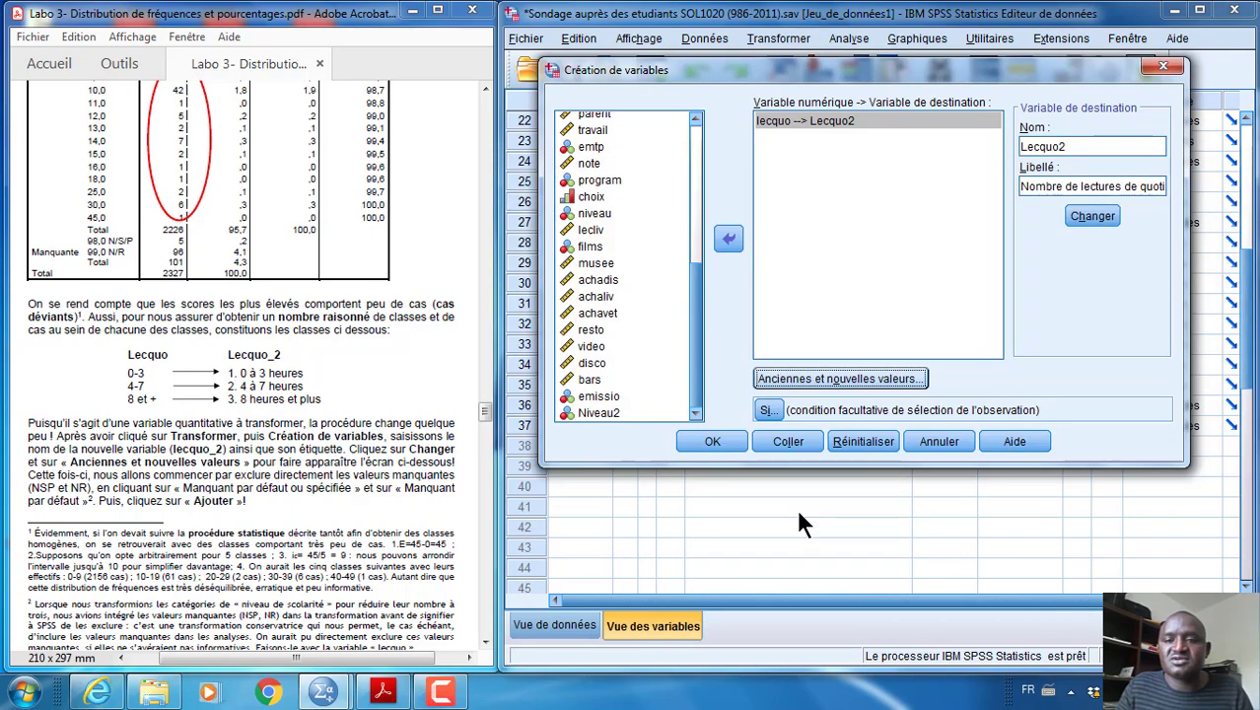
{"action": "left_click", "coordinate": [713, 439]}
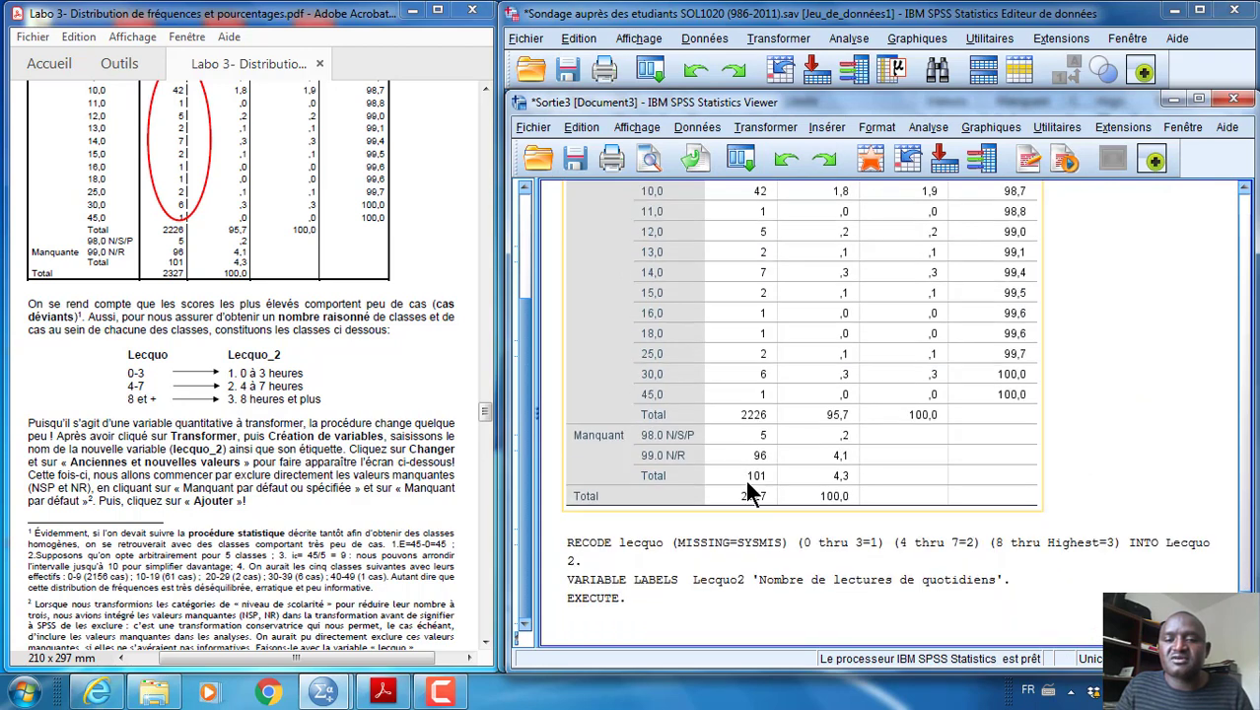
{"action": "left_click", "coordinate": [787, 562]}
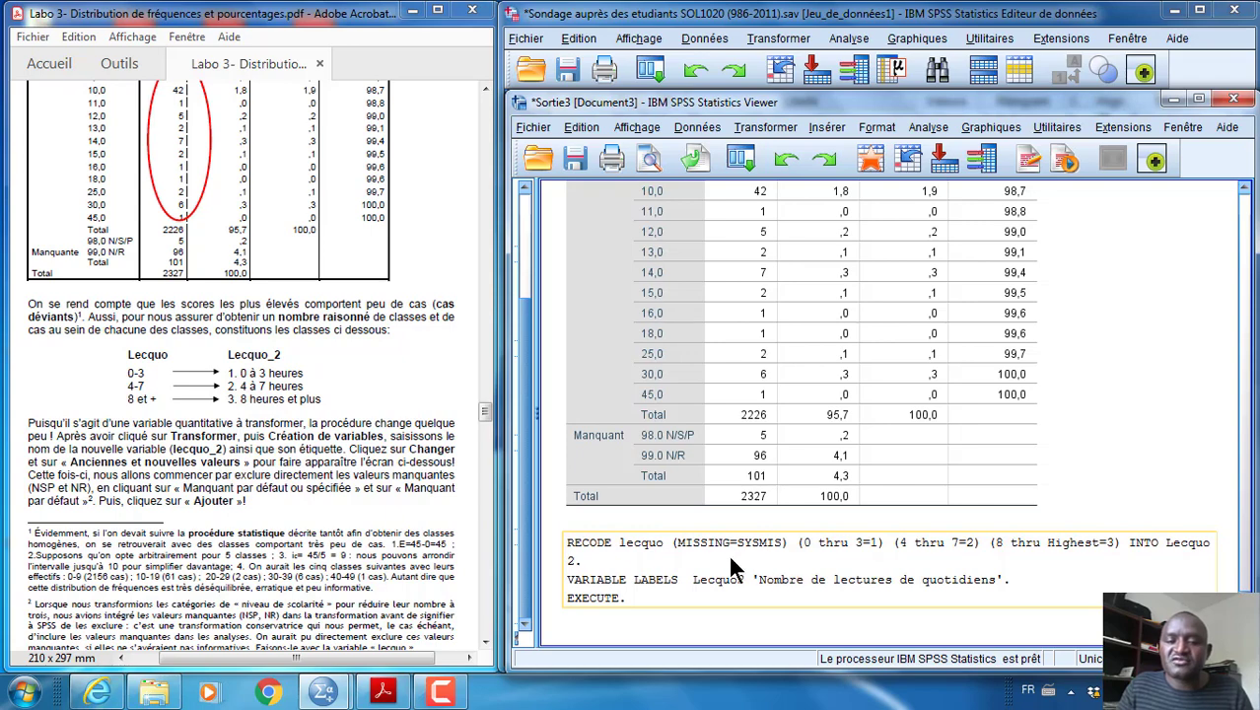
{"action": "left_click", "coordinate": [1172, 99]}
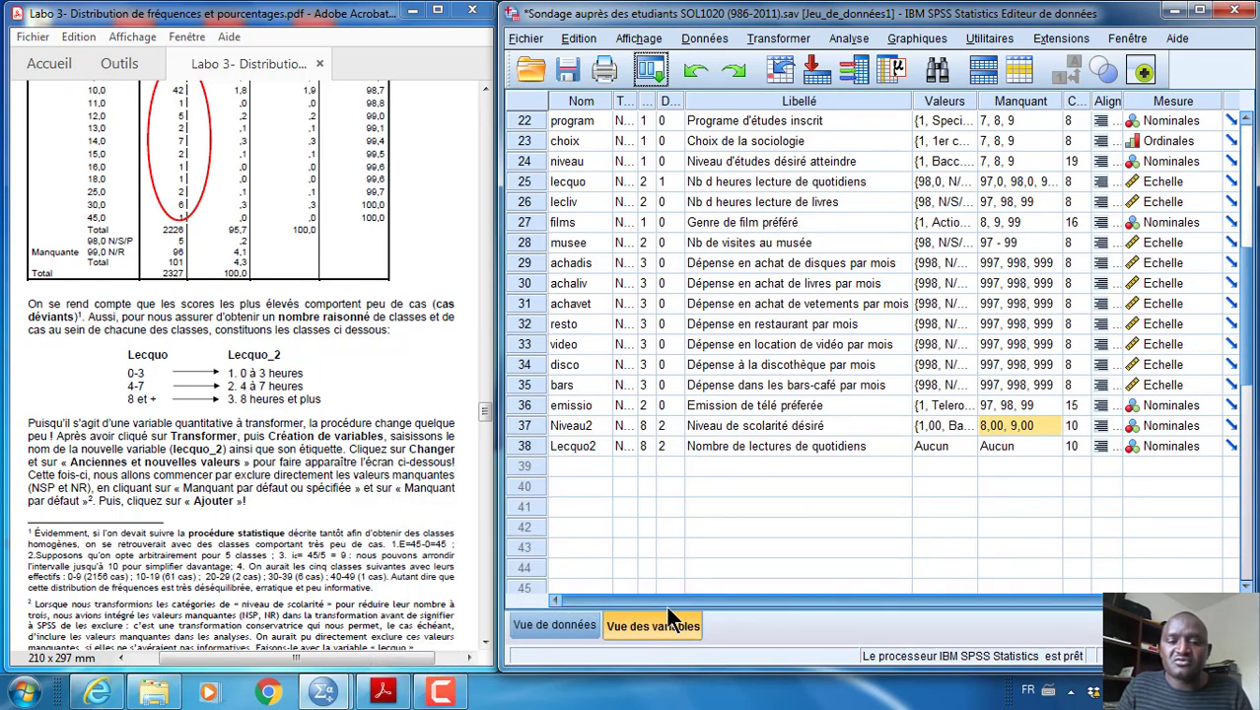
Open the value labels of Lecquo2 and add the label "0 à 3 heures" for value 1
{"action": "left_click", "coordinate": [536, 445]}
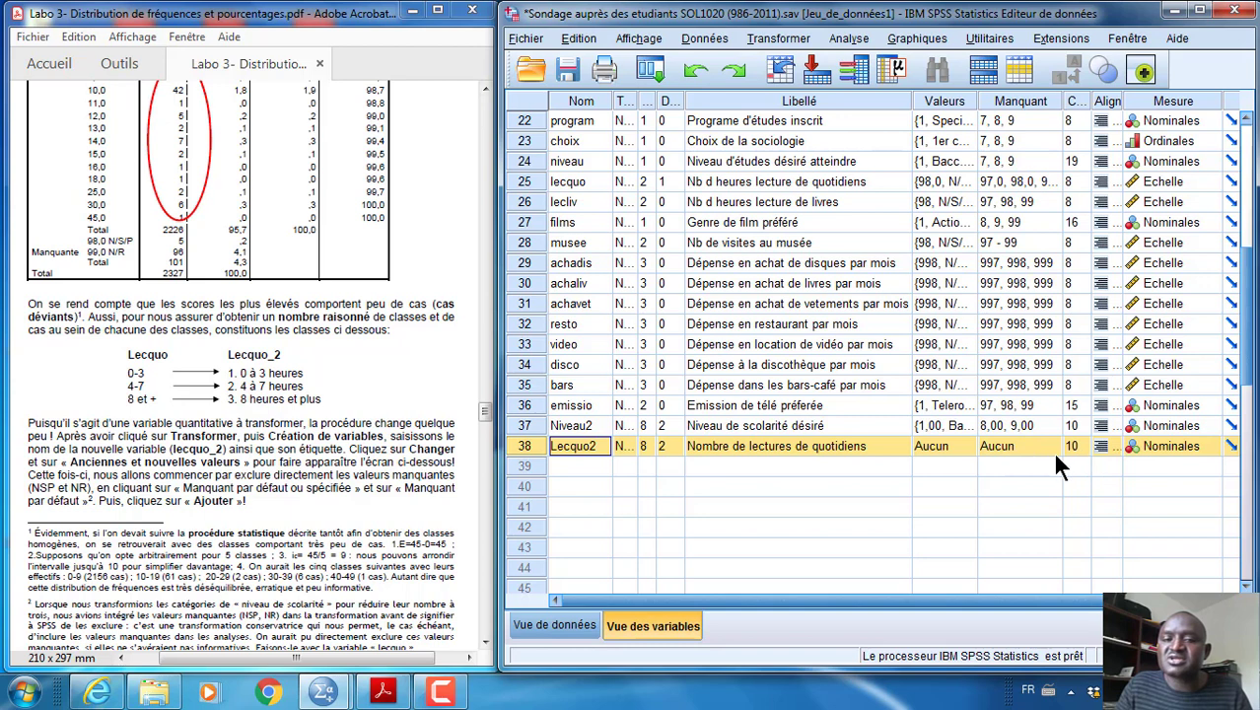
{"action": "left_click", "coordinate": [964, 440]}
{"action": "left_click", "coordinate": [964, 439]}
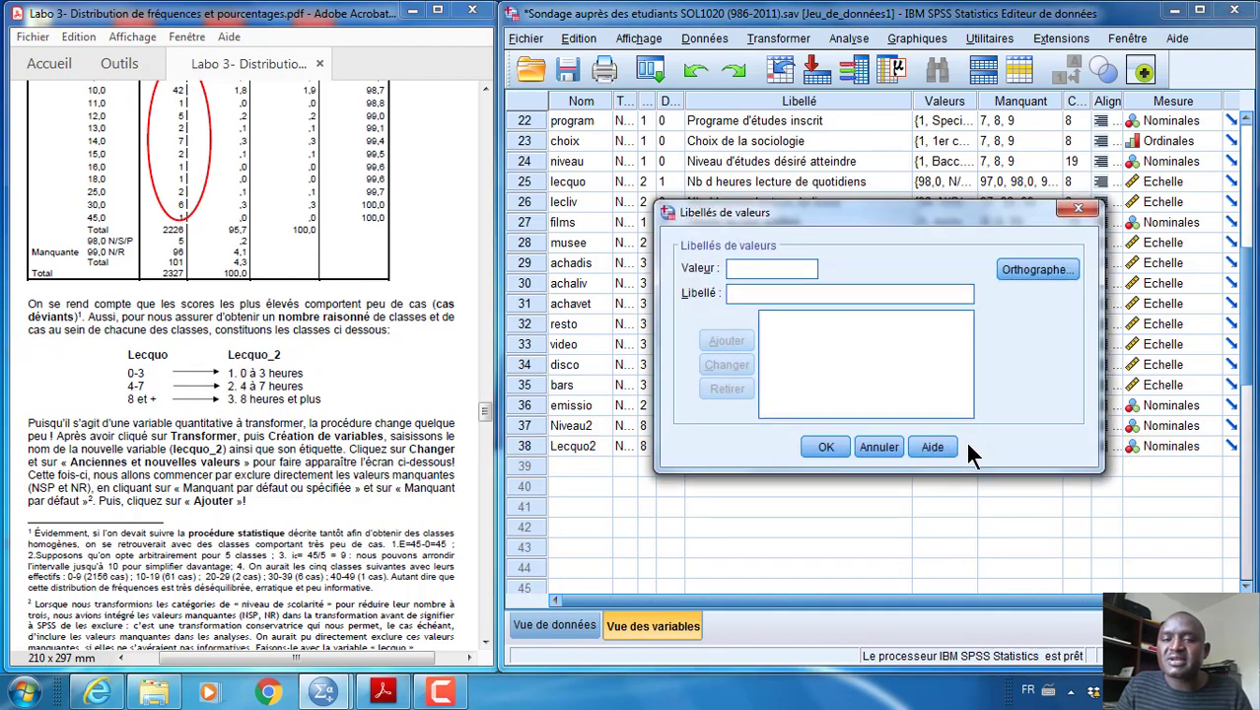
{"action": "type", "text": "1"}
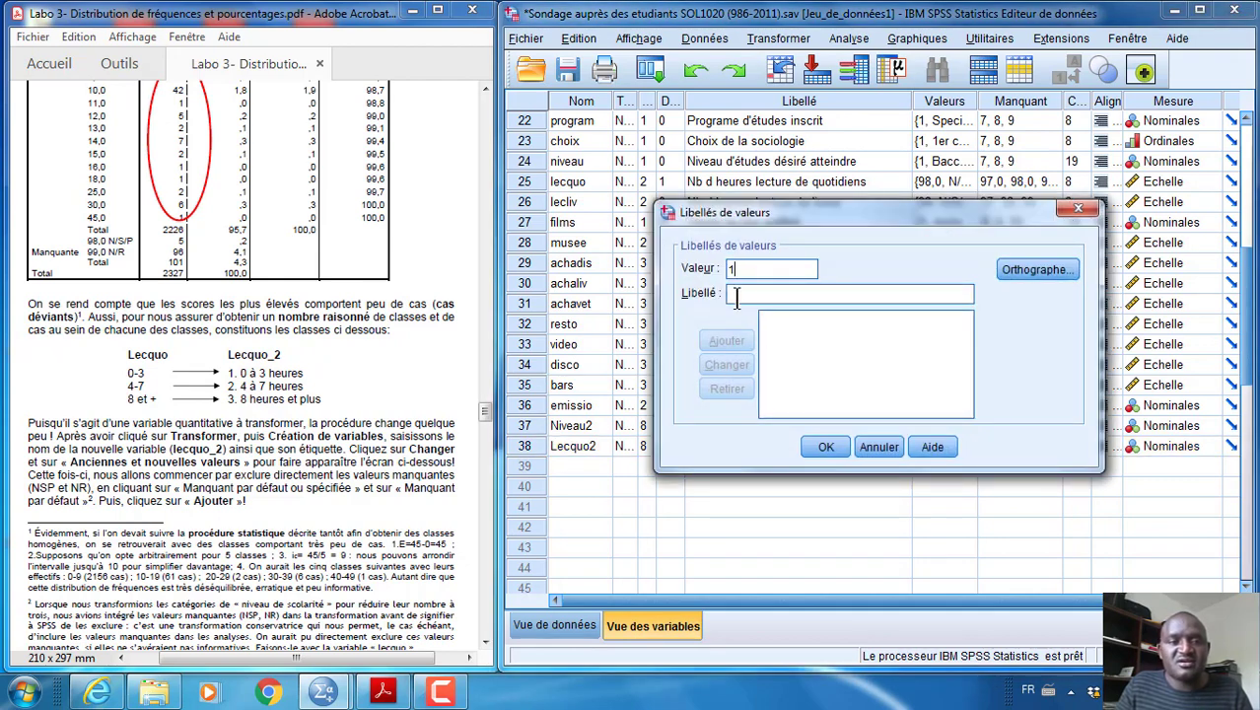
{"action": "left_click", "coordinate": [739, 296]}
{"action": "type", "text": "0 "}
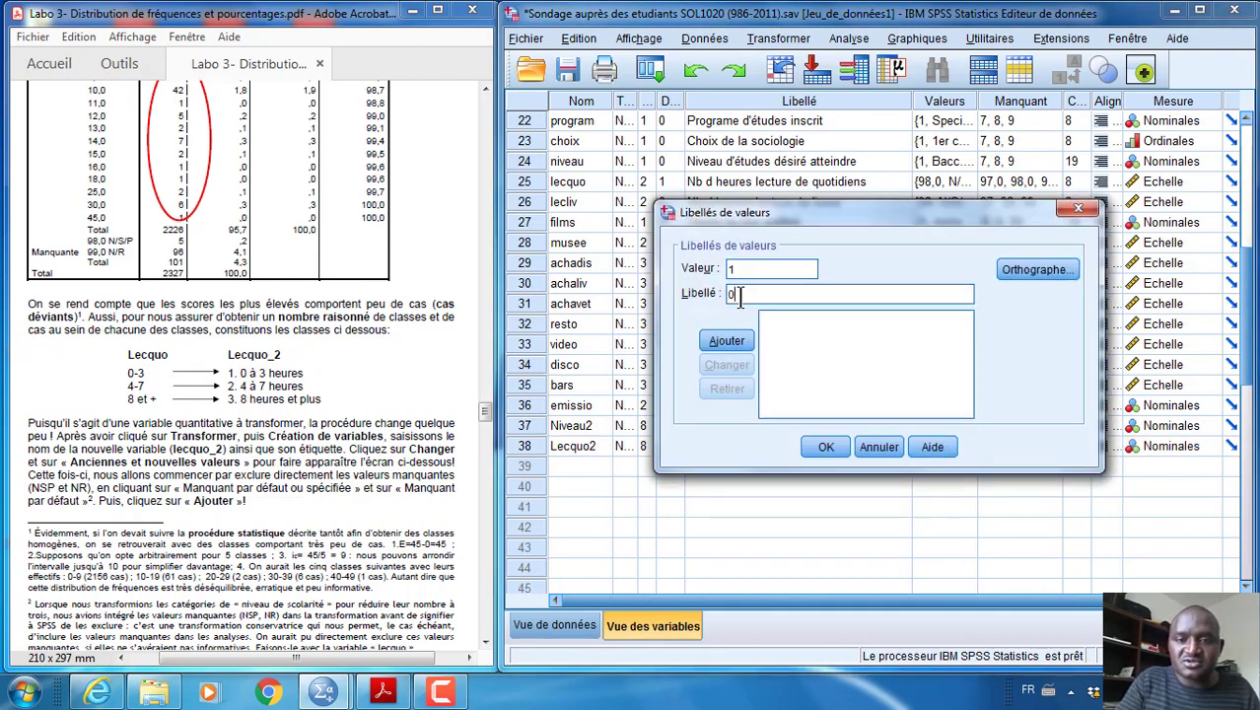
{"action": "type", "text": "-"}
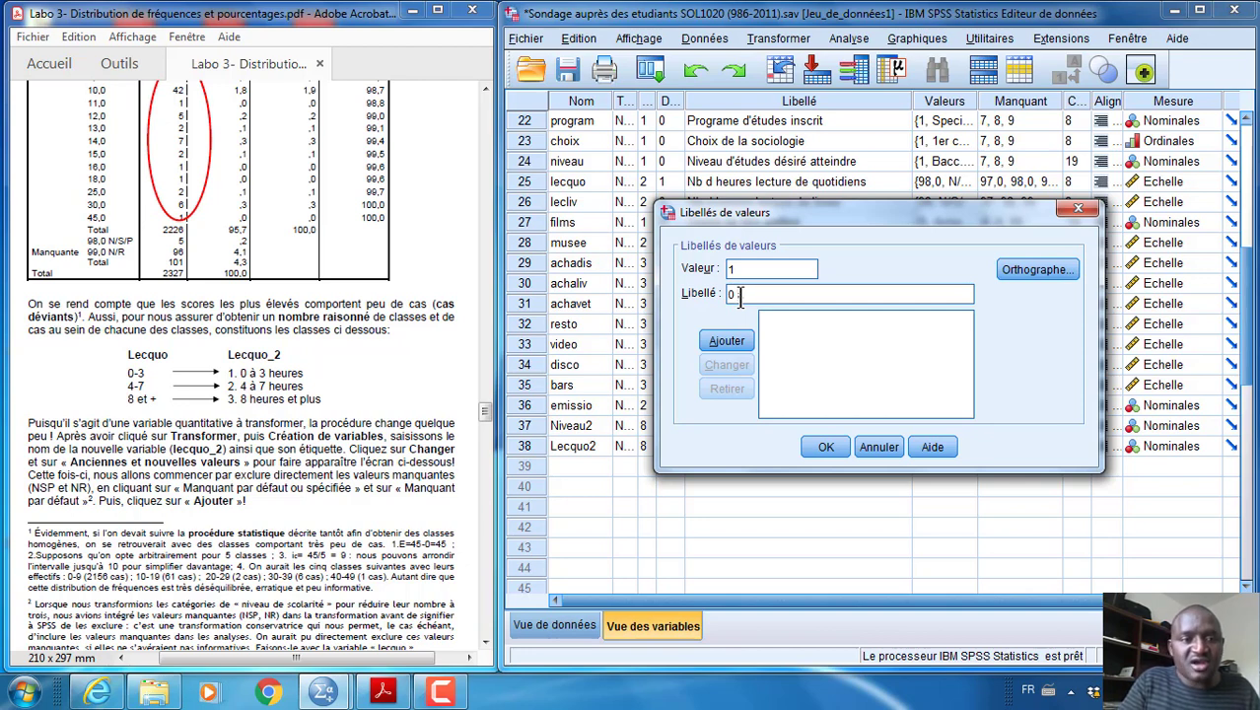
{"action": "type", "text": " 3 h"}
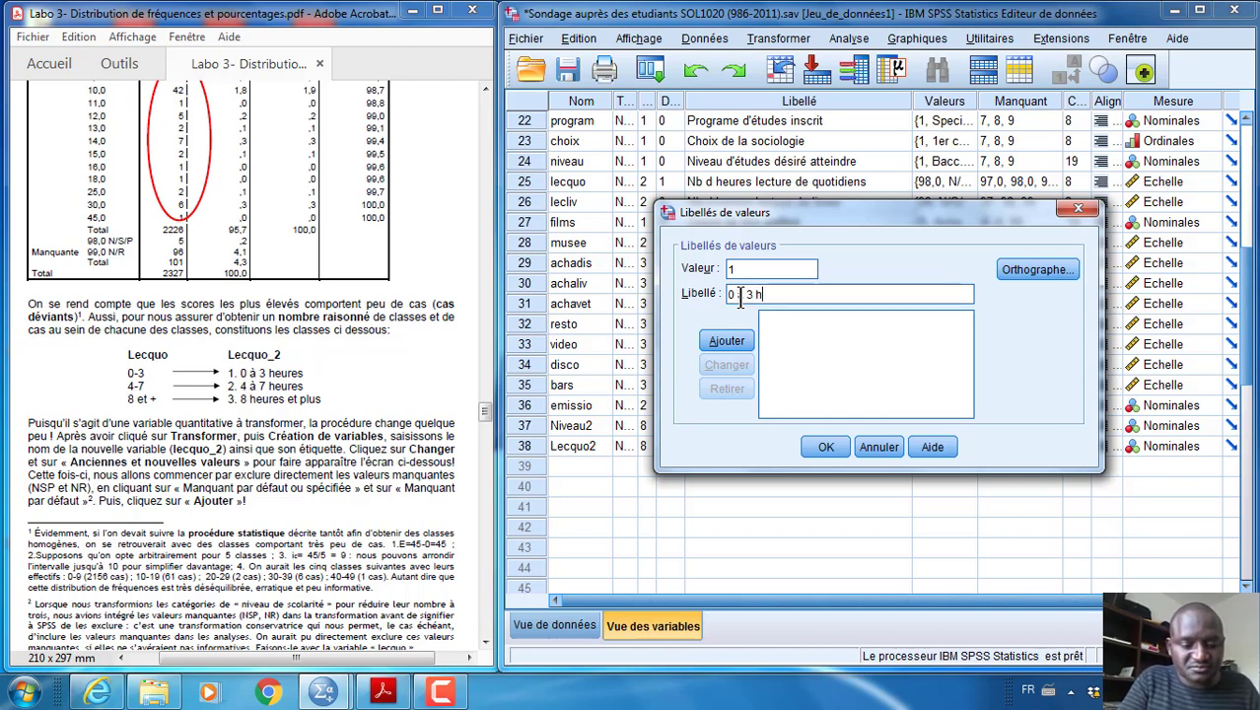
{"action": "type", "text": "eures"}
{"action": "key", "text": "Return"}
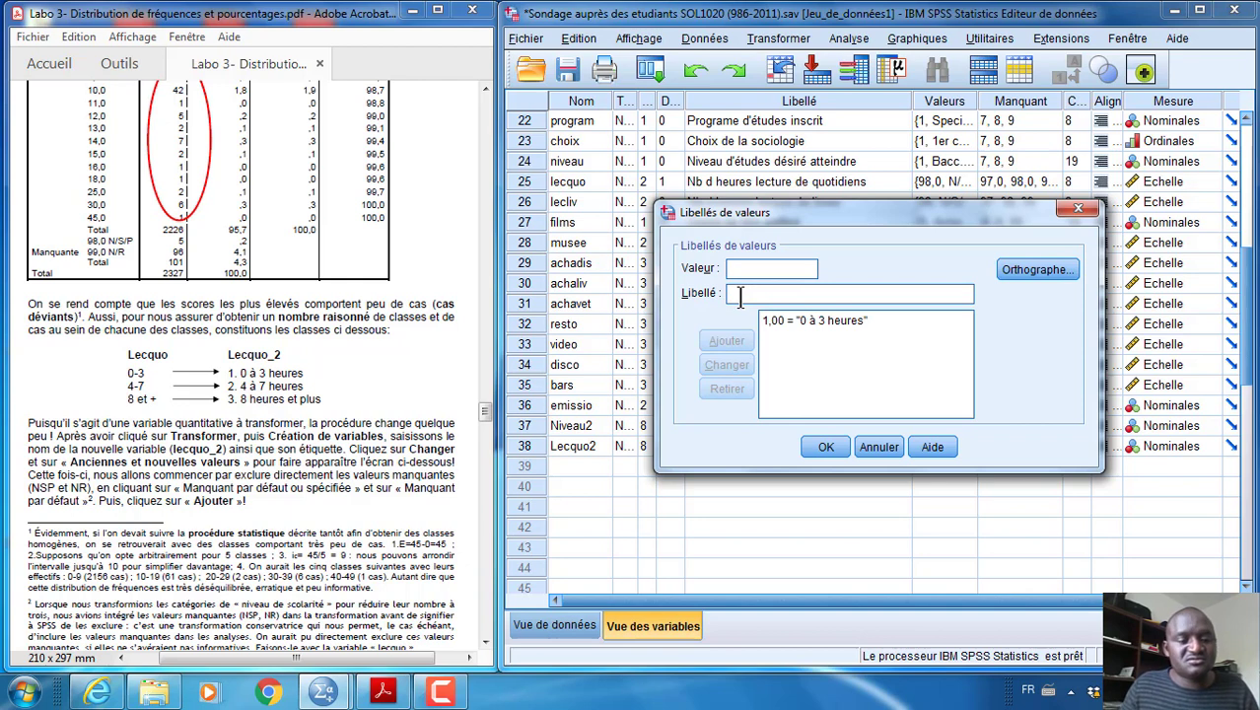
Add the value label "4 à 7 heures" for value 2 of Lecquo2
{"action": "type", "text": "2"}
{"action": "key", "text": "Tab"}
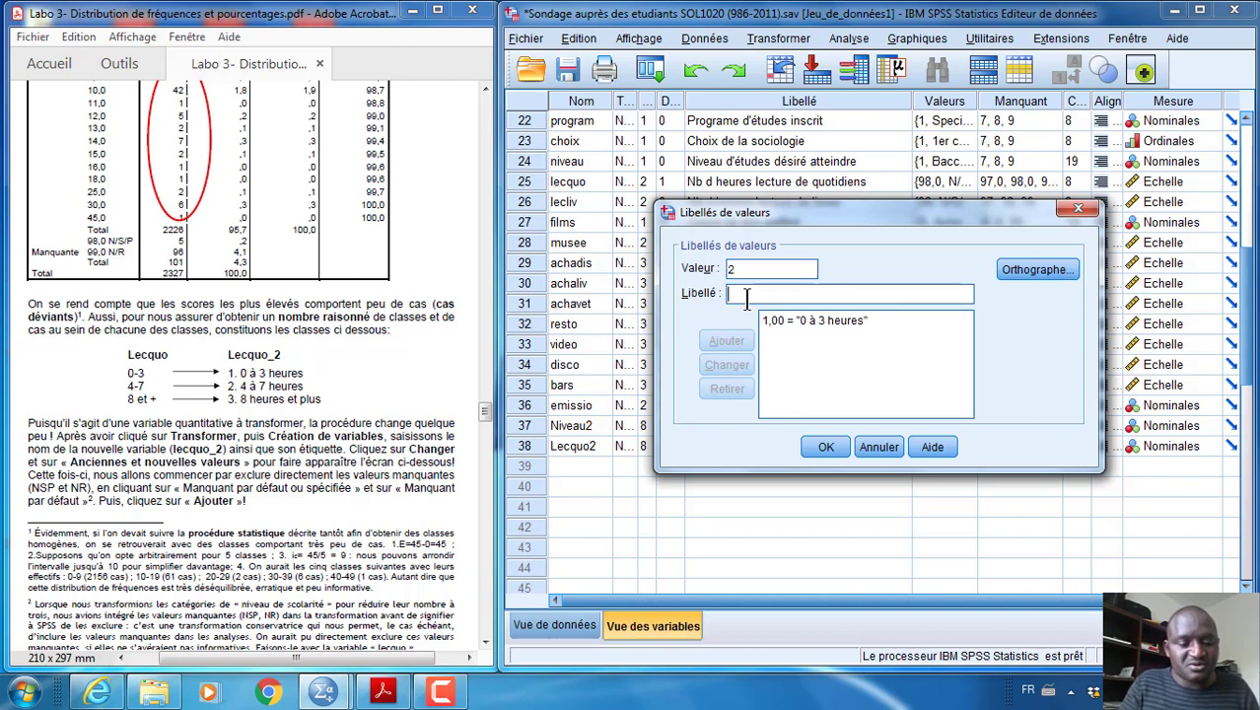
{"action": "type", "text": "4 à"}
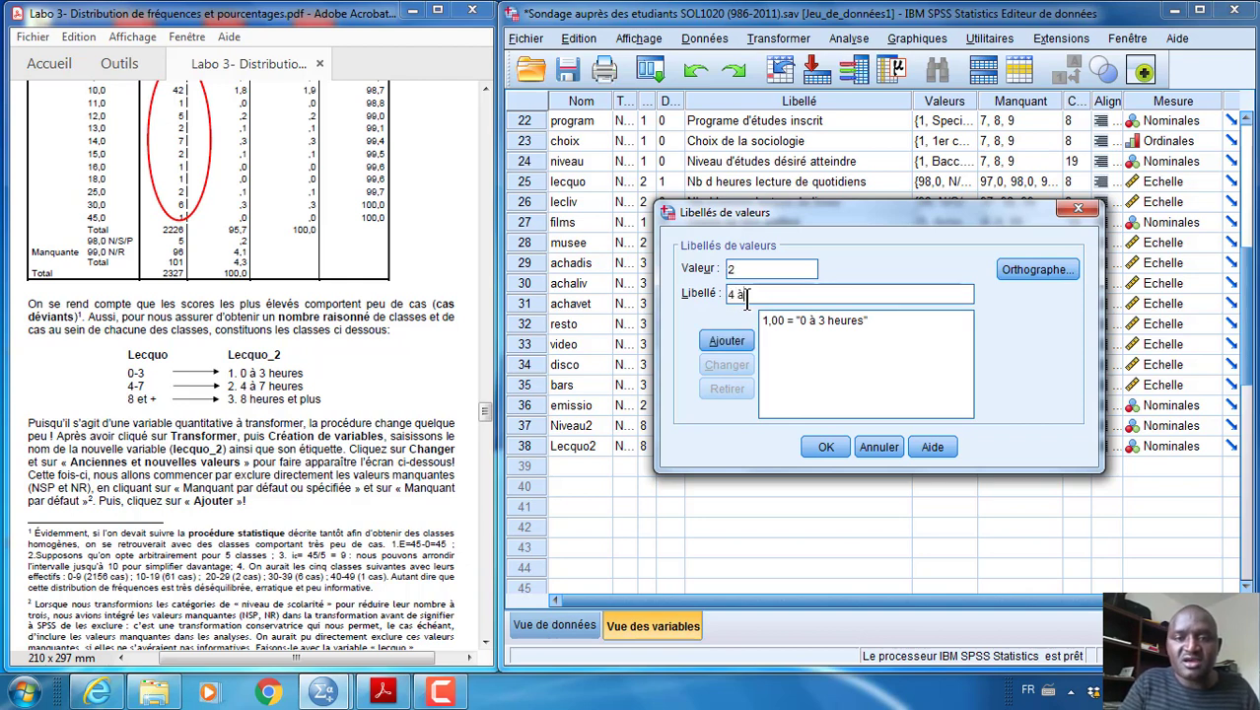
{"action": "type", "text": " 7 heures"}
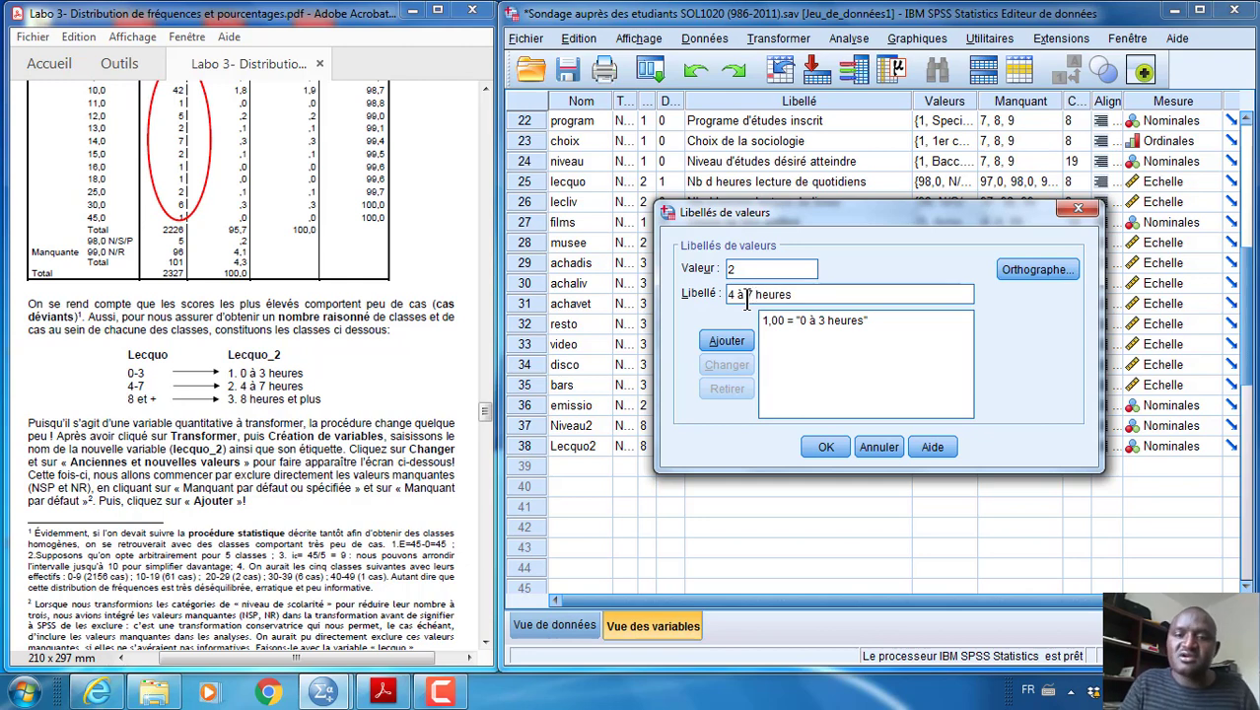
{"action": "key", "text": "Return"}
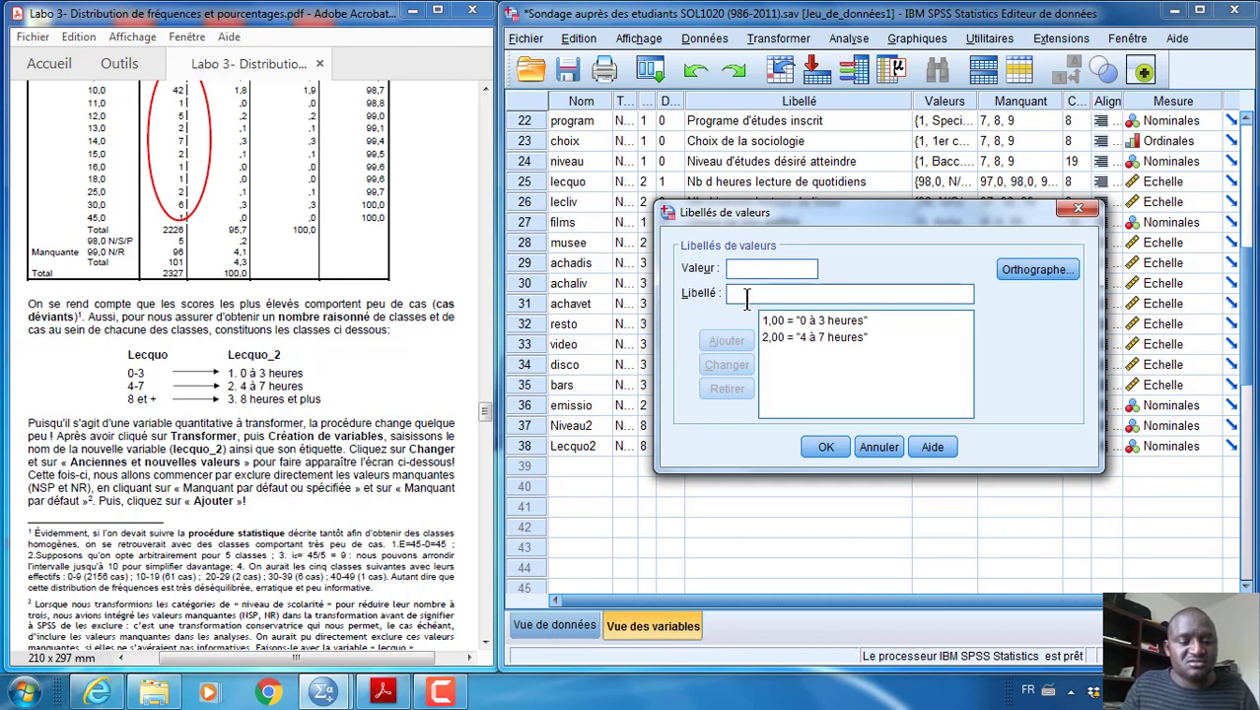
Add the value label "8 heures et plus" for value 3 and accept the value labels of Lecquo2
{"action": "type", "text": "3"}
{"action": "key", "text": "Tab"}
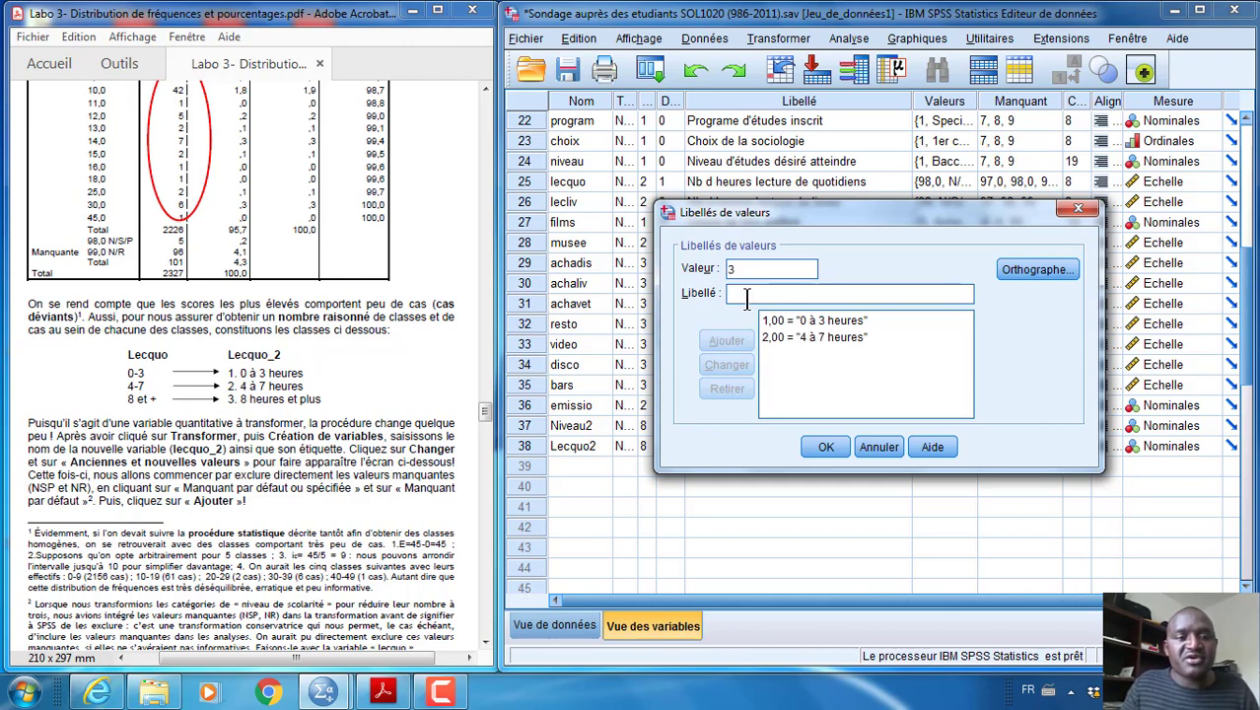
{"action": "type", "text": "8"}
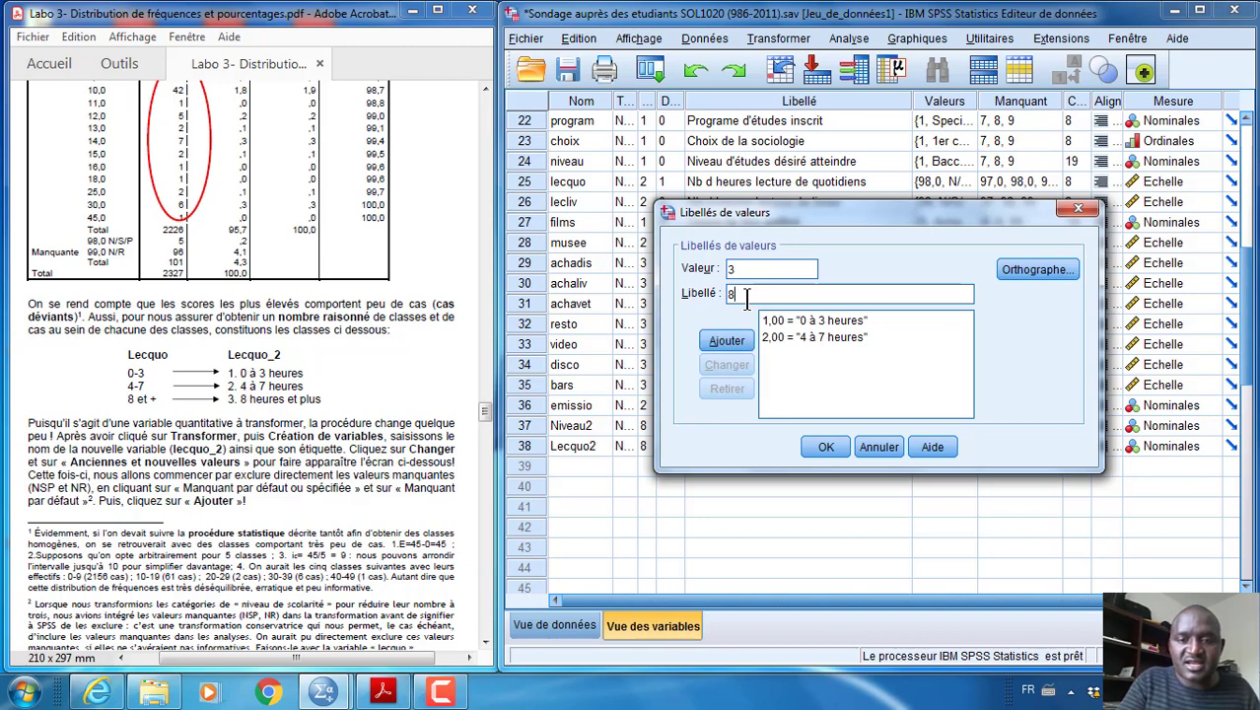
{"action": "type", "text": " heures et"}
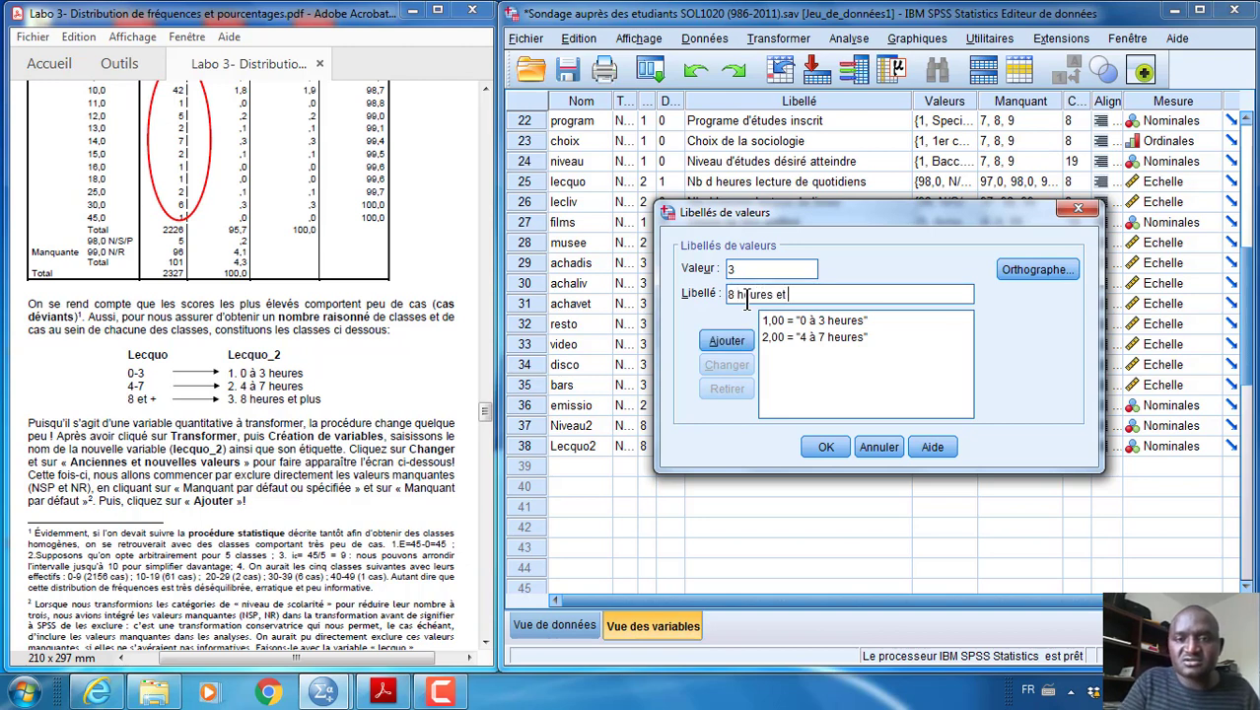
{"action": "type", "text": " plus"}
{"action": "key", "text": "Return"}
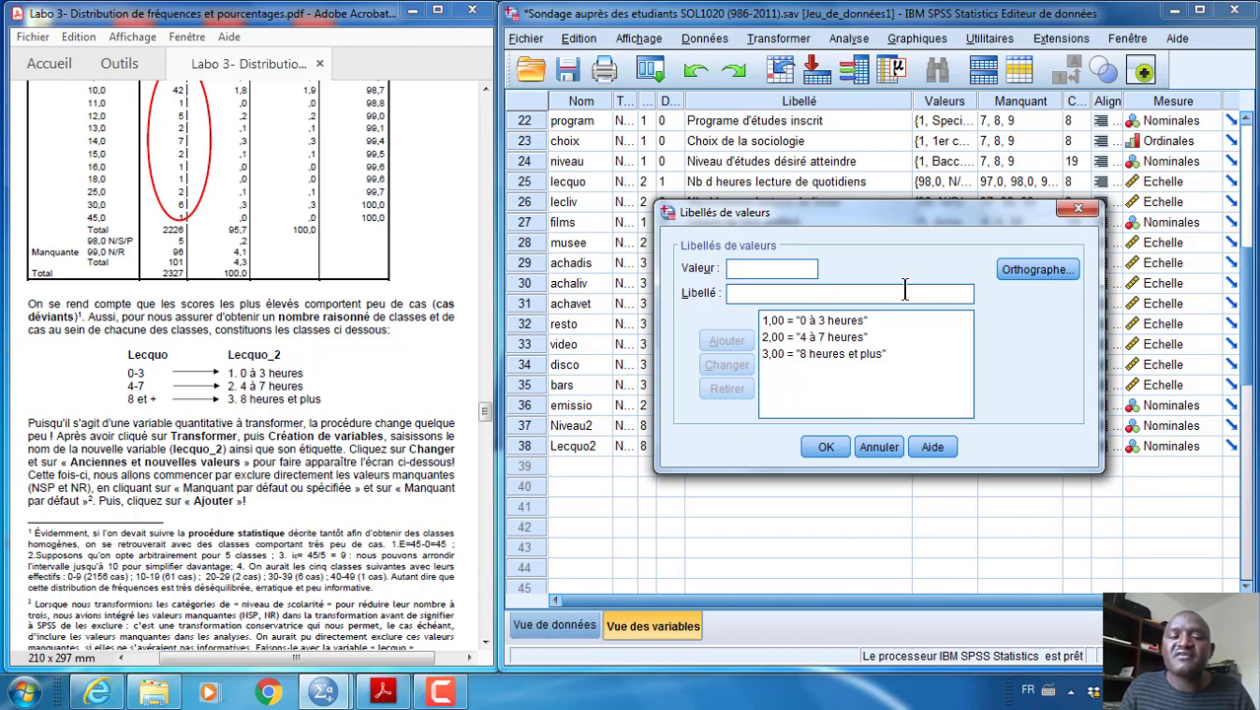
{"action": "left_click", "coordinate": [822, 447]}
Set the measurement level of both Lecquo2 and Niveau2 to Ordinales
{"action": "left_click", "coordinate": [1007, 445]}
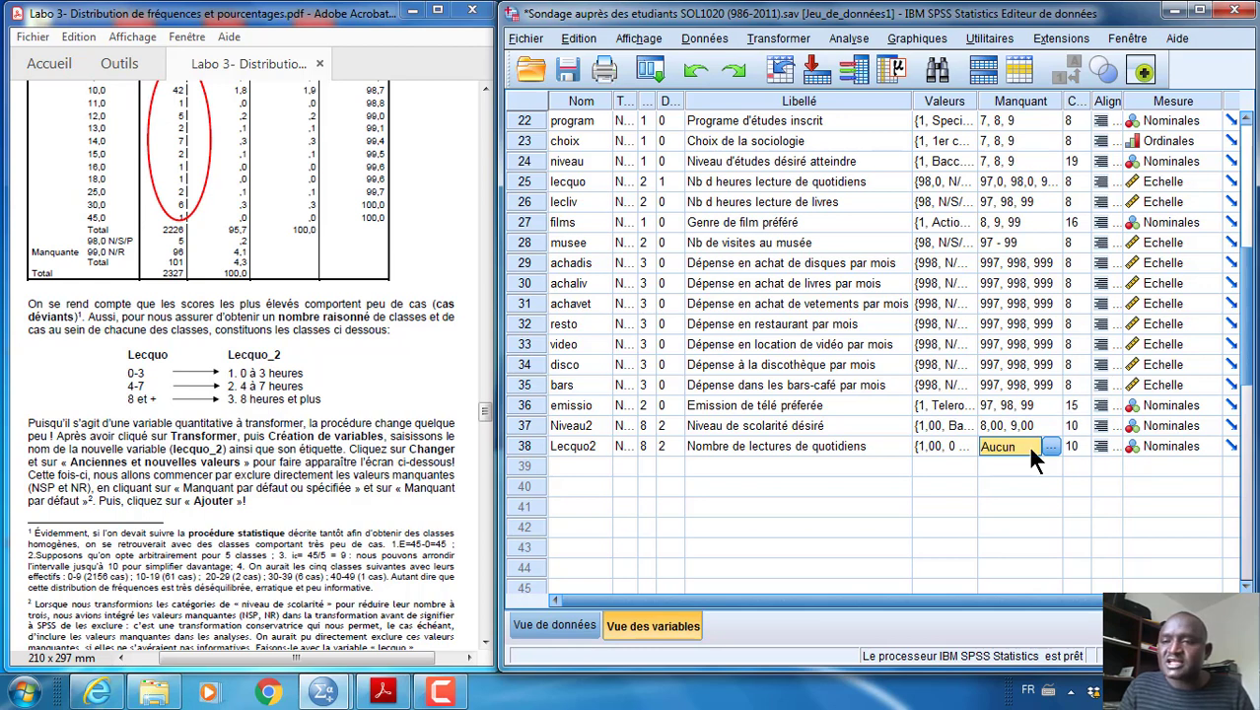
{"action": "left_click", "coordinate": [1211, 451]}
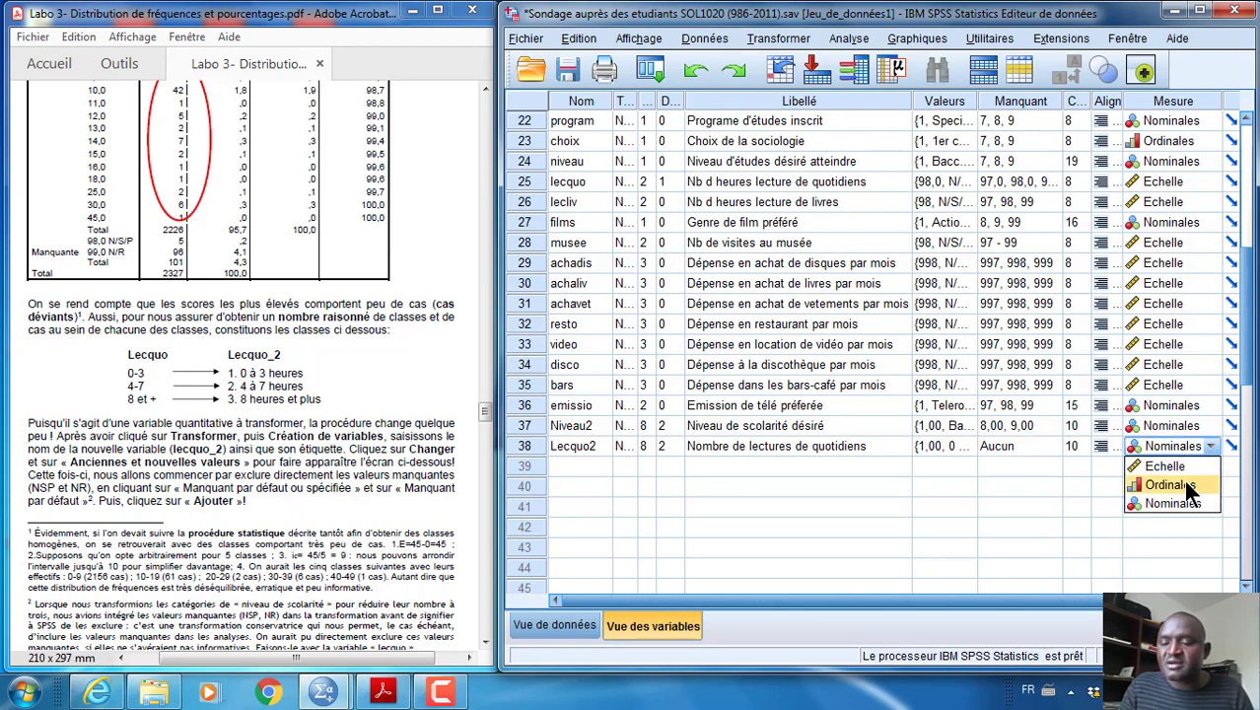
{"action": "left_click", "coordinate": [1183, 484]}
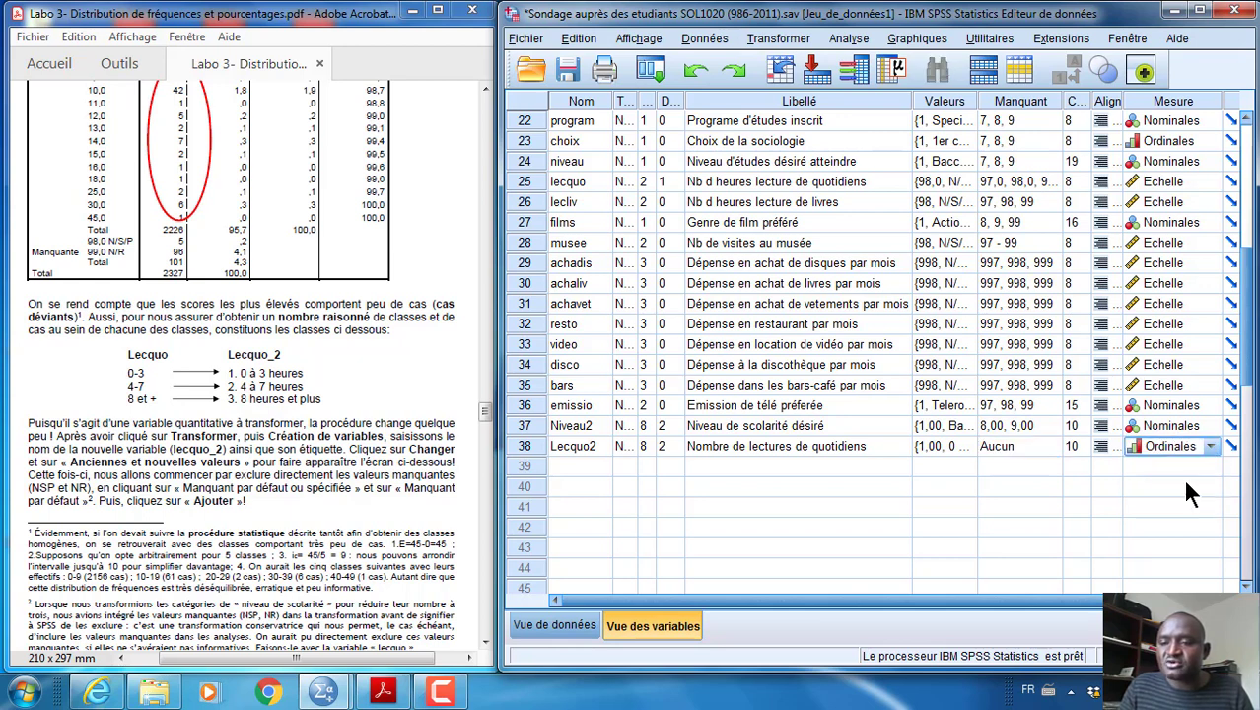
{"action": "left_click", "coordinate": [1207, 420]}
{"action": "left_click", "coordinate": [1199, 429]}
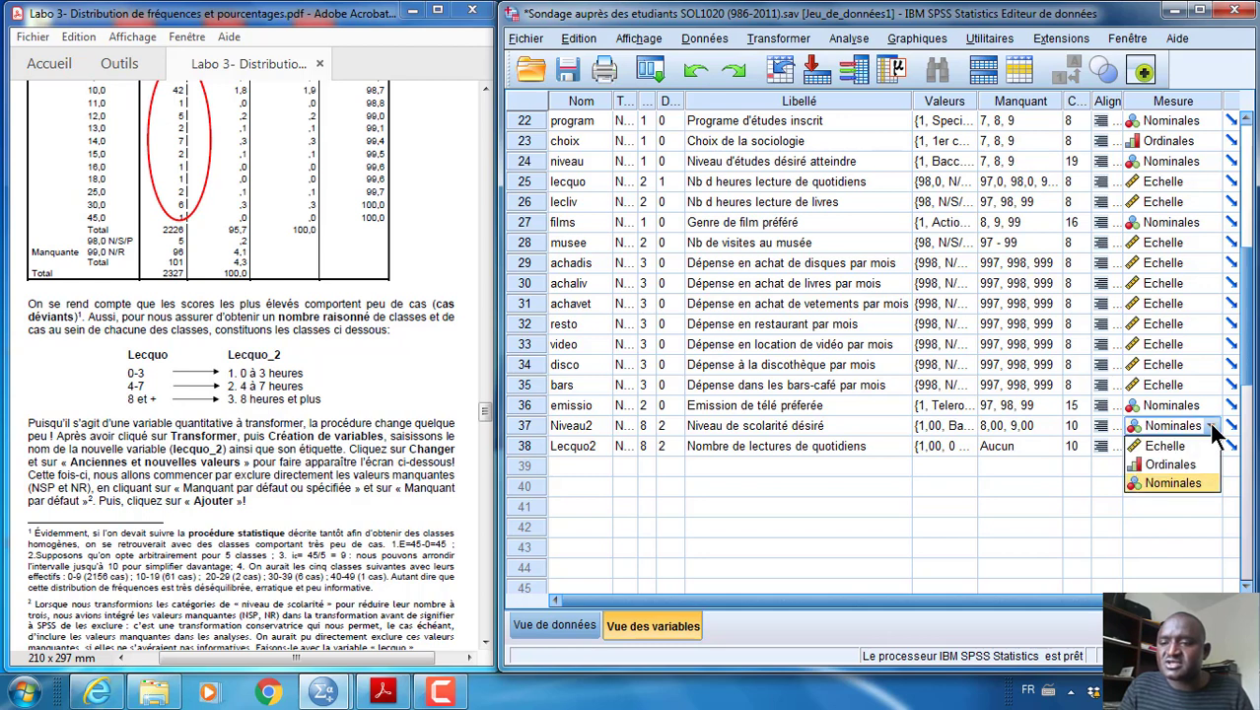
{"action": "left_click", "coordinate": [1183, 468]}
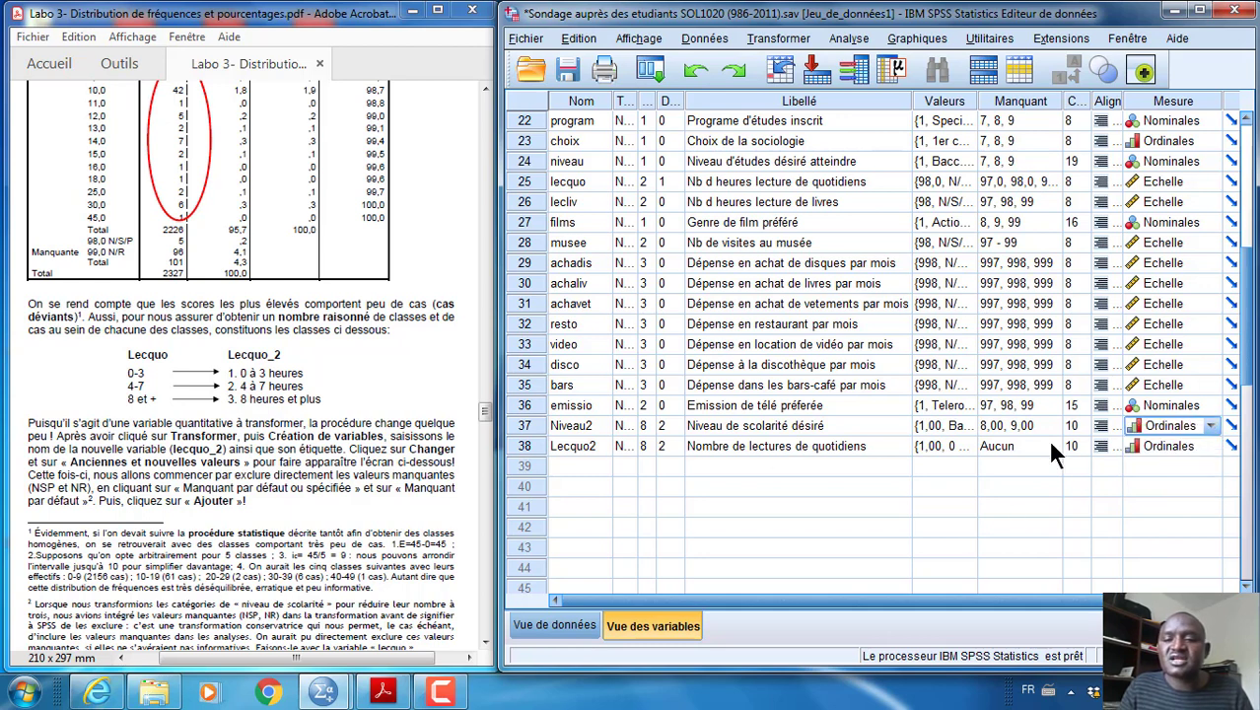
{"action": "left_click", "coordinate": [730, 446]}
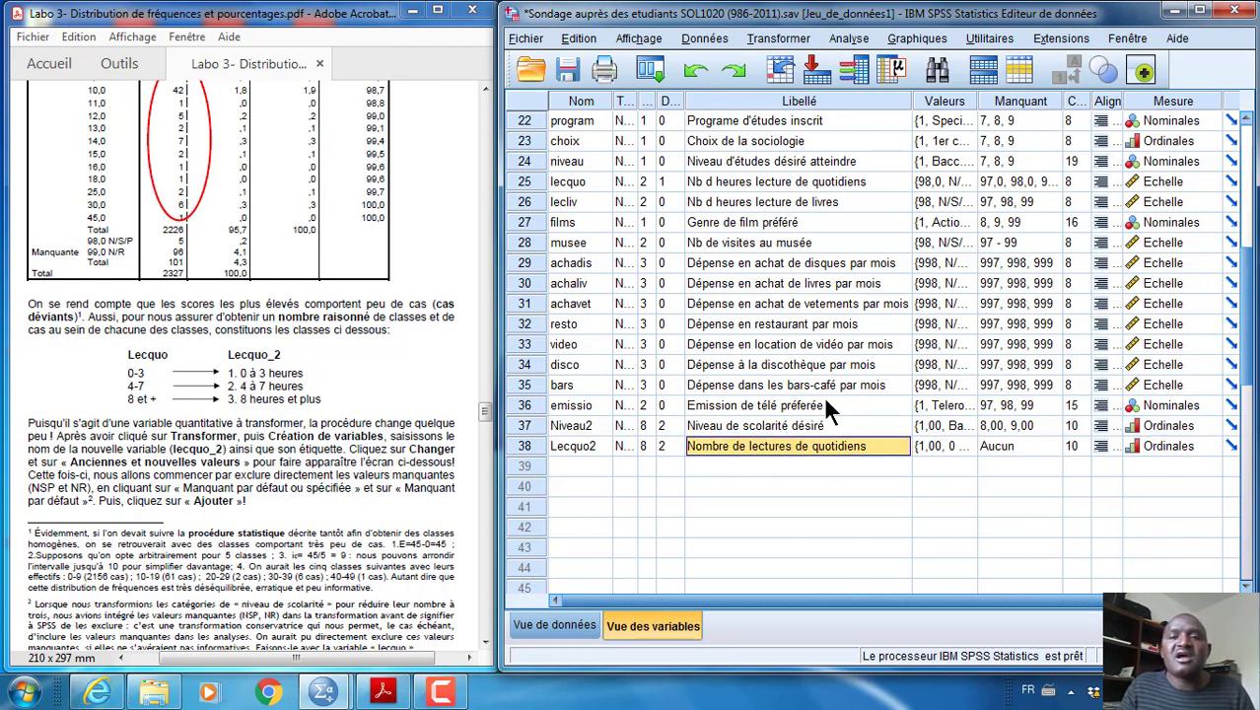
Start the Frequencies analysis (Fréquences) from the descriptive statistics and reset its previous variable selection
{"action": "left_click", "coordinate": [858, 45]}
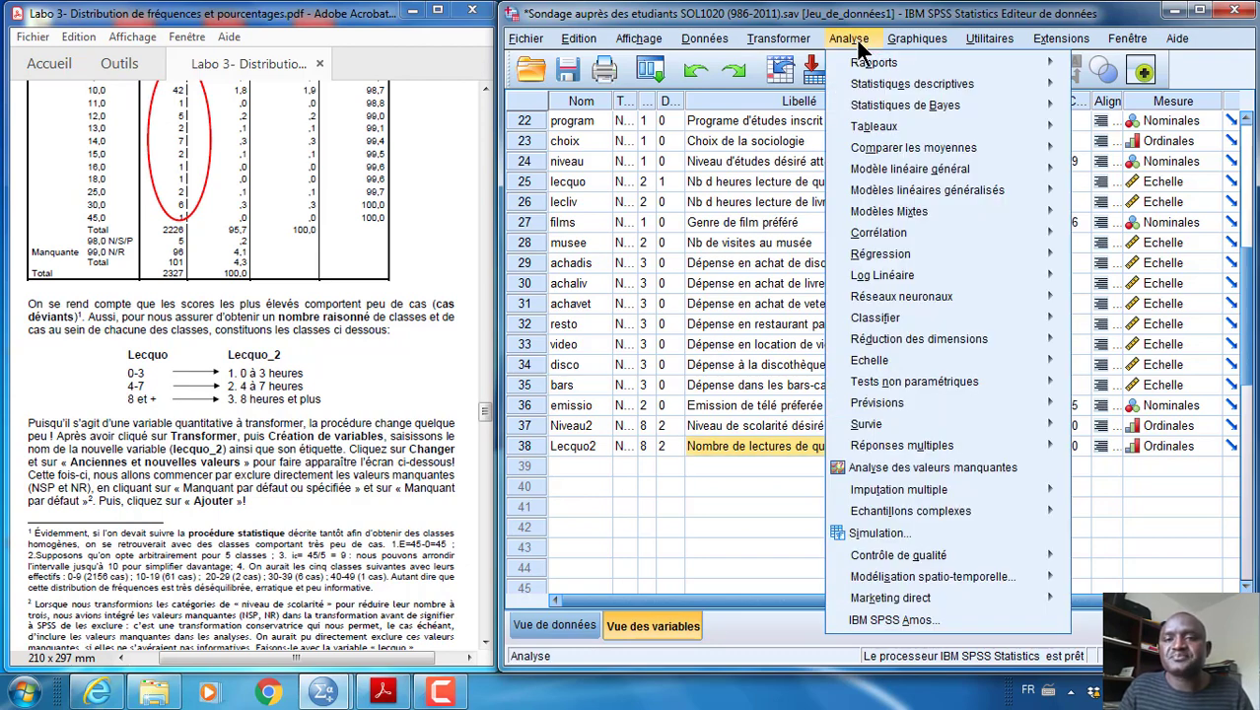
{"action": "mouse_move", "coordinate": [881, 86]}
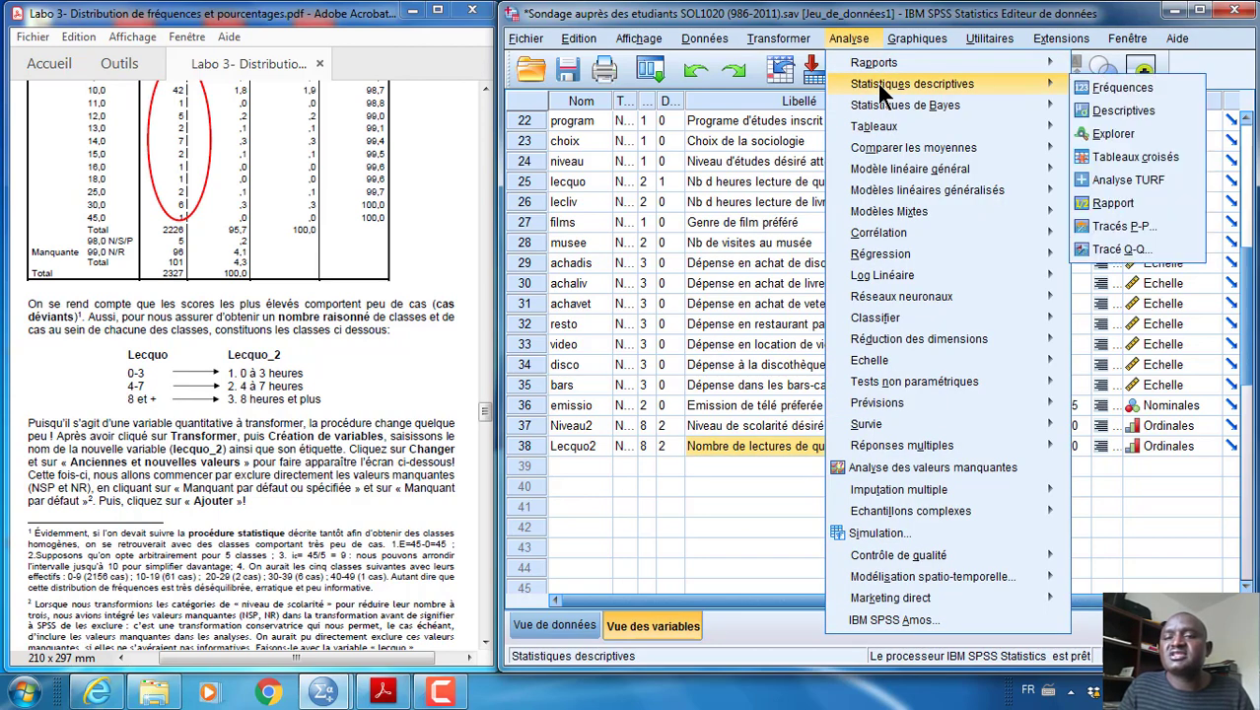
{"action": "left_click", "coordinate": [1106, 87]}
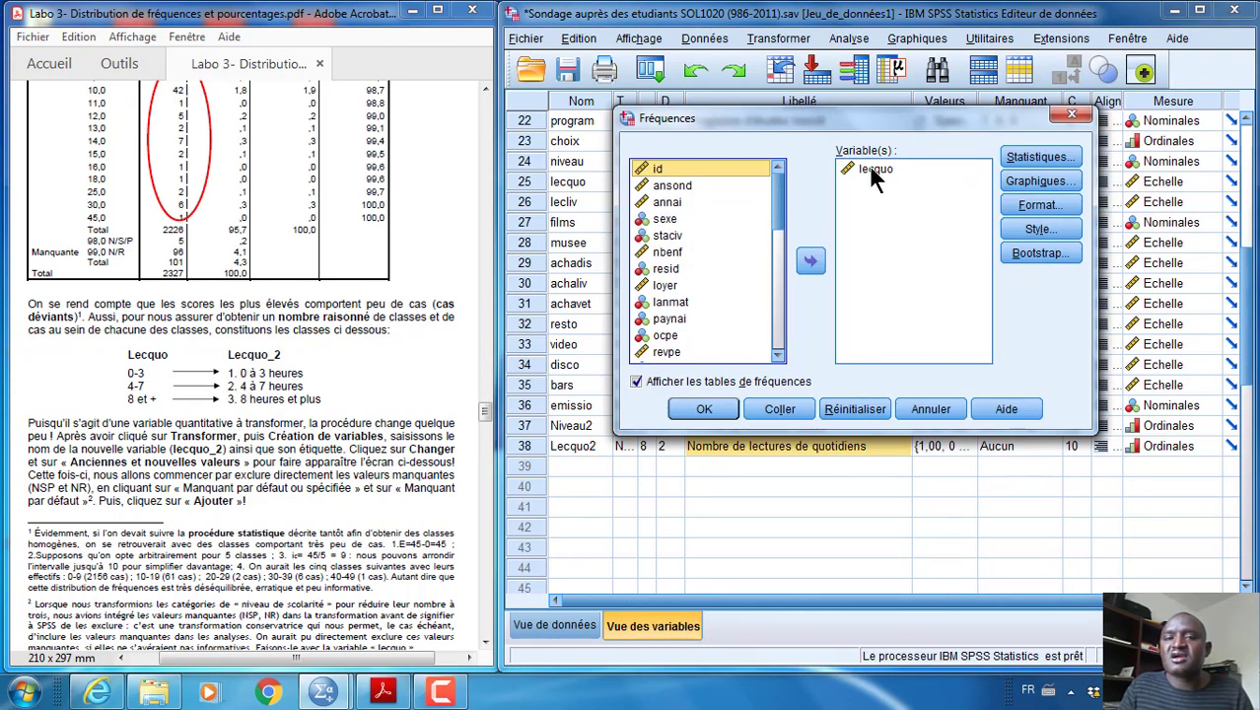
{"action": "left_click", "coordinate": [845, 405]}
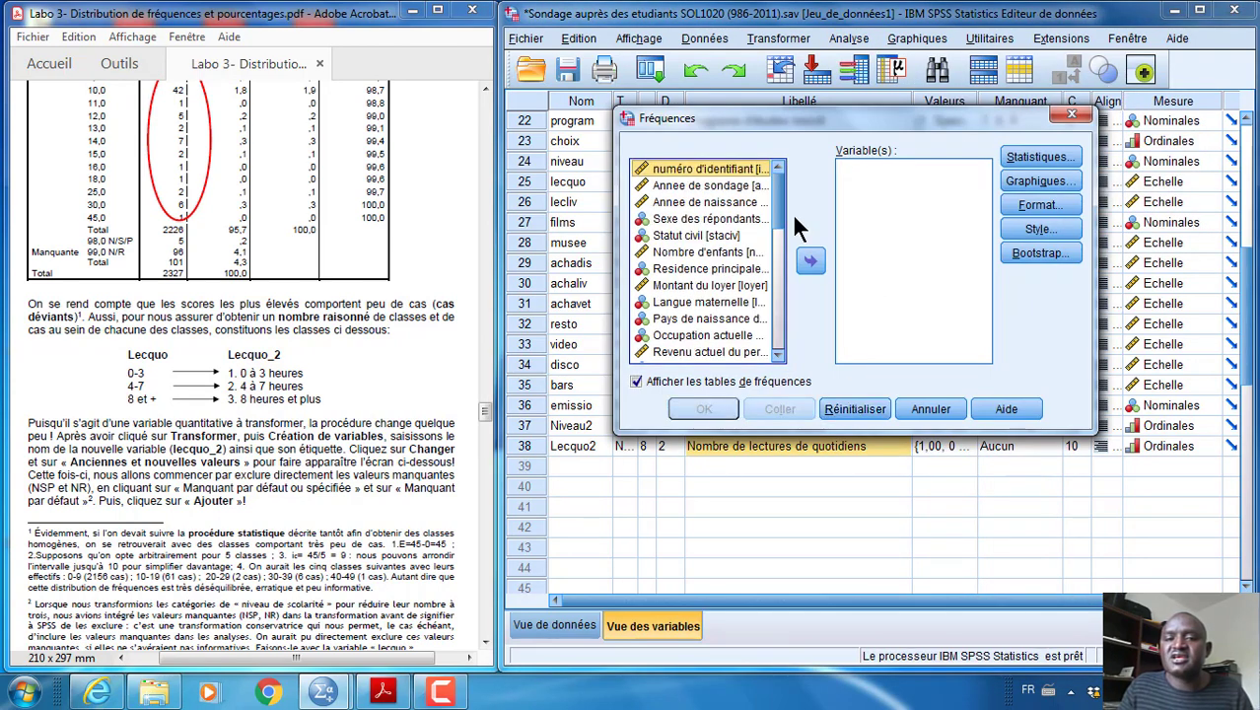
Show the available variables by name, choose Lecquo2 for analysis and produce its frequency table
{"action": "left_click_drag", "start_coordinate": [779, 209], "coordinate": [780, 355]}
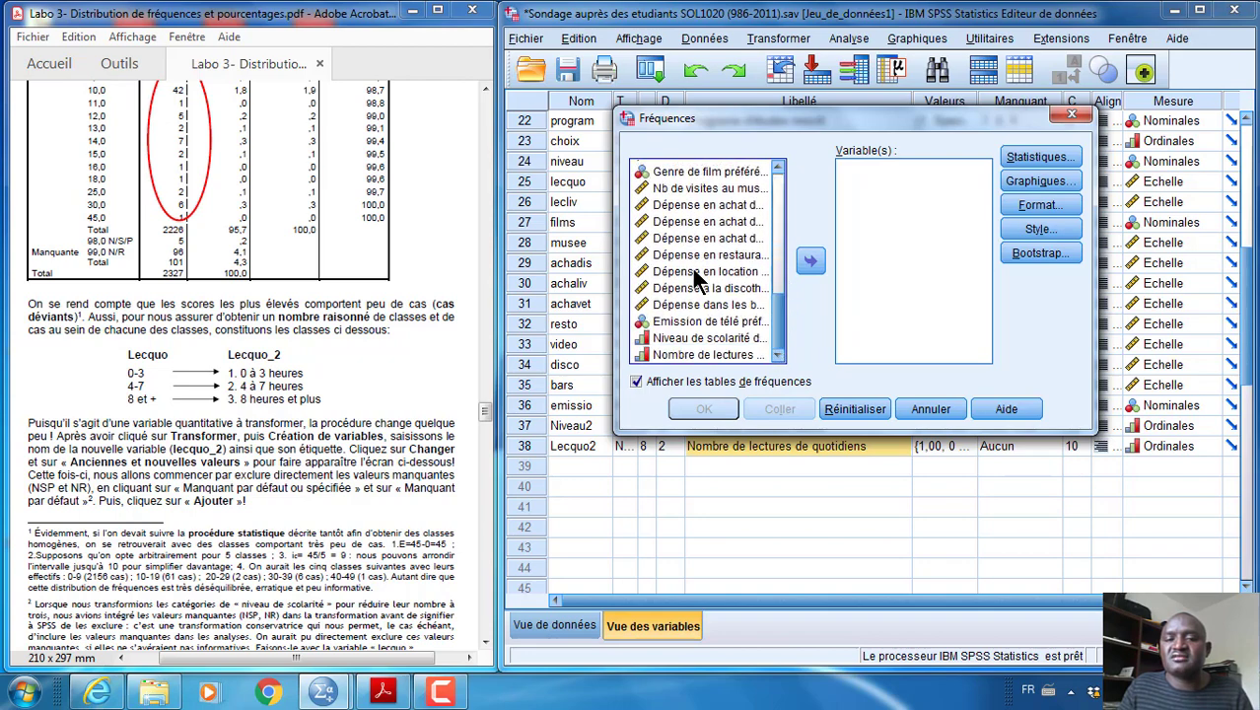
{"action": "right_click", "coordinate": [695, 279]}
{"action": "left_click", "coordinate": [692, 295]}
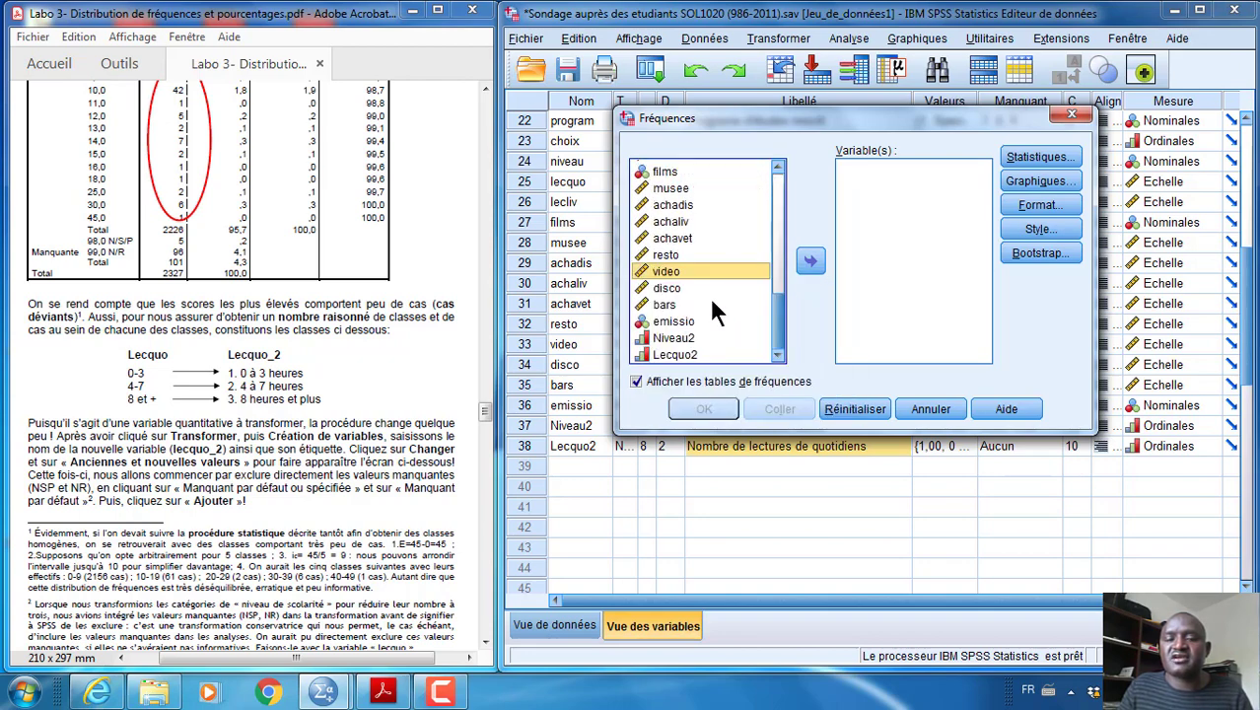
{"action": "left_click", "coordinate": [690, 356]}
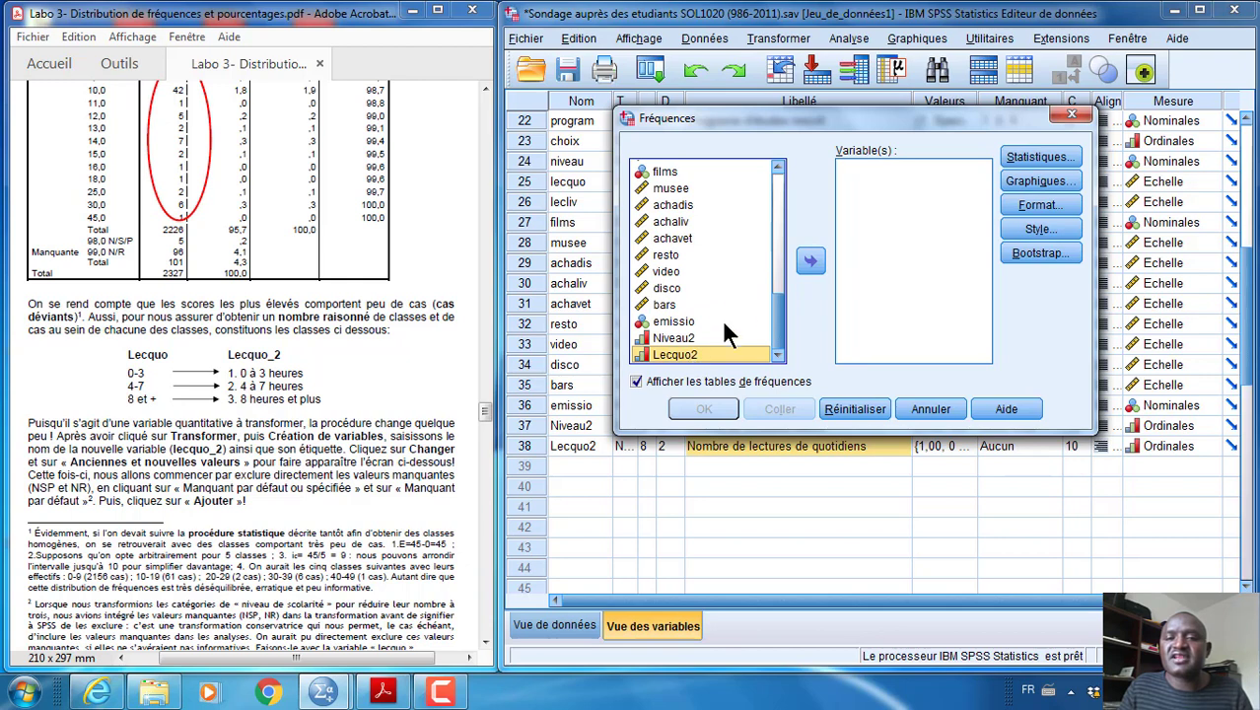
{"action": "left_click", "coordinate": [810, 263]}
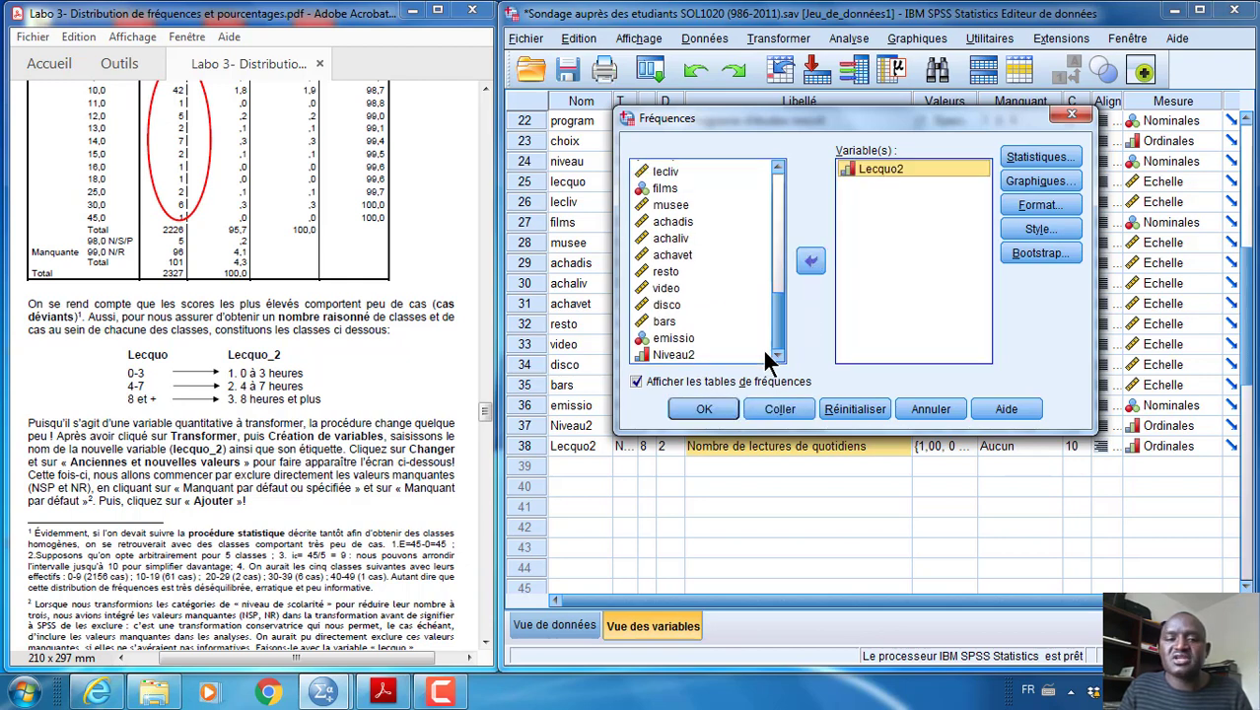
{"action": "left_click", "coordinate": [696, 404]}
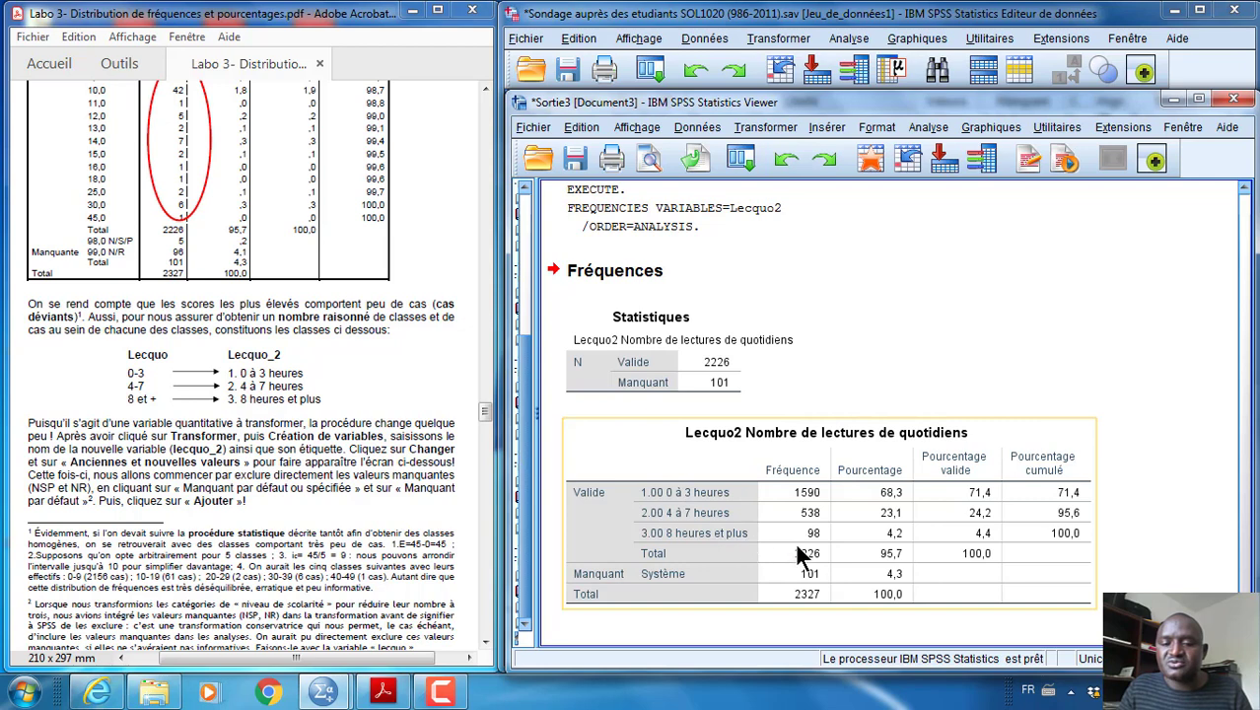
Examine the Lecquo2 statistics and frequency table, and read the guide's section on graphical representation and pie charts
{"action": "left_click", "coordinate": [728, 385]}
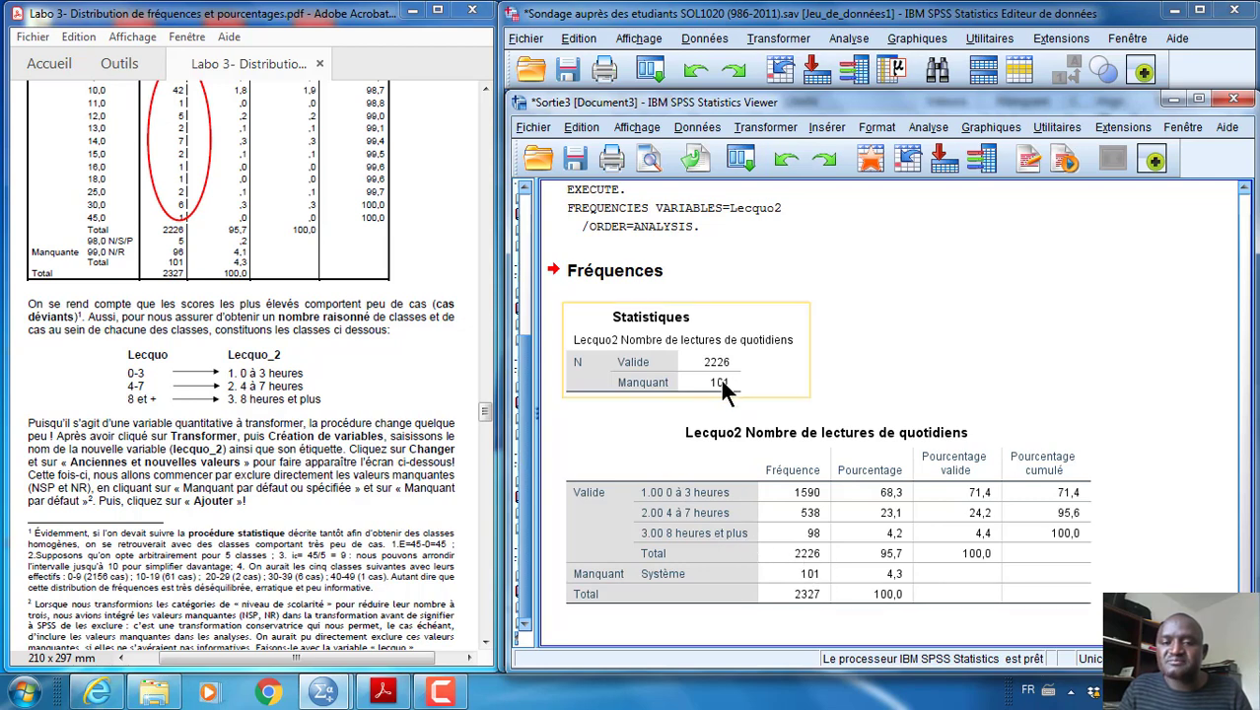
{"action": "left_click", "coordinate": [797, 459]}
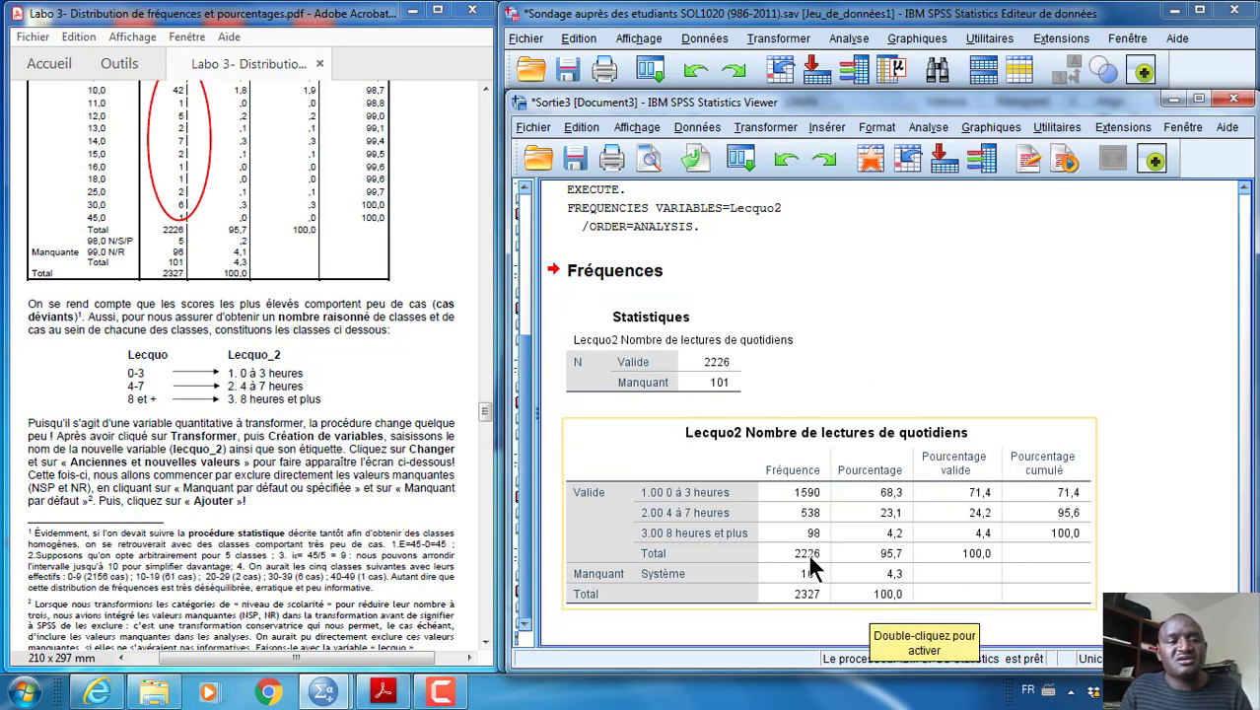
{"action": "scroll", "coordinate": [301, 445], "scroll_direction": "down", "scroll_amount": 5}
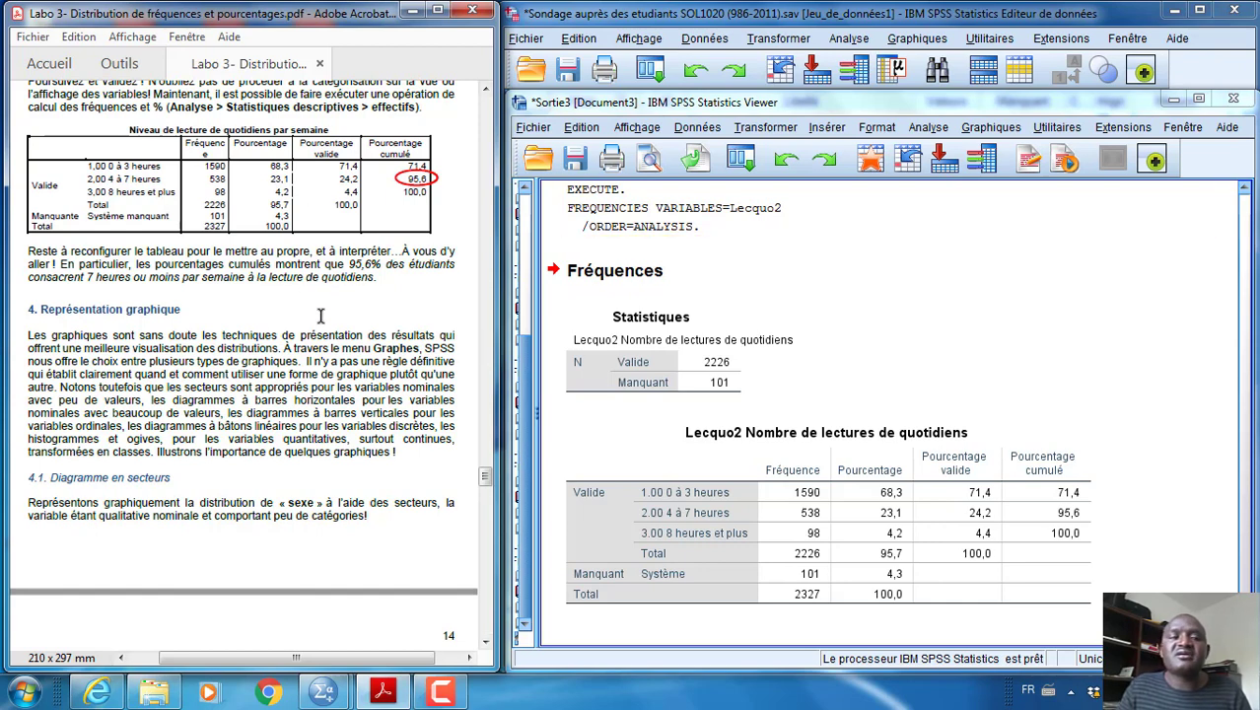
{"action": "scroll", "coordinate": [322, 341], "scroll_direction": "down", "scroll_amount": 1}
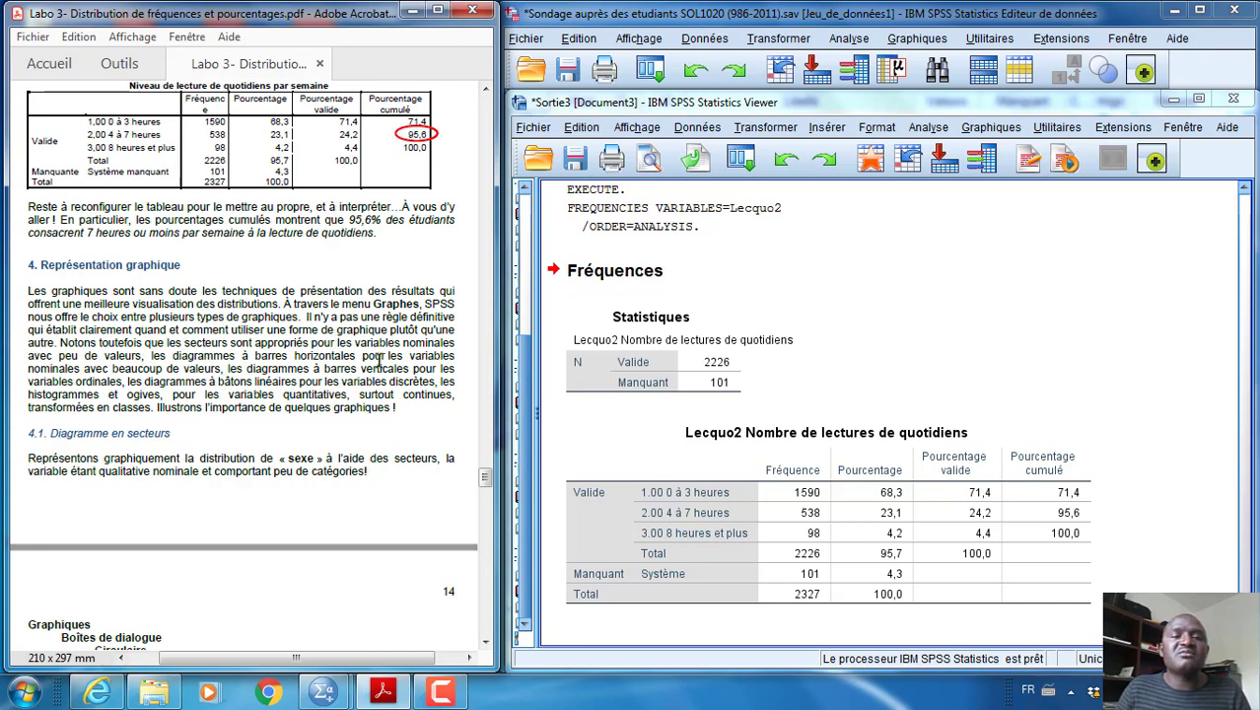
{"action": "scroll", "coordinate": [378, 360], "scroll_direction": "down", "scroll_amount": 1}
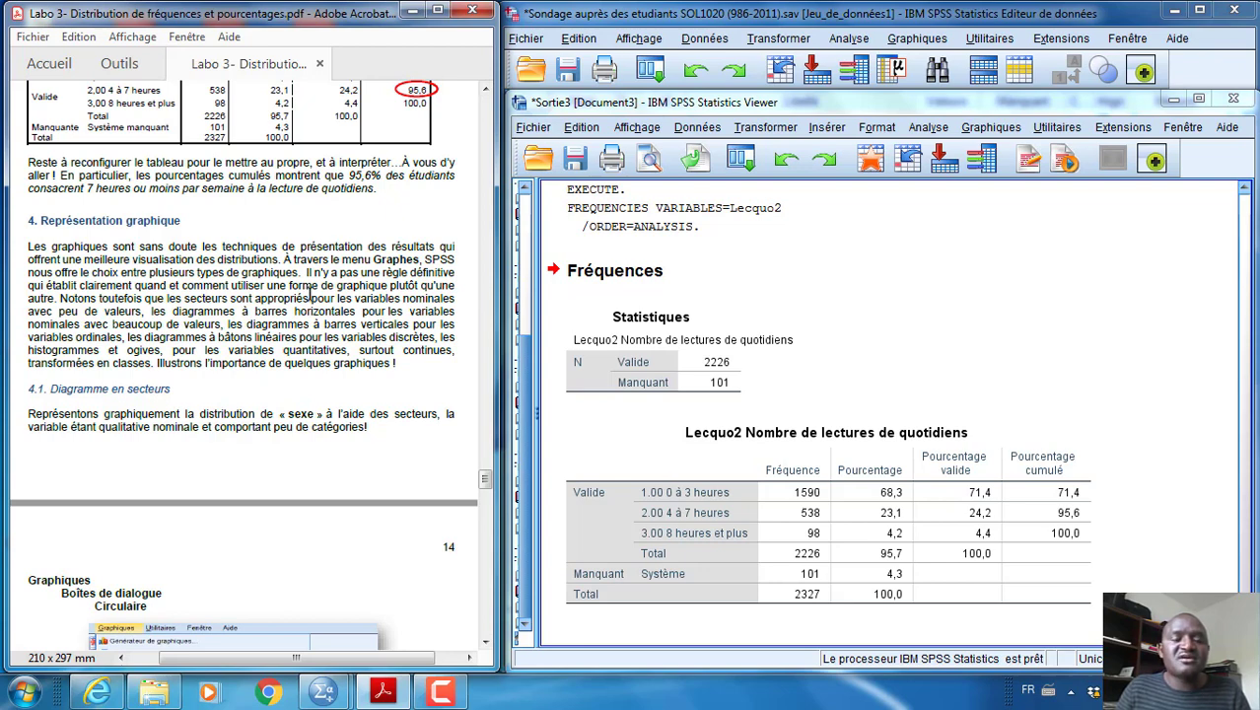
{"action": "scroll", "coordinate": [312, 295], "scroll_direction": "down", "scroll_amount": 3}
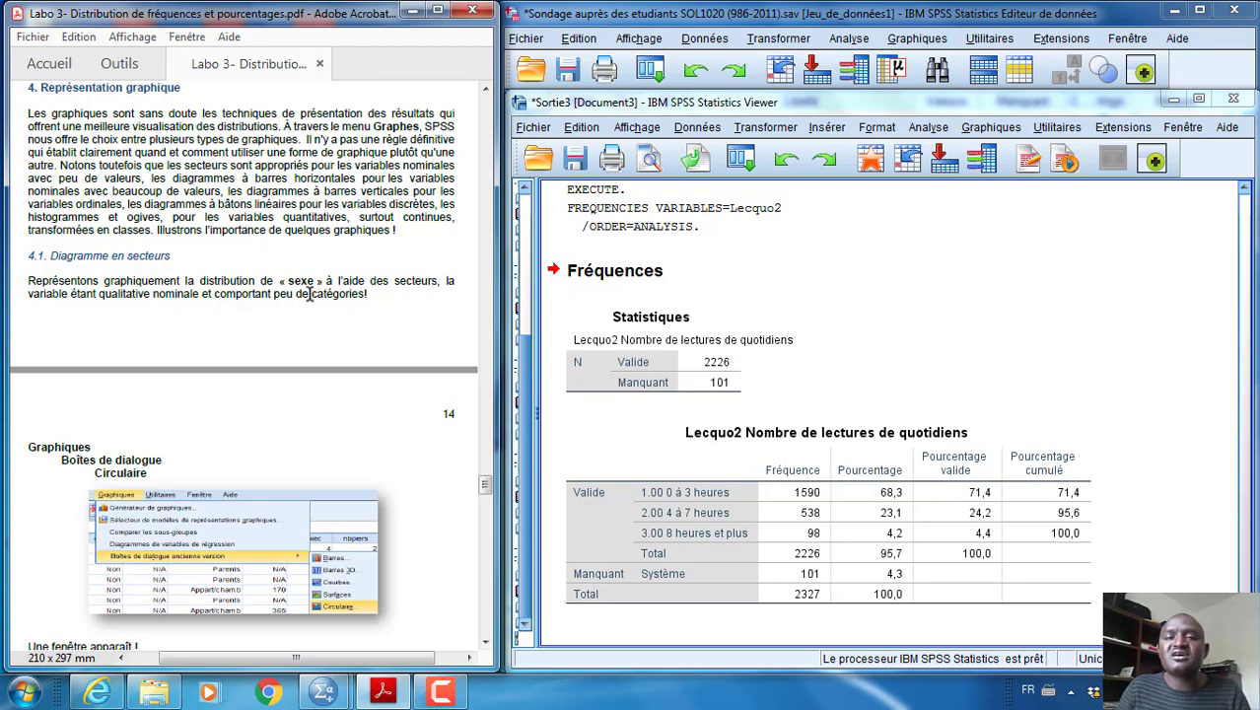
{"action": "scroll", "coordinate": [310, 293], "scroll_direction": "down", "scroll_amount": 1}
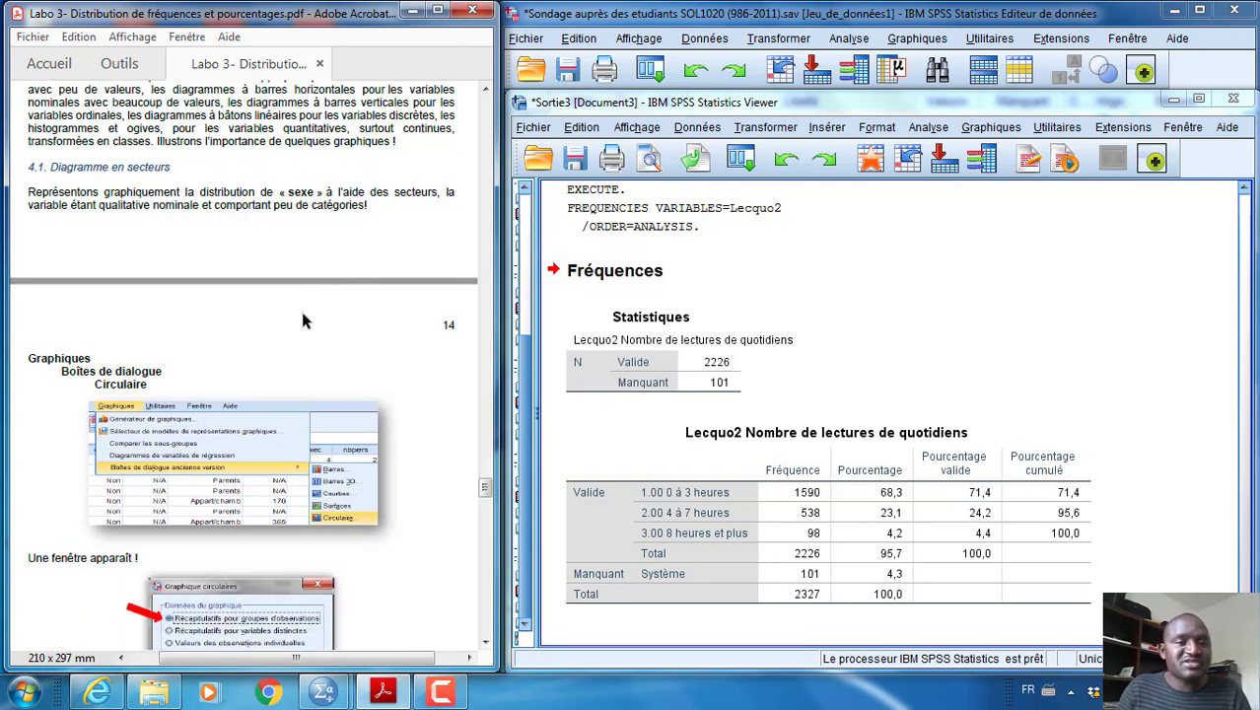
{"action": "scroll", "coordinate": [300, 311], "scroll_direction": "down", "scroll_amount": 2}
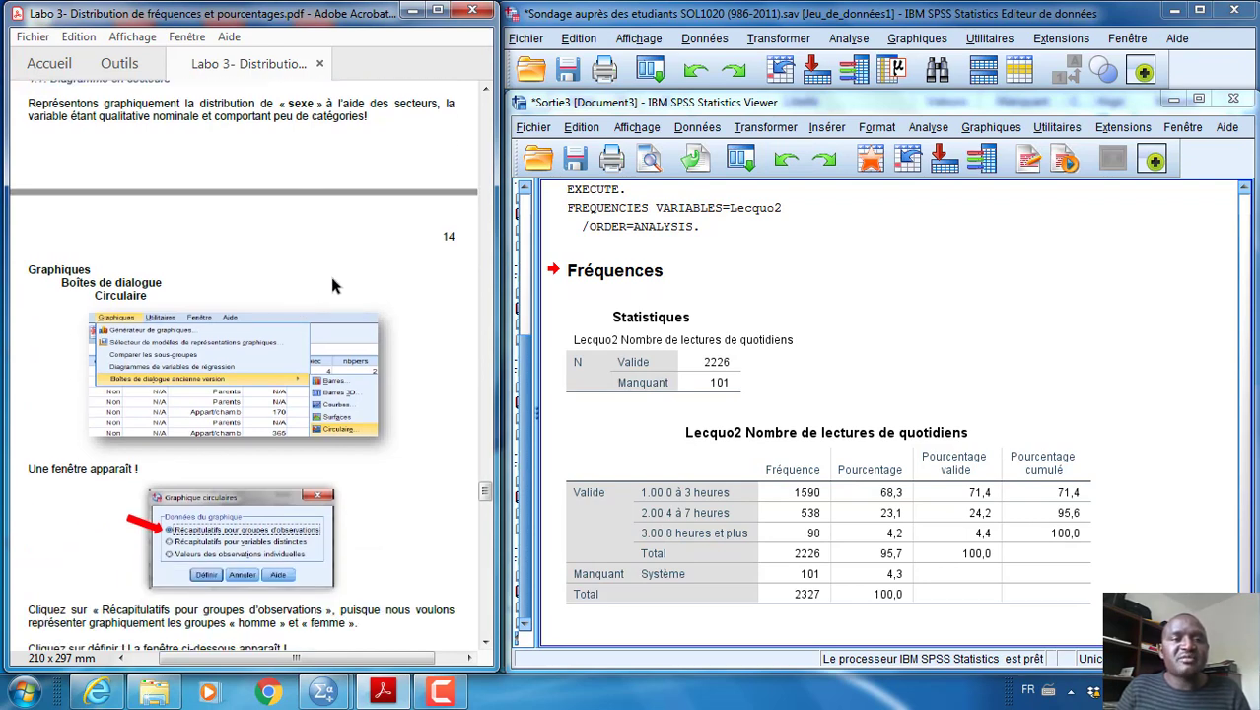
{"action": "scroll", "coordinate": [332, 286], "scroll_direction": "up", "scroll_amount": 1}
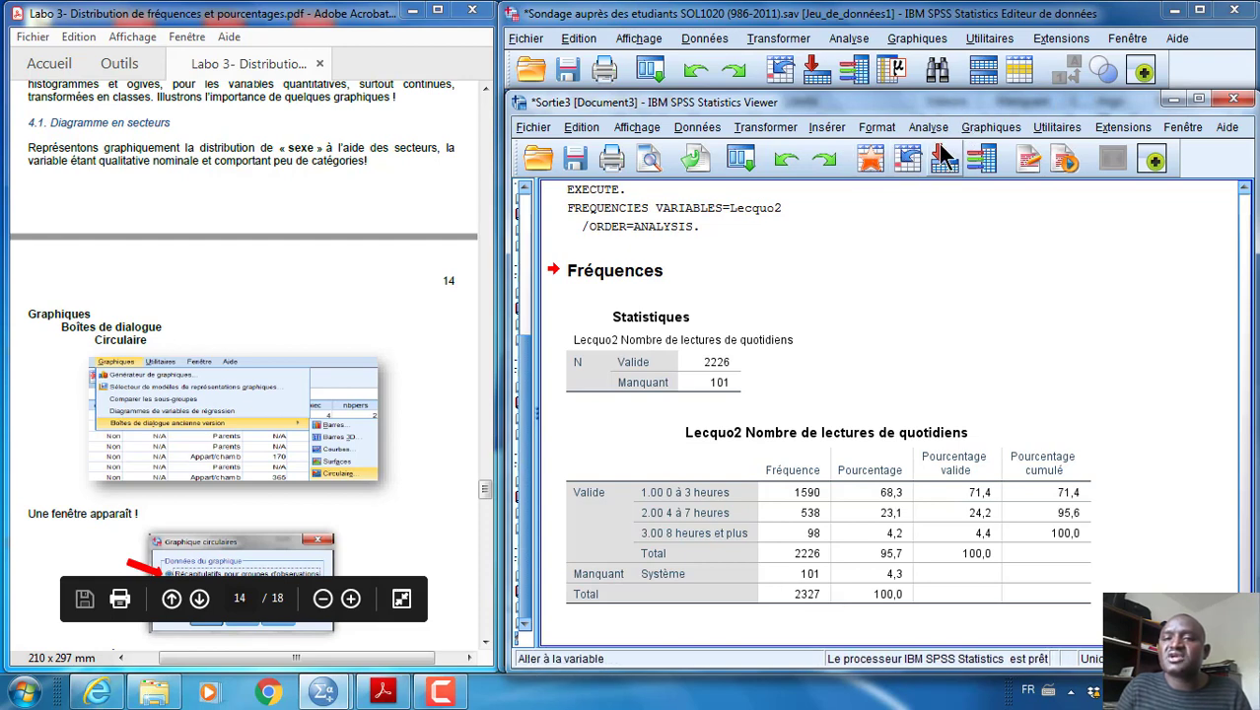
Start a legacy pie chart (Circulaire) based on summaries for groups of observations
{"action": "left_click", "coordinate": [991, 127]}
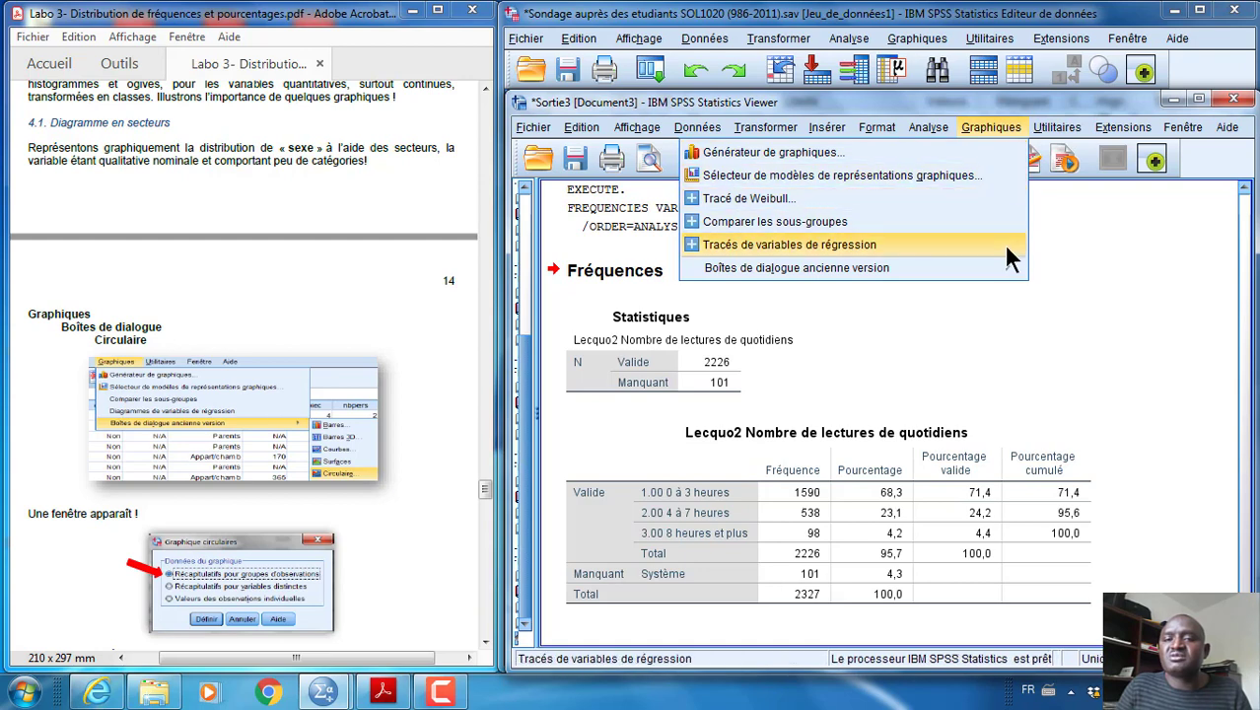
{"action": "mouse_move", "coordinate": [1003, 271]}
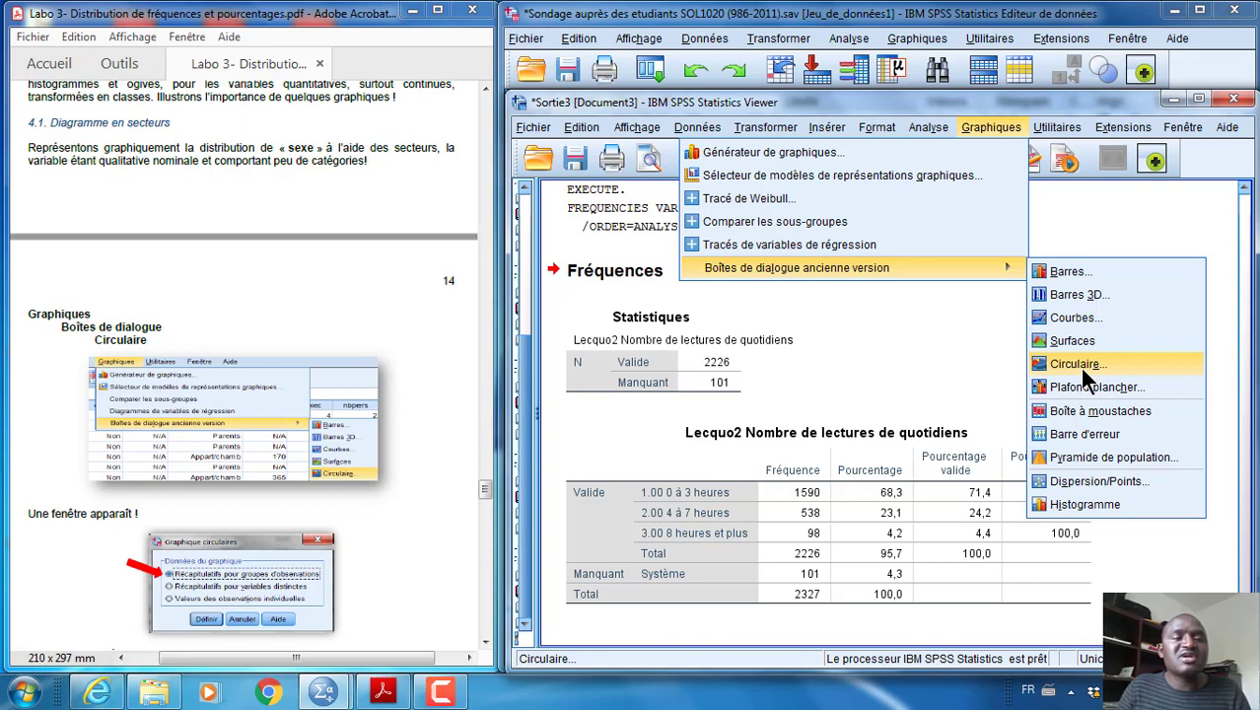
{"action": "left_click", "coordinate": [1082, 367]}
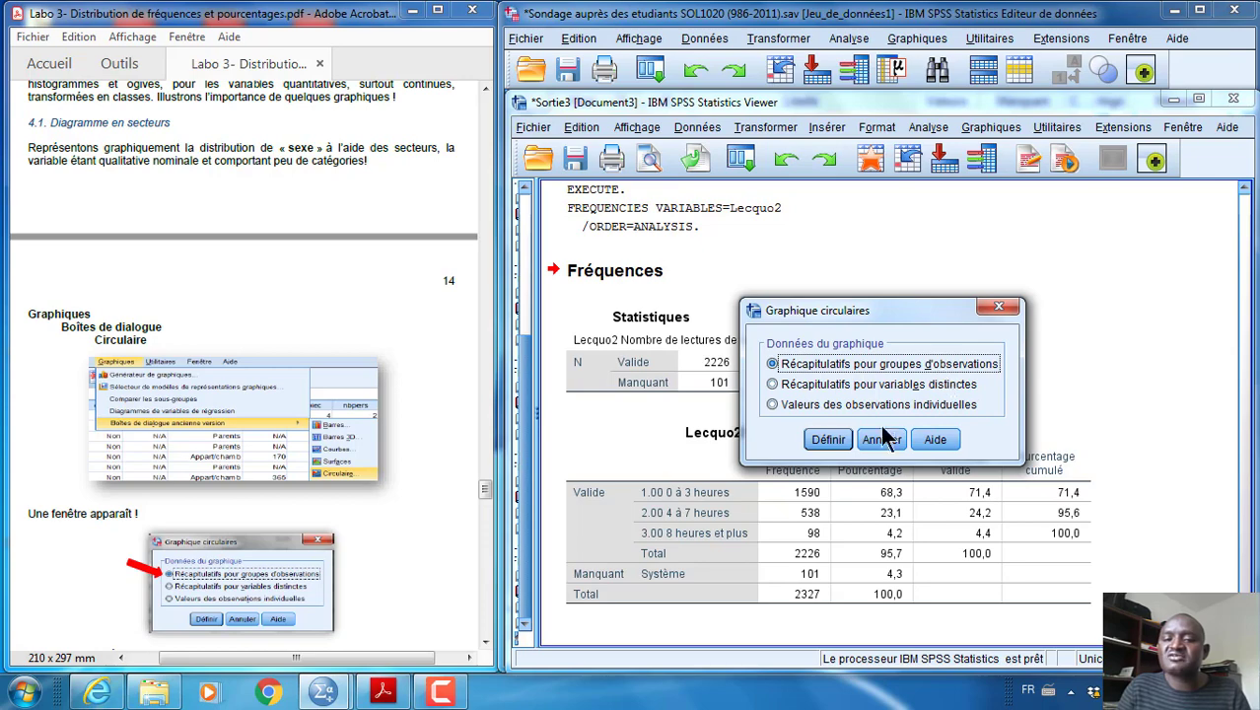
{"action": "left_click", "coordinate": [827, 437]}
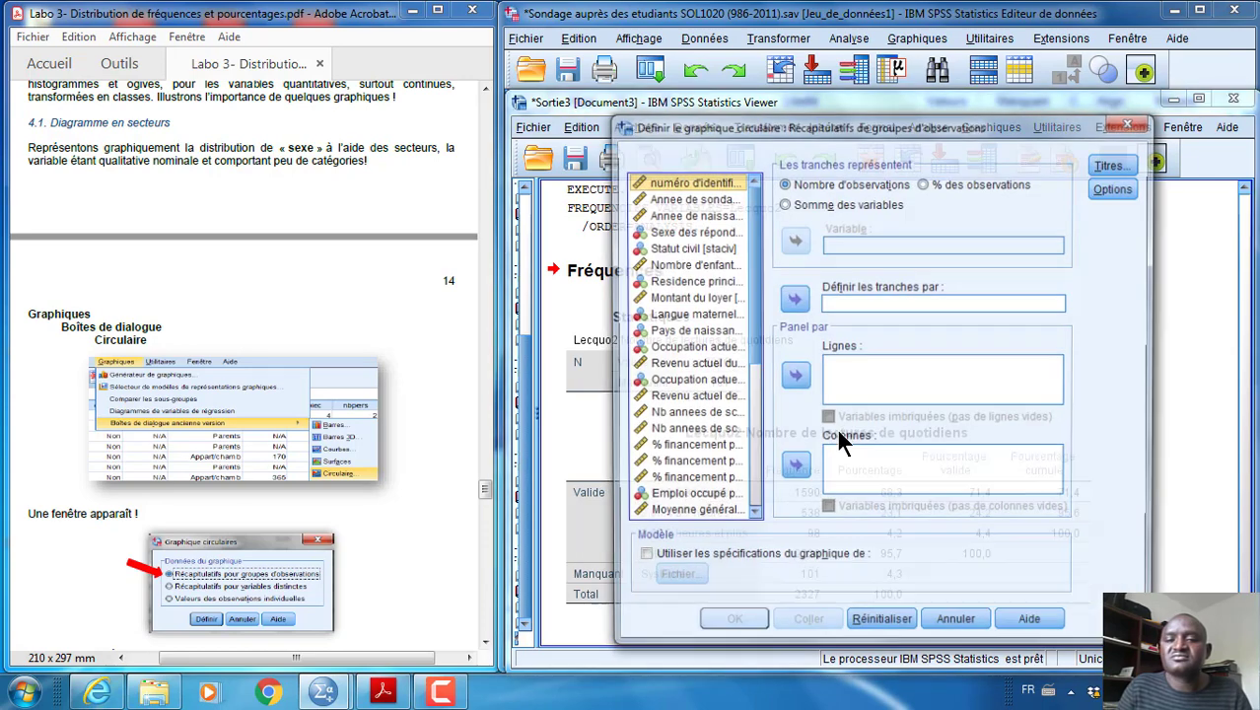
{"action": "left_click_drag", "start_coordinate": [925, 126], "coordinate": [901, 94]}
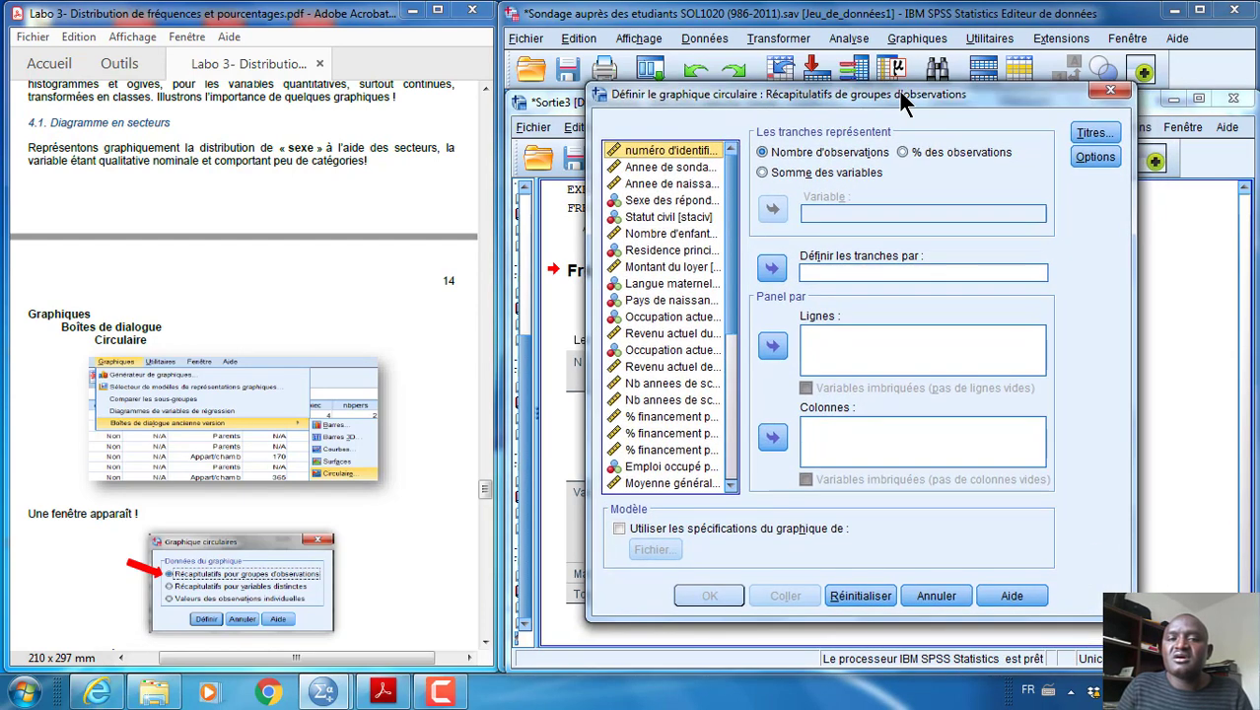
List the variables by name, define the pie slices by sexe and make them represent % des observations
{"action": "right_click", "coordinate": [656, 187]}
{"action": "left_click", "coordinate": [641, 206]}
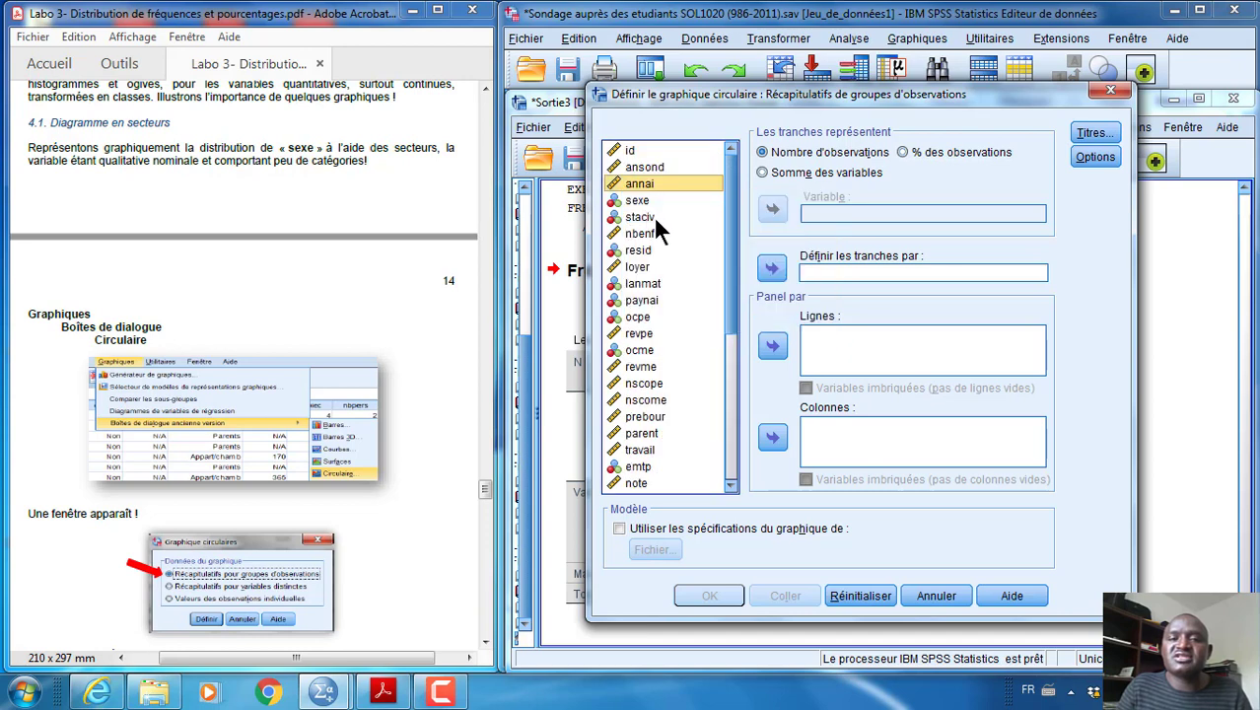
{"action": "left_click", "coordinate": [638, 202]}
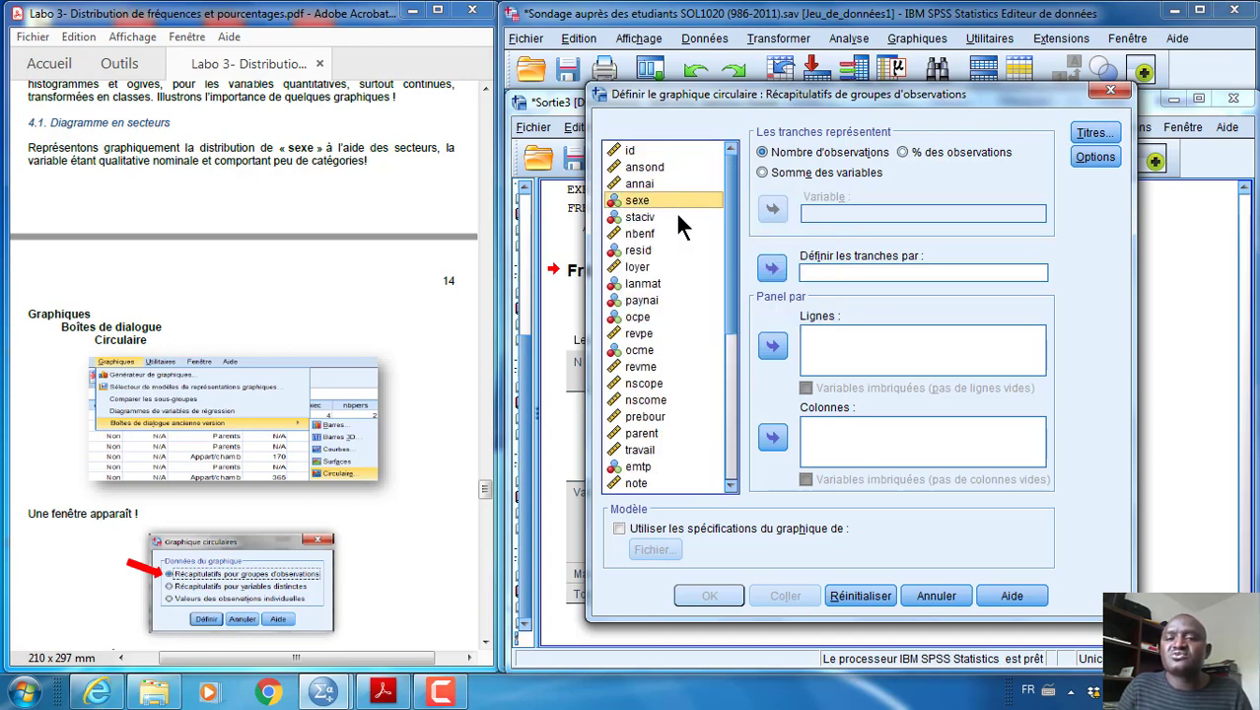
{"action": "left_click", "coordinate": [772, 268]}
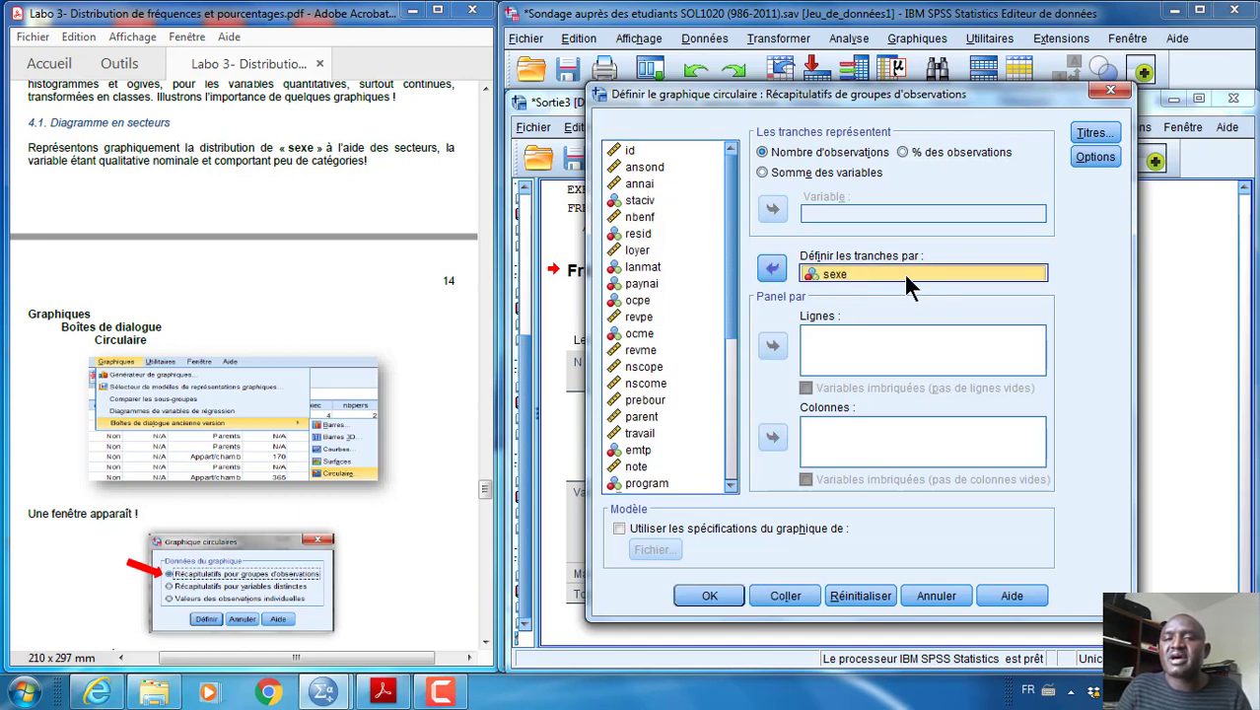
{"action": "left_click", "coordinate": [903, 152]}
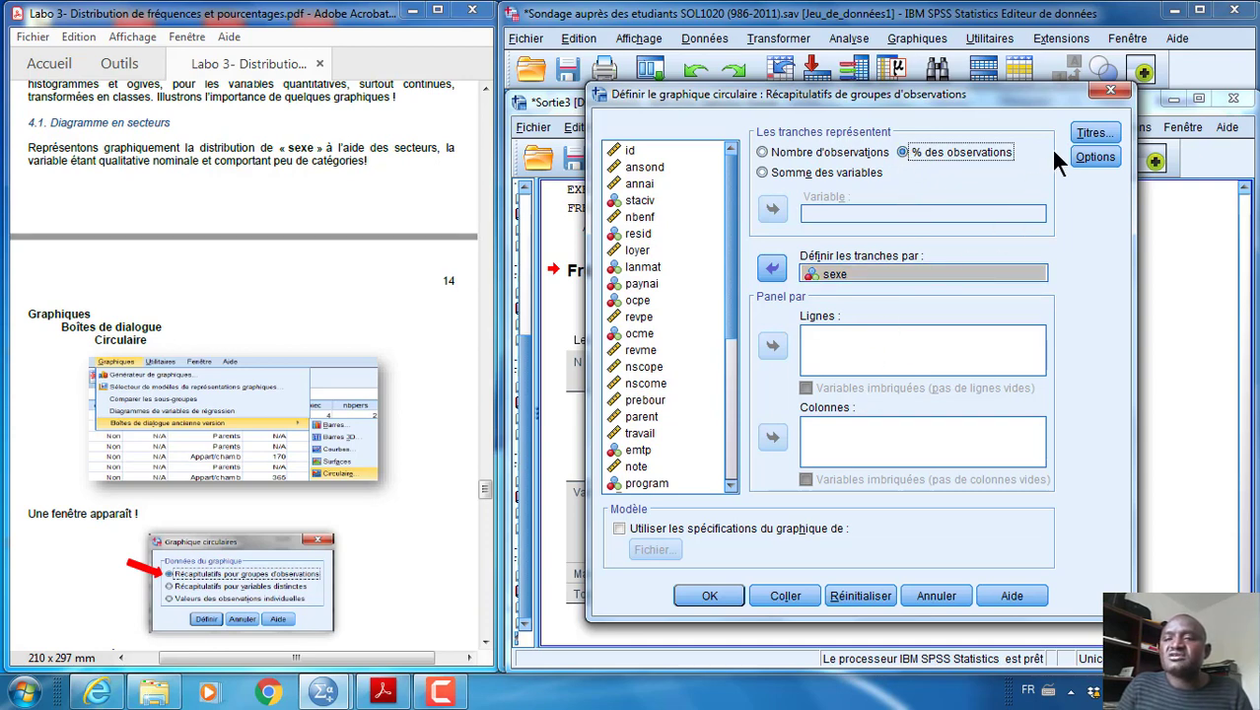
Give the pie chart the title "Répartition des étudiants selon le sexe" and generate it
{"action": "left_click", "coordinate": [1092, 135]}
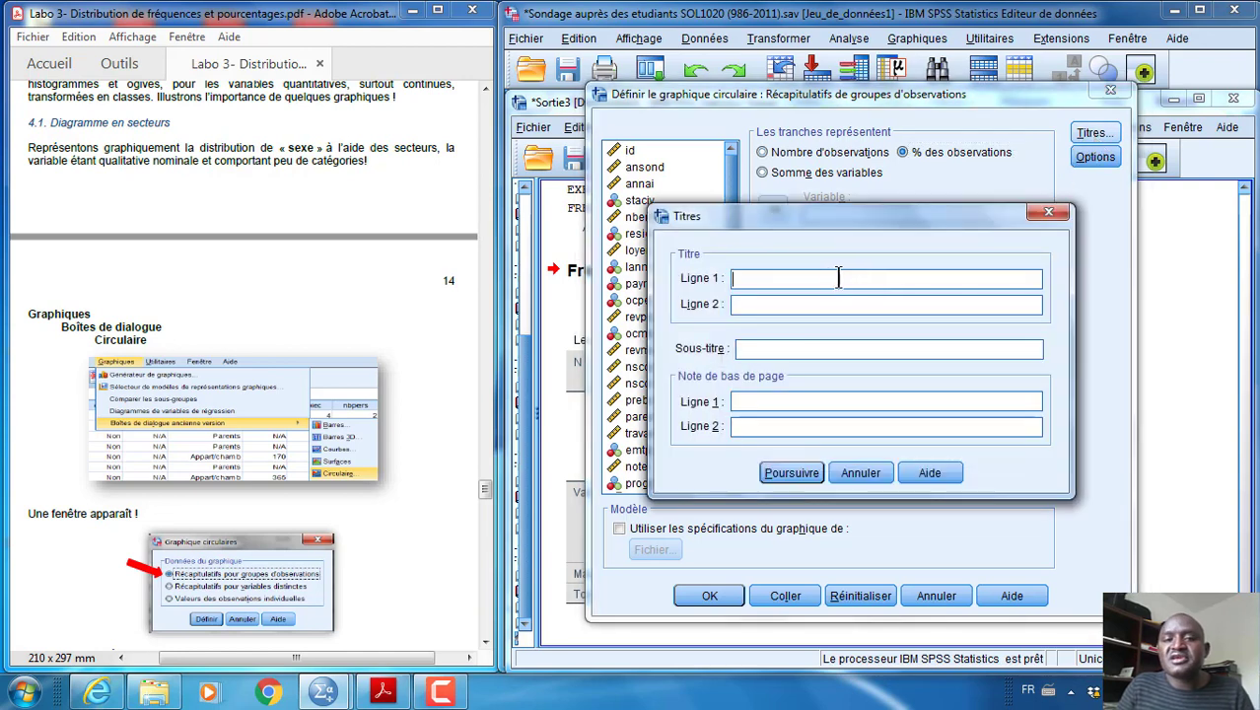
{"action": "type", "text": "Ré"}
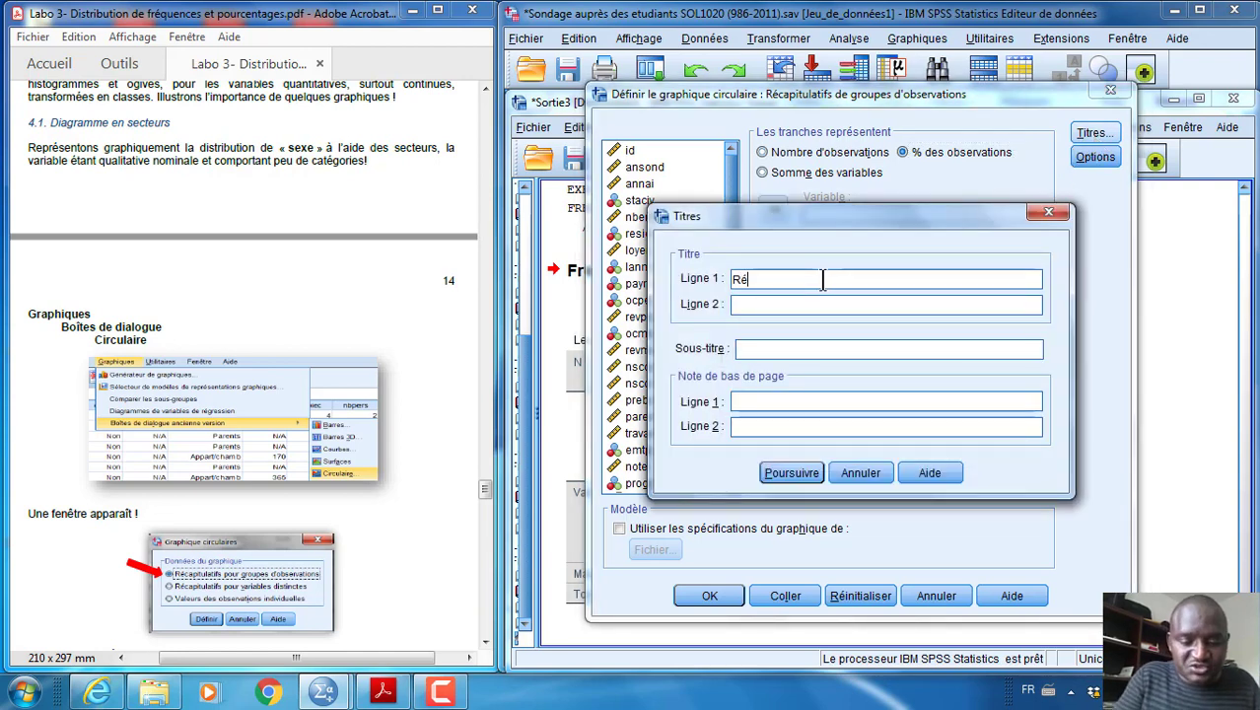
{"action": "type", "text": "partition d"}
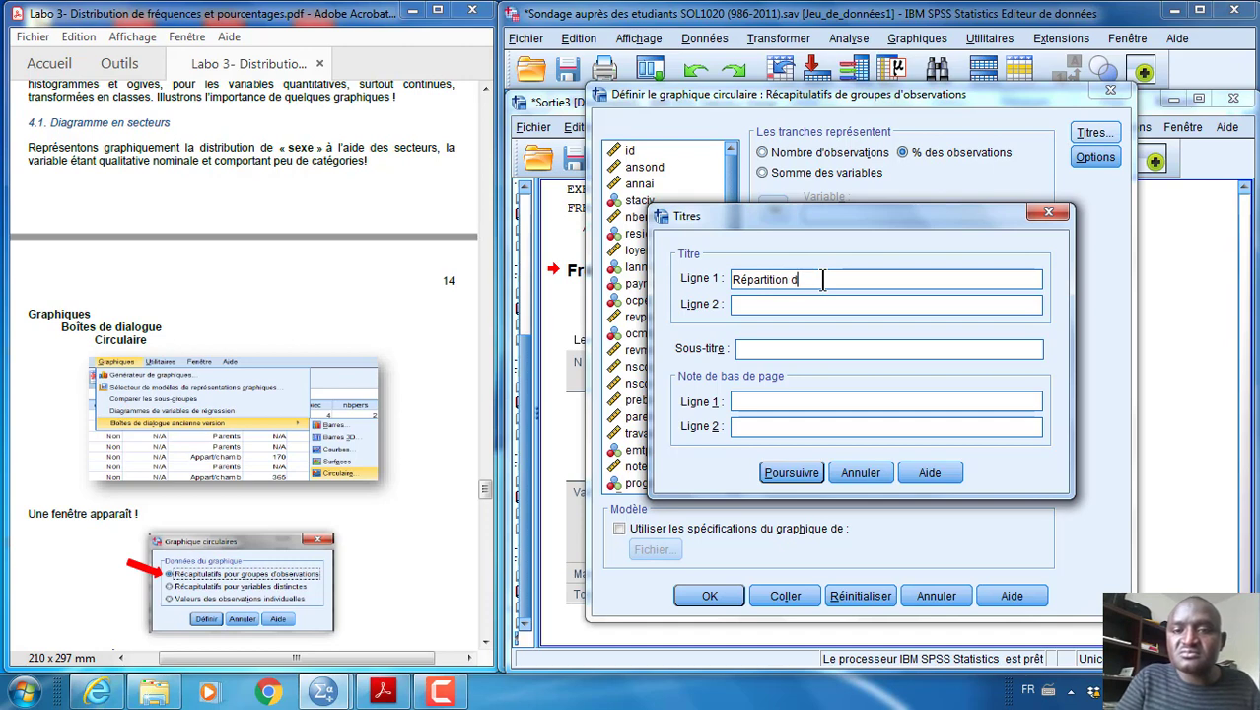
{"action": "type", "text": "es étudia"}
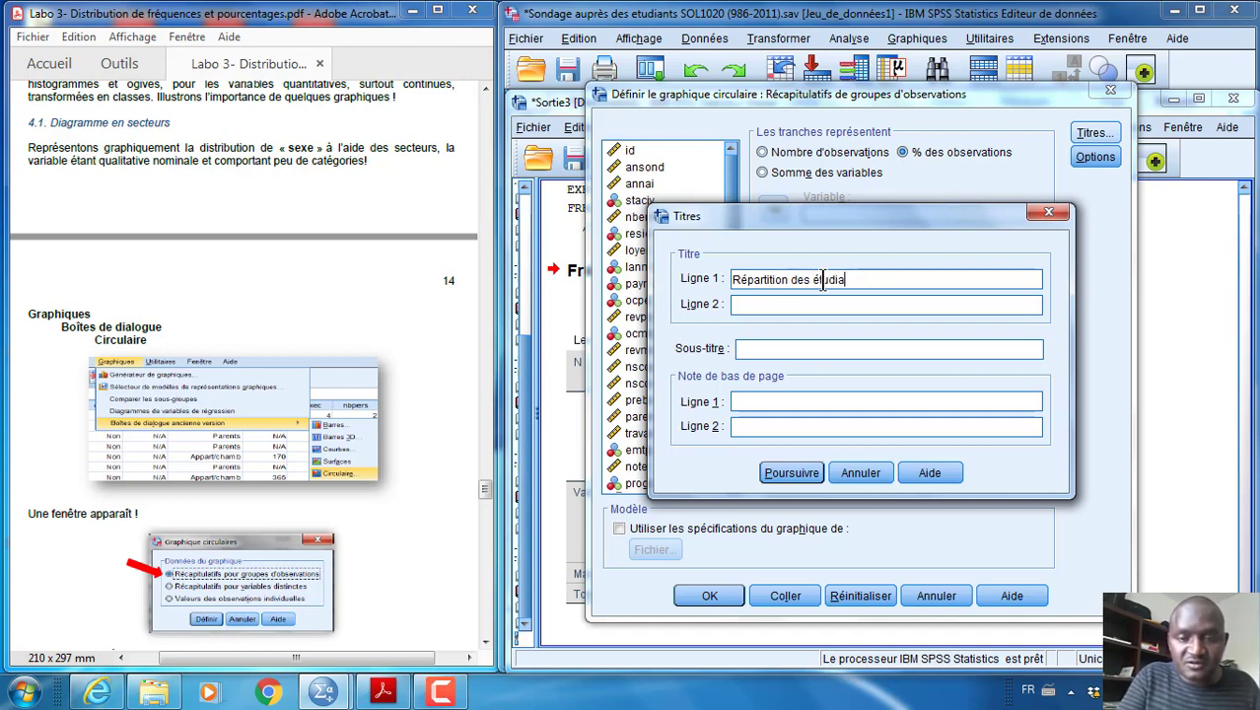
{"action": "type", "text": "nts selon le sexe"}
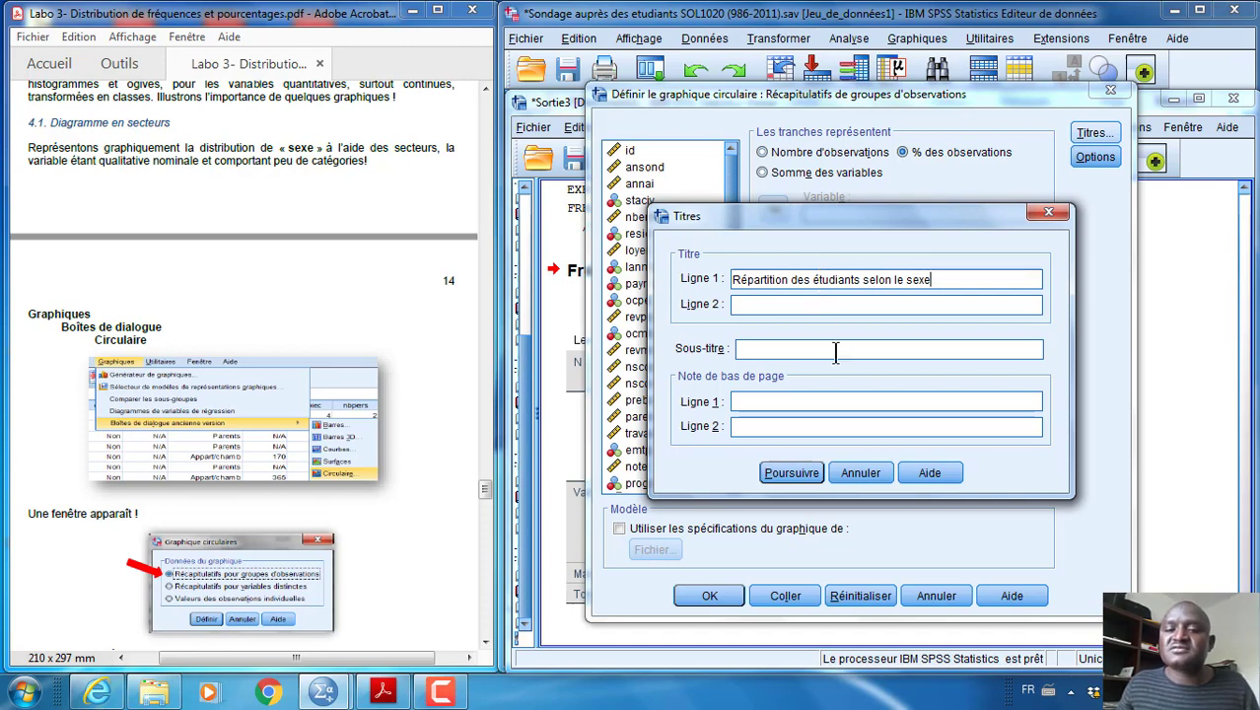
{"action": "left_click", "coordinate": [797, 470]}
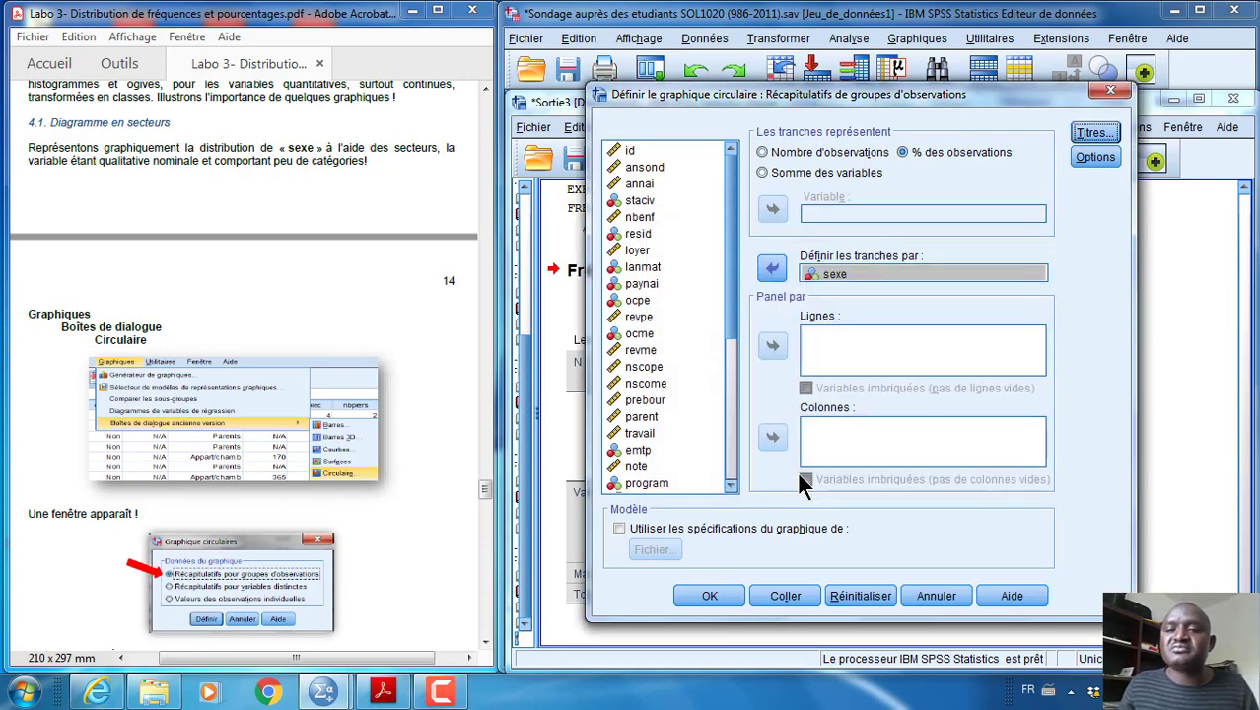
{"action": "left_click", "coordinate": [712, 596]}
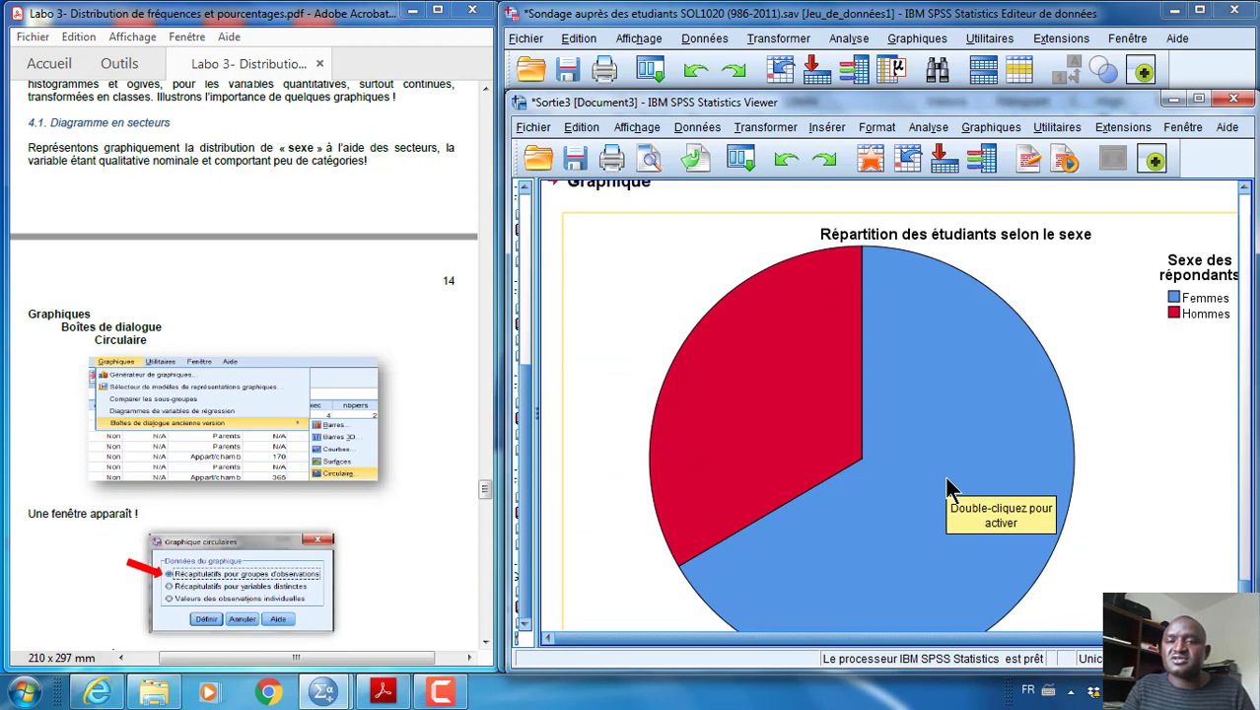
Open the sexe pie chart in the chart editor and dismiss its properties so the whole chart is in view
{"action": "left_click_drag", "start_coordinate": [907, 101], "coordinate": [904, 23]}
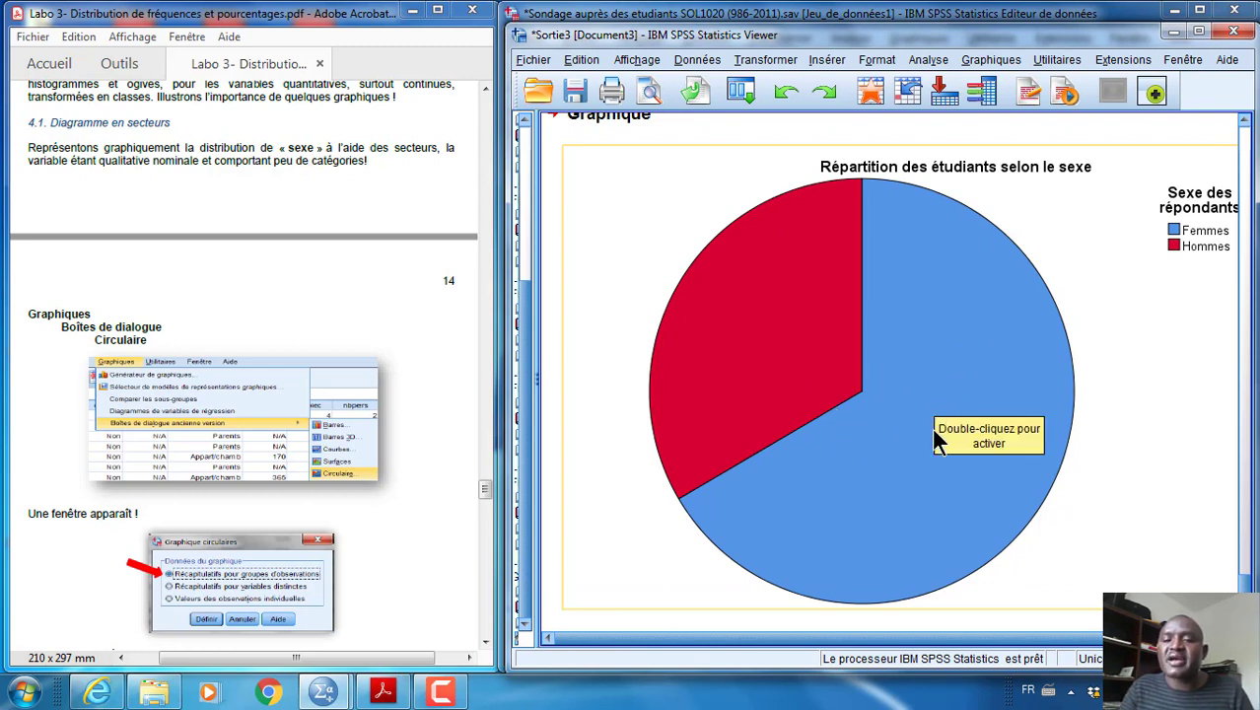
{"action": "double_click", "coordinate": [890, 335]}
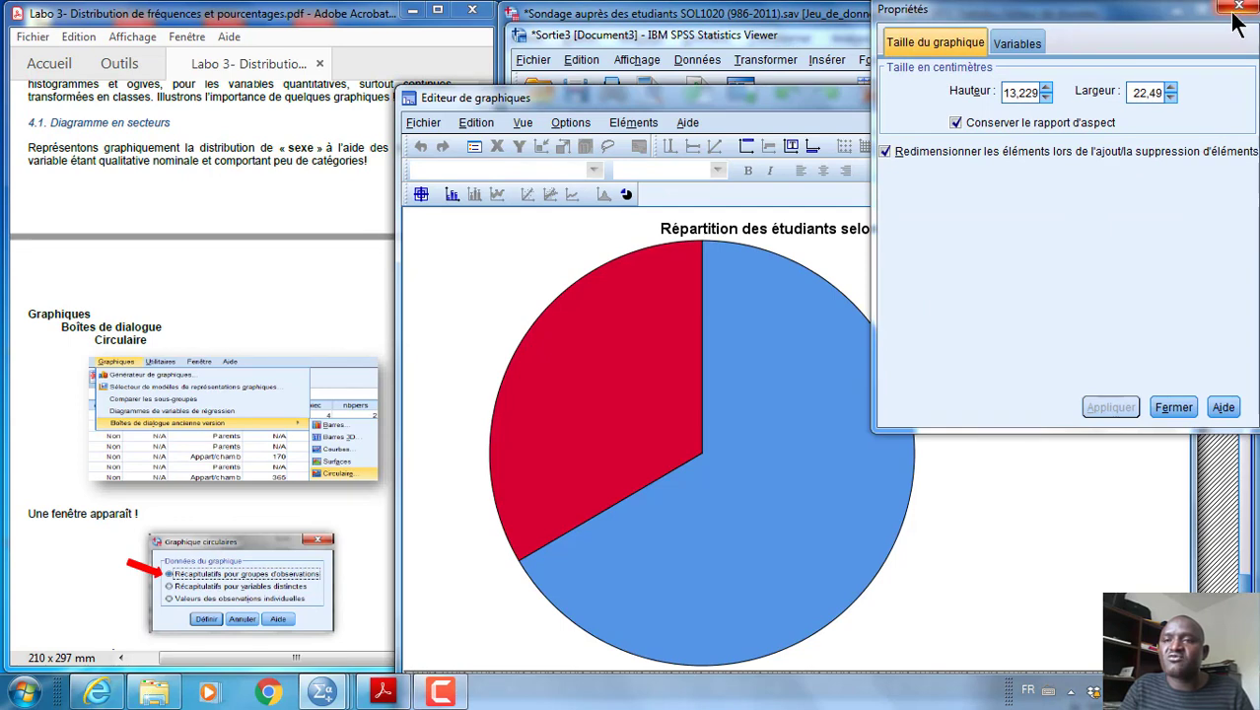
{"action": "left_click_drag", "start_coordinate": [1156, 12], "coordinate": [1077, 138]}
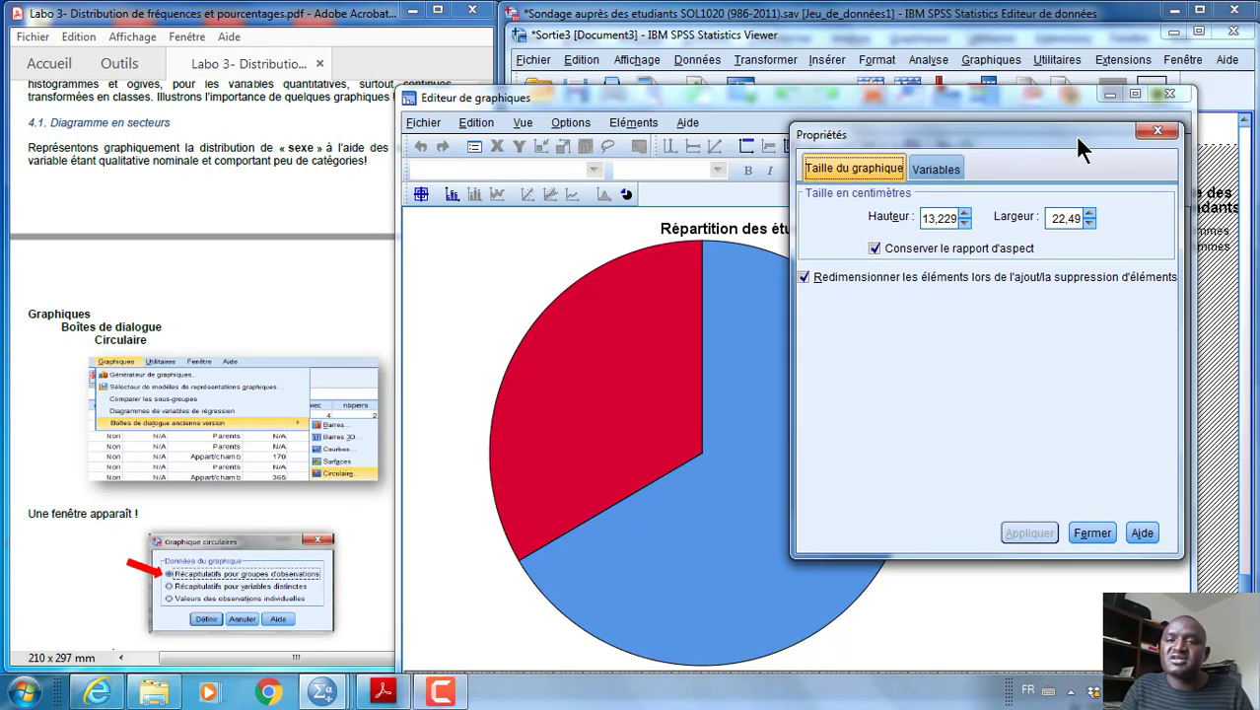
{"action": "left_click", "coordinate": [1153, 131]}
{"action": "left_click_drag", "start_coordinate": [1017, 95], "coordinate": [1069, 71]}
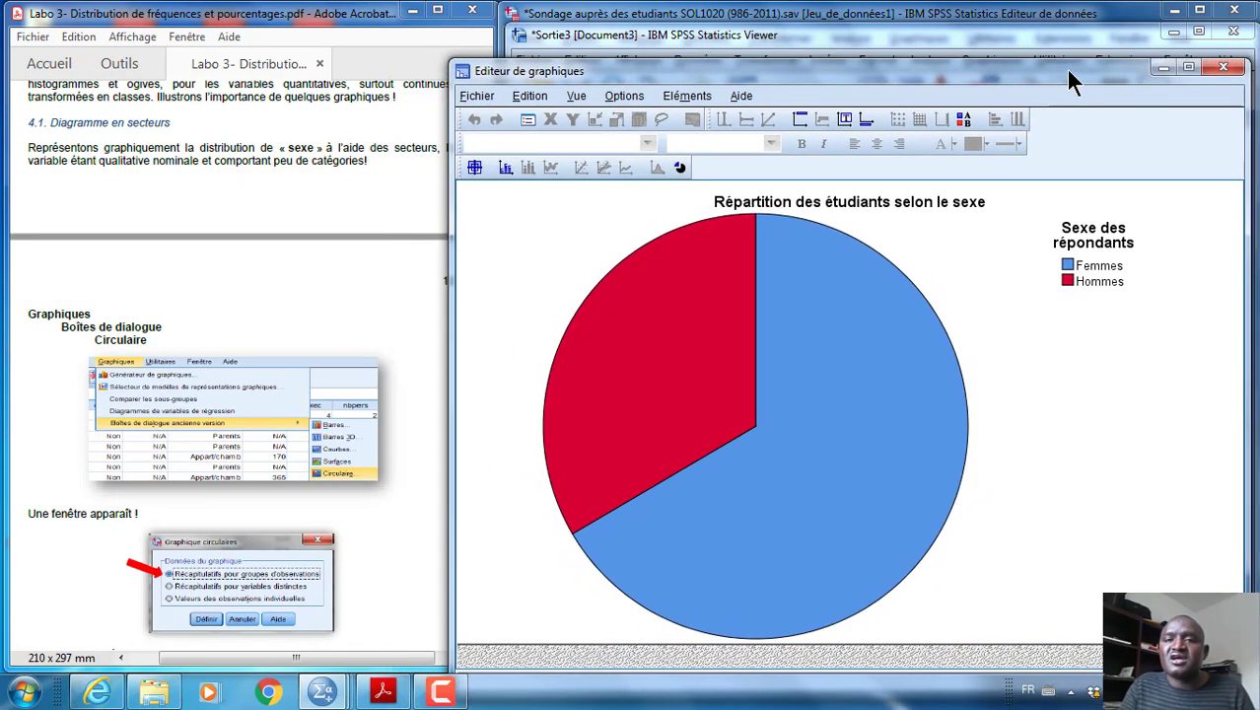
Display the percentage data labels on the pie slices and return to the output
{"action": "left_click", "coordinate": [506, 168]}
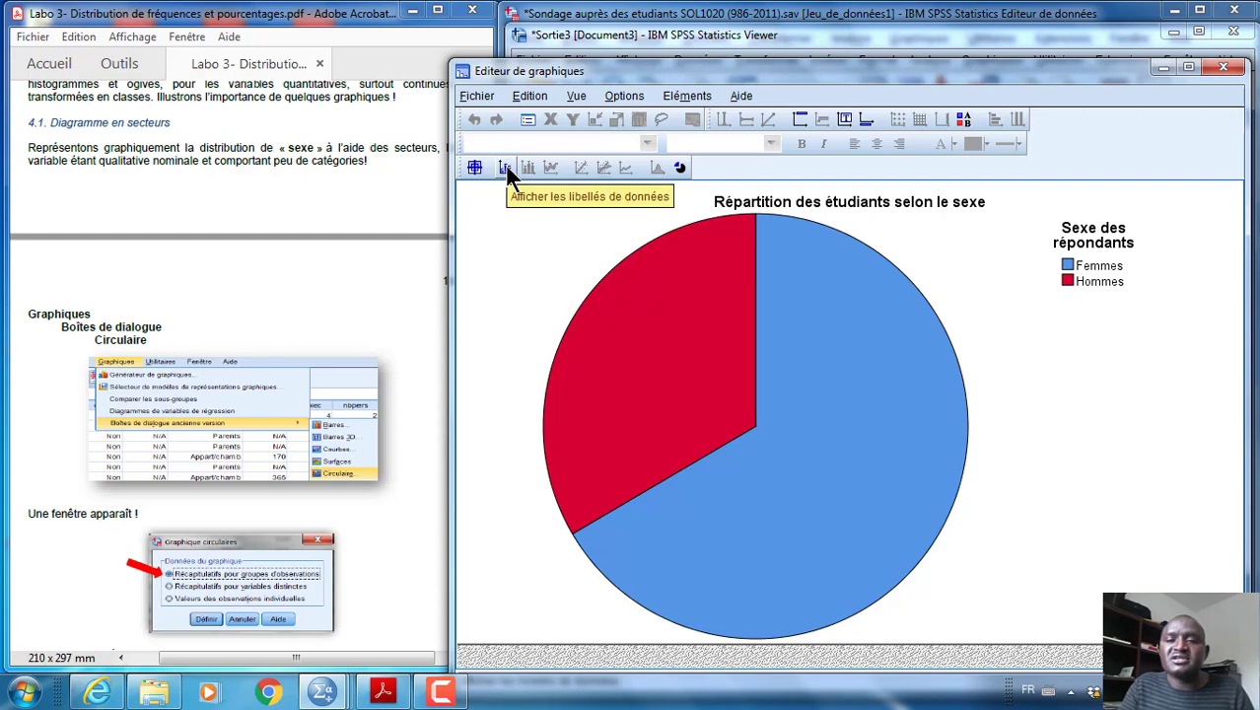
{"action": "left_click", "coordinate": [504, 166]}
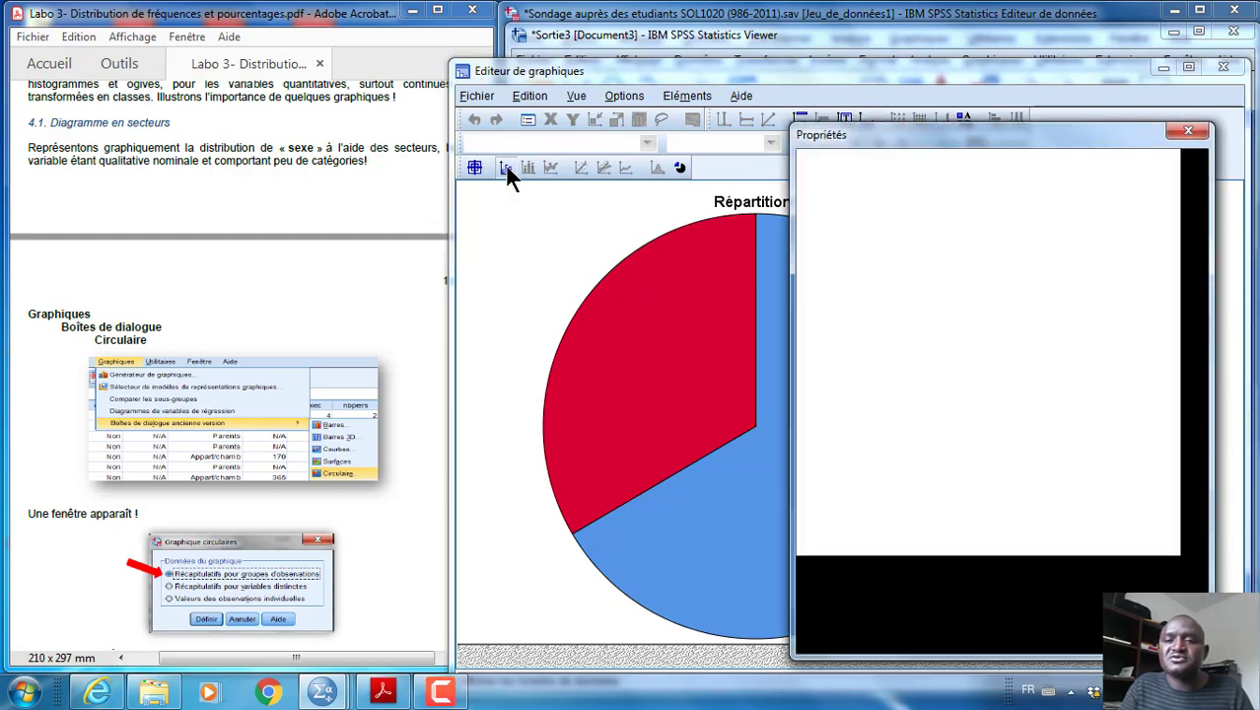
{"action": "left_click", "coordinate": [1188, 131]}
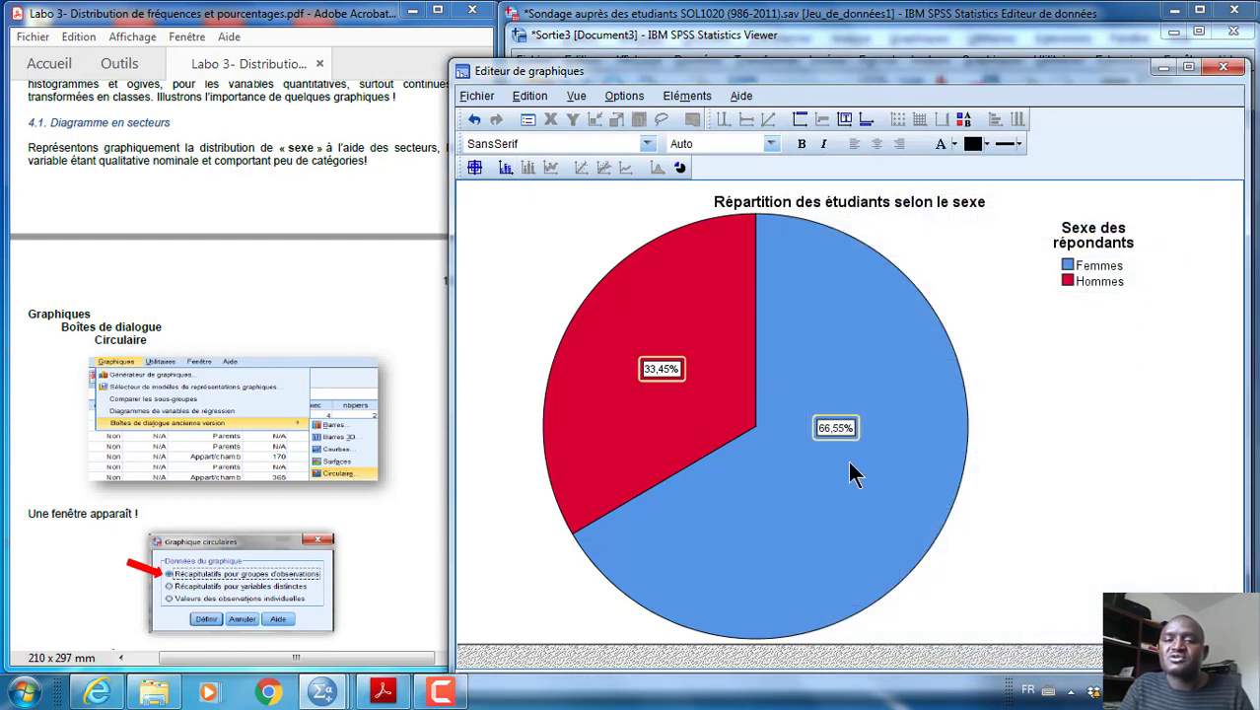
{"action": "left_click", "coordinate": [1224, 69]}
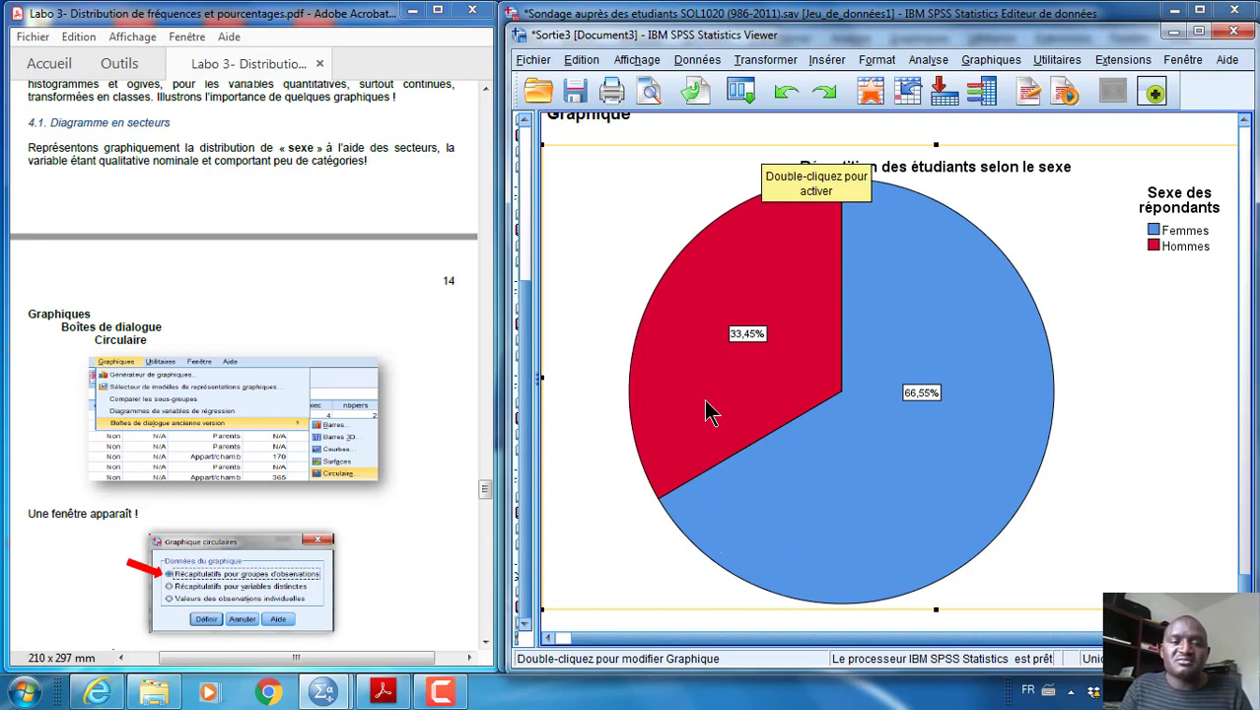
Consult the guide's section 4.2 on vertical bar charts and start a simple bar chart of summaries for groups of observations
{"action": "scroll", "coordinate": [404, 488], "scroll_direction": "down", "scroll_amount": 15}
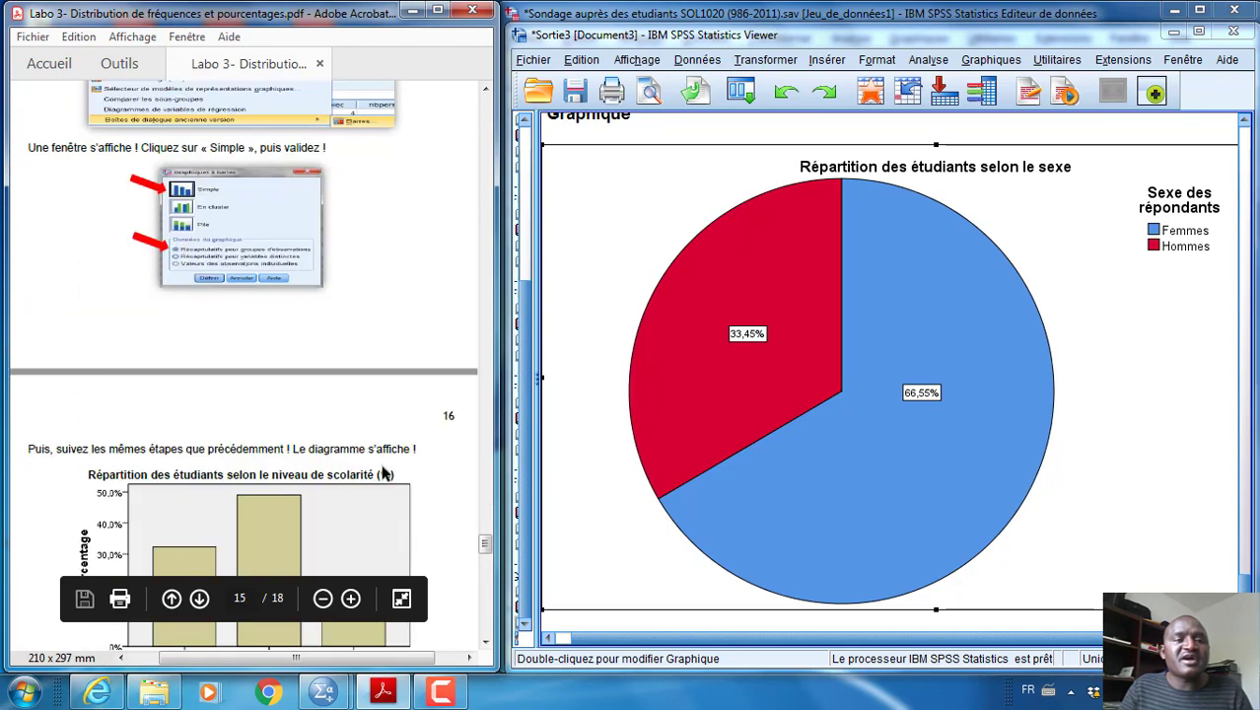
{"action": "scroll", "coordinate": [385, 474], "scroll_direction": "up", "scroll_amount": 2}
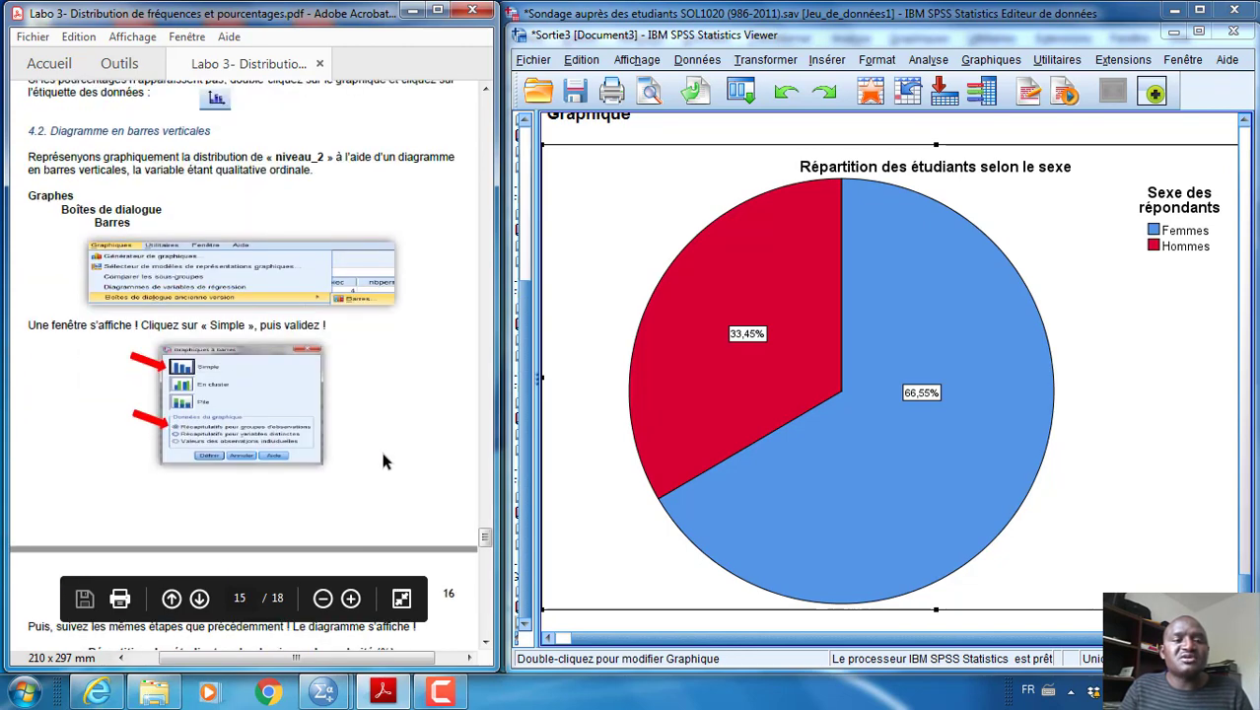
{"action": "scroll", "coordinate": [384, 461], "scroll_direction": "down", "scroll_amount": 1}
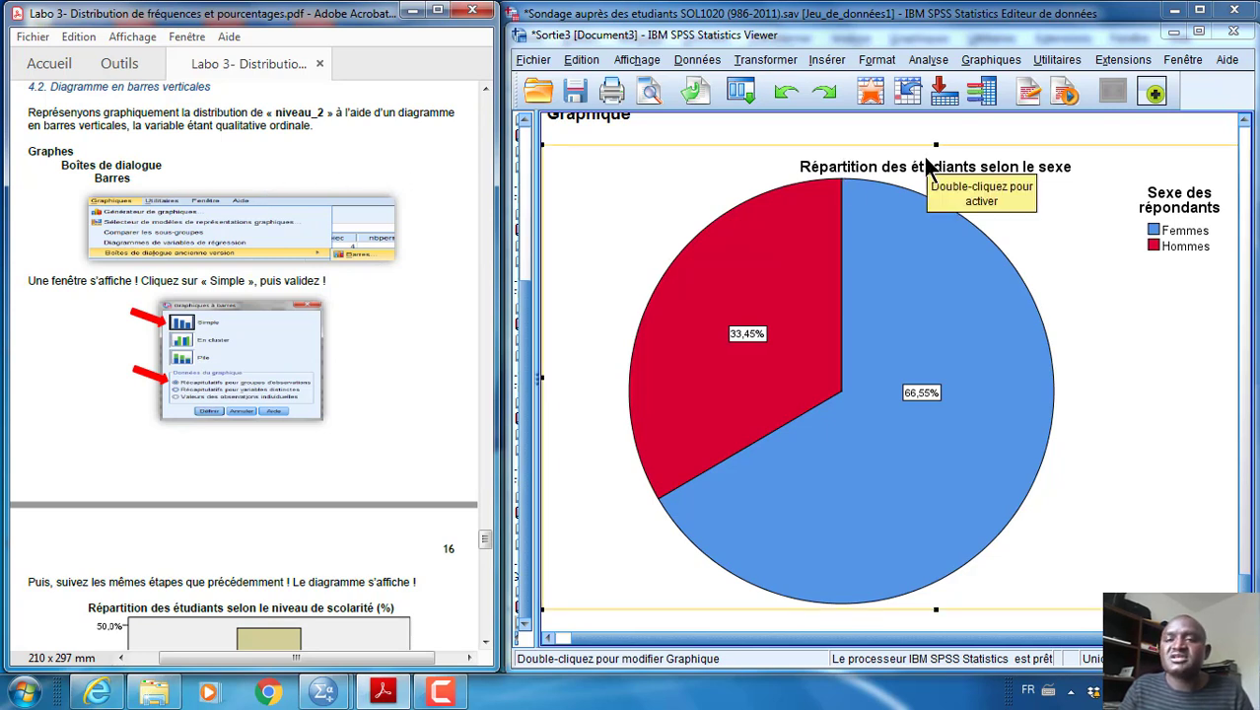
{"action": "left_click", "coordinate": [989, 62]}
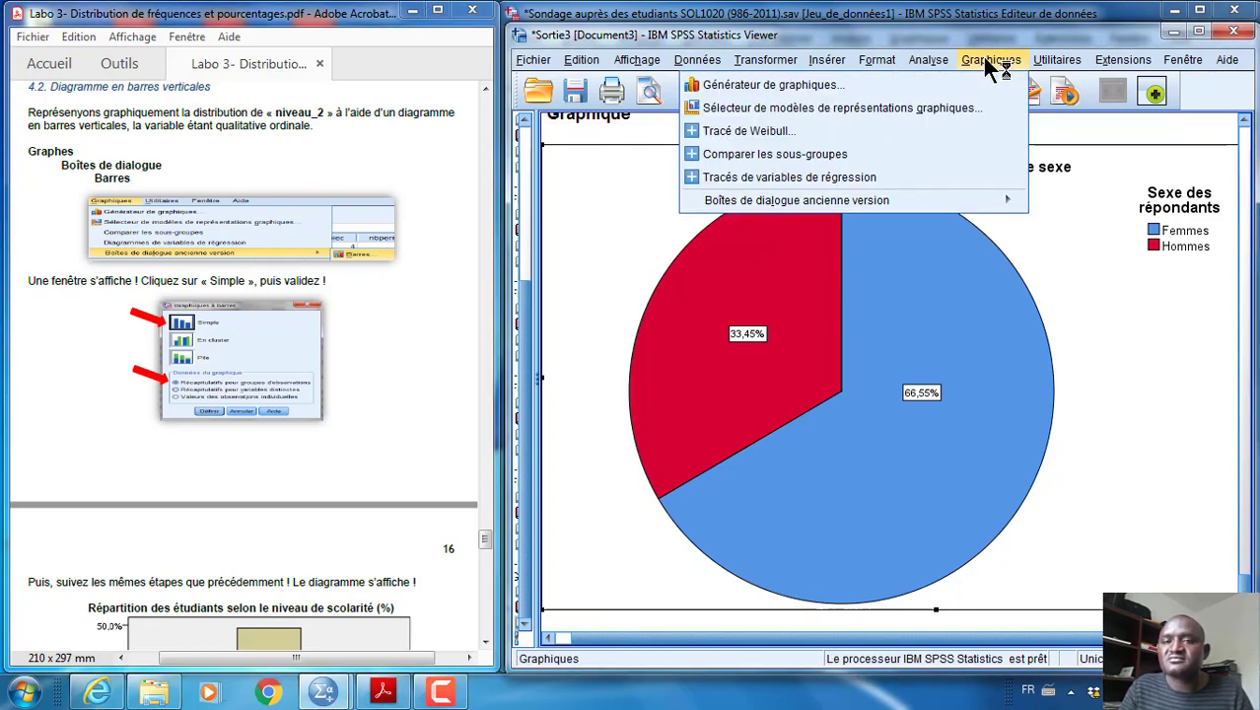
{"action": "mouse_move", "coordinate": [976, 201]}
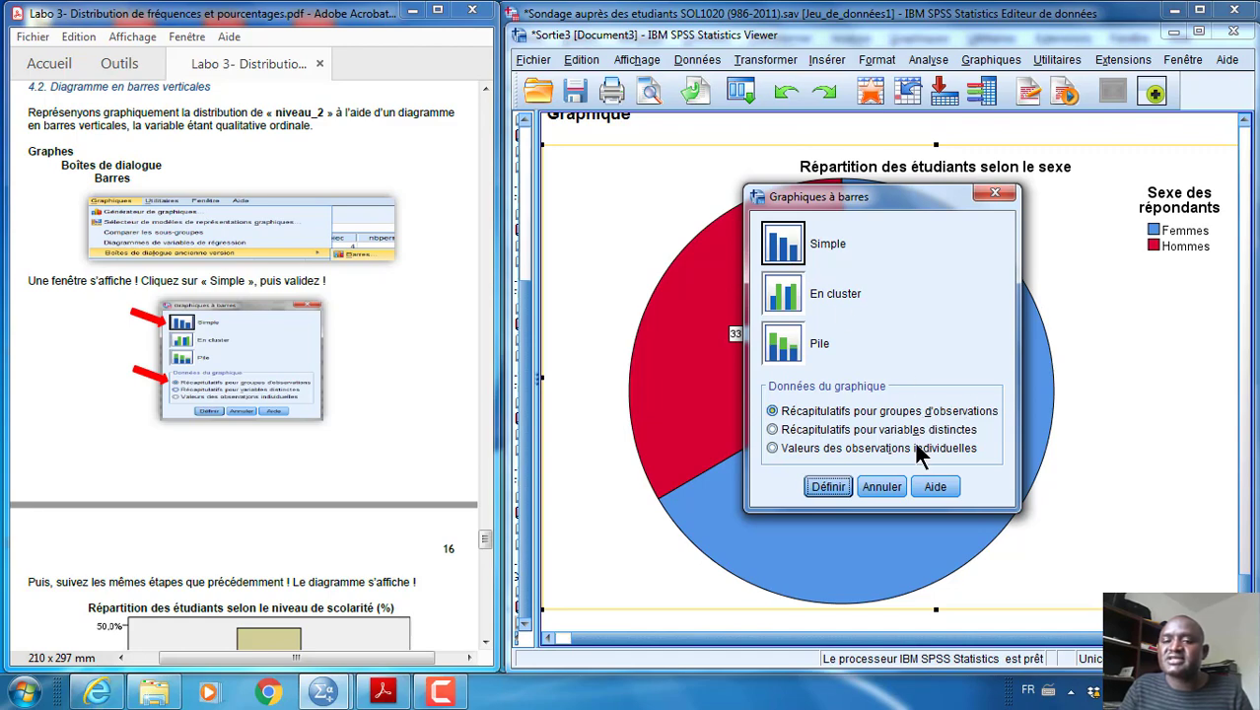
{"action": "left_click", "coordinate": [828, 485]}
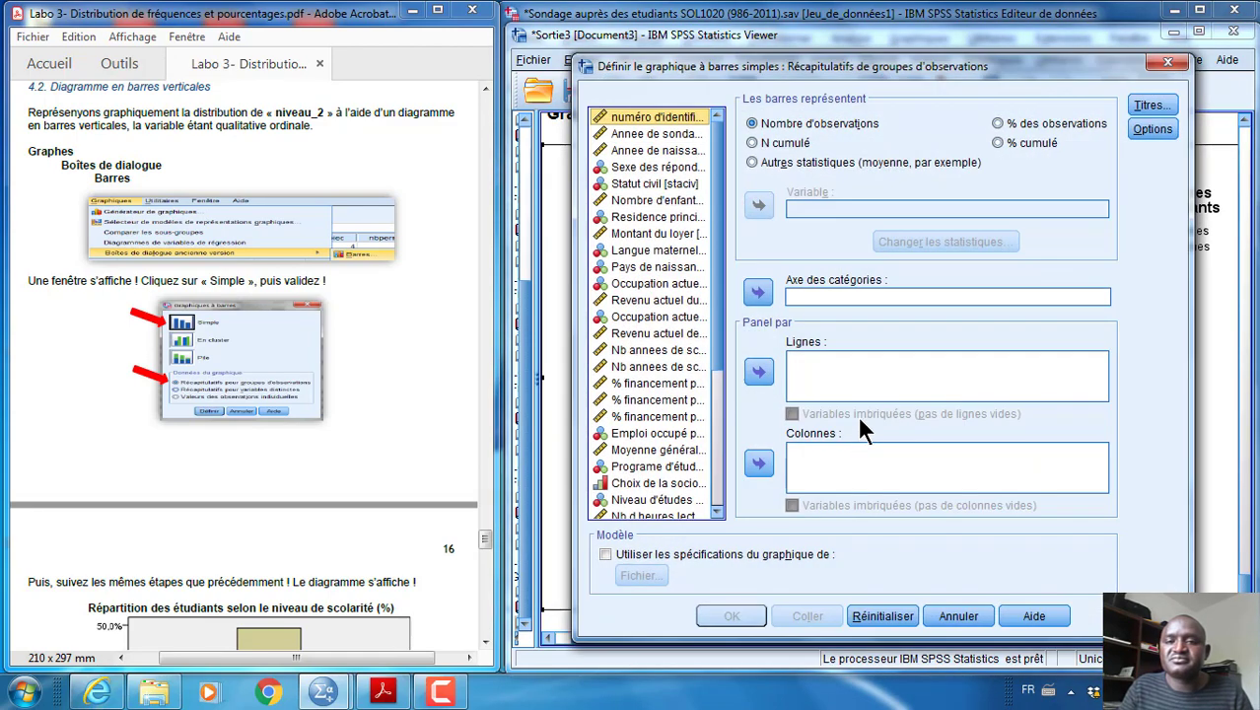
Show the variables by name, set Niveau2 as the category axis and make the bars represent % des observations
{"action": "right_click", "coordinate": [662, 249]}
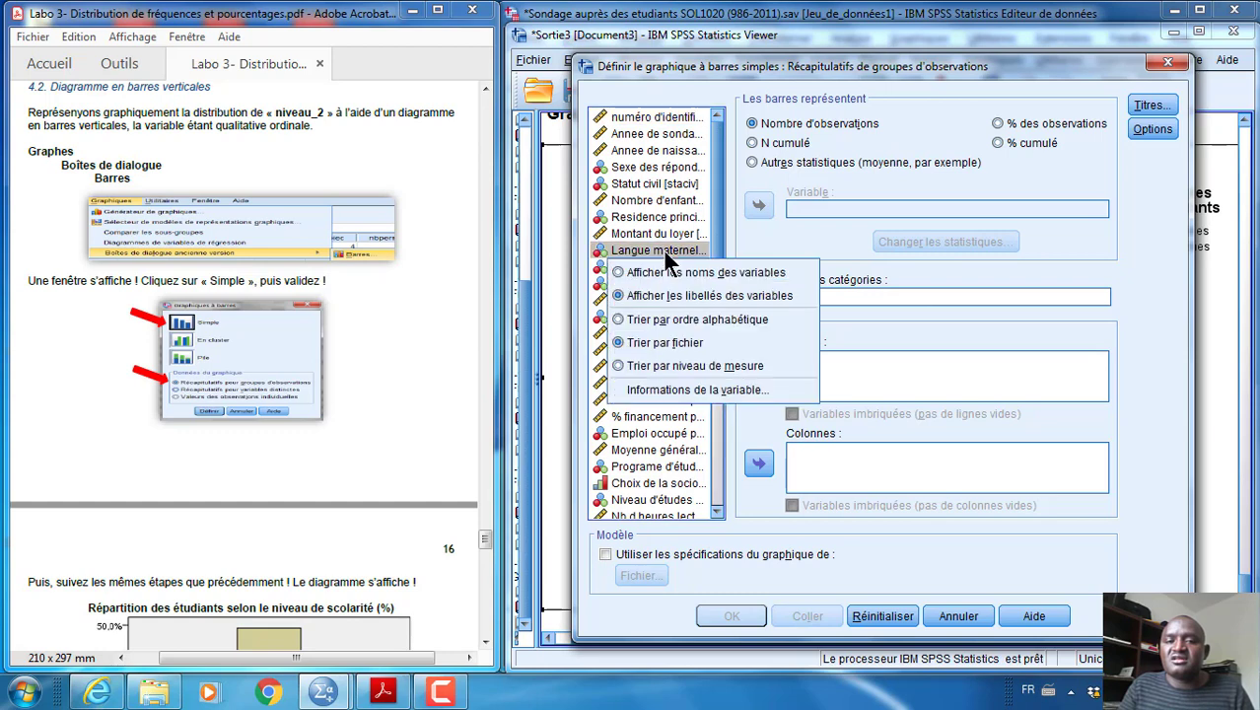
{"action": "left_click", "coordinate": [623, 273]}
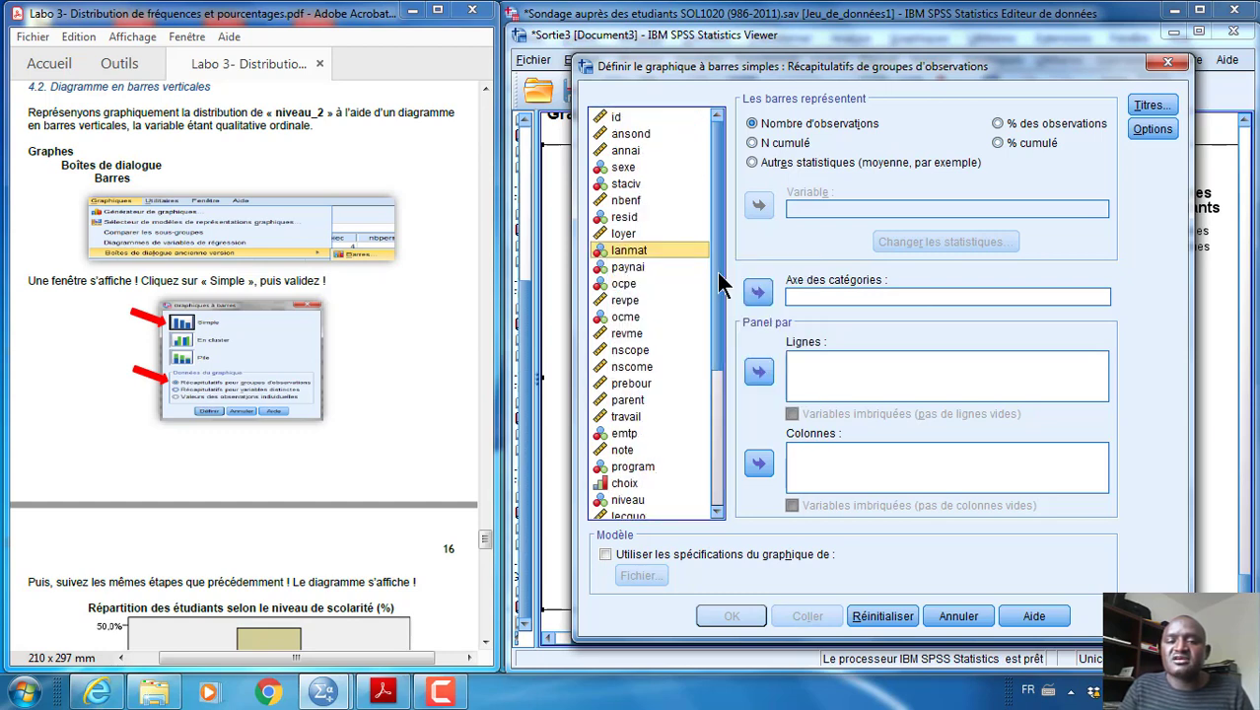
{"action": "scroll", "coordinate": [715, 332], "scroll_direction": "down", "scroll_amount": 5}
{"action": "scroll", "coordinate": [722, 422], "scroll_direction": "down", "scroll_amount": 1}
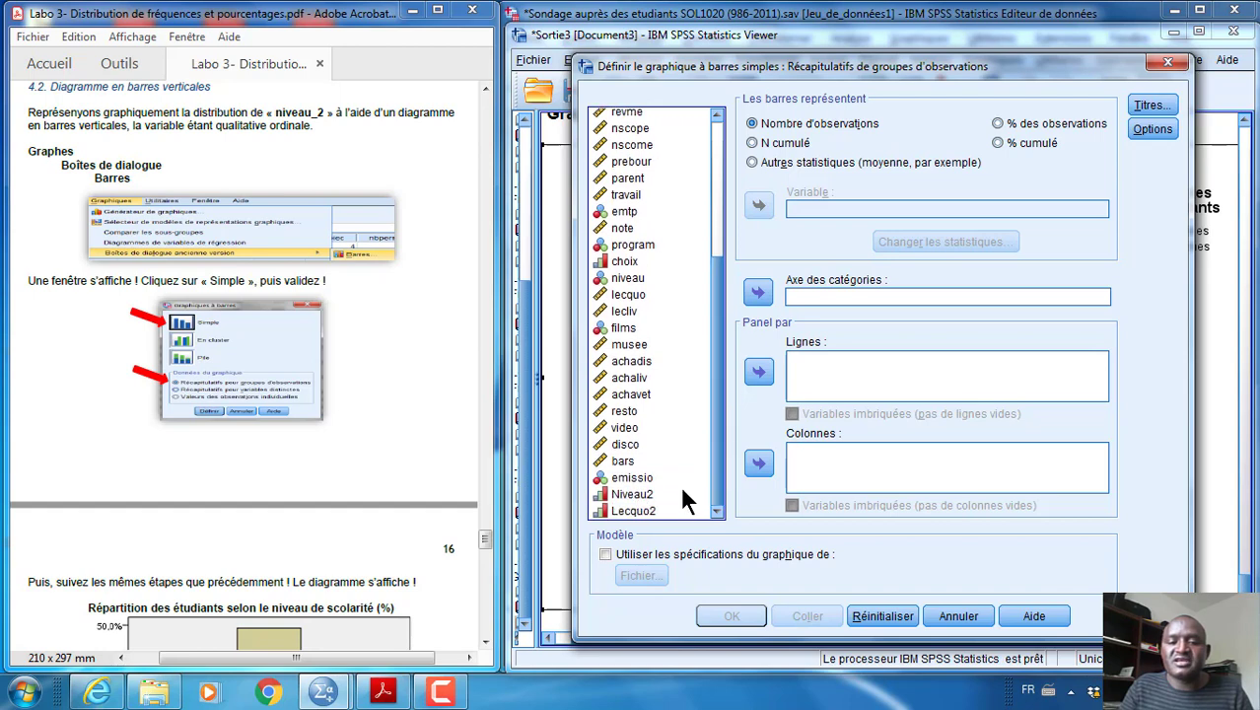
{"action": "left_click", "coordinate": [640, 496]}
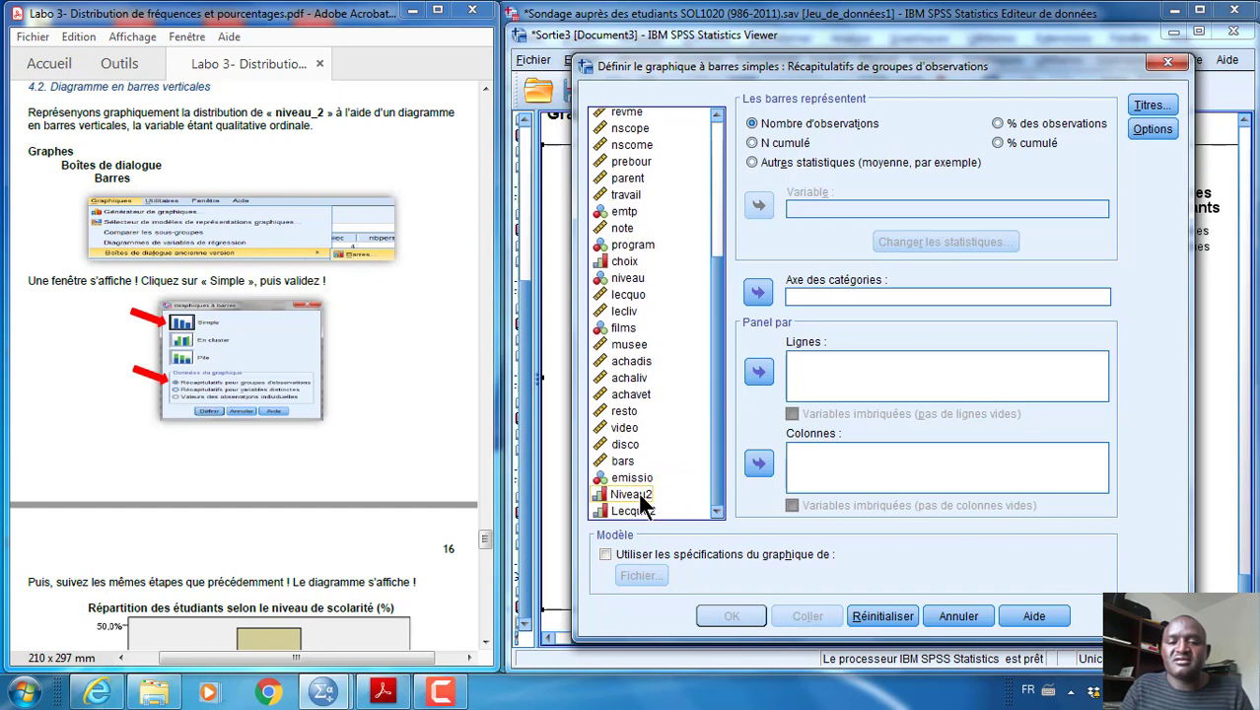
{"action": "left_click", "coordinate": [641, 497]}
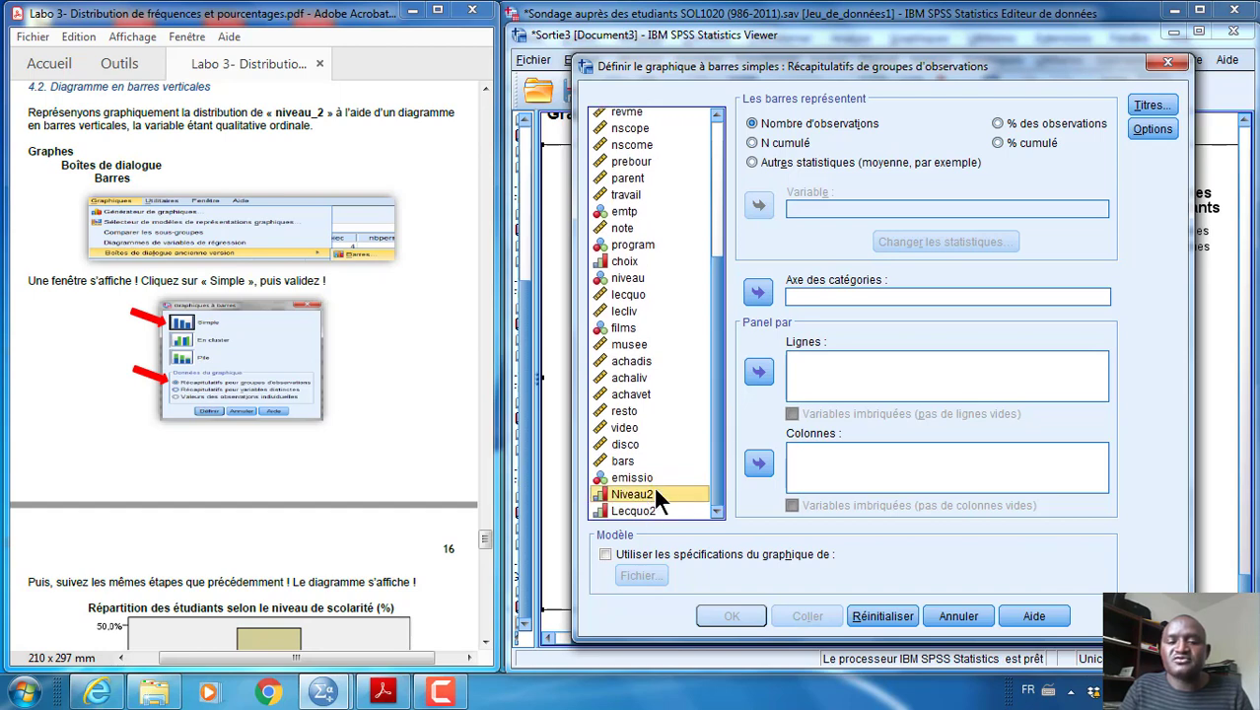
{"action": "left_click", "coordinate": [759, 292]}
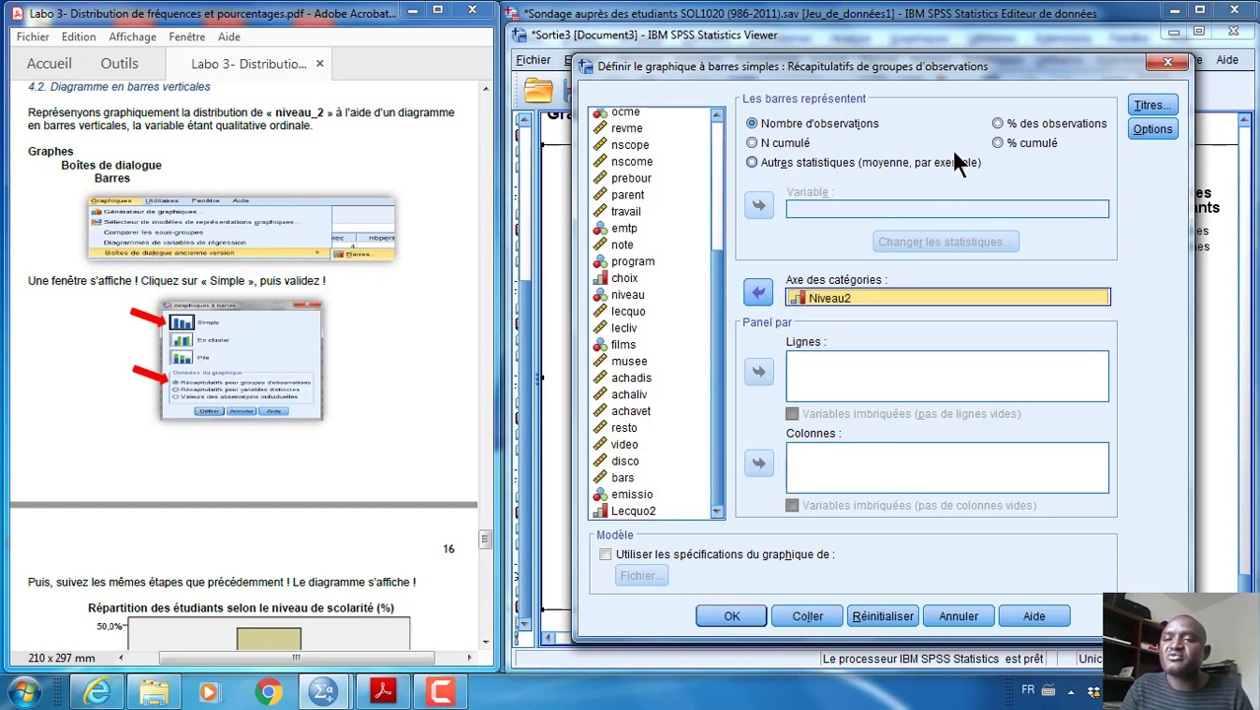
{"action": "left_click", "coordinate": [999, 125]}
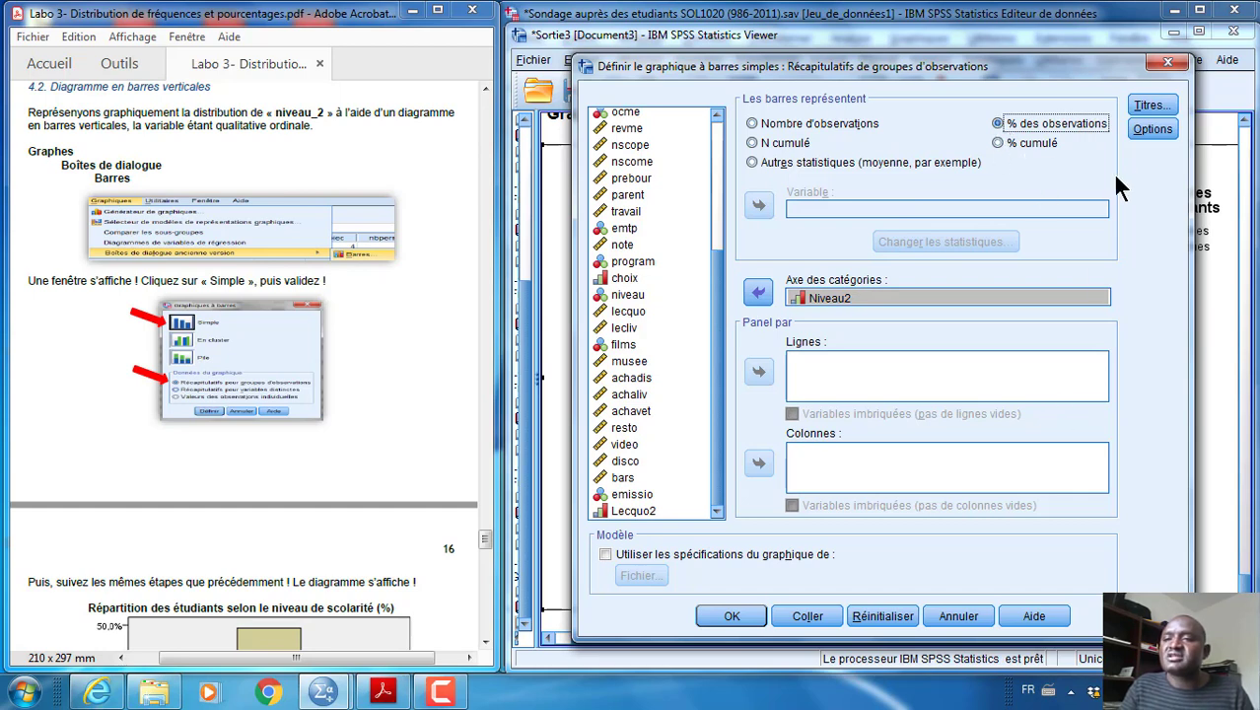
Give the bar chart the title "Niveau de scolarité désiré" and generate it
{"action": "left_click", "coordinate": [1148, 105]}
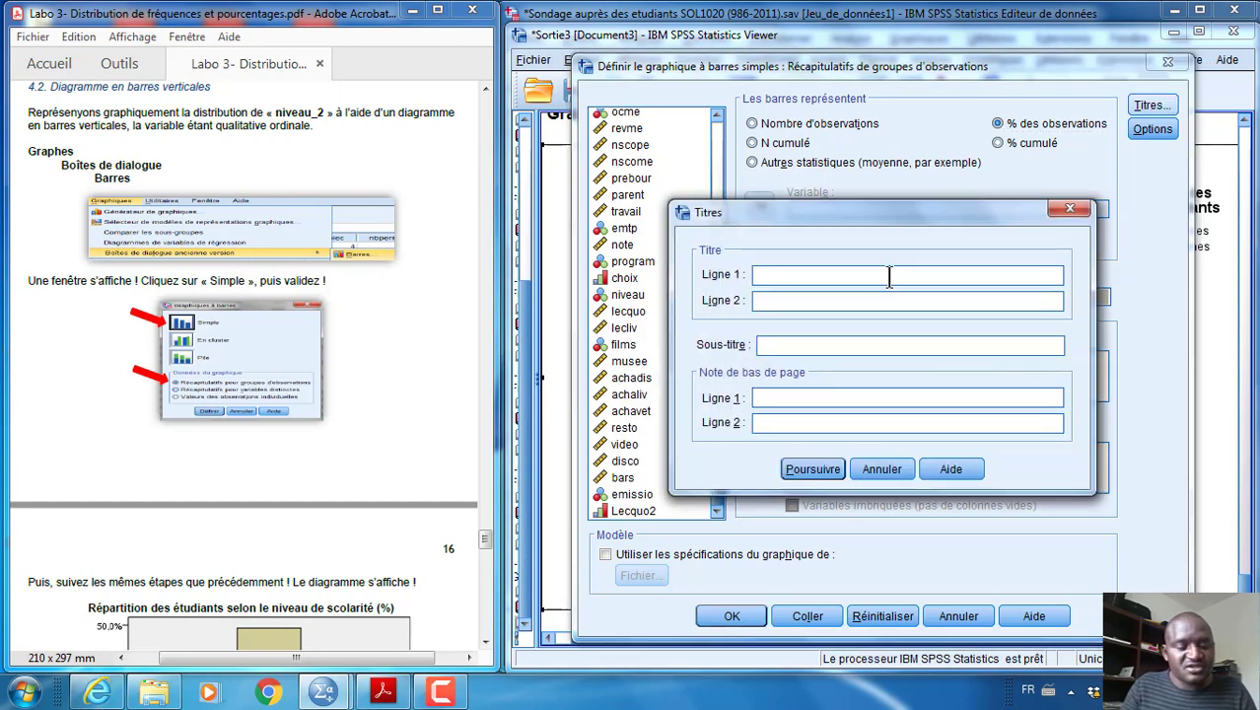
{"action": "type", "text": "Niveau"}
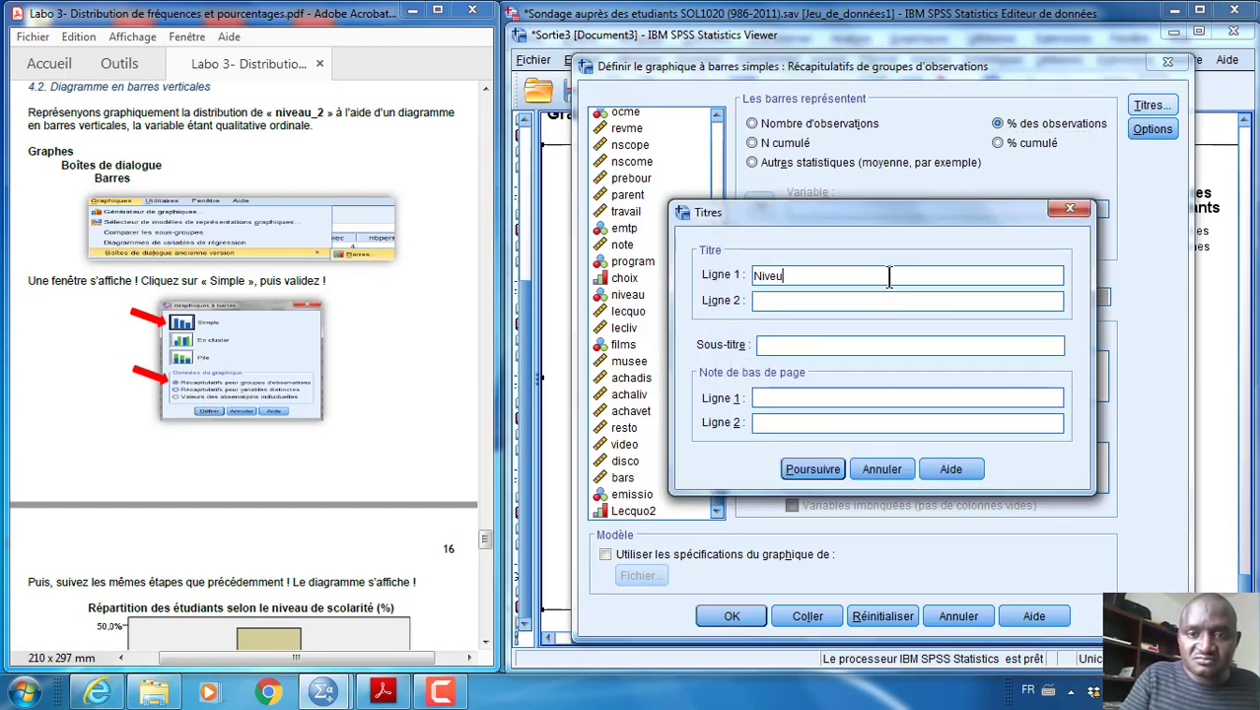
{"action": "type", "text": " de s"}
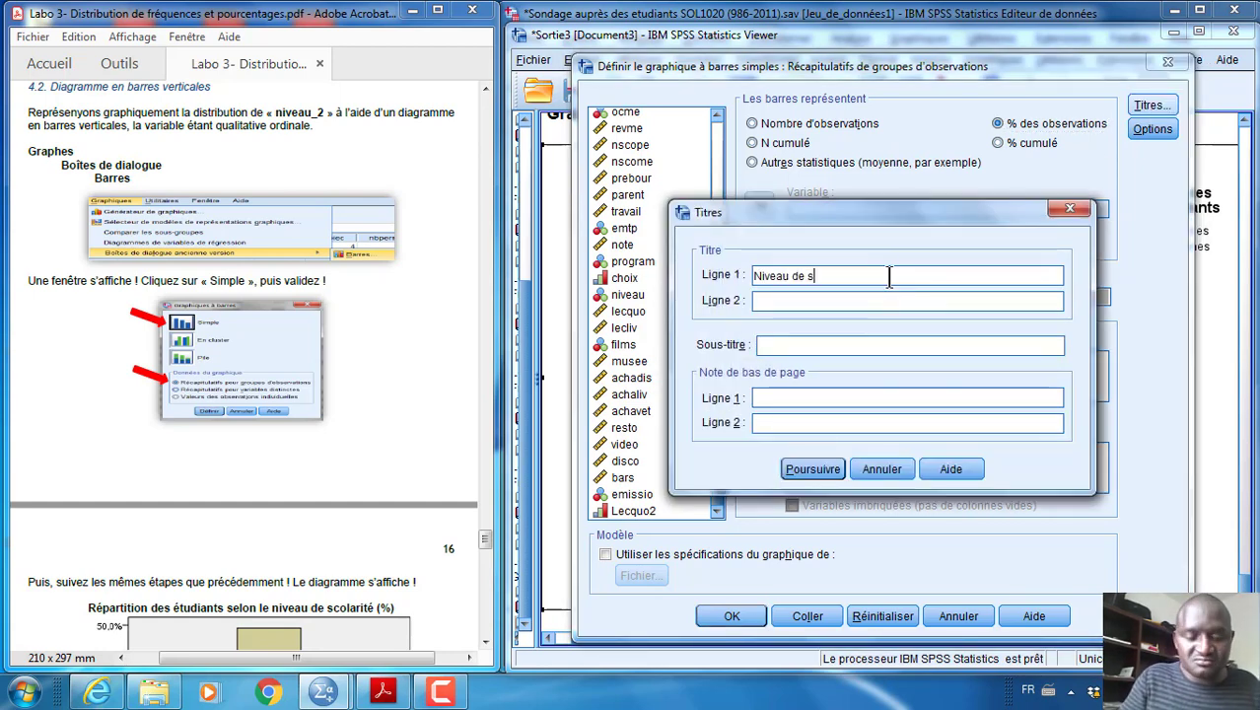
{"action": "type", "text": "colarité "}
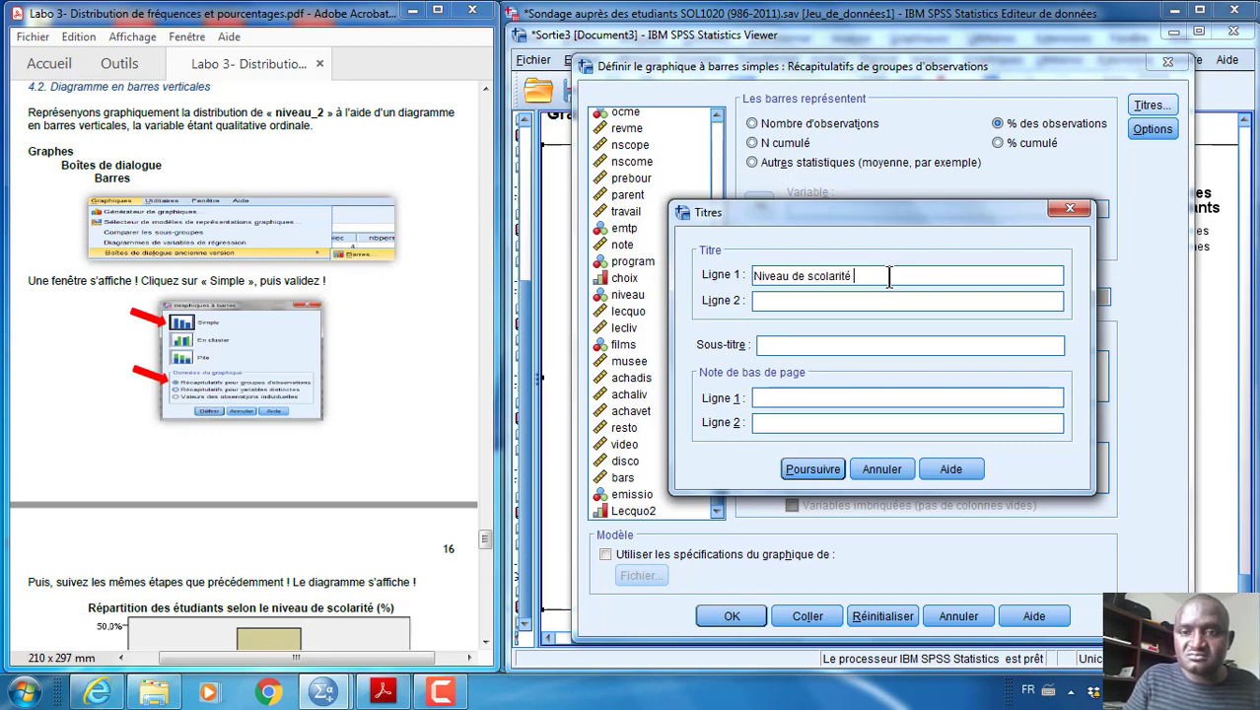
{"action": "type", "text": "désiré"}
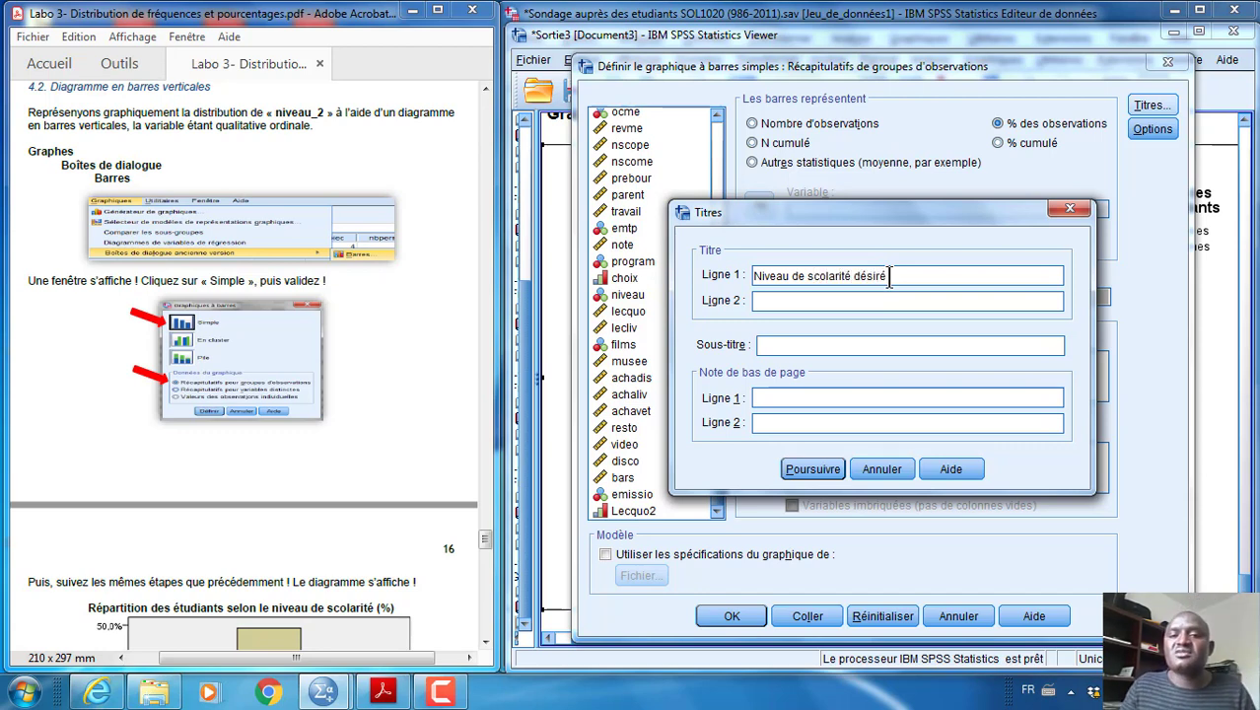
{"action": "left_click", "coordinate": [813, 469]}
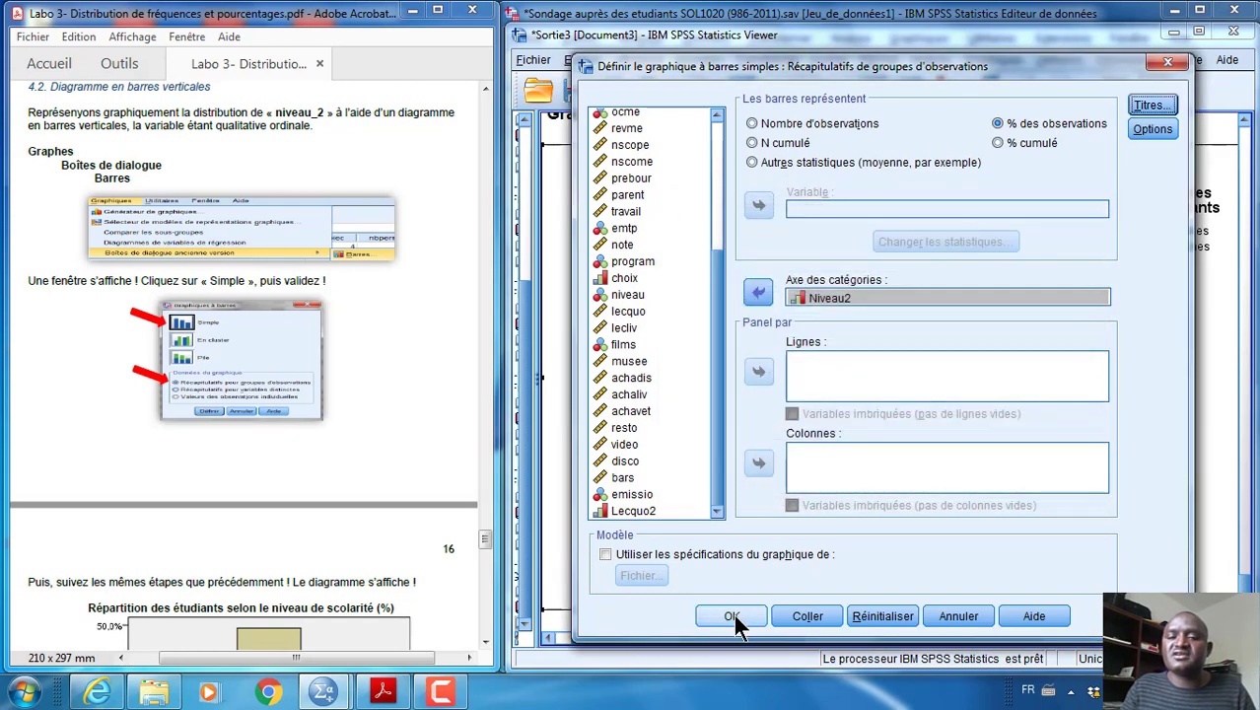
{"action": "left_click", "coordinate": [734, 614]}
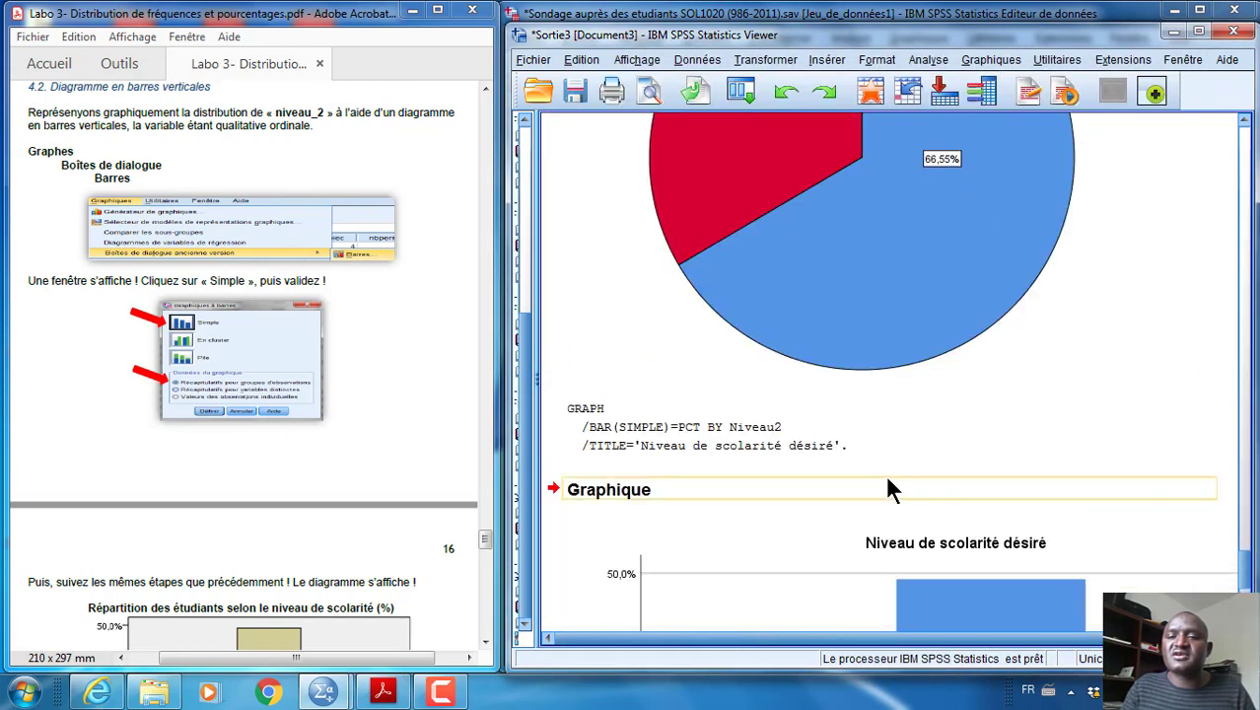
Widen the output window to show more of the new Niveau2 bar chart and select the chart
{"action": "scroll", "coordinate": [968, 456], "scroll_direction": "down", "scroll_amount": 3}
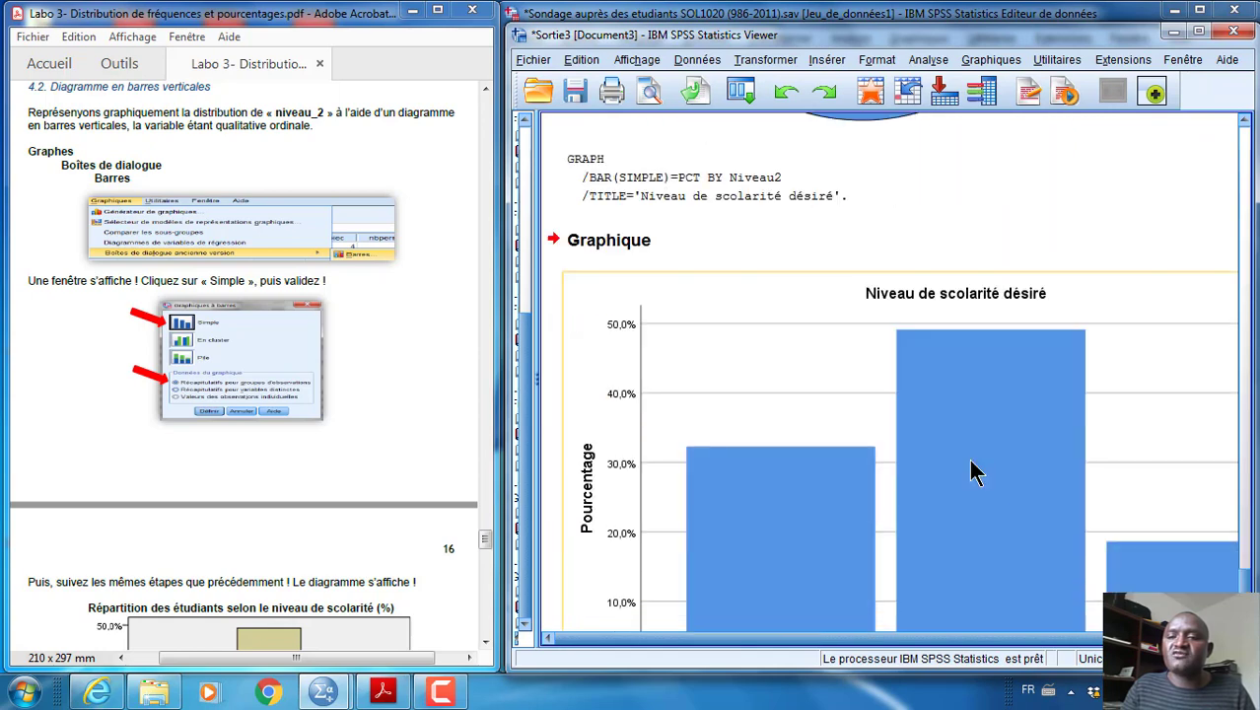
{"action": "scroll", "coordinate": [974, 472], "scroll_direction": "down", "scroll_amount": 2}
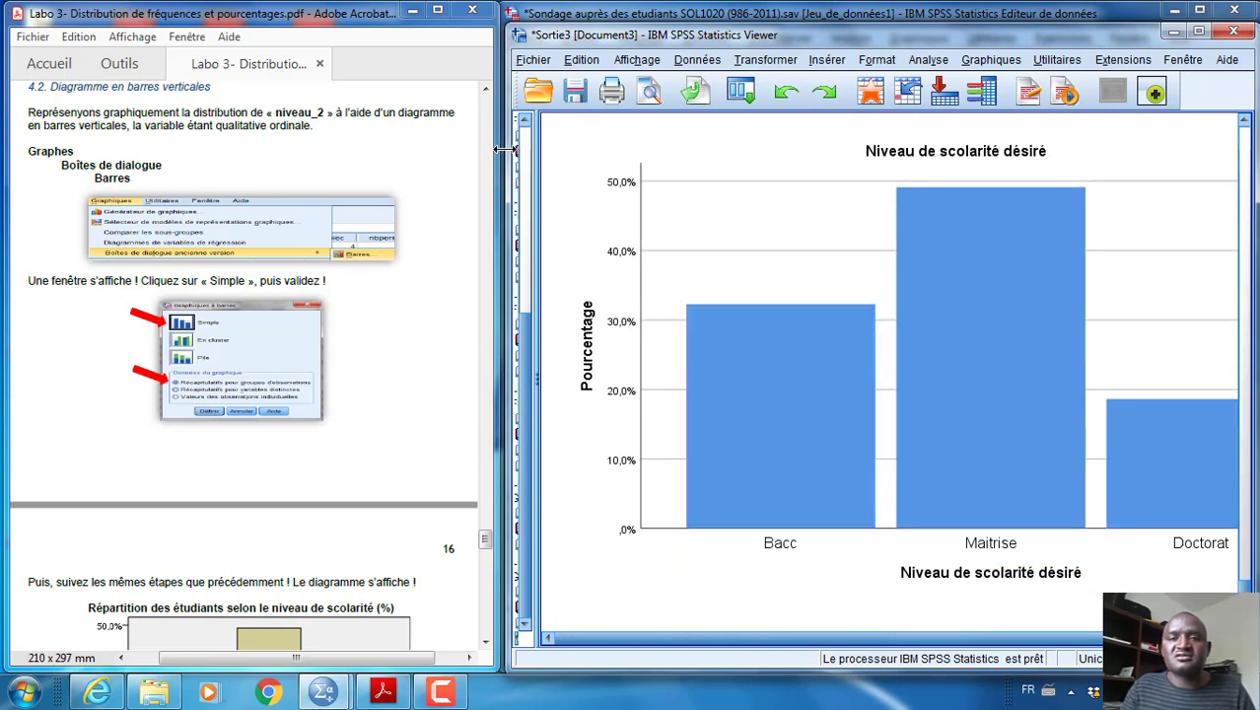
{"action": "left_click_drag", "start_coordinate": [505, 148], "coordinate": [455, 159]}
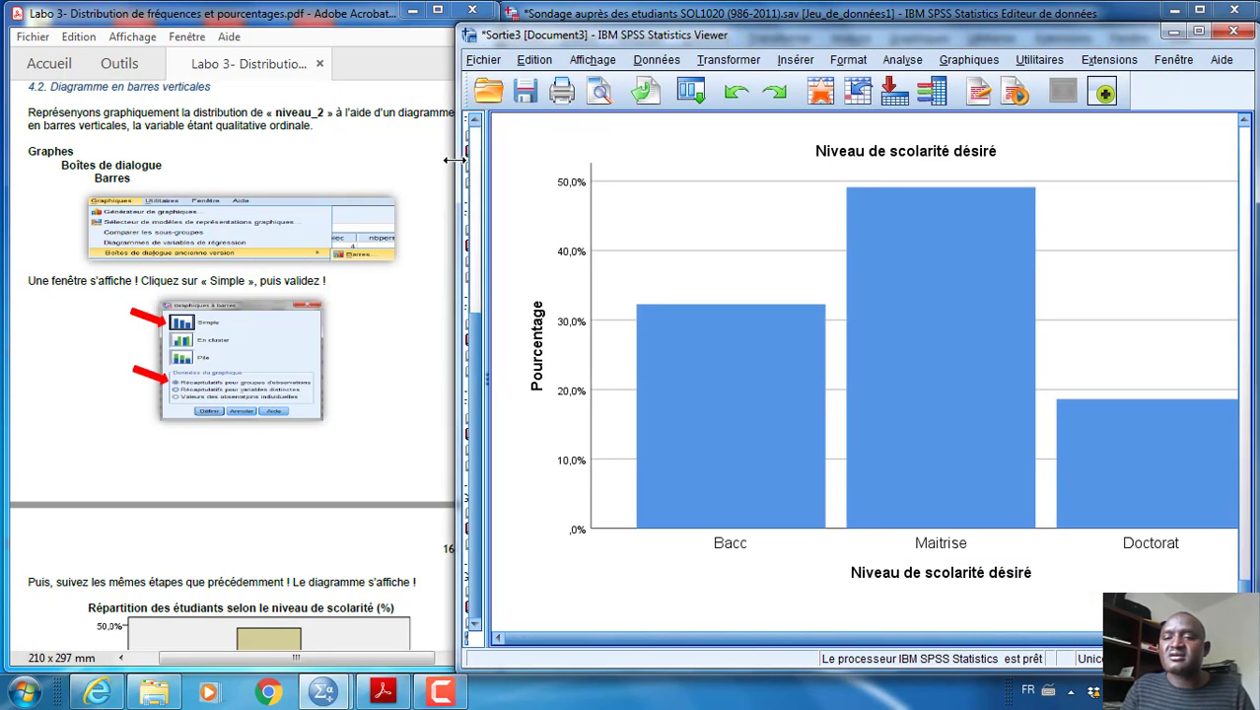
{"action": "left_click", "coordinate": [719, 345]}
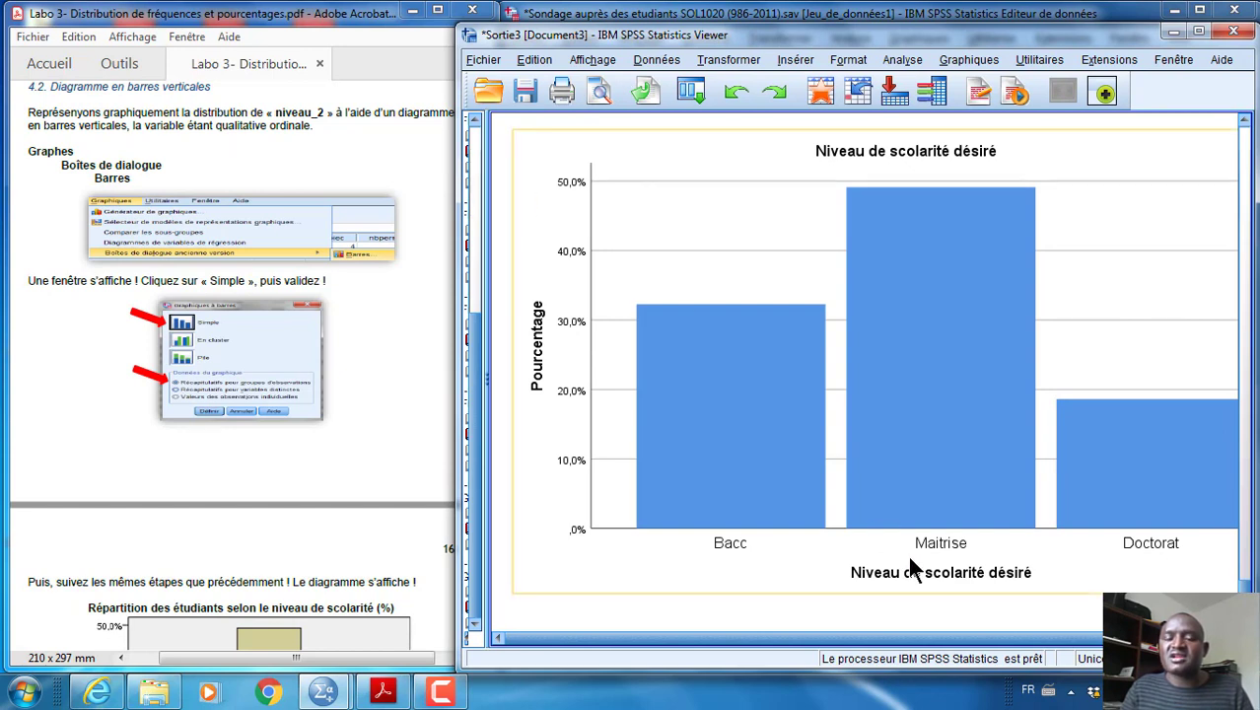
{"action": "left_click", "coordinate": [946, 283]}
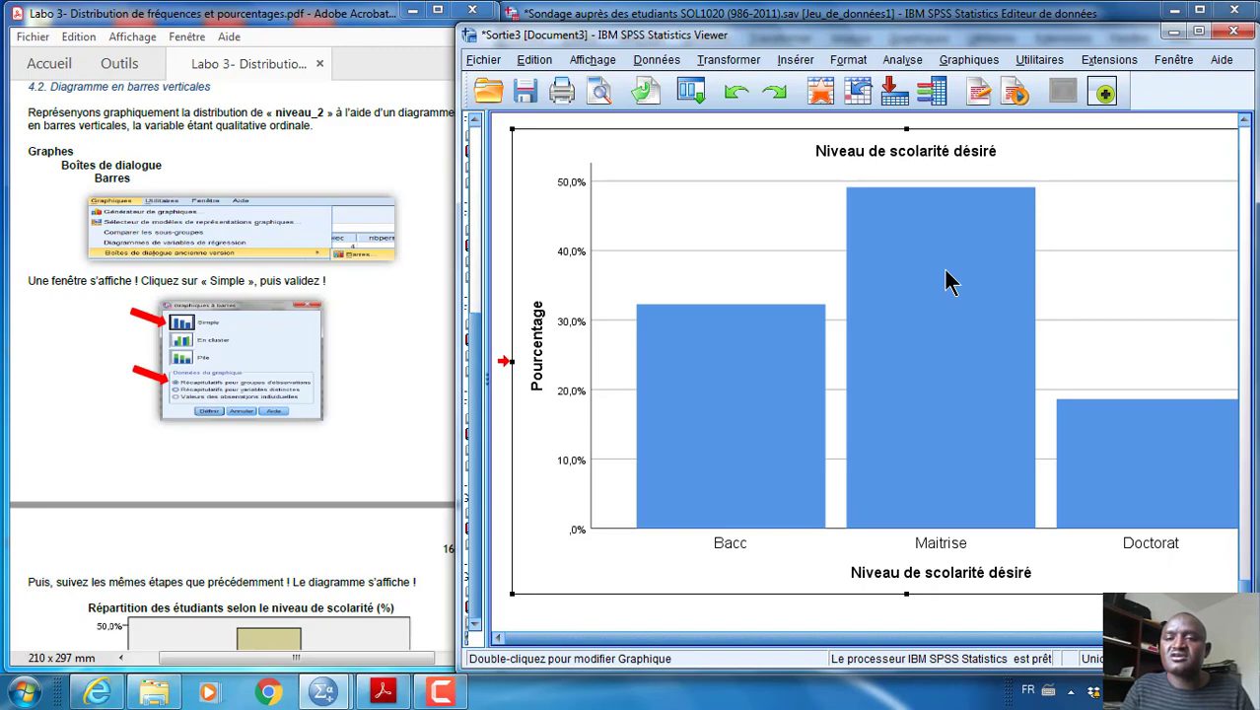
Display data labels on the bars of the Niveau2 chart in the chart editor and return to the output
{"action": "double_click", "coordinate": [946, 282]}
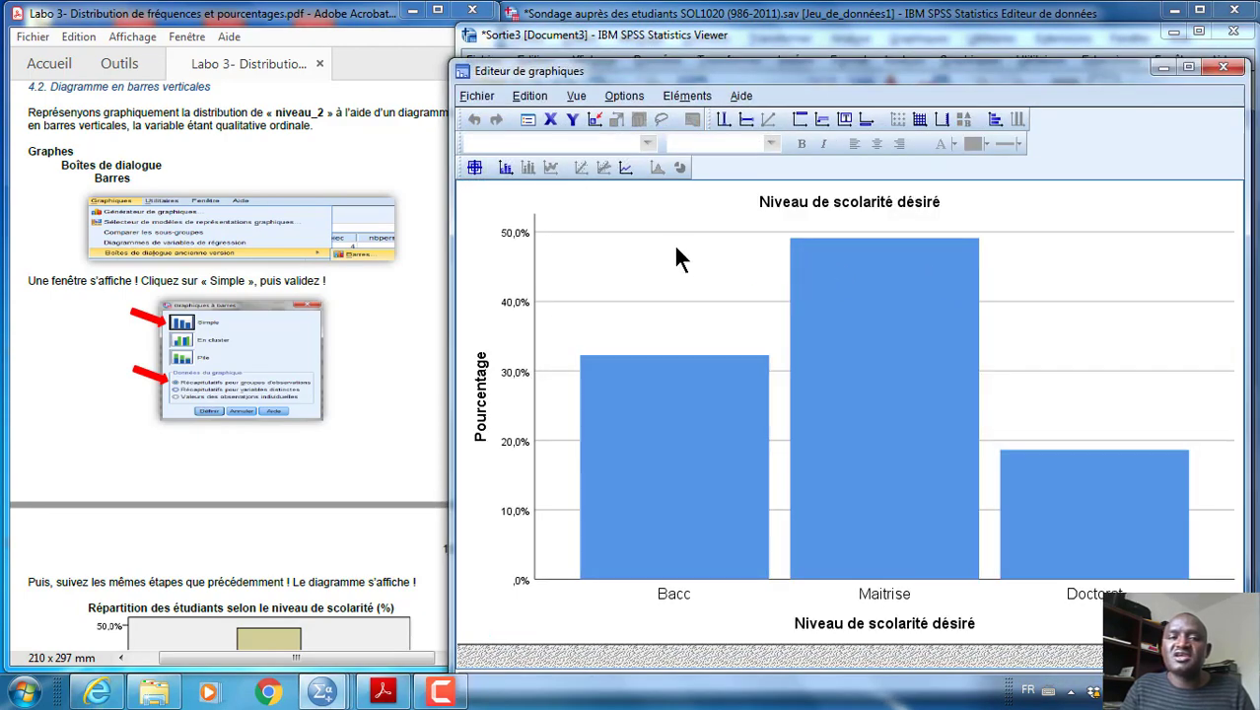
{"action": "left_click", "coordinate": [505, 168]}
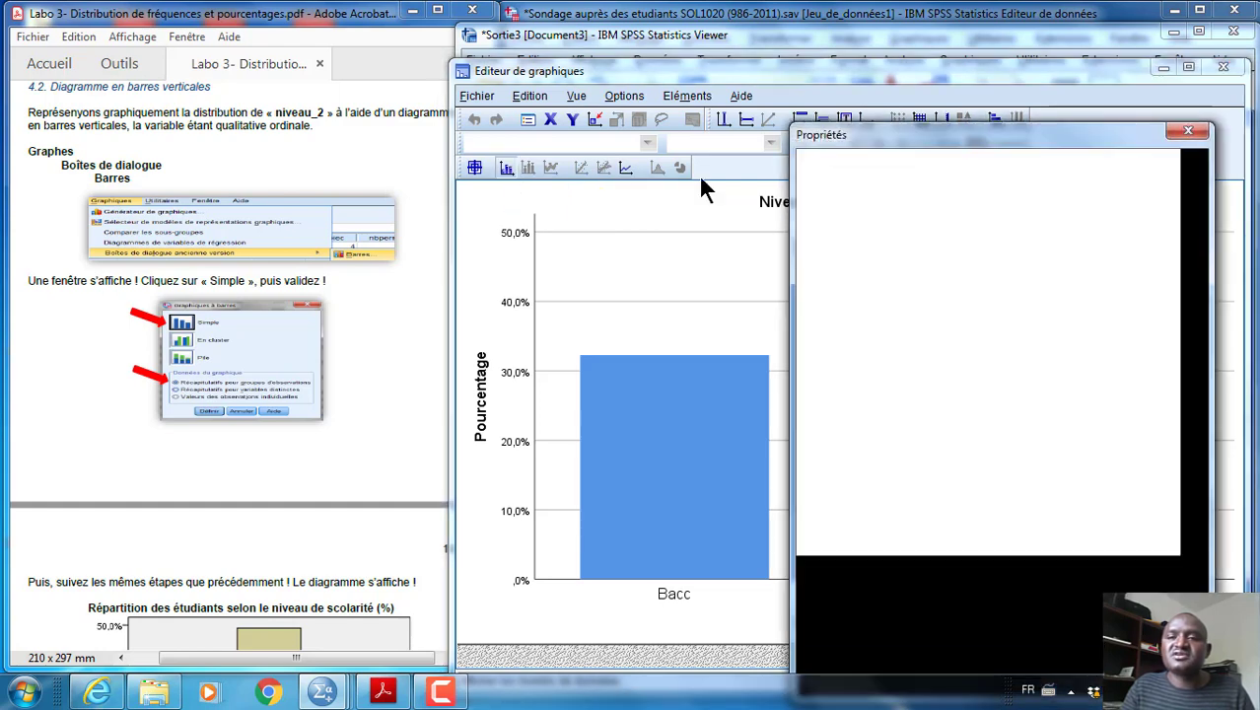
{"action": "left_click", "coordinate": [1186, 131]}
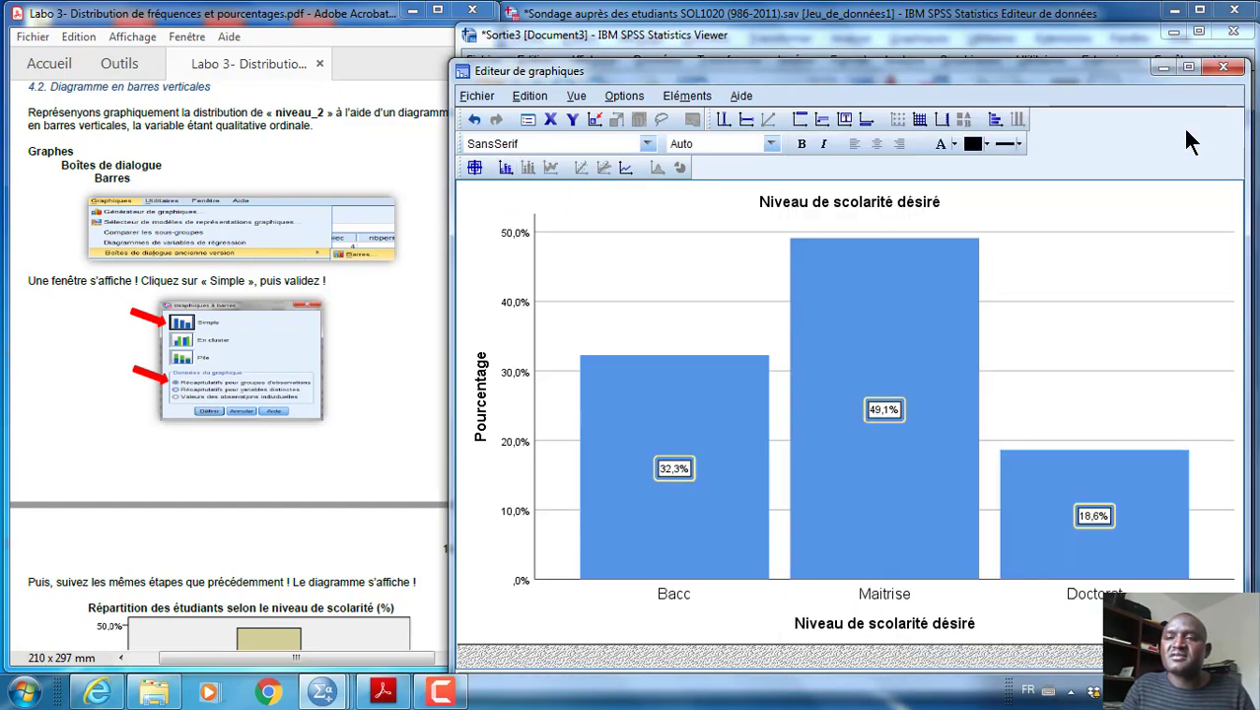
{"action": "left_click", "coordinate": [1227, 73]}
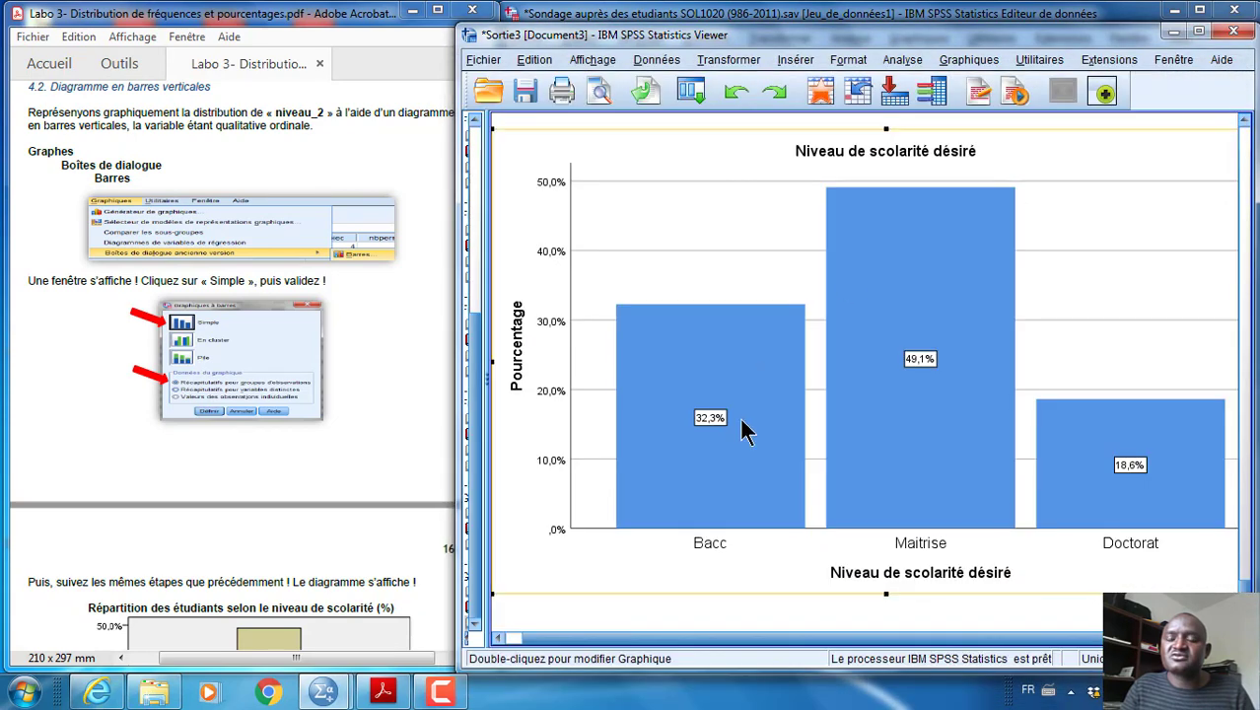